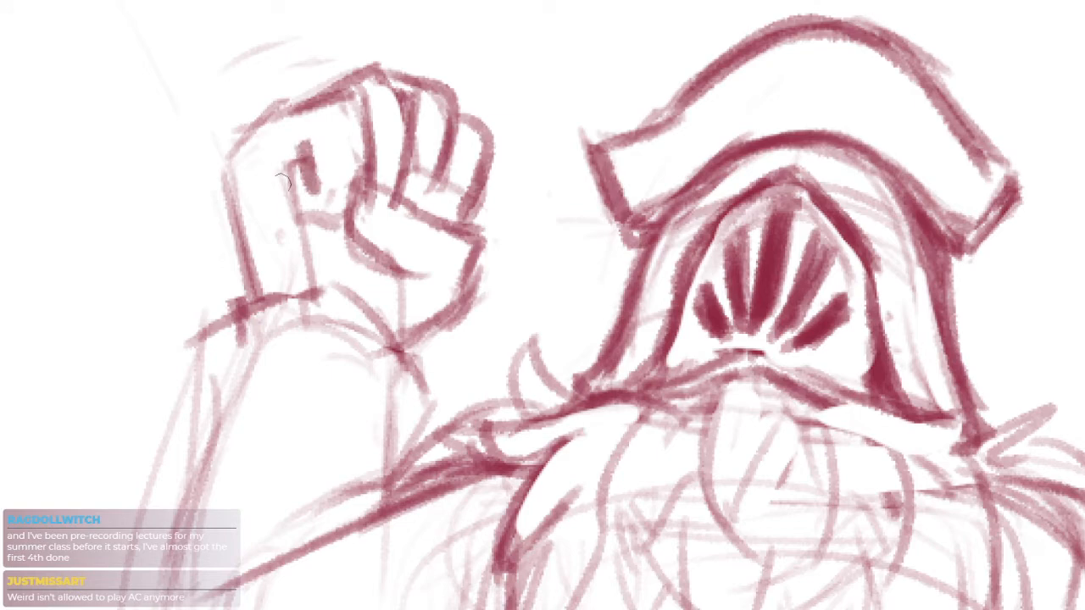
# Sketch the curled index finger's inner lines on the palm side of the raised fist
pyautogui.moveTo(283, 181)
pyautogui.mouseDown()
pyautogui.moveTo(292, 222)
pyautogui.moveTo(334, 222)
pyautogui.moveTo(448, 206)
pyautogui.moveTo(470, 174)
pyautogui.moveTo(354, 200)
pyautogui.mouseUp()
pyautogui.hotkey('ctrl', '-')
pyautogui.scroll(-3, 436, 234)
# Sketch the circular outline of a large wheel behind the figure's raised arm, from the hat around to the waist
pyautogui.moveTo(436, 235); pyautogui.dragTo(466, 226)
pyautogui.hotkey('ctrl', 'z')
pyautogui.moveTo(583, 183); pyautogui.dragTo(390, 458)
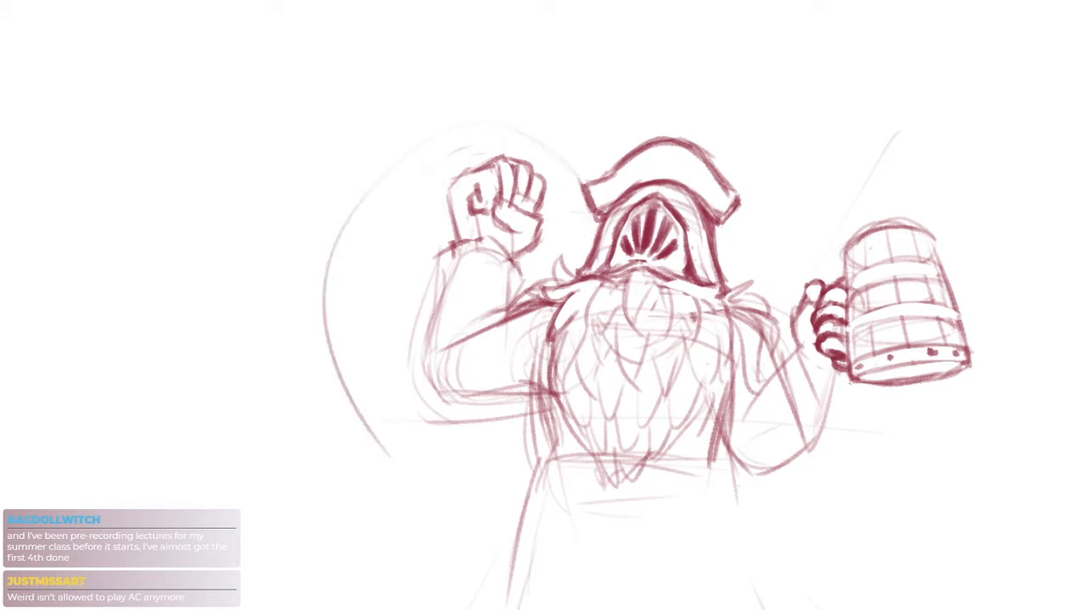
pyautogui.moveTo(302, 240); pyautogui.dragTo(431, 445)
pyautogui.hotkey('ctrl', 'z')
pyautogui.moveTo(582, 191)
pyautogui.mouseDown()
pyautogui.moveTo(339, 218)
pyautogui.moveTo(365, 426)
pyautogui.mouseUp()
pyautogui.moveTo(321, 281); pyautogui.dragTo(462, 473)
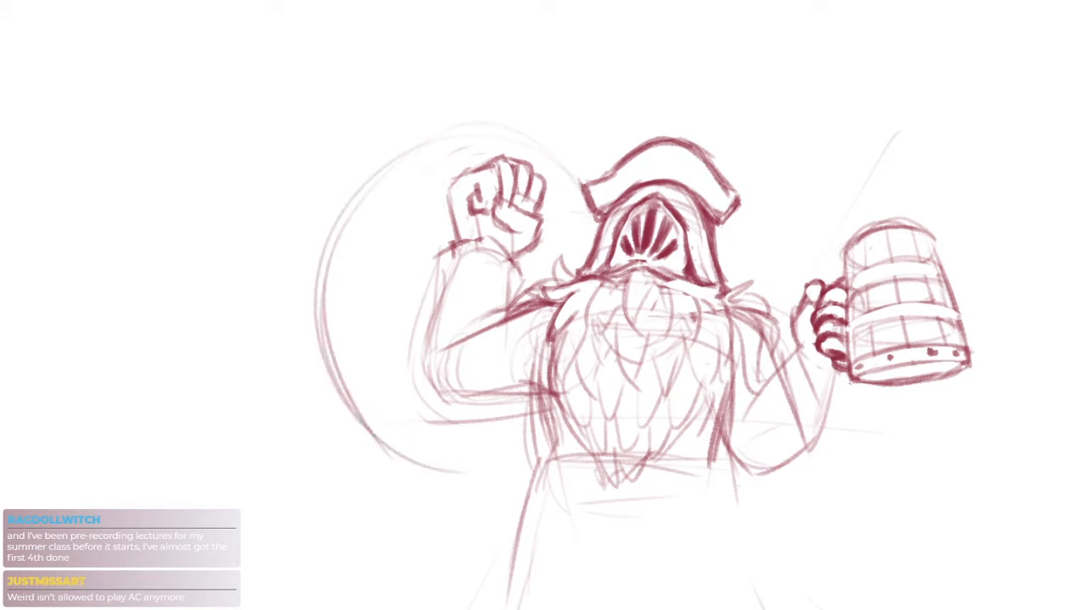
pyautogui.moveTo(467, 255); pyautogui.dragTo(463, 178)
pyautogui.moveTo(463, 178)
pyautogui.mouseDown()
pyautogui.moveTo(495, 153)
pyautogui.moveTo(538, 279)
pyautogui.moveTo(514, 234)
pyautogui.mouseUp()
pyautogui.hotkey('ctrl', 'z')
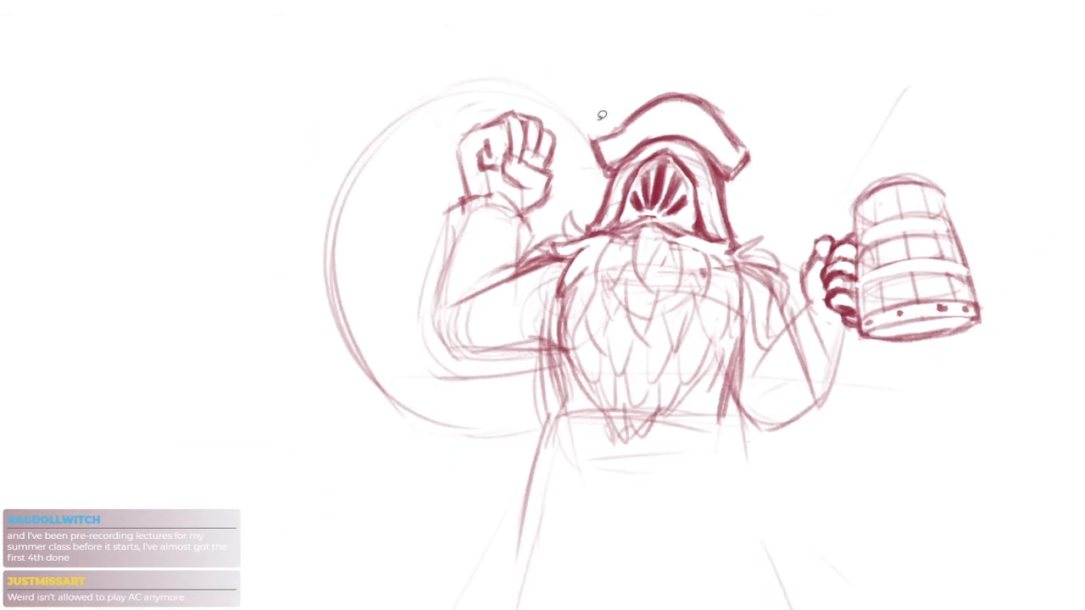
# Lasso the wheel outline around the raised arm, enlarge it slightly outward and downward, and deselect it
pyautogui.moveTo(553, 105)
pyautogui.mouseDown()
pyautogui.moveTo(388, 314)
pyautogui.moveTo(534, 396)
pyautogui.moveTo(280, 308)
pyautogui.moveTo(617, 111)
pyautogui.moveTo(586, 146)
pyautogui.mouseUp()
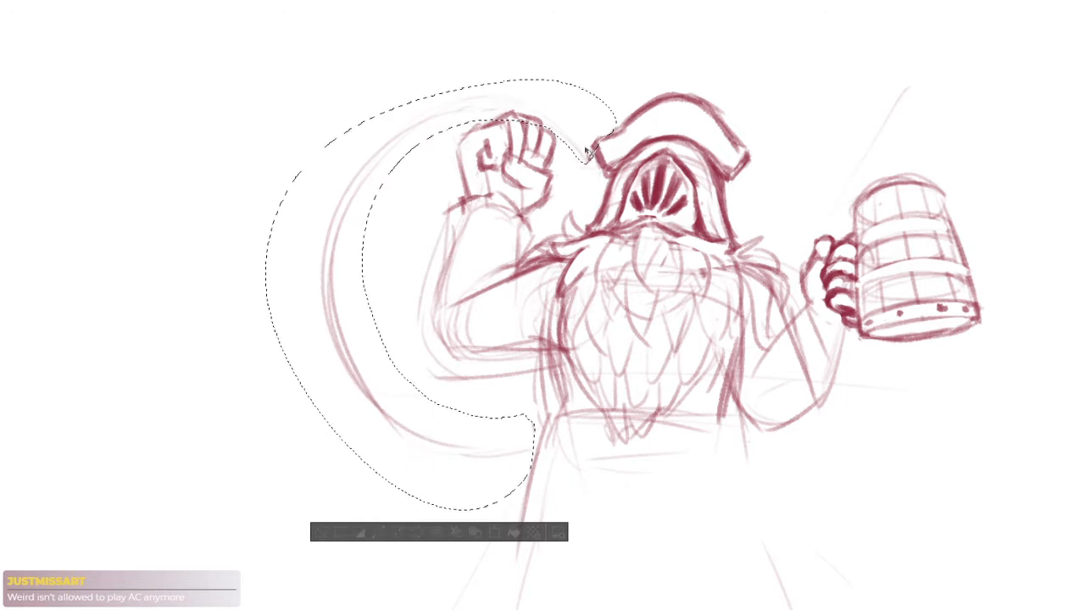
pyautogui.click(495, 530)
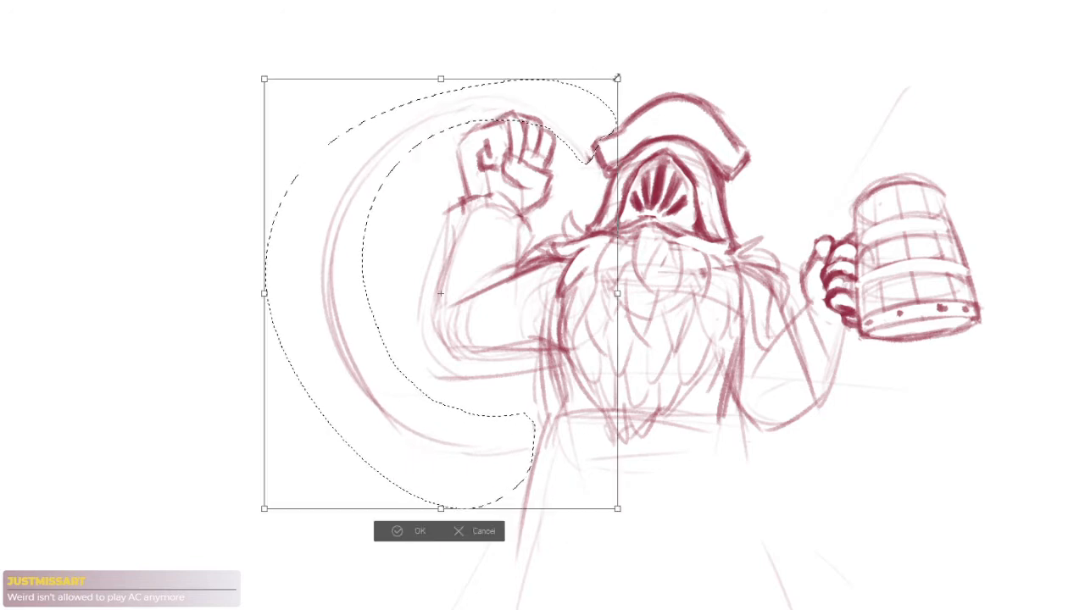
pyautogui.moveTo(639, 56); pyautogui.dragTo(611, 121)
pyautogui.press('Return')
pyautogui.hotkey('ctrl', 'd')
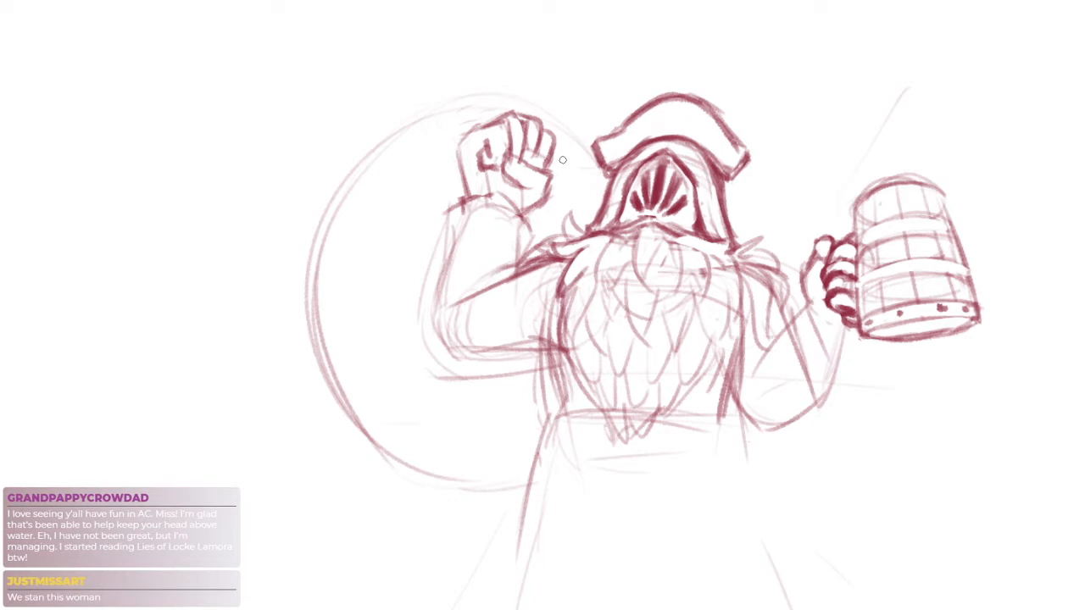
# Redraw the curled index finger of the raised fist as a rounded loop joined to the palm
pyautogui.scroll(3, 480, 155)
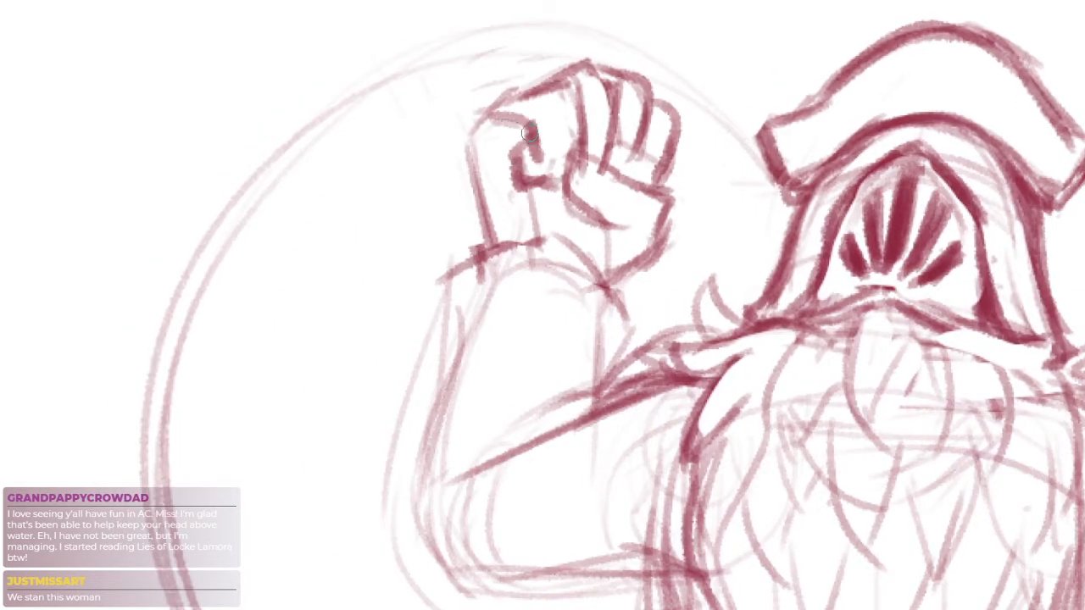
pyautogui.moveTo(513, 140)
pyautogui.mouseDown()
pyautogui.moveTo(504, 114)
pyautogui.moveTo(527, 119)
pyautogui.moveTo(499, 152)
pyautogui.moveTo(524, 161)
pyautogui.moveTo(532, 122)
pyautogui.moveTo(538, 148)
pyautogui.moveTo(519, 183)
pyautogui.mouseUp()
pyautogui.press('e')
pyautogui.press('b')
pyautogui.moveTo(519, 183)
pyautogui.mouseDown()
pyautogui.moveTo(564, 175)
pyautogui.moveTo(522, 176)
pyautogui.moveTo(542, 176)
pyautogui.moveTo(564, 156)
pyautogui.moveTo(551, 180)
pyautogui.moveTo(563, 172)
pyautogui.moveTo(517, 175)
pyautogui.moveTo(557, 193)
pyautogui.mouseUp()
pyautogui.press('e')
# Erase the rough thumb lines on the raised fist and redraw the thumb folded across the fingers
pyautogui.press('e')
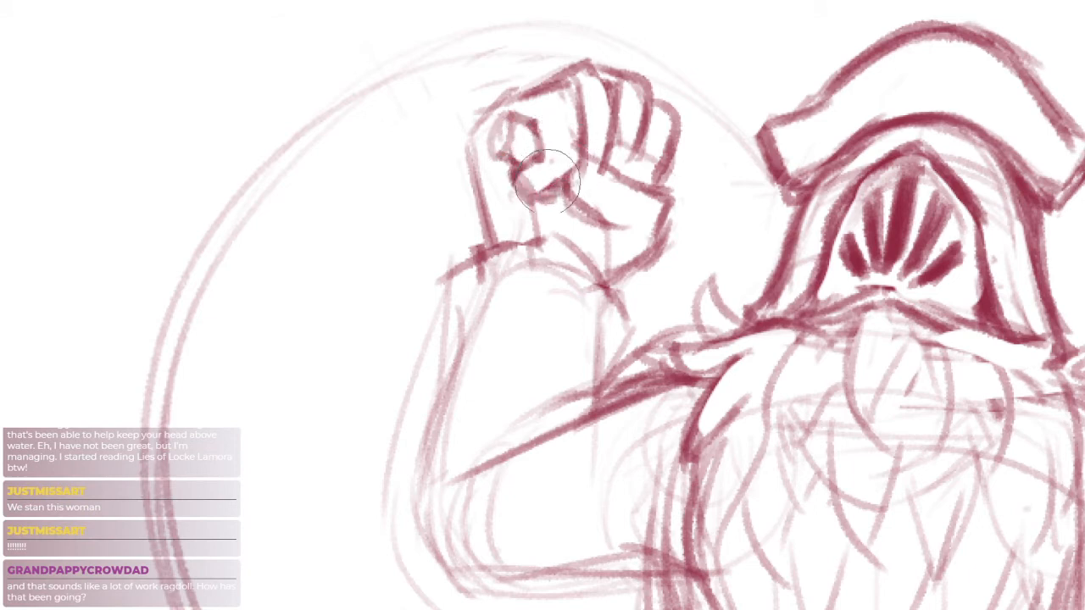
pyautogui.moveTo(603, 73); pyautogui.dragTo(596, 86)
pyautogui.moveTo(553, 173); pyautogui.dragTo(571, 187)
pyautogui.press('b')
pyautogui.moveTo(581, 147)
pyautogui.mouseDown()
pyautogui.moveTo(576, 173)
pyautogui.moveTo(701, 217)
pyautogui.mouseUp()
pyautogui.scroll(3, 614, 152)
pyautogui.moveTo(570, 151); pyautogui.dragTo(536, 227)
pyautogui.press('e')
pyautogui.moveTo(579, 179); pyautogui.dragTo(626, 222)
pyautogui.moveTo(683, 259); pyautogui.dragTo(673, 276)
# Strengthen the thumb's upper and lower contours and clean up the stray lines in the palm and wrist
pyautogui.press('b')
pyautogui.moveTo(611, 184); pyautogui.dragTo(671, 237)
pyautogui.moveTo(622, 183); pyautogui.dragTo(687, 239)
pyautogui.moveTo(539, 230)
pyautogui.mouseDown()
pyautogui.moveTo(600, 304)
pyautogui.moveTo(614, 278)
pyautogui.moveTo(566, 287)
pyautogui.mouseUp()
pyautogui.moveTo(587, 272); pyautogui.dragTo(622, 306)
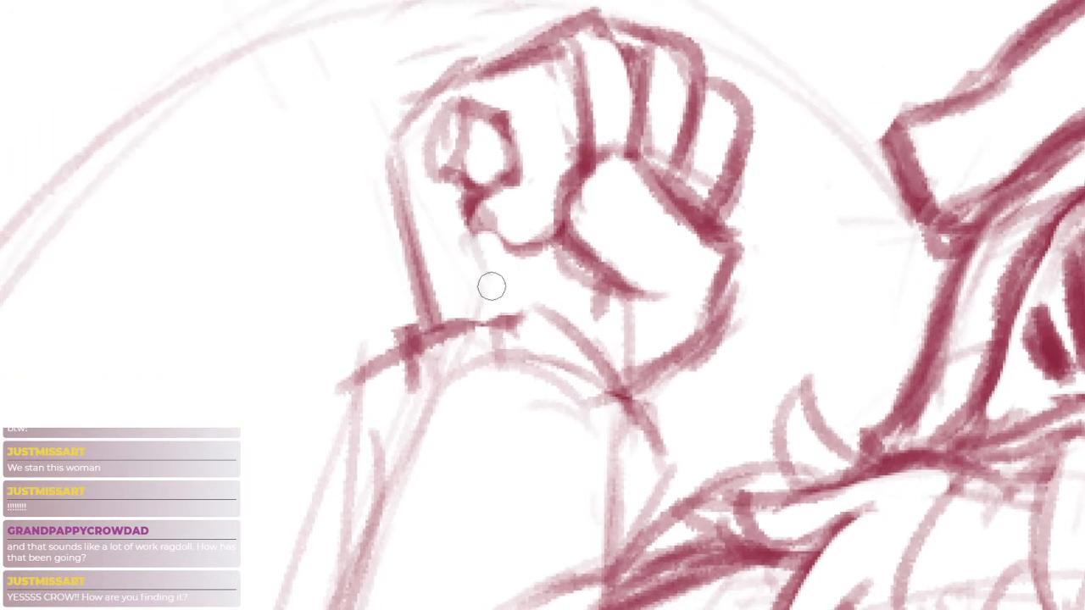
pyautogui.moveTo(560, 278); pyautogui.dragTo(553, 163)
pyautogui.moveTo(612, 290); pyautogui.dragTo(504, 204)
pyautogui.hotkey('ctrl', '-')
pyautogui.moveTo(522, 311); pyautogui.dragTo(492, 286)
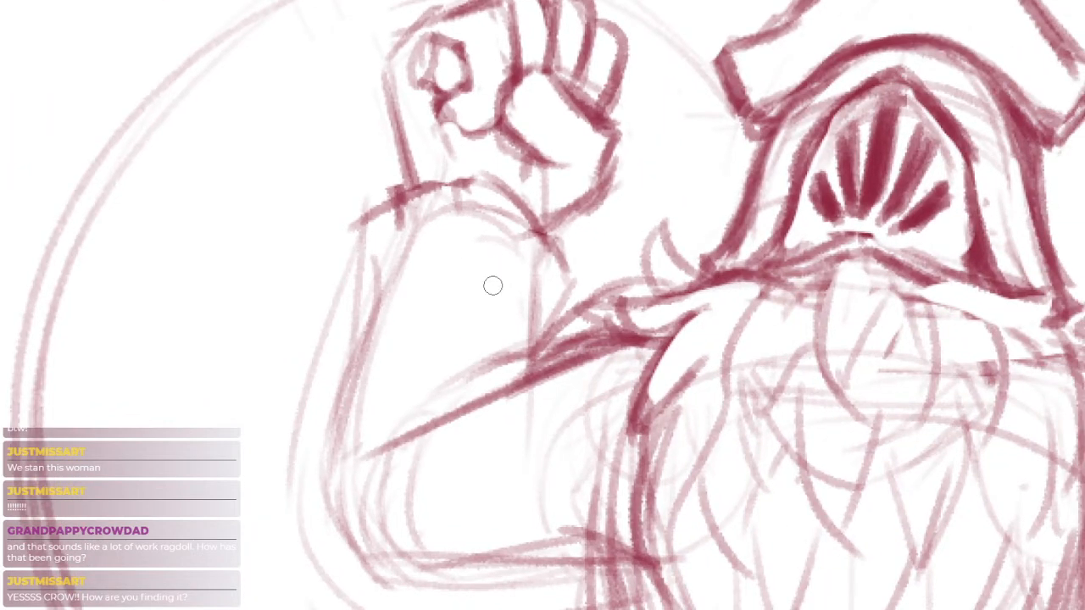
pyautogui.moveTo(534, 193); pyautogui.dragTo(542, 324)
# Sketch a short curved line outward from the back of the raised fist
pyautogui.moveTo(434, 167); pyautogui.dragTo(345, 217)
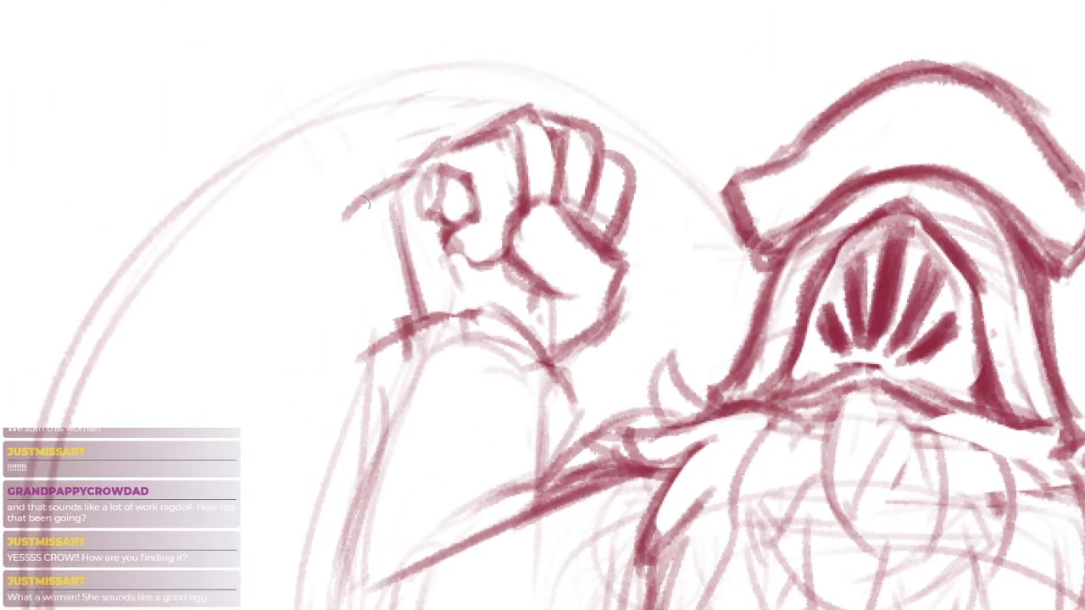
pyautogui.moveTo(407, 181); pyautogui.dragTo(357, 226)
pyautogui.hotkey('ctrl', 'z')
pyautogui.hotkey('ctrl', 'z')
pyautogui.scroll(-4, 597, 297)
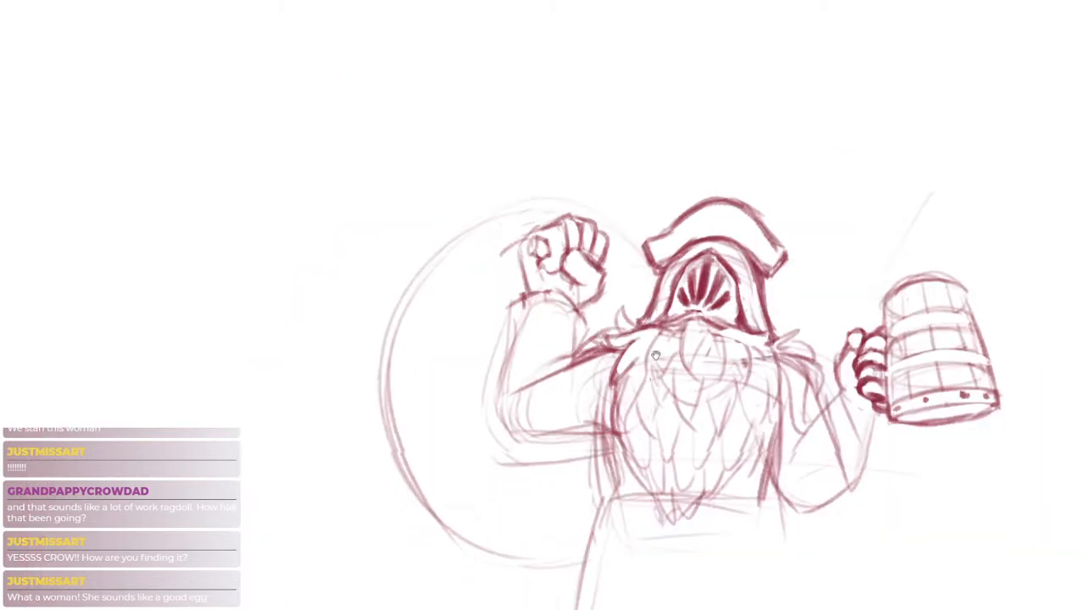
# Redraw the wheel's upper arc from the hat brim over the fist and down its outer side
pyautogui.moveTo(657, 264)
pyautogui.mouseDown()
pyautogui.moveTo(647, 104)
pyautogui.moveTo(246, 210)
pyautogui.mouseUp()
pyautogui.scroll(2, 666, 181)
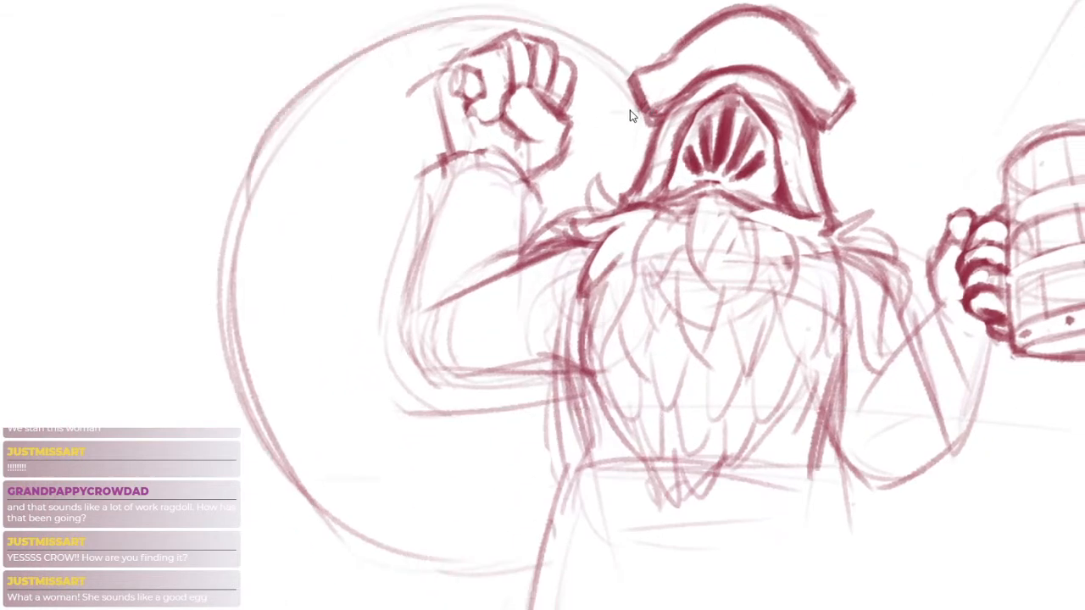
pyautogui.hotkey('ctrl', 'z')
pyautogui.moveTo(635, 99); pyautogui.dragTo(378, 56)
pyautogui.moveTo(507, 28)
pyautogui.mouseDown()
pyautogui.moveTo(323, 83)
pyautogui.moveTo(244, 176)
pyautogui.mouseUp()
pyautogui.moveTo(332, 90); pyautogui.dragTo(297, 531)
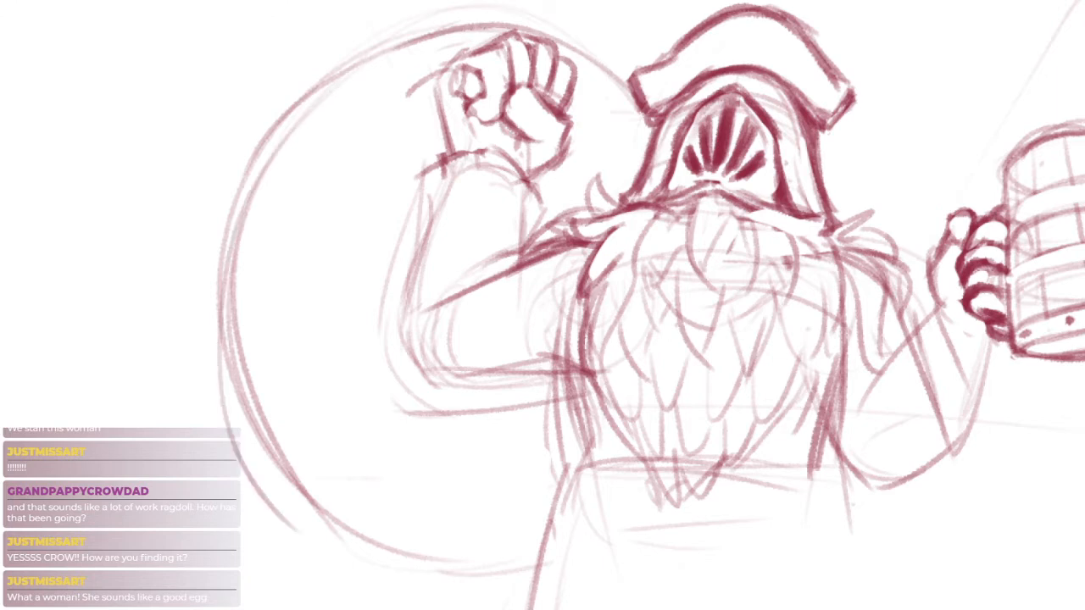
pyautogui.hotkey('ctrl', 'z')
pyautogui.moveTo(246, 192)
pyautogui.mouseDown()
pyautogui.moveTo(222, 359)
pyautogui.moveTo(297, 502)
pyautogui.mouseUp()
# Erase the doubled strokes along the wheel's outer side and try a wider curve there
pyautogui.press('e')
pyautogui.moveTo(244, 286); pyautogui.dragTo(256, 418)
pyautogui.moveTo(321, 109)
pyautogui.mouseDown()
pyautogui.moveTo(260, 206)
pyautogui.moveTo(326, 506)
pyautogui.mouseUp()
pyautogui.press('b')
pyautogui.moveTo(221, 266)
pyautogui.mouseDown()
pyautogui.moveTo(226, 422)
pyautogui.moveTo(336, 538)
pyautogui.moveTo(385, 560)
pyautogui.mouseUp()
pyautogui.hotkey('ctrl', 'z')
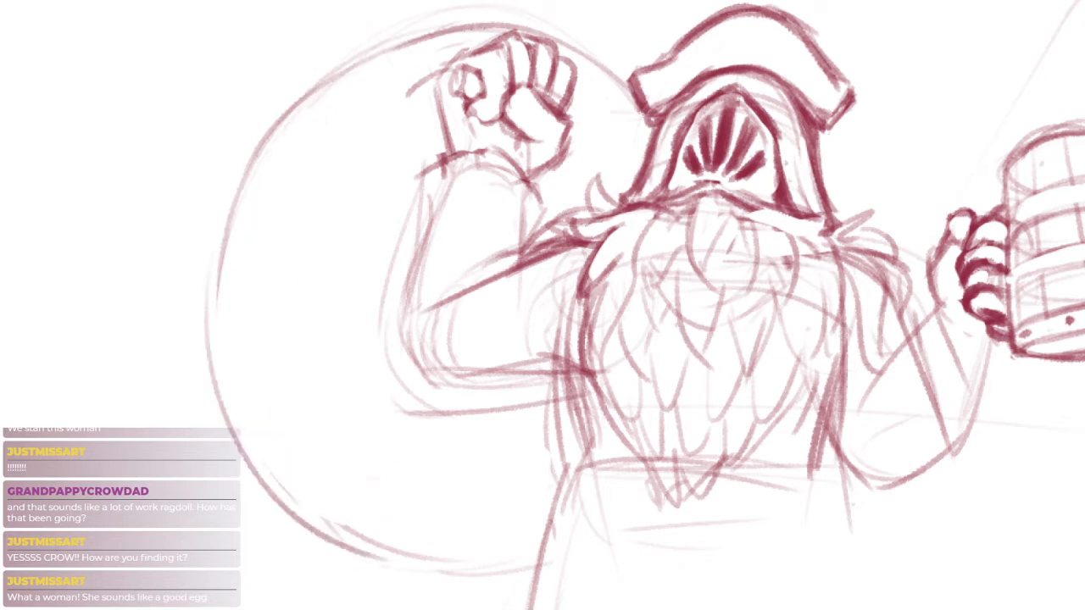
pyautogui.hotkey('ctrl', 'z')
# Redraw the wheel's lower-left curve as a smooth arc running down to its base
pyautogui.moveTo(218, 285); pyautogui.dragTo(380, 547)
pyautogui.moveTo(260, 473); pyautogui.dragTo(453, 564)
pyautogui.hotkey('ctrl', 'z')
pyautogui.hotkey('ctrl', 'z')
pyautogui.moveTo(218, 286)
pyautogui.mouseDown()
pyautogui.moveTo(322, 506)
pyautogui.moveTo(365, 549)
pyautogui.mouseUp()
pyautogui.hotkey('ctrl', 'z')
pyautogui.moveTo(301, 500); pyautogui.dragTo(479, 580)
# Close the wheel's bottom edge against the figure's robe and erase stray marks inside the wheel
pyautogui.moveTo(544, 510)
pyautogui.mouseDown()
pyautogui.moveTo(567, 484)
pyautogui.moveTo(567, 464)
pyautogui.mouseUp()
pyautogui.press('e')
pyautogui.moveTo(476, 340); pyautogui.dragTo(499, 396)
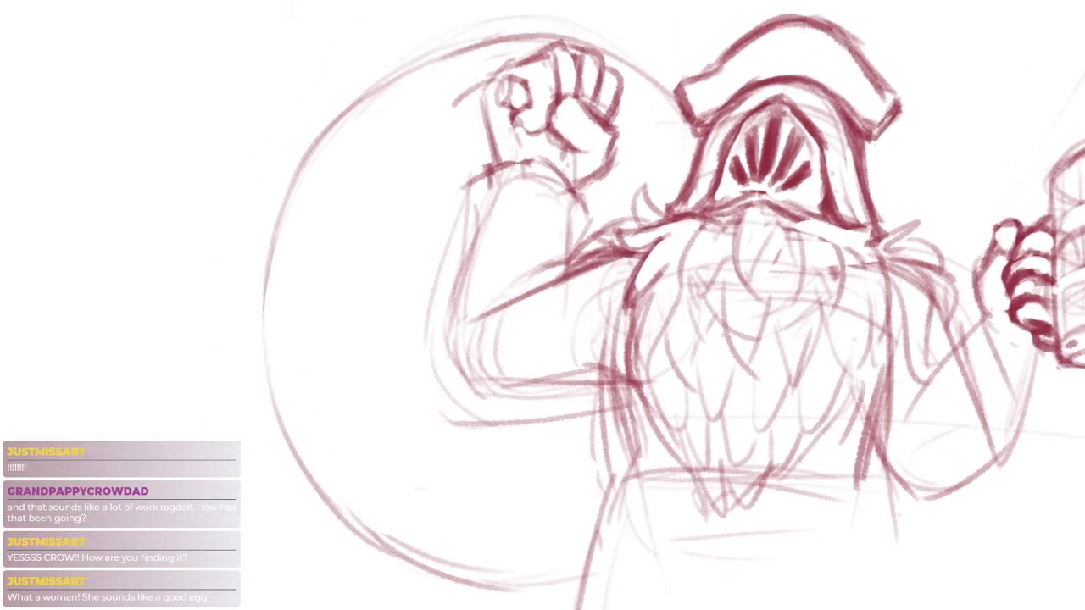
pyautogui.scroll(-3, 486, 246)
pyautogui.moveTo(536, 242); pyautogui.dragTo(526, 193)
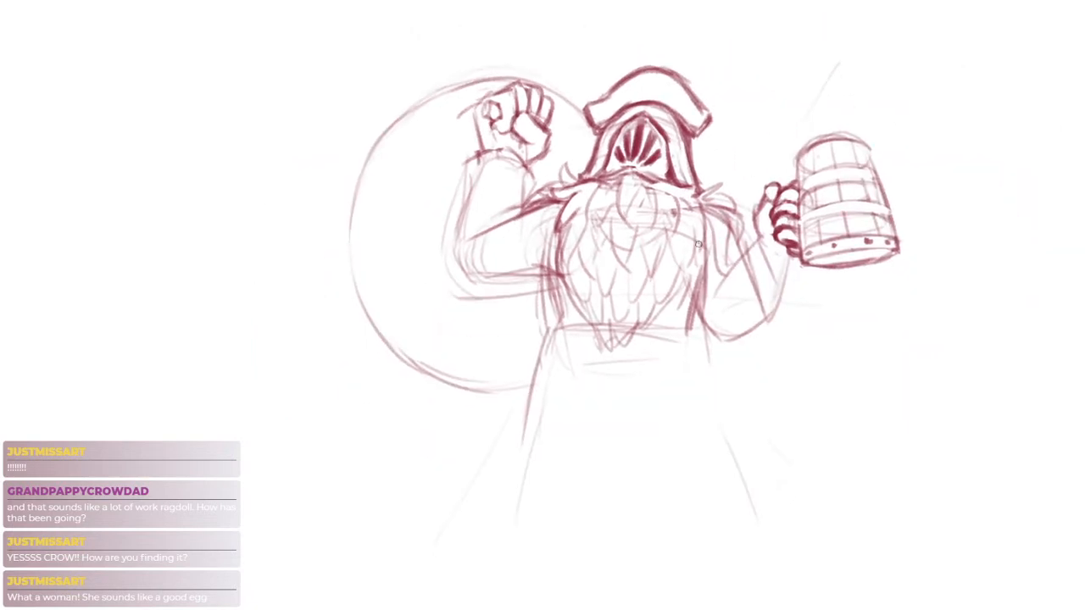
# Rough in a second, larger arc outside the wheel to suggest its thickness
pyautogui.scroll(2, 389, 110)
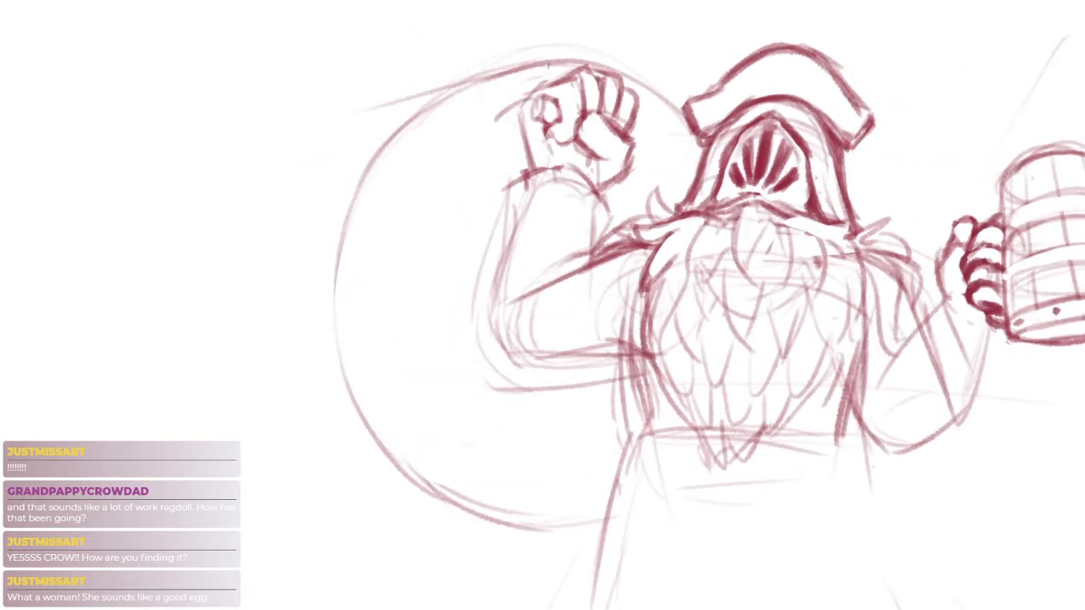
pyautogui.moveTo(392, 114); pyautogui.dragTo(301, 299)
pyautogui.hotkey('ctrl', 'z')
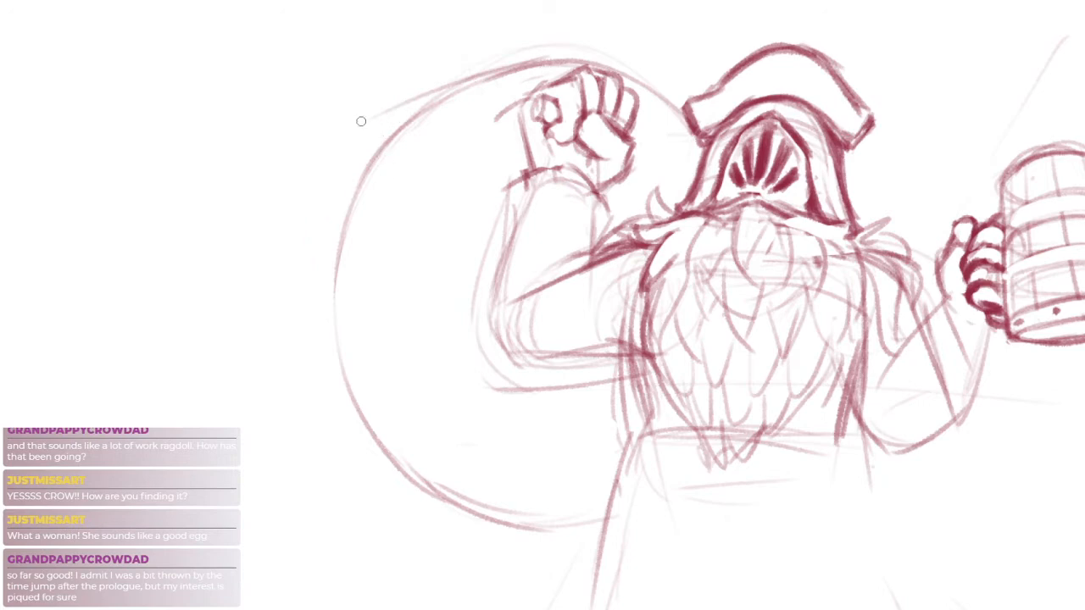
pyautogui.moveTo(301, 185); pyautogui.dragTo(389, 551)
pyautogui.moveTo(263, 270)
pyautogui.mouseDown()
pyautogui.moveTo(431, 531)
pyautogui.moveTo(463, 534)
pyautogui.mouseUp()
pyautogui.hotkey('ctrl', 'z')
pyautogui.moveTo(284, 234); pyautogui.dragTo(392, 532)
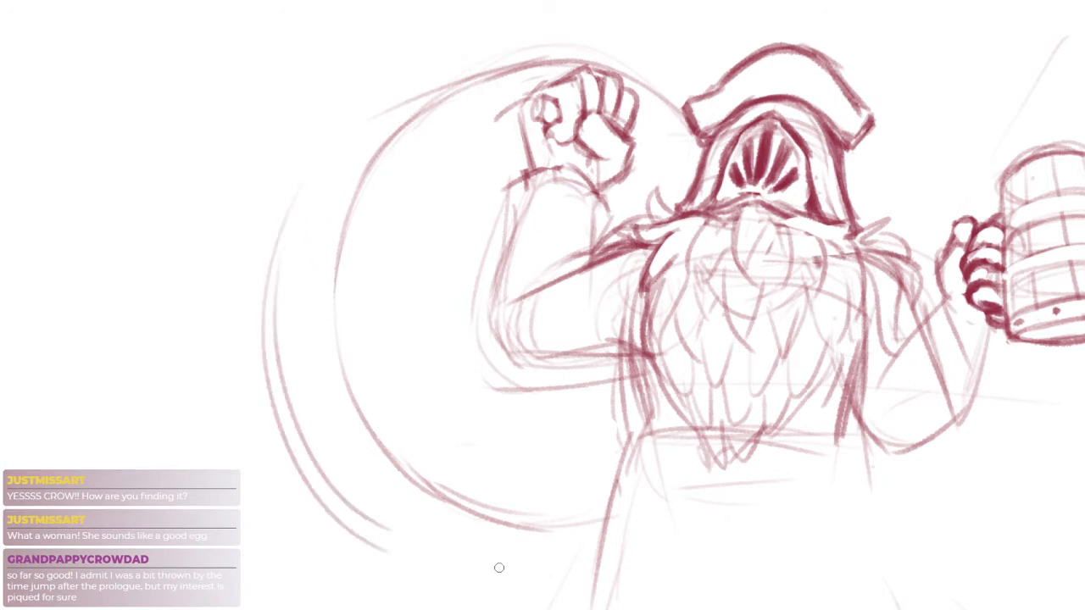
pyautogui.moveTo(608, 564); pyautogui.dragTo(581, 523)
pyautogui.hotkey('ctrl', 'z')
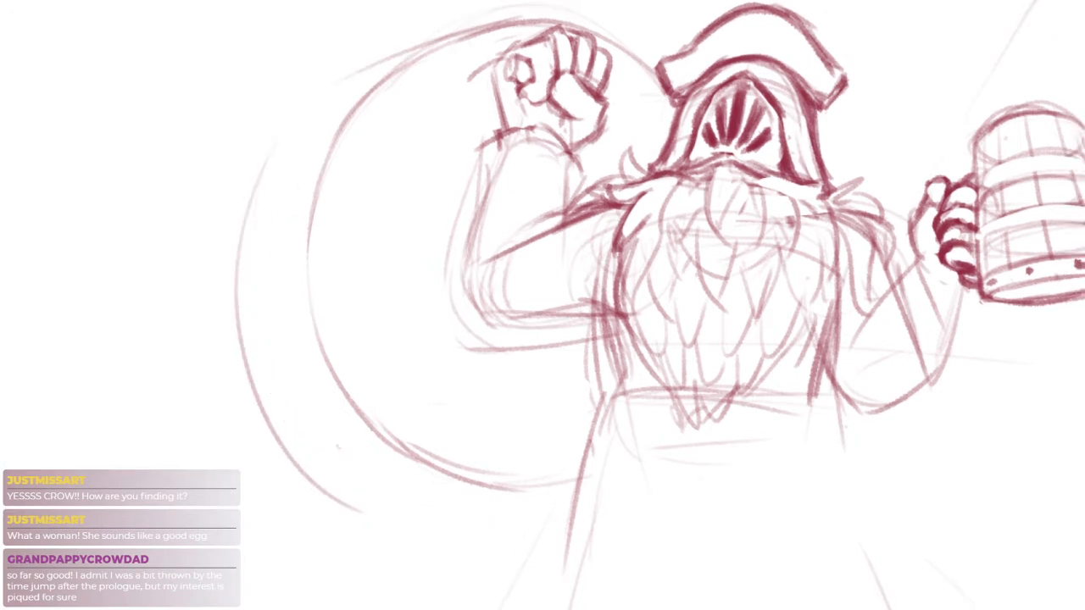
# Sketch the rim's lower edge line along the wheel's base and try a side curve meeting it
pyautogui.moveTo(338, 447); pyautogui.dragTo(511, 503)
pyautogui.moveTo(332, 96); pyautogui.dragTo(342, 464)
pyautogui.hotkey('ctrl', 'z')
pyautogui.moveTo(299, 145); pyautogui.dragTo(342, 442)
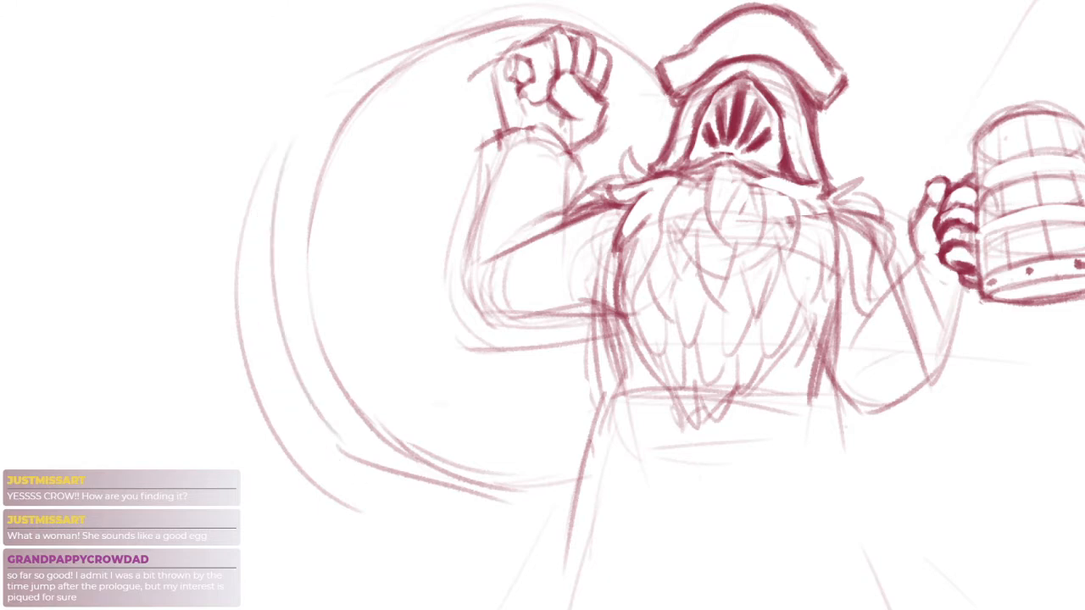
# Redraw the outer rim curve closer to the wheel, connecting the upper edge line to the lower one
pyautogui.hotkey('ctrl', 'z')
pyautogui.moveTo(306, 135); pyautogui.dragTo(370, 460)
pyautogui.hotkey('ctrl', 'z')
pyautogui.moveTo(283, 154)
pyautogui.mouseDown()
pyautogui.moveTo(276, 347)
pyautogui.moveTo(354, 455)
pyautogui.mouseUp()
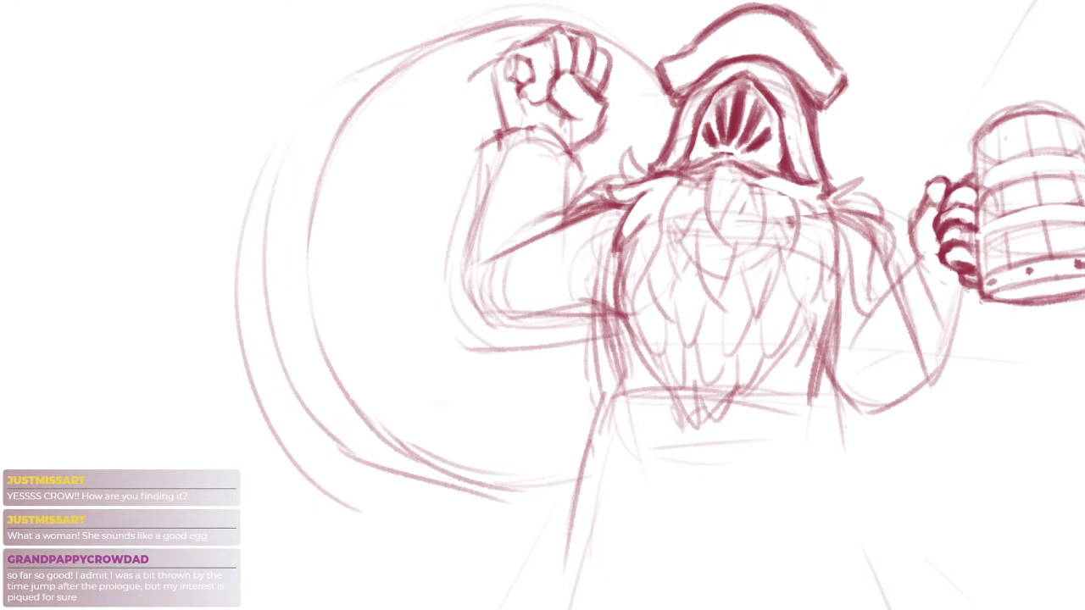
pyautogui.hotkey('ctrl', 'z')
pyautogui.moveTo(370, 78)
pyautogui.mouseDown()
pyautogui.moveTo(281, 166)
pyautogui.moveTo(336, 445)
pyautogui.mouseUp()
pyautogui.hotkey('ctrl', 'z')
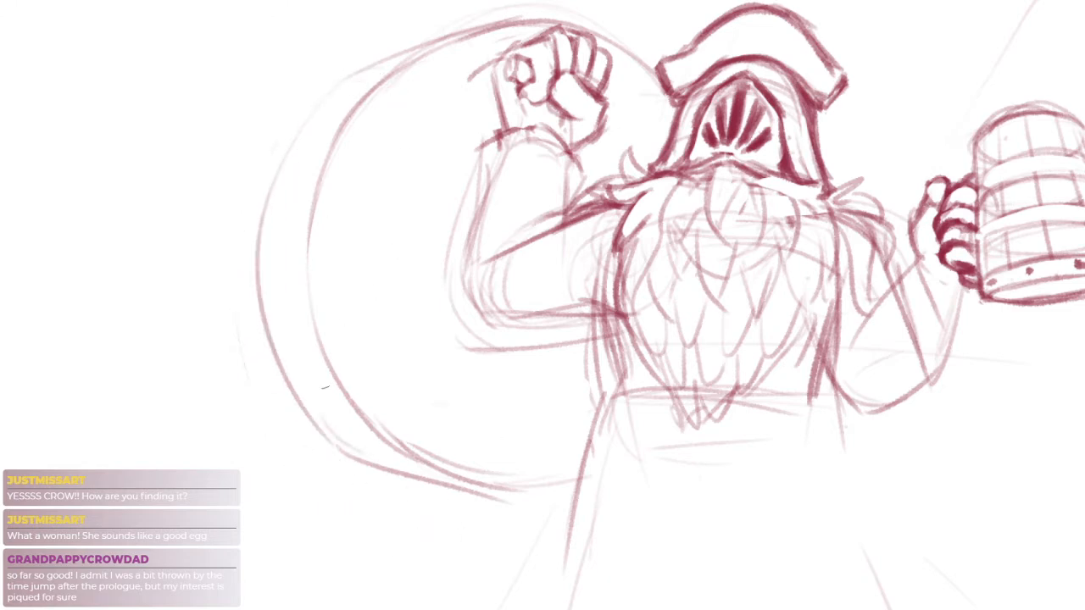
pyautogui.scroll(-5, 505, 373)
pyautogui.scroll(3, 512, 407)
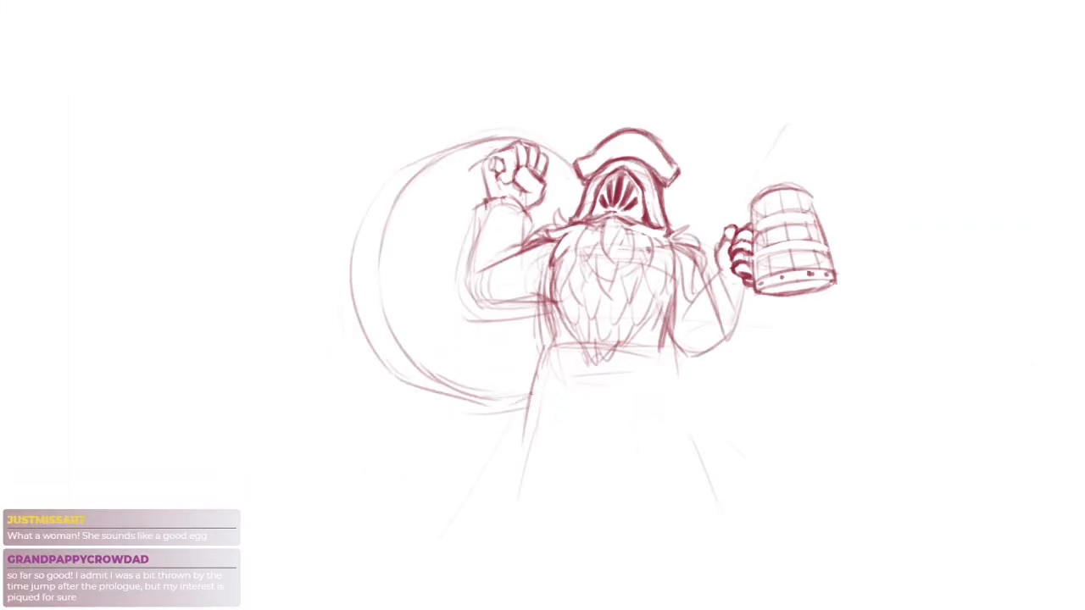
# Sketch the start of an inner rim line between the wheel's two arcs at the upper left
pyautogui.scroll(3, 511, 389)
pyautogui.moveTo(376, 143)
pyautogui.mouseDown()
pyautogui.moveTo(412, 172)
pyautogui.moveTo(397, 150)
pyautogui.mouseUp()
pyautogui.scroll(3, 363, 107)
pyautogui.moveTo(428, 25)
pyautogui.mouseDown()
pyautogui.moveTo(379, 73)
pyautogui.moveTo(333, 200)
pyautogui.mouseUp()
pyautogui.hotkey('ctrl', 'z')
pyautogui.moveTo(408, 45); pyautogui.dragTo(339, 144)
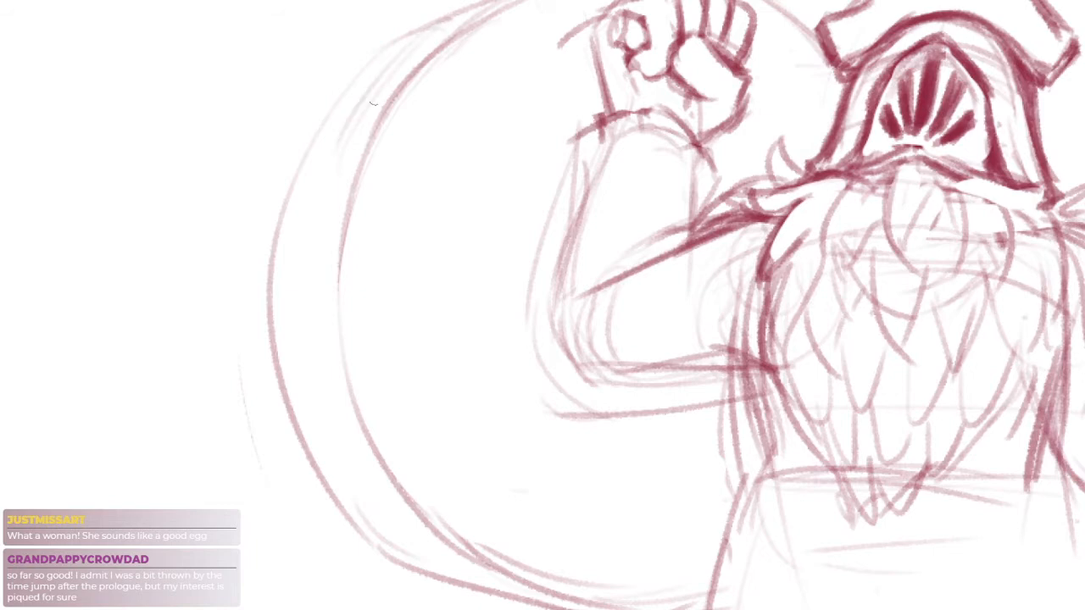
pyautogui.moveTo(453, 20); pyautogui.dragTo(385, 84)
# Extend the inner rim line down the wheel's left side, parallel to the wheel face
pyautogui.moveTo(449, 102); pyautogui.dragTo(435, 187)
pyautogui.moveTo(379, 153); pyautogui.dragTo(329, 293)
pyautogui.moveTo(373, 163)
pyautogui.mouseDown()
pyautogui.moveTo(361, 102)
pyautogui.moveTo(321, 184)
pyautogui.mouseUp()
pyautogui.hotkey('ctrl', 'z')
pyautogui.hotkey('ctrl', 'z')
pyautogui.moveTo(346, 119)
pyautogui.mouseDown()
pyautogui.moveTo(291, 286)
pyautogui.moveTo(303, 352)
pyautogui.mouseUp()
pyautogui.moveTo(307, 222); pyautogui.dragTo(306, 434)
pyautogui.moveTo(390, 531); pyautogui.dragTo(341, 360)
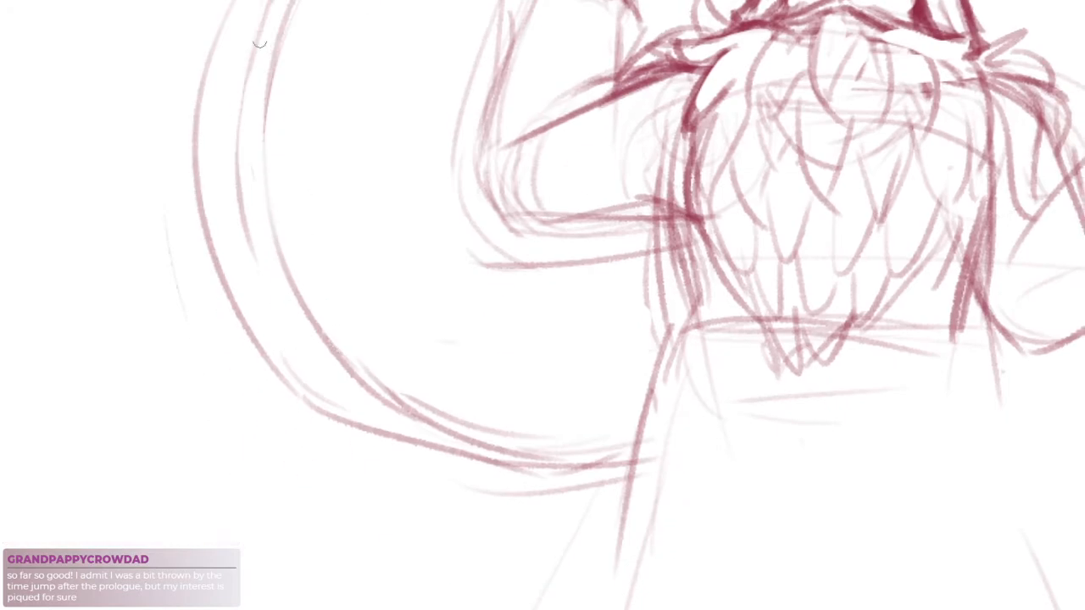
# Carry the inner rim line around the wheel's lower left until it meets the bottom edge
pyautogui.moveTo(240, 80)
pyautogui.mouseDown()
pyautogui.moveTo(235, 141)
pyautogui.moveTo(309, 363)
pyautogui.mouseUp()
pyautogui.moveTo(246, 254); pyautogui.dragTo(386, 413)
pyautogui.moveTo(314, 354); pyautogui.dragTo(415, 449)
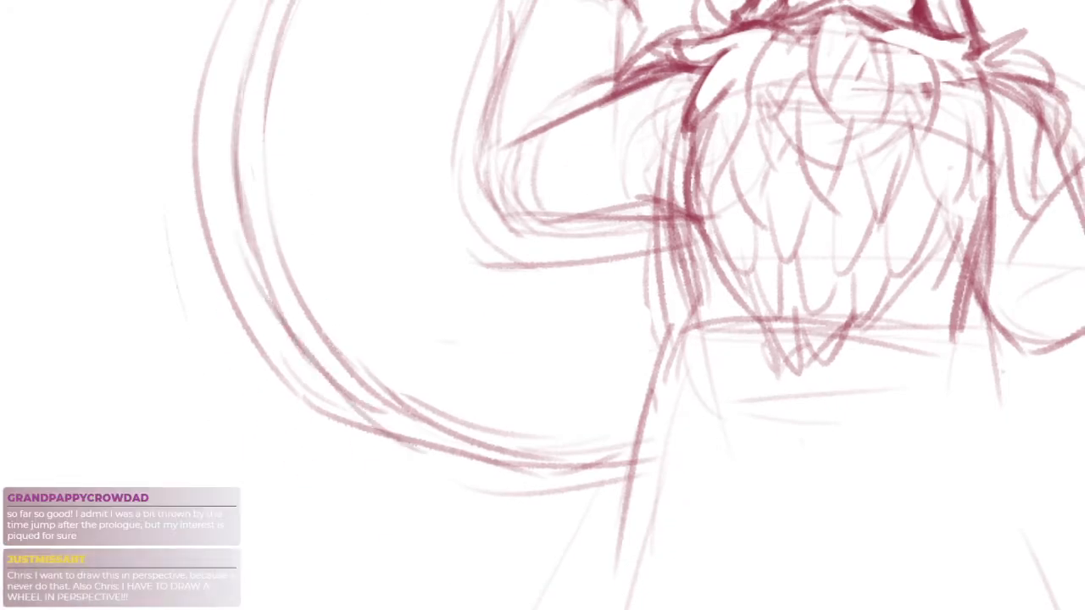
pyautogui.moveTo(339, 395); pyautogui.dragTo(446, 458)
pyautogui.moveTo(373, 281); pyautogui.dragTo(327, 276)
pyautogui.moveTo(396, 166); pyautogui.dragTo(485, 259)
pyautogui.moveTo(486, 346); pyautogui.dragTo(497, 296)
pyautogui.moveTo(547, 385); pyautogui.dragTo(535, 356)
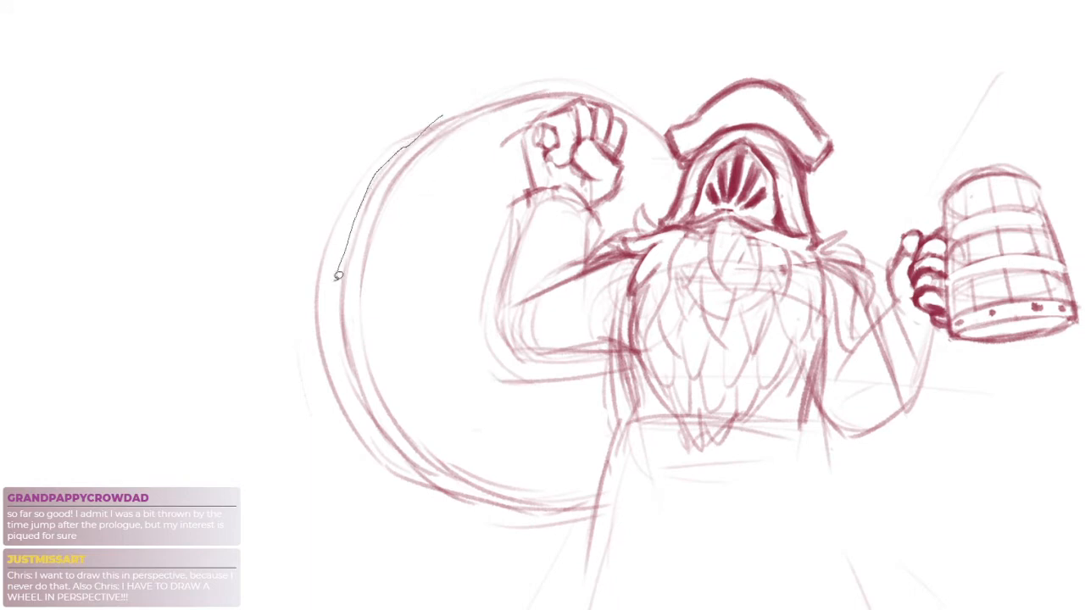
# Lasso the outer rim arc, shift it outward to widen the wheel's edge, and deselect it
pyautogui.moveTo(370, 417)
pyautogui.mouseDown()
pyautogui.moveTo(259, 331)
pyautogui.moveTo(465, 105)
pyautogui.mouseUp()
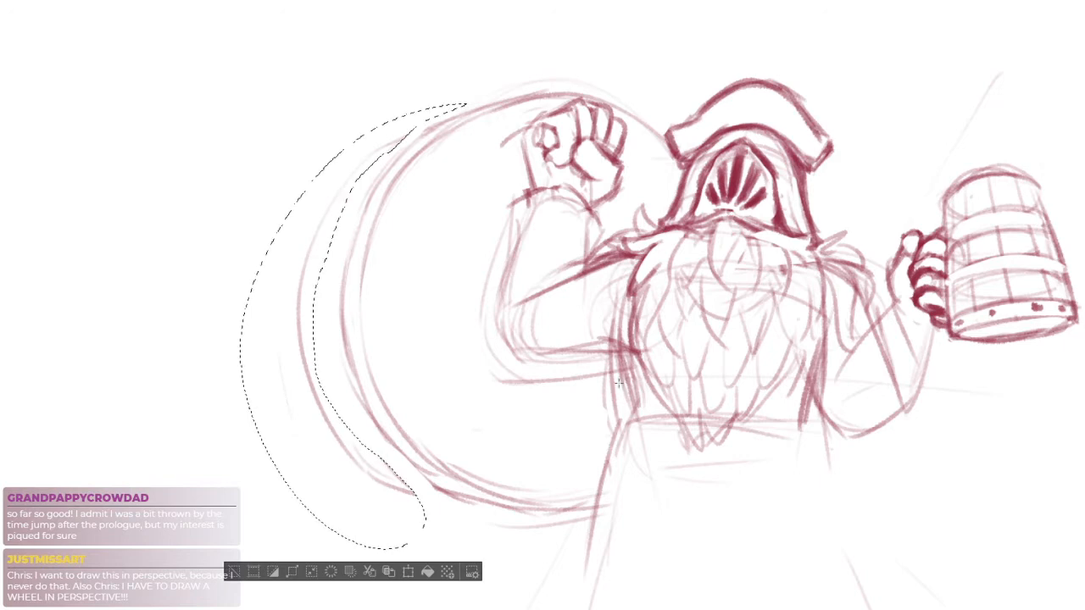
pyautogui.hotkey('ctrl', 'd')
pyautogui.click(456, 483)
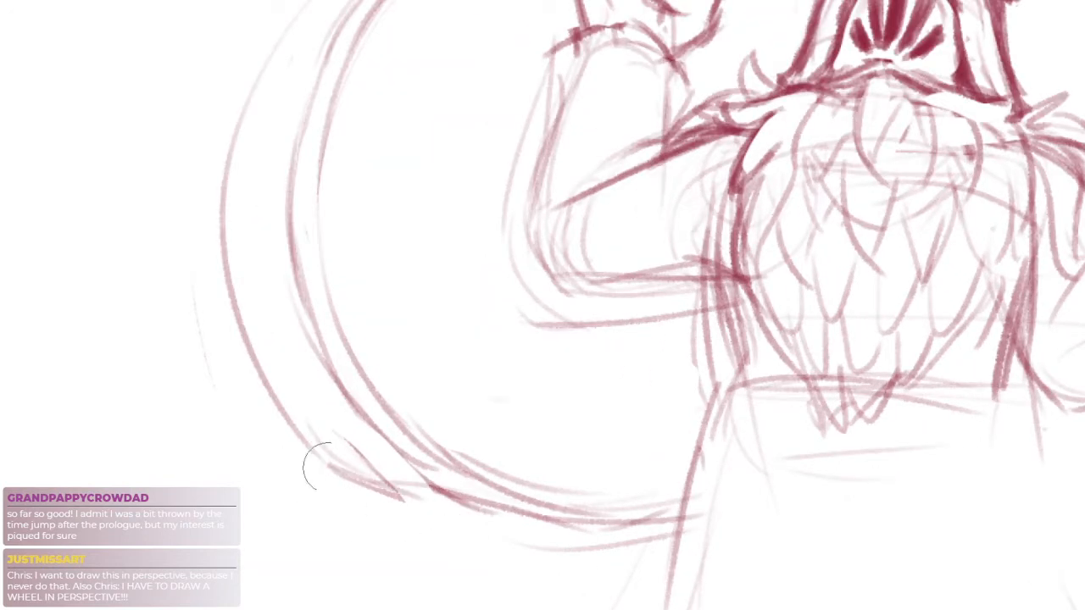
# Redraw the upper corner where the shifted outer rim joins the wheel and clean up its loose ends
pyautogui.moveTo(529, 504); pyautogui.dragTo(592, 609)
pyautogui.moveTo(437, 107); pyautogui.dragTo(415, 144)
pyautogui.moveTo(420, 119)
pyautogui.mouseDown()
pyautogui.moveTo(446, 100)
pyautogui.moveTo(472, 103)
pyautogui.moveTo(429, 110)
pyautogui.moveTo(407, 147)
pyautogui.mouseUp()
pyautogui.hotkey('ctrl', 'z')
pyautogui.moveTo(476, 92)
pyautogui.mouseDown()
pyautogui.moveTo(394, 142)
pyautogui.moveTo(417, 146)
pyautogui.moveTo(386, 181)
pyautogui.mouseUp()
pyautogui.press('e')
pyautogui.moveTo(417, 125)
pyautogui.mouseDown()
pyautogui.moveTo(401, 43)
pyautogui.moveTo(303, 143)
pyautogui.mouseUp()
pyautogui.hotkey('ctrl', 'z')
pyautogui.moveTo(365, 71)
pyautogui.mouseDown()
pyautogui.moveTo(320, 134)
pyautogui.moveTo(317, 160)
pyautogui.mouseUp()
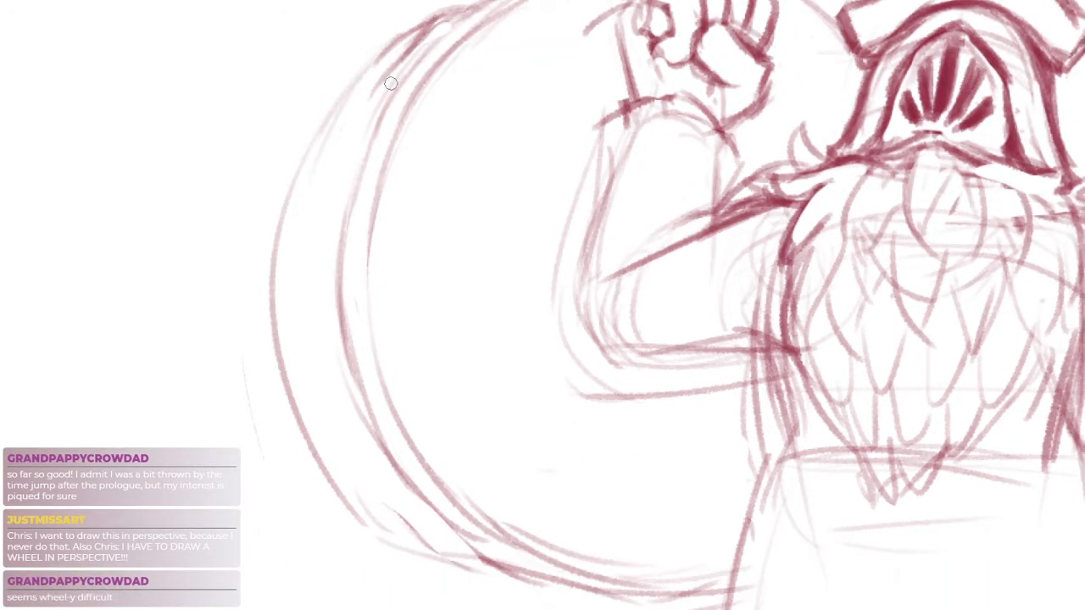
pyautogui.hotkey('ctrl', 'z')
pyautogui.moveTo(452, 10)
pyautogui.mouseDown()
pyautogui.moveTo(380, 86)
pyautogui.moveTo(383, 77)
pyautogui.moveTo(359, 119)
pyautogui.mouseUp()
# Sketch another rim line just inside the outer arc at the wheel's upper left
pyautogui.press('e')
pyautogui.press('b')
pyautogui.moveTo(373, 94); pyautogui.dragTo(313, 247)
pyautogui.hotkey('ctrl', 'z')
pyautogui.moveTo(401, 54); pyautogui.dragTo(306, 244)
pyautogui.moveTo(342, 136); pyautogui.dragTo(303, 315)
pyautogui.hotkey('ctrl', 'z')
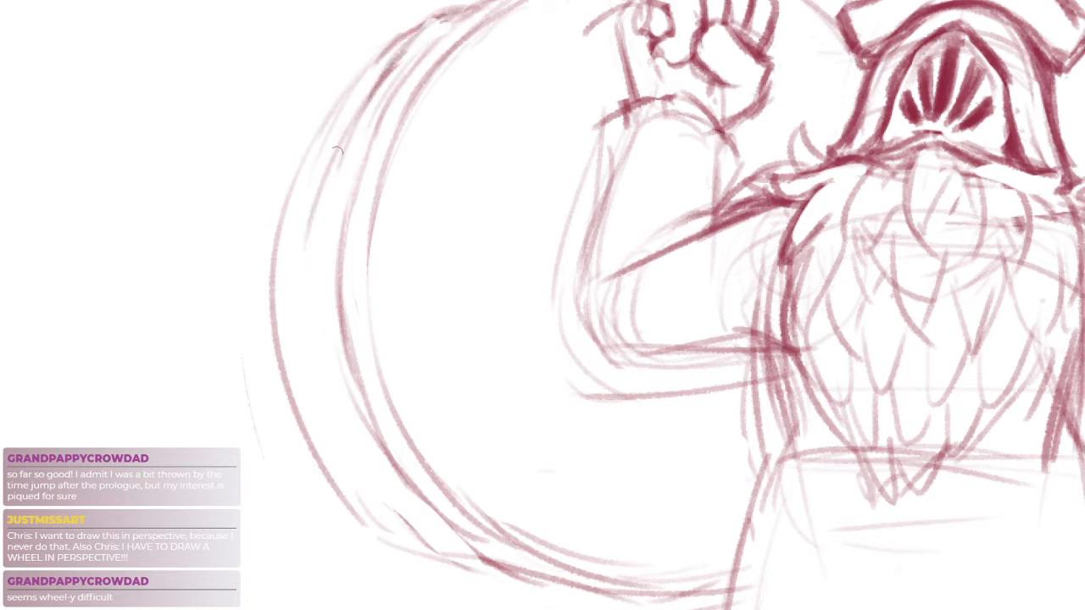
# Continue the added rim line down the wheel's side and reconnect the outer arc at the lower-left corner
pyautogui.moveTo(336, 149)
pyautogui.mouseDown()
pyautogui.moveTo(338, 470)
pyautogui.moveTo(385, 526)
pyautogui.mouseUp()
pyautogui.hotkey('ctrl', 'z')
pyautogui.moveTo(333, 174)
pyautogui.mouseDown()
pyautogui.moveTo(297, 305)
pyautogui.moveTo(367, 485)
pyautogui.moveTo(441, 557)
pyautogui.mouseUp()
pyautogui.moveTo(344, 433); pyautogui.dragTo(438, 550)
pyautogui.moveTo(275, 300)
pyautogui.mouseDown()
pyautogui.moveTo(313, 435)
pyautogui.moveTo(446, 557)
pyautogui.moveTo(487, 564)
pyautogui.mouseUp()
pyautogui.moveTo(424, 551)
pyautogui.mouseDown()
pyautogui.moveTo(500, 567)
pyautogui.moveTo(500, 555)
pyautogui.mouseUp()
pyautogui.moveTo(541, 378); pyautogui.dragTo(508, 397)
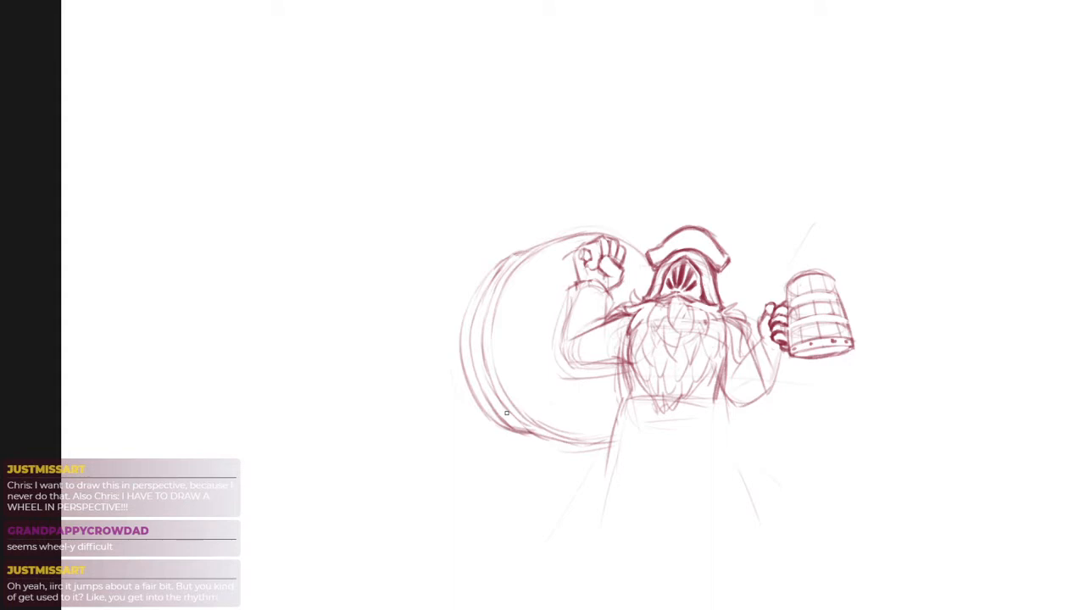
pyautogui.scroll(5, 515, 314)
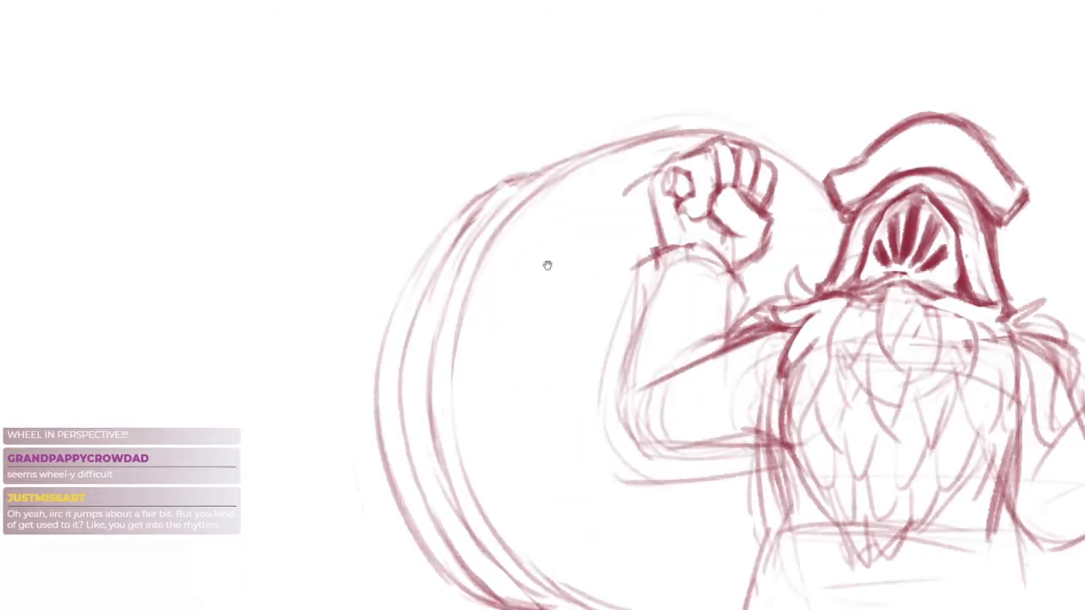
# Erase the outer rim's messy upper-left corner and redraw it as a smoother curve
pyautogui.moveTo(463, 236); pyautogui.dragTo(554, 166)
pyautogui.press('e')
pyautogui.moveTo(437, 253); pyautogui.dragTo(518, 176)
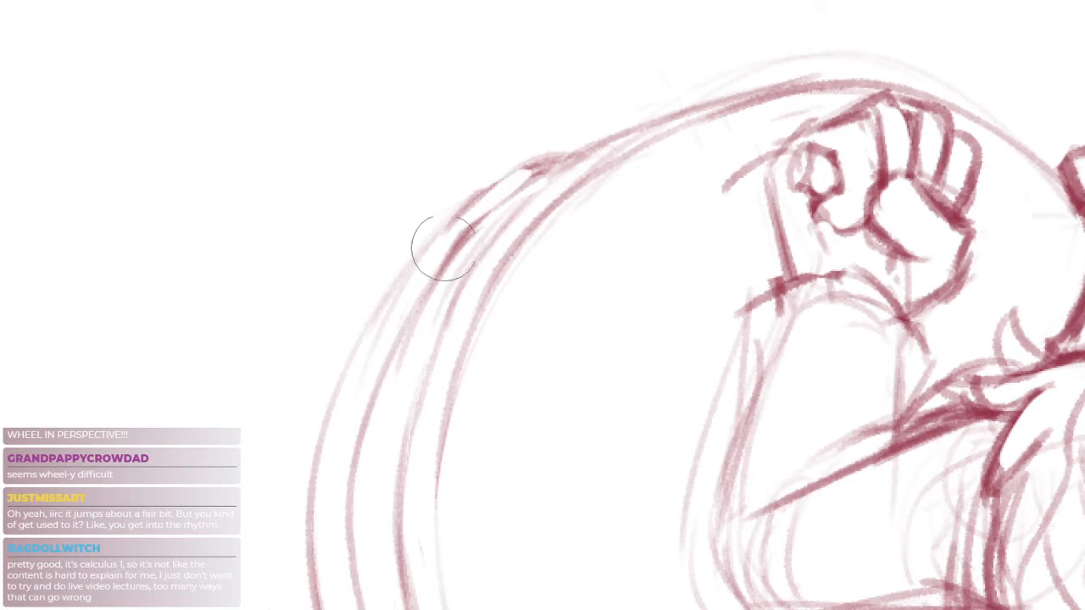
pyautogui.press('b')
pyautogui.moveTo(458, 237); pyautogui.dragTo(570, 162)
pyautogui.moveTo(489, 215); pyautogui.dragTo(566, 170)
pyautogui.press('e')
pyautogui.moveTo(450, 260)
pyautogui.mouseDown()
pyautogui.moveTo(528, 172)
pyautogui.moveTo(515, 164)
pyautogui.moveTo(580, 156)
pyautogui.mouseUp()
# Extend the outer rim's upper end farther along the wheel's top and erase the stray strokes beneath it
pyautogui.press('b')
pyautogui.moveTo(499, 183)
pyautogui.mouseDown()
pyautogui.moveTo(642, 117)
pyautogui.moveTo(636, 136)
pyautogui.mouseUp()
pyautogui.press('e')
pyautogui.press('b')
pyautogui.moveTo(556, 160); pyautogui.dragTo(632, 131)
pyautogui.moveTo(537, 180); pyautogui.dragTo(634, 141)
pyautogui.press('e')
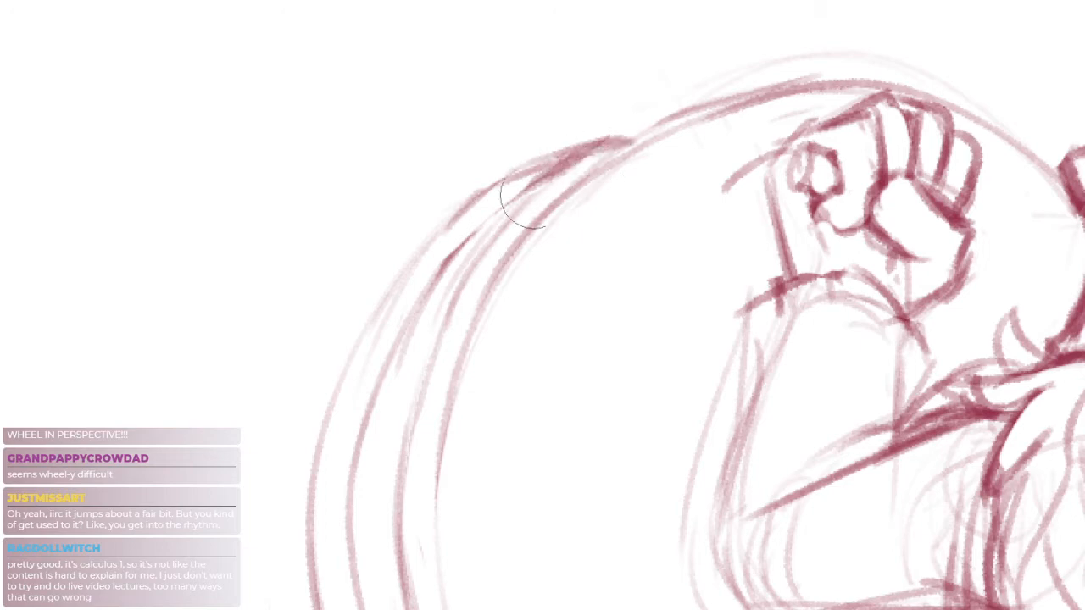
pyautogui.moveTo(536, 196)
pyautogui.mouseDown()
pyautogui.moveTo(464, 250)
pyautogui.moveTo(594, 152)
pyautogui.mouseUp()
pyautogui.press('b')
pyautogui.moveTo(495, 206); pyautogui.dragTo(615, 148)
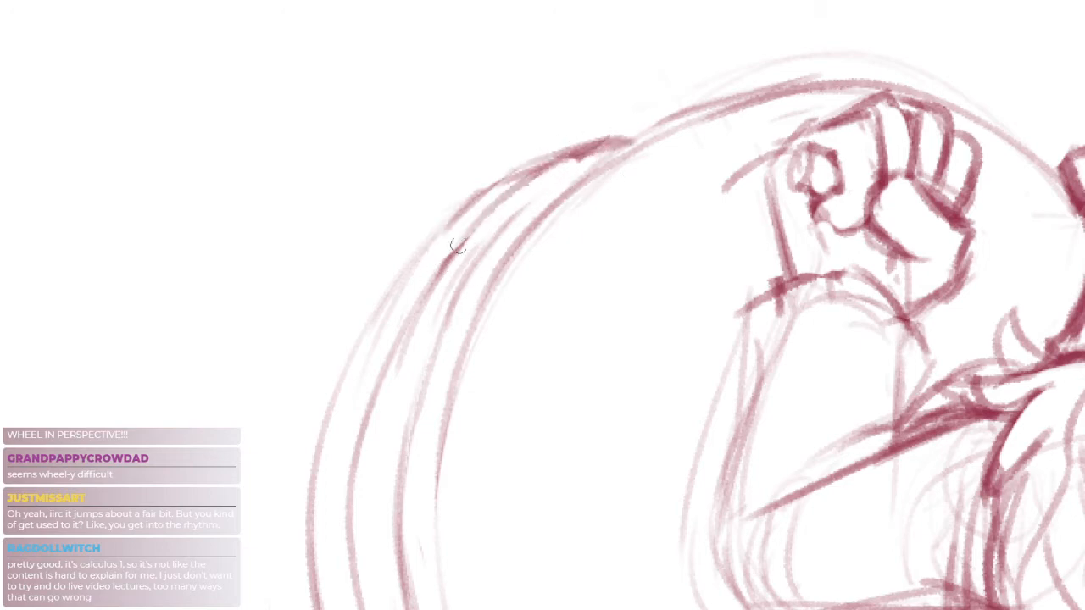
# Strengthen the join where the outer rim meets the wheel's top edge and trim its loose ends
pyautogui.moveTo(455, 242); pyautogui.dragTo(644, 128)
pyautogui.press('e')
pyautogui.press('b')
pyautogui.moveTo(510, 176)
pyautogui.mouseDown()
pyautogui.moveTo(669, 126)
pyautogui.moveTo(614, 143)
pyautogui.mouseUp()
pyautogui.press('e')
pyautogui.moveTo(449, 232); pyautogui.dragTo(607, 111)
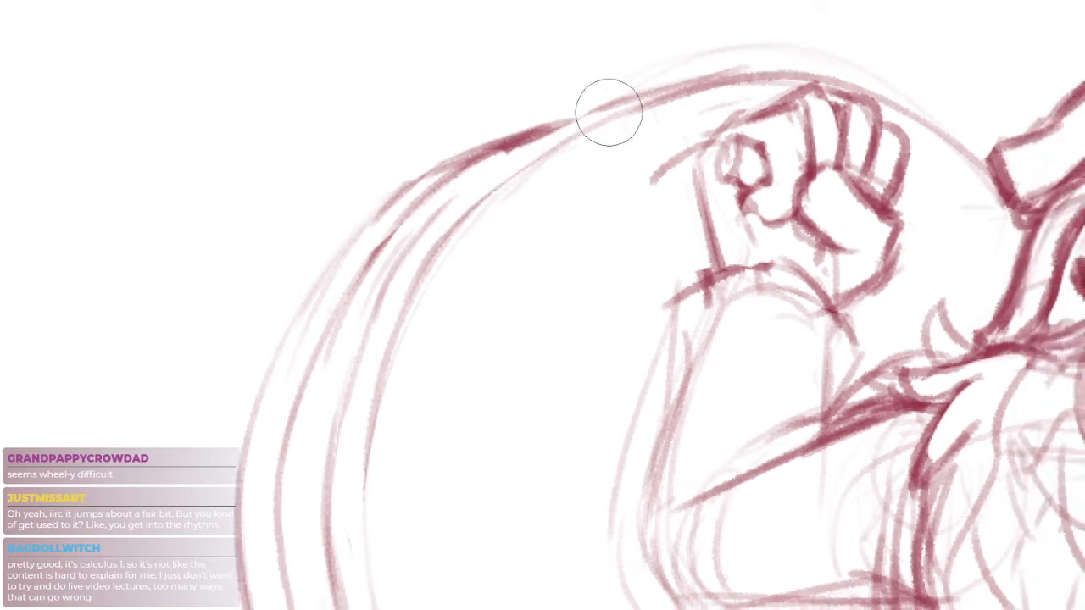
pyautogui.press('b')
pyautogui.moveTo(439, 208); pyautogui.dragTo(592, 115)
pyautogui.moveTo(502, 155); pyautogui.dragTo(612, 104)
# Draw a short rounded handle protruding from the thumb side of the raised fist
pyautogui.moveTo(424, 452); pyautogui.dragTo(439, 349)
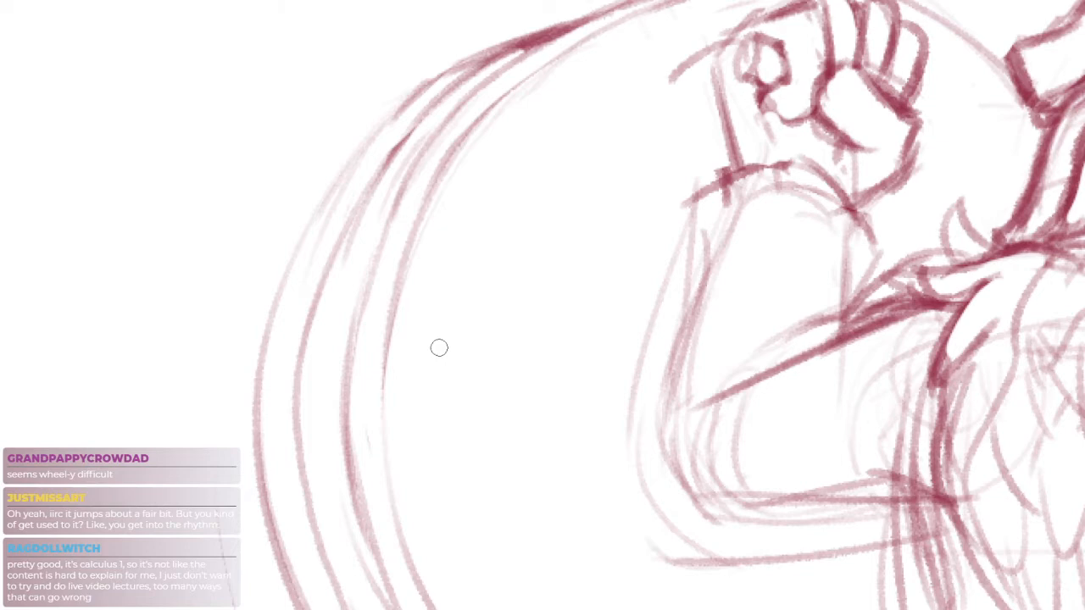
pyautogui.moveTo(608, 225); pyautogui.dragTo(503, 342)
pyautogui.press('e')
pyautogui.moveTo(613, 118)
pyautogui.mouseDown()
pyautogui.moveTo(557, 137)
pyautogui.moveTo(591, 143)
pyautogui.moveTo(554, 125)
pyautogui.moveTo(551, 180)
pyautogui.moveTo(587, 188)
pyautogui.moveTo(560, 189)
pyautogui.moveTo(626, 181)
pyautogui.moveTo(597, 217)
pyautogui.moveTo(606, 260)
pyautogui.mouseUp()
pyautogui.press('b')
pyautogui.scroll(3, 555, 124)
pyautogui.press('e')
pyautogui.press('b')
pyautogui.moveTo(667, 325); pyautogui.dragTo(598, 254)
pyautogui.moveTo(702, 163); pyautogui.dragTo(784, 232)
pyautogui.moveTo(761, 295)
pyautogui.mouseDown()
pyautogui.moveTo(761, 233)
pyautogui.moveTo(593, 169)
pyautogui.moveTo(560, 64)
pyautogui.moveTo(483, 145)
pyautogui.mouseUp()
pyautogui.scroll(-3, 560, 66)
# Sketch a smaller inner ring on the wheel's face, curving from behind the fist down below the elbow
pyautogui.hotkey('ctrl', 'z')
pyautogui.moveTo(569, 75)
pyautogui.mouseDown()
pyautogui.moveTo(508, 102)
pyautogui.moveTo(457, 156)
pyautogui.moveTo(458, 188)
pyautogui.mouseUp()
pyautogui.hotkey('ctrl', 'z')
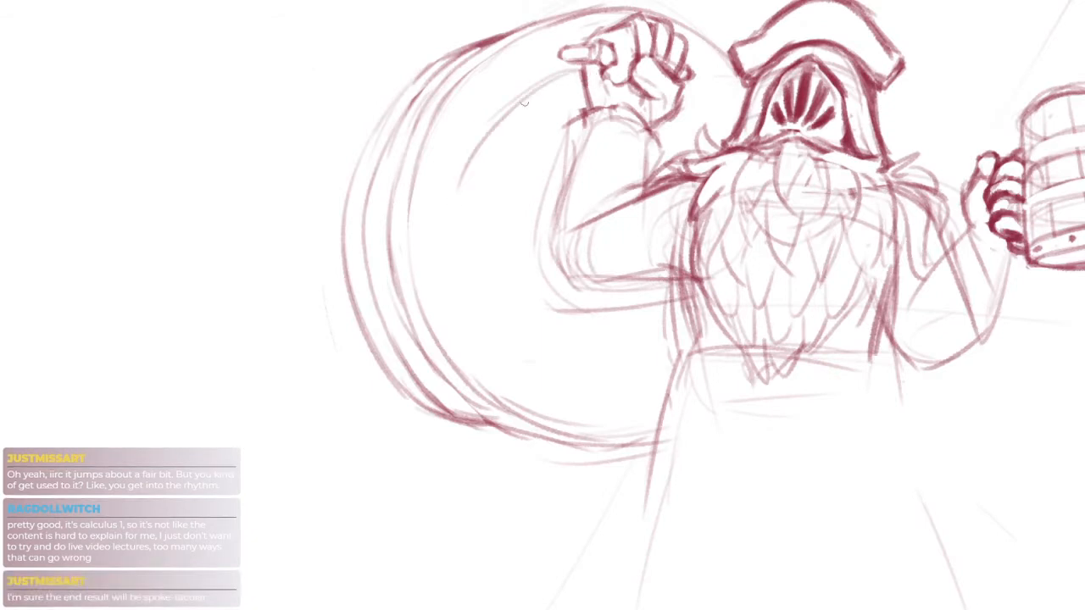
pyautogui.moveTo(463, 230)
pyautogui.mouseDown()
pyautogui.moveTo(548, 381)
pyautogui.moveTo(487, 331)
pyautogui.moveTo(580, 380)
pyautogui.mouseUp()
pyautogui.hotkey('ctrl', 'z')
pyautogui.moveTo(496, 315); pyautogui.dragTo(637, 381)
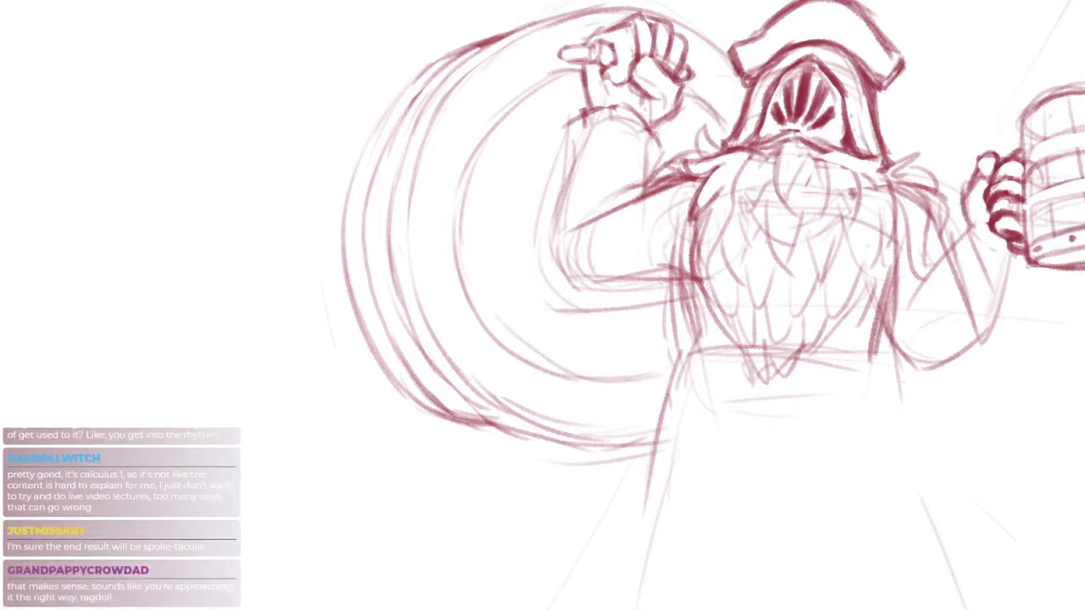
# Reinforce the outer side of the wheel's inner ring with darker overlapping strokes
pyautogui.moveTo(551, 73)
pyautogui.mouseDown()
pyautogui.moveTo(504, 119)
pyautogui.moveTo(536, 143)
pyautogui.moveTo(462, 191)
pyautogui.mouseUp()
pyautogui.moveTo(480, 135); pyautogui.dragTo(464, 259)
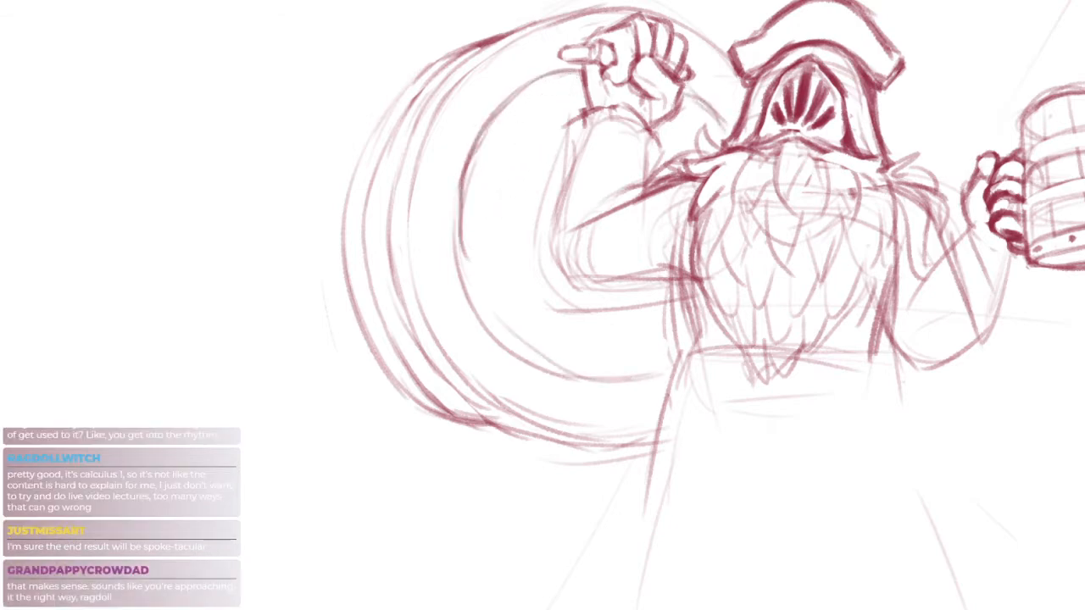
pyautogui.moveTo(487, 158); pyautogui.dragTo(480, 261)
pyautogui.moveTo(646, 298); pyautogui.dragTo(614, 294)
pyautogui.press('b')
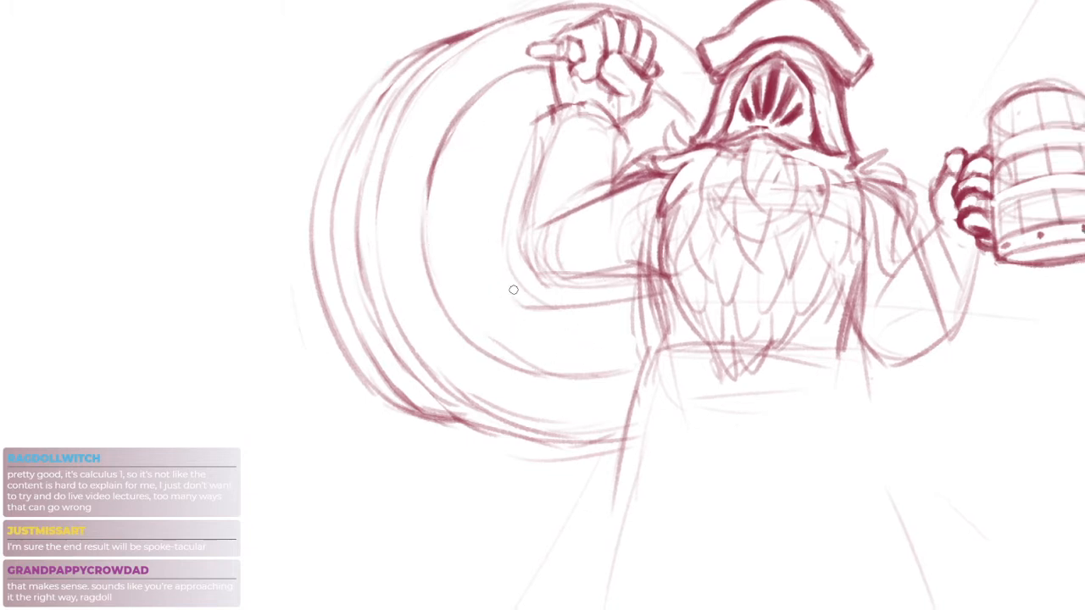
# Erase the rough edge along the inner ring's upper-left curve and redraw the curve more cleanly
pyautogui.scroll(3, 536, 173)
pyautogui.moveTo(374, 306); pyautogui.dragTo(416, 146)
pyautogui.press('e')
pyautogui.moveTo(400, 188)
pyautogui.mouseDown()
pyautogui.moveTo(486, 74)
pyautogui.moveTo(555, 30)
pyautogui.mouseUp()
pyautogui.press('b')
pyautogui.moveTo(386, 223)
pyautogui.mouseDown()
pyautogui.moveTo(473, 83)
pyautogui.moveTo(561, 29)
pyautogui.mouseUp()
pyautogui.moveTo(455, 90)
pyautogui.mouseDown()
pyautogui.moveTo(569, 25)
pyautogui.moveTo(385, 189)
pyautogui.moveTo(377, 256)
pyautogui.mouseUp()
pyautogui.hotkey('ctrl', 'z')
# Strengthen the inner ring's lower-left curve and erase the stray marks outside its edge
pyautogui.moveTo(793, 35)
pyautogui.mouseDown()
pyautogui.moveTo(745, 52)
pyautogui.moveTo(772, 161)
pyautogui.mouseUp()
pyautogui.scroll(-5, 781, 211)
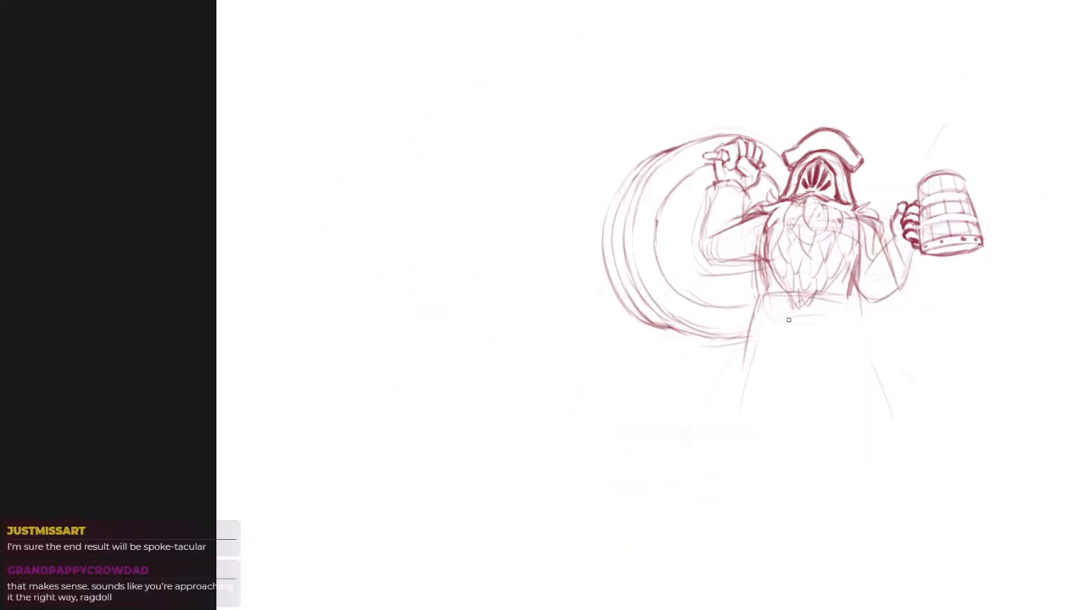
pyautogui.scroll(5, 788, 320)
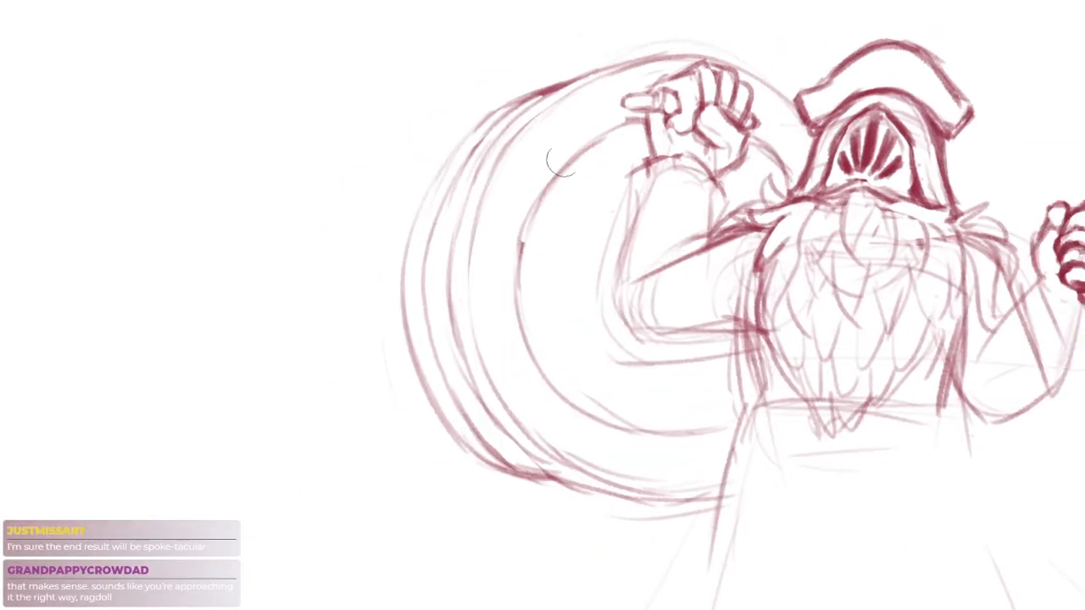
pyautogui.moveTo(522, 332); pyautogui.dragTo(546, 380)
pyautogui.press('e')
pyautogui.moveTo(510, 236); pyautogui.dragTo(510, 293)
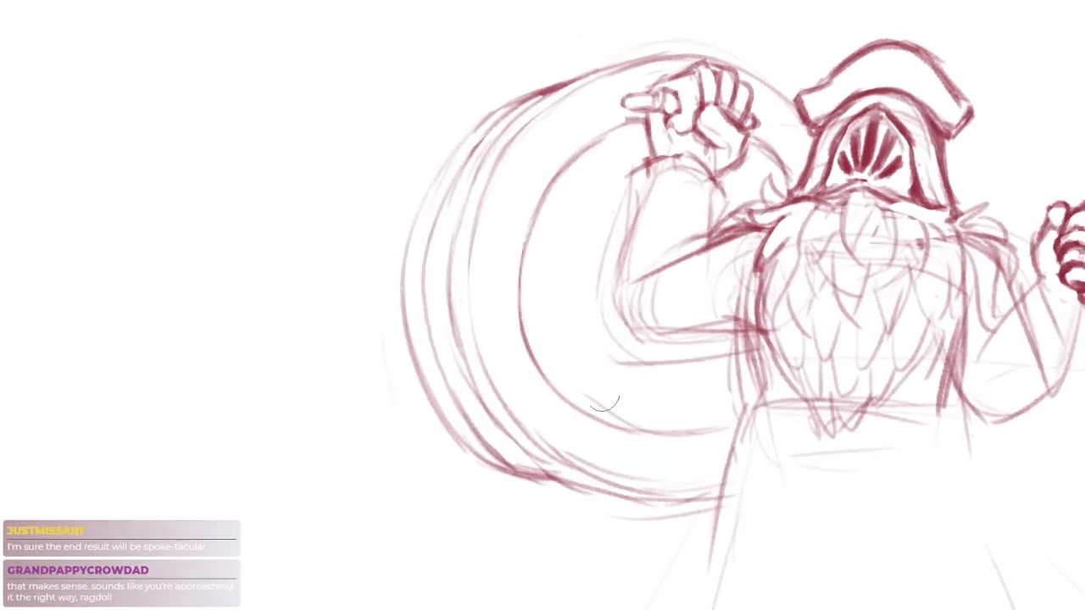
# Lasso the wheel behind the raised arm, delete it, and clear the selection
pyautogui.scroll(-5, 704, 444)
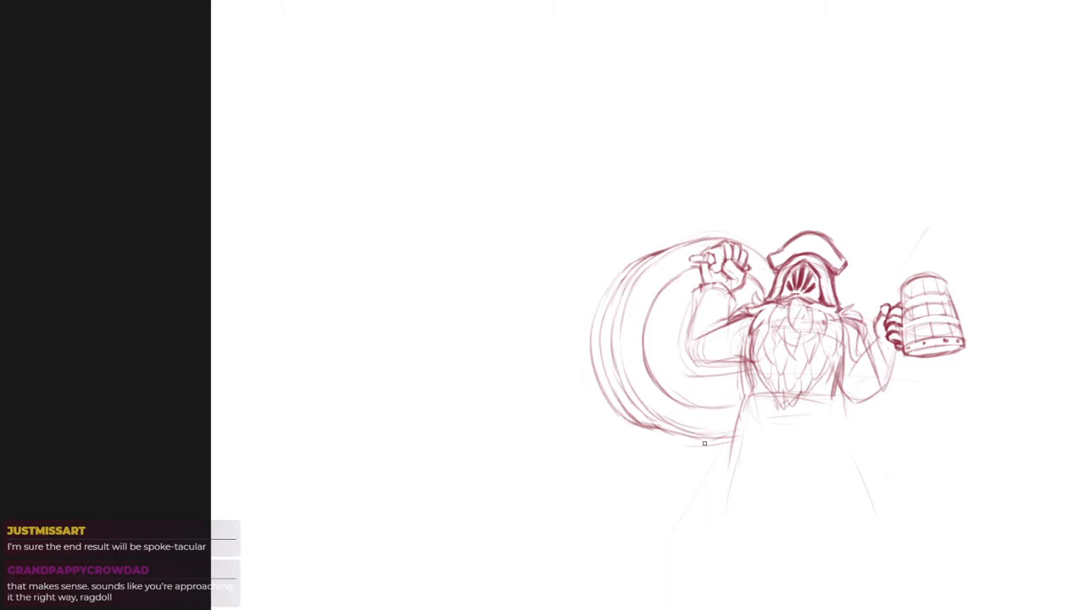
pyautogui.moveTo(777, 250)
pyautogui.mouseDown()
pyautogui.moveTo(768, 286)
pyautogui.moveTo(752, 281)
pyautogui.moveTo(746, 239)
pyautogui.moveTo(774, 211)
pyautogui.moveTo(681, 252)
pyautogui.moveTo(681, 267)
pyautogui.moveTo(702, 269)
pyautogui.moveTo(680, 322)
pyautogui.moveTo(686, 374)
pyautogui.moveTo(741, 389)
pyautogui.moveTo(695, 459)
pyautogui.moveTo(733, 195)
pyautogui.mouseUp()
pyautogui.press('Delete')
pyautogui.hotkey('ctrl', 'd')
pyautogui.hotkey('ctrl', 'd')
pyautogui.moveTo(831, 398); pyautogui.dragTo(683, 364)
pyautogui.scroll(3, 672, 247)
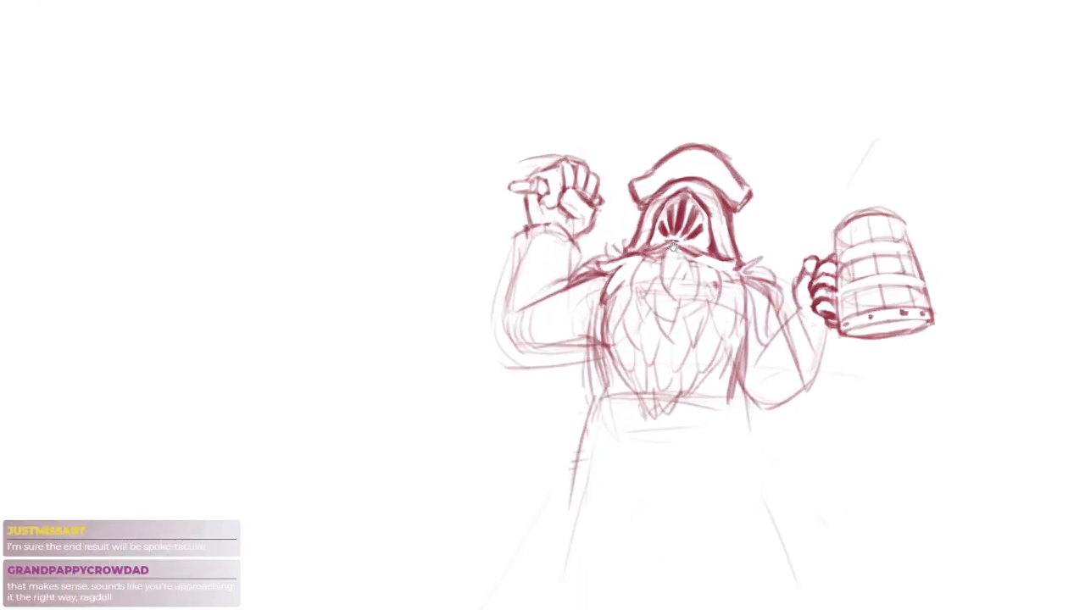
# Sketch a slanted inner leg line running down from below the figure's waist
pyautogui.moveTo(681, 326); pyautogui.dragTo(595, 192)
pyautogui.scroll(-3, 595, 192)
pyautogui.scroll(4, 619, 258)
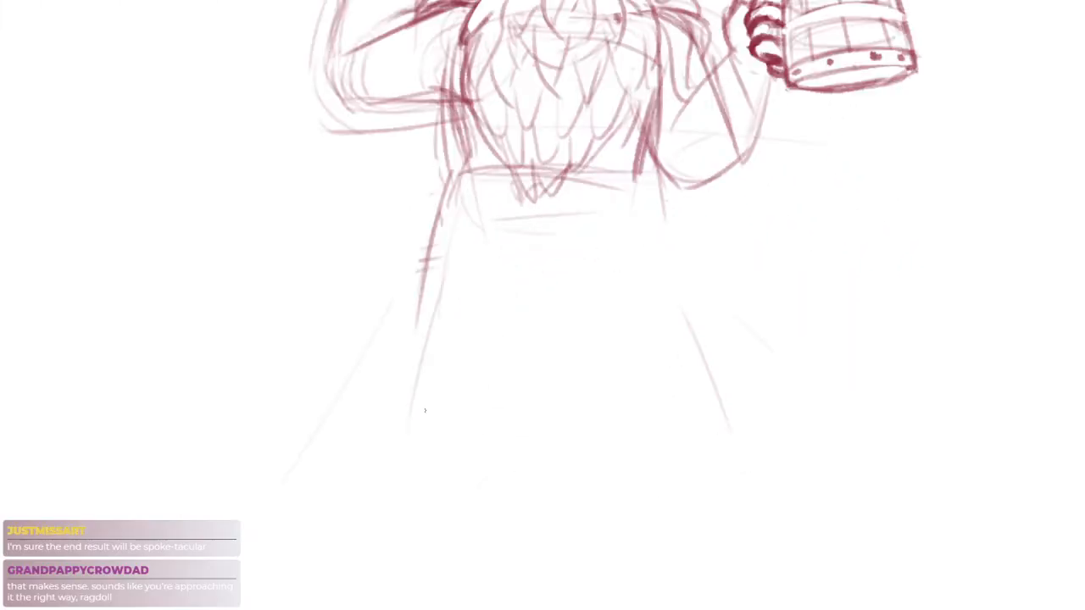
pyautogui.moveTo(376, 454); pyautogui.dragTo(449, 452)
pyautogui.hotkey('ctrl', 'z')
pyautogui.moveTo(399, 480); pyautogui.dragTo(416, 462)
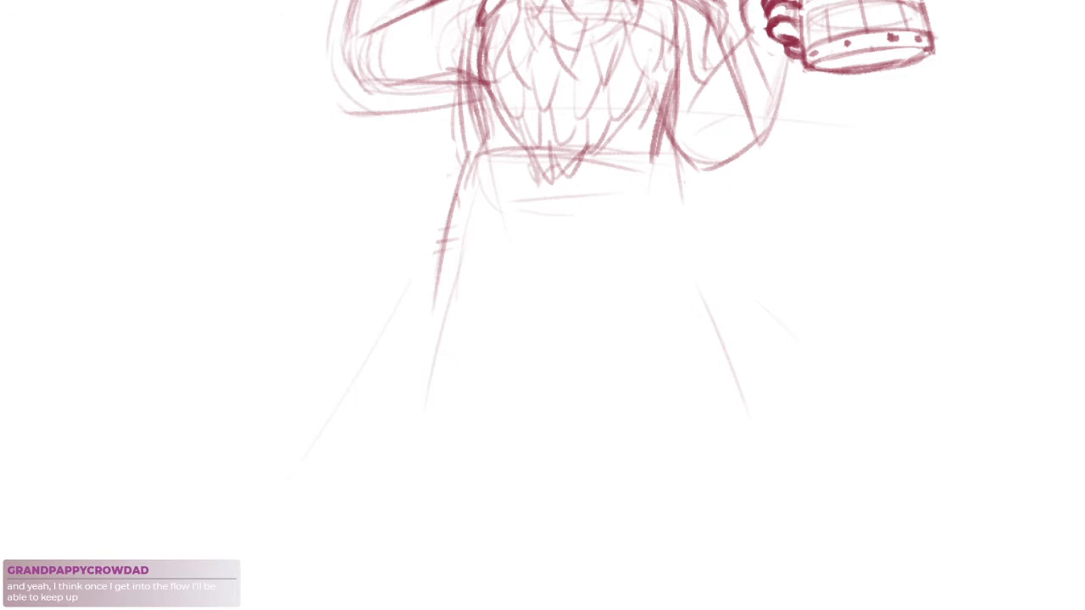
pyautogui.moveTo(557, 307); pyautogui.dragTo(567, 261)
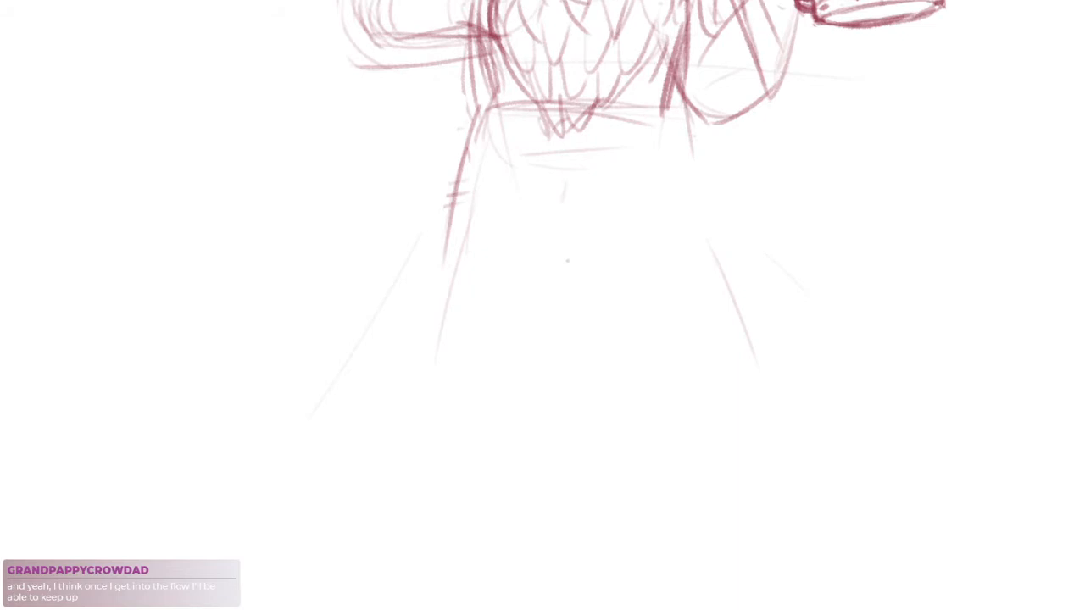
pyautogui.moveTo(563, 202); pyautogui.dragTo(550, 300)
pyautogui.hotkey('ctrl', 'z')
pyautogui.moveTo(549, 175); pyautogui.dragTo(512, 331)
pyautogui.moveTo(567, 261); pyautogui.dragTo(542, 319)
# Add downward strokes along both sides of the torso to widen the coat around the waist
pyautogui.moveTo(451, 103); pyautogui.dragTo(431, 190)
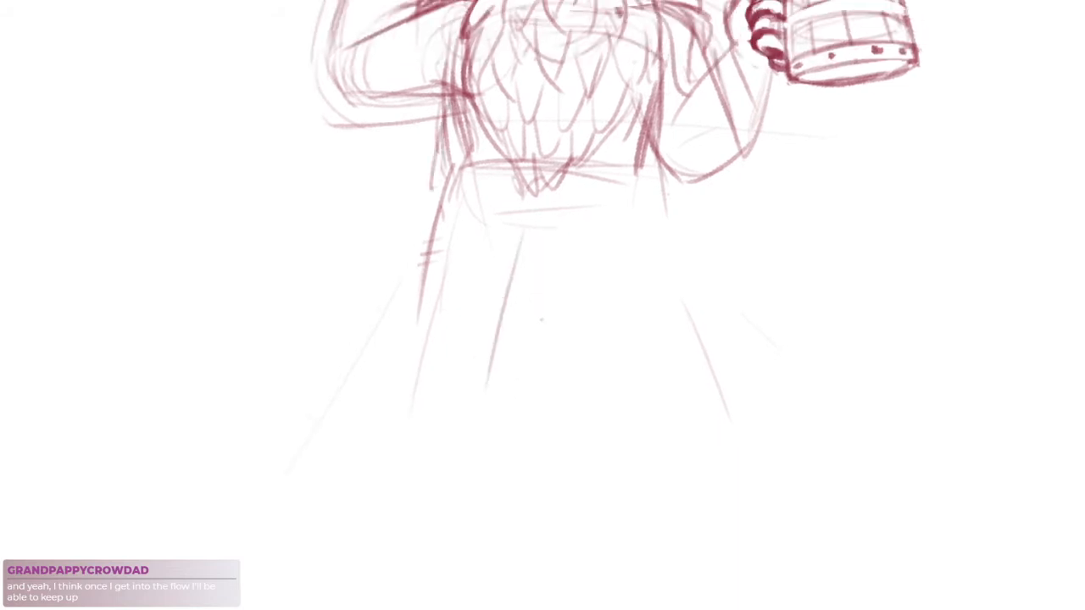
pyautogui.moveTo(674, 89); pyautogui.dragTo(678, 149)
pyautogui.scroll(-3, 676, 288)
pyautogui.moveTo(670, 297); pyautogui.dragTo(673, 332)
pyautogui.hotkey('ctrl', 'z')
pyautogui.moveTo(675, 199); pyautogui.dragTo(676, 285)
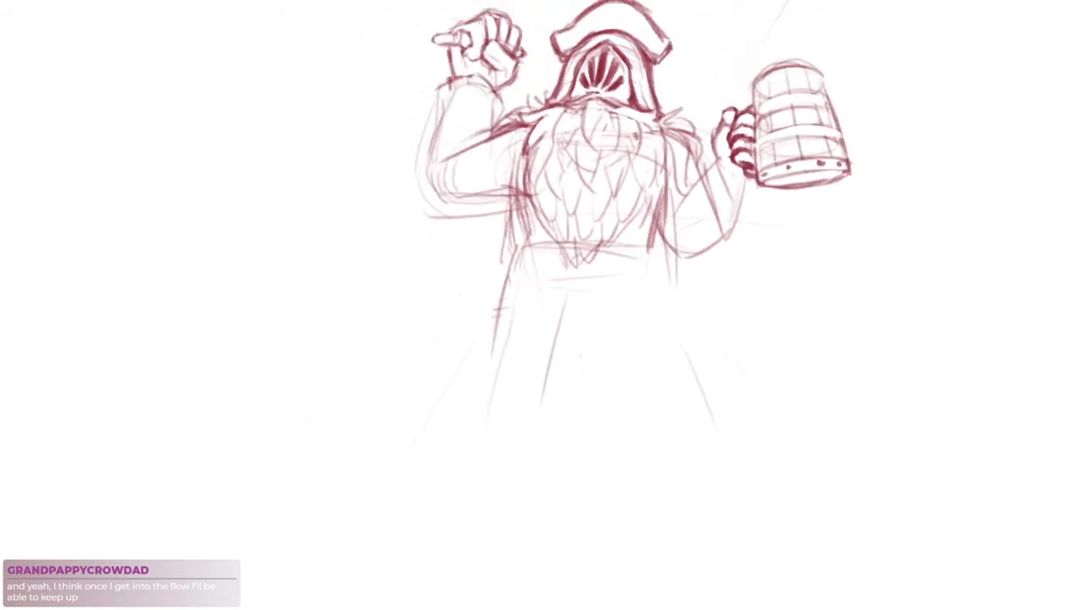
# Lasso the hat and head, scale them down slightly, apply the transform, and deselect
pyautogui.scroll(2, 659, 103)
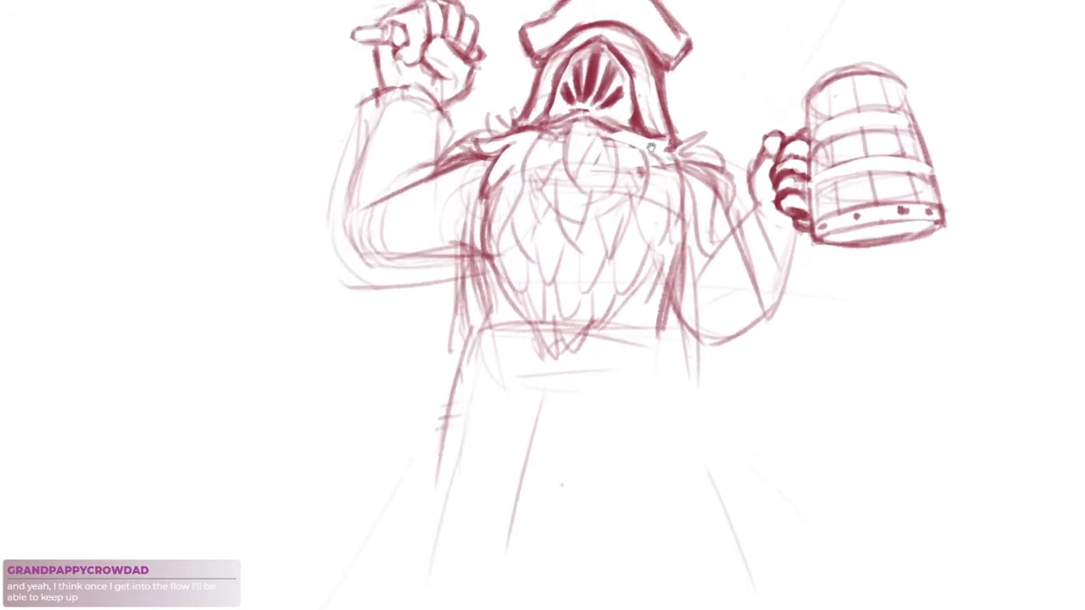
pyautogui.moveTo(665, 114); pyautogui.dragTo(658, 166)
pyautogui.moveTo(695, 58)
pyautogui.mouseDown()
pyautogui.moveTo(681, 184)
pyautogui.moveTo(591, 175)
pyautogui.moveTo(523, 186)
pyautogui.moveTo(499, 78)
pyautogui.moveTo(735, 48)
pyautogui.mouseUp()
pyautogui.click(659, 218)
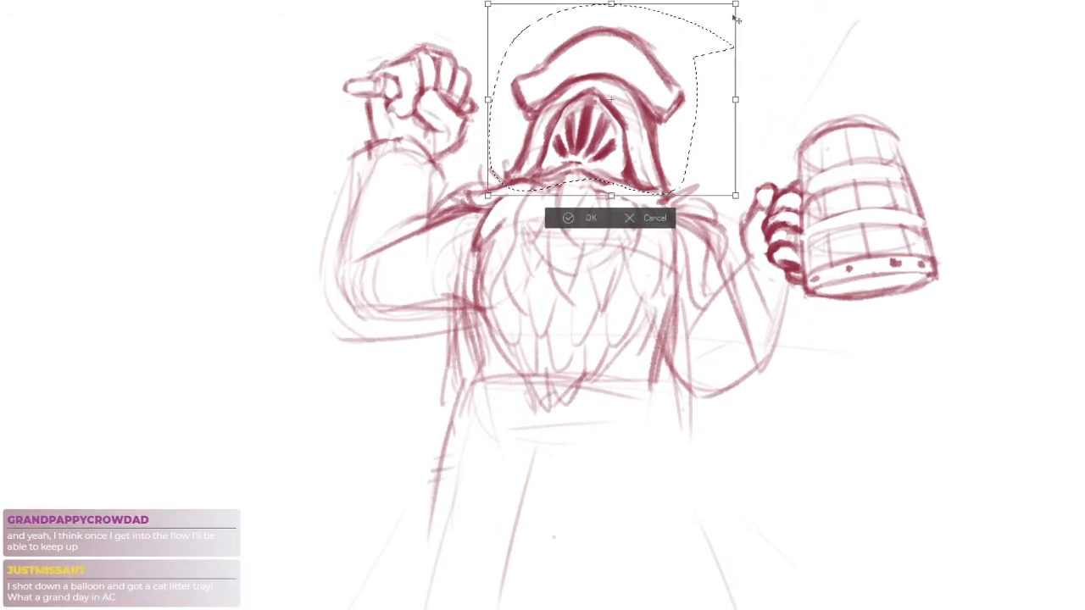
pyautogui.moveTo(729, 8); pyautogui.dragTo(729, 8)
pyautogui.moveTo(711, 45); pyautogui.dragTo(711, 36)
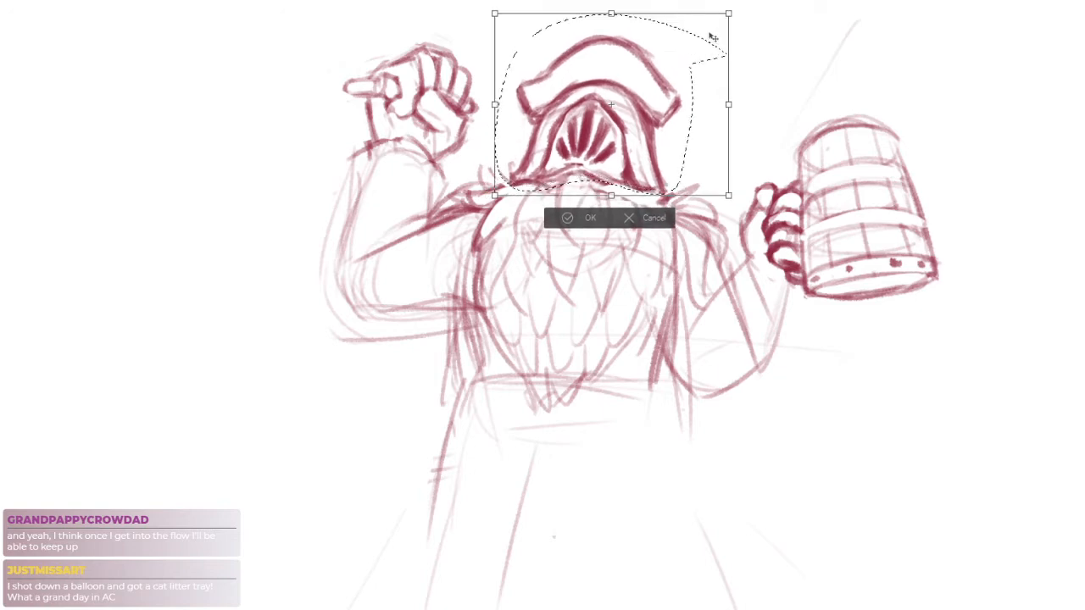
pyautogui.moveTo(800, 109); pyautogui.dragTo(799, 108)
pyautogui.moveTo(770, 292); pyautogui.dragTo(695, 275)
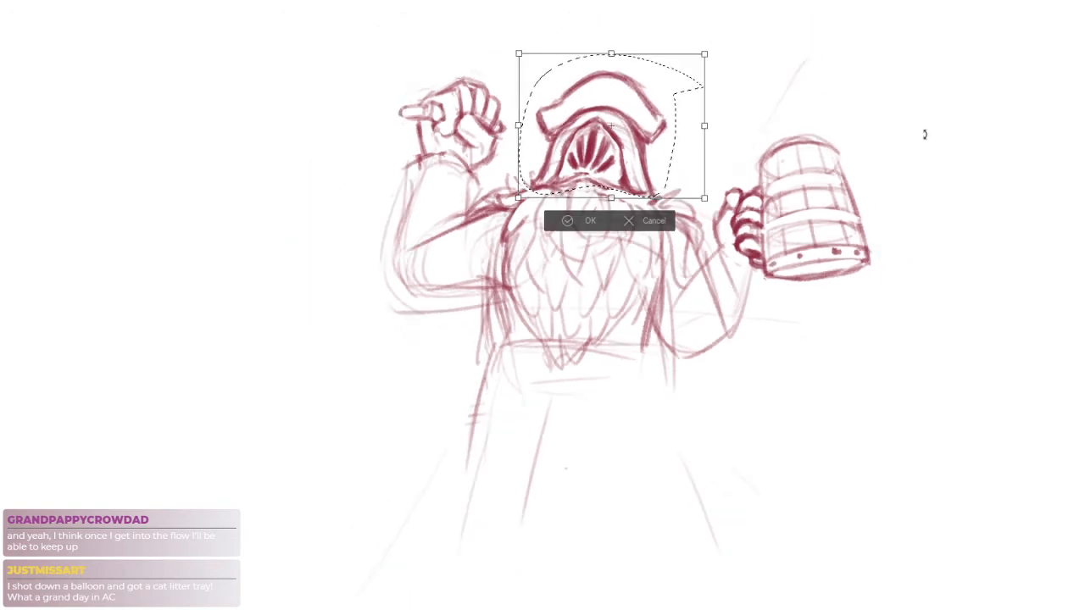
pyautogui.press('Return')
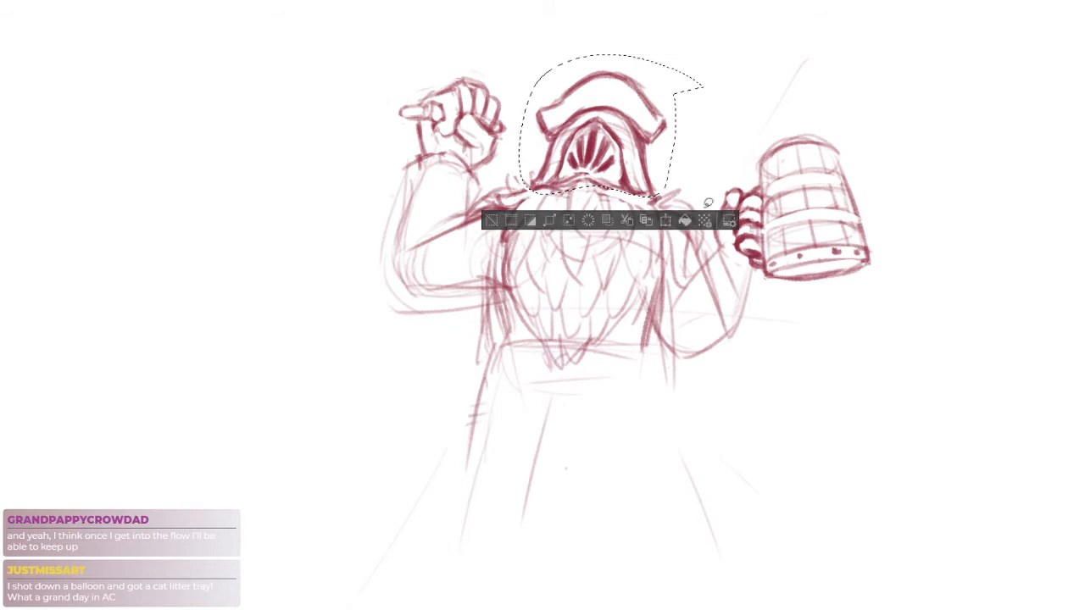
pyautogui.hotkey('ctrl', 'd')
# Lasso the tankard arm and the raised arm in turn, shifting each outward from the torso and deselecting
pyautogui.moveTo(870, 144)
pyautogui.mouseDown()
pyautogui.moveTo(665, 169)
pyautogui.moveTo(879, 284)
pyautogui.moveTo(871, 146)
pyautogui.mouseUp()
pyautogui.moveTo(779, 265); pyautogui.dragTo(810, 266)
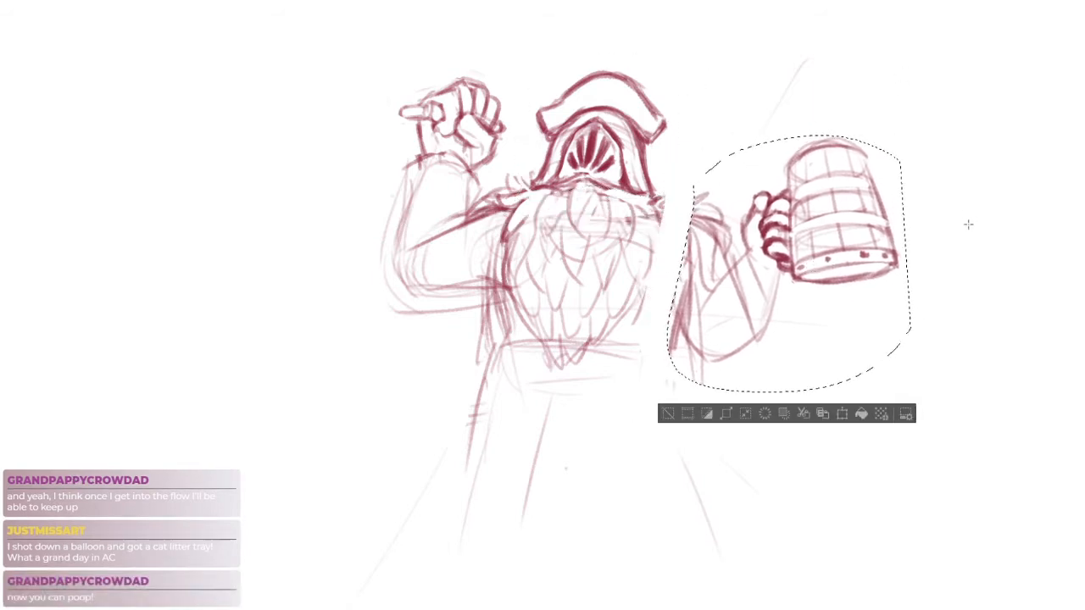
pyautogui.hotkey('ctrl', 'd')
pyautogui.moveTo(532, 175)
pyautogui.mouseDown()
pyautogui.moveTo(367, 336)
pyautogui.moveTo(507, 57)
pyautogui.mouseUp()
pyautogui.moveTo(472, 265); pyautogui.dragTo(450, 269)
pyautogui.hotkey('ctrl', 'd')
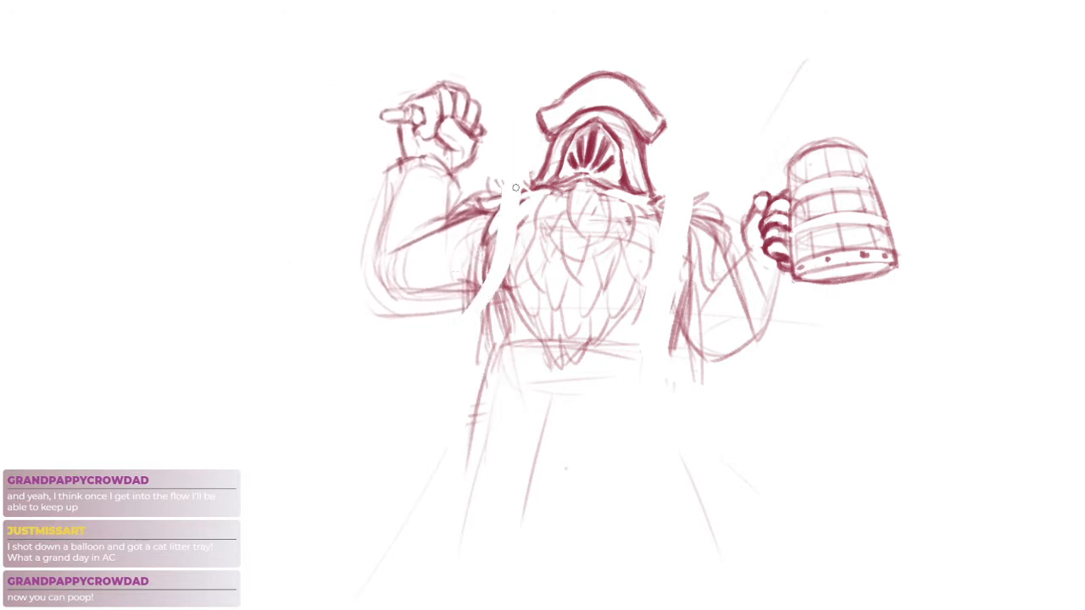
# Redraw the shoulder strokes and torso sides around the gaps left by the shifted arms
pyautogui.moveTo(493, 195); pyautogui.dragTo(539, 182)
pyautogui.moveTo(500, 190); pyautogui.dragTo(528, 180)
pyautogui.moveTo(671, 224); pyautogui.dragTo(658, 264)
pyautogui.moveTo(679, 222); pyautogui.dragTo(673, 311)
pyautogui.moveTo(688, 251); pyautogui.dragTo(669, 341)
pyautogui.moveTo(474, 274); pyautogui.dragTo(494, 330)
pyautogui.moveTo(486, 283)
pyautogui.mouseDown()
pyautogui.moveTo(500, 343)
pyautogui.moveTo(456, 459)
pyautogui.mouseUp()
pyautogui.hotkey('ctrl', 'z')
pyautogui.moveTo(492, 348); pyautogui.dragTo(474, 405)
pyautogui.moveTo(493, 367); pyautogui.dragTo(490, 386)
# Sketch a curved sash below the beard and long flaring coat edges down both sides of the legs
pyautogui.moveTo(584, 396); pyautogui.dragTo(555, 344)
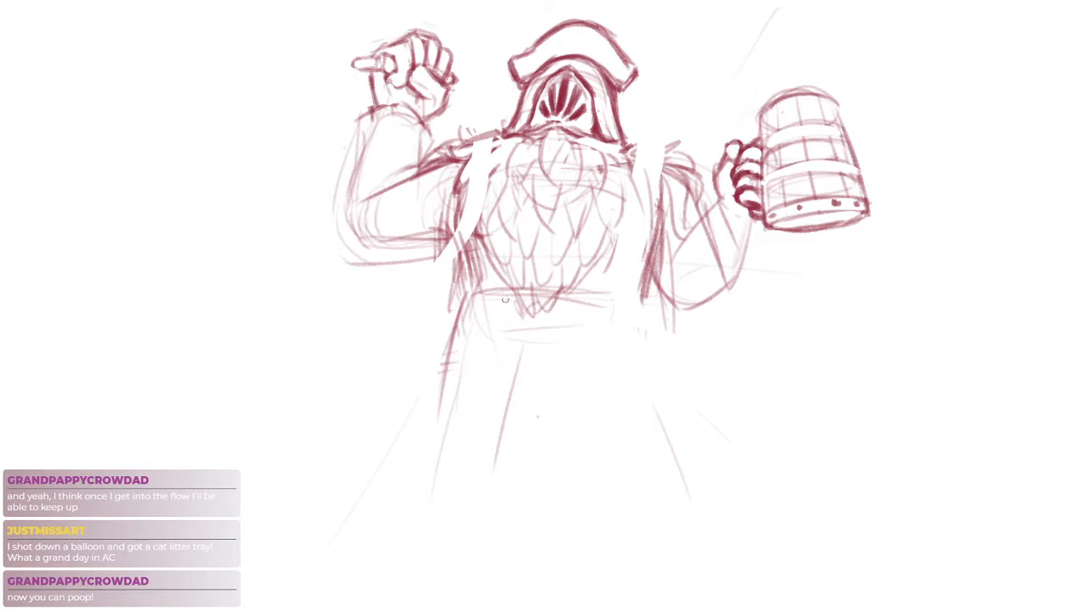
pyautogui.moveTo(475, 322)
pyautogui.mouseDown()
pyautogui.moveTo(538, 351)
pyautogui.moveTo(592, 351)
pyautogui.mouseUp()
pyautogui.moveTo(632, 293); pyautogui.dragTo(668, 417)
pyautogui.moveTo(462, 295); pyautogui.dragTo(439, 373)
pyautogui.moveTo(454, 309); pyautogui.dragTo(411, 492)
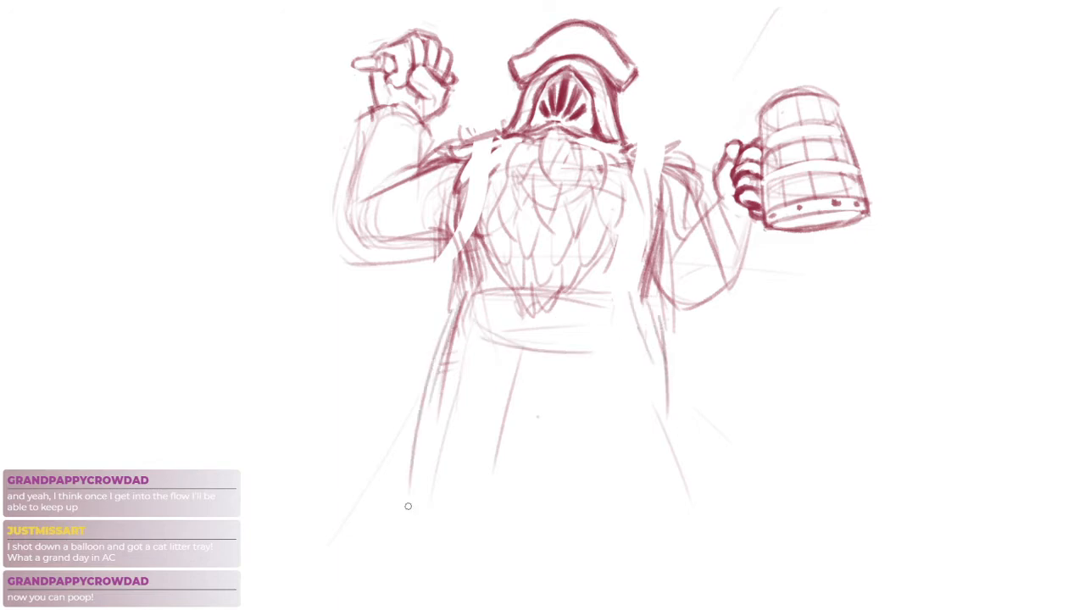
pyautogui.moveTo(655, 308); pyautogui.dragTo(676, 485)
# Reinforce the sash's upper line across the waist and round out its lower edge
pyautogui.scroll(5, 554, 359)
pyautogui.scroll(-7, 576, 350)
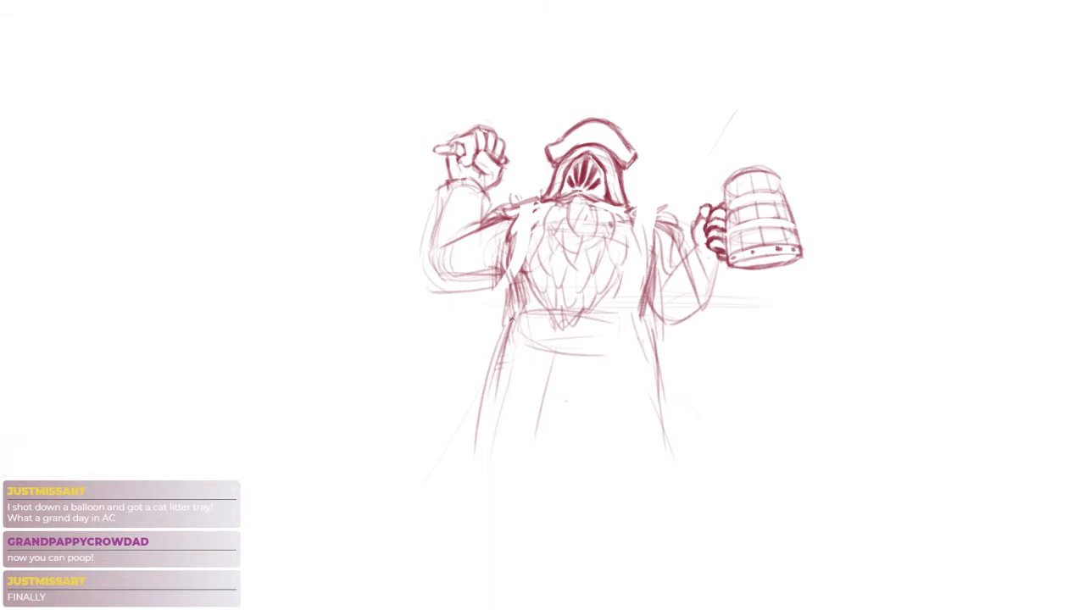
pyautogui.moveTo(512, 321)
pyautogui.mouseDown()
pyautogui.moveTo(648, 319)
pyautogui.moveTo(617, 325)
pyautogui.moveTo(631, 322)
pyautogui.mouseUp()
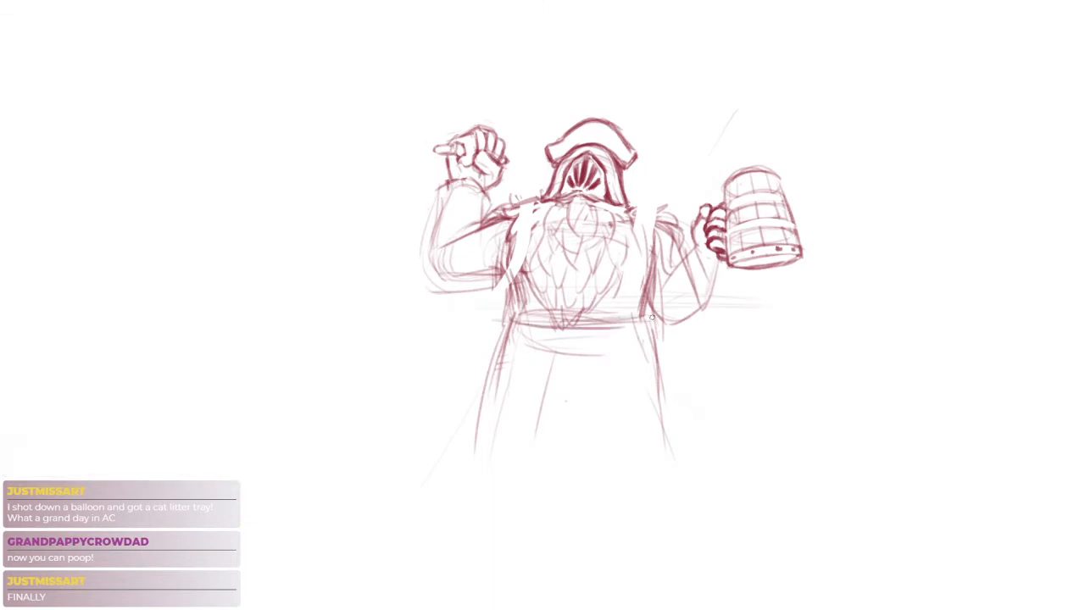
pyautogui.moveTo(507, 317)
pyautogui.mouseDown()
pyautogui.moveTo(465, 452)
pyautogui.moveTo(484, 419)
pyautogui.mouseUp()
pyautogui.hotkey('ctrl', 'z')
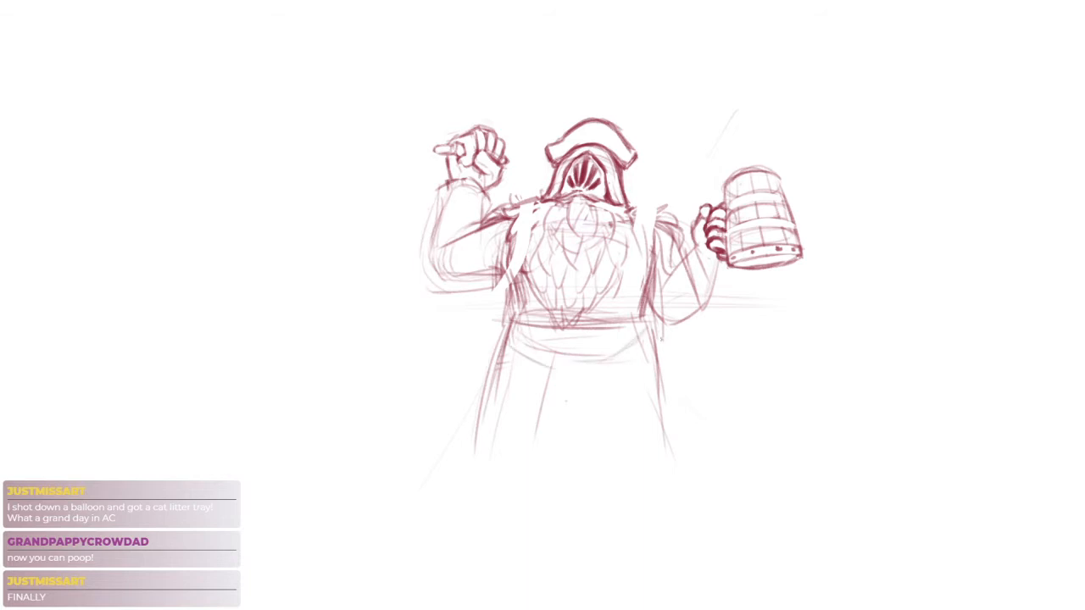
# Sketch the inner leg lines below the sash and add another stroke to the coat's tankard-side edge
pyautogui.moveTo(596, 369); pyautogui.dragTo(615, 473)
pyautogui.hotkey('ctrl', 'z')
pyautogui.moveTo(587, 378); pyautogui.dragTo(608, 435)
pyautogui.moveTo(599, 367); pyautogui.dragTo(612, 458)
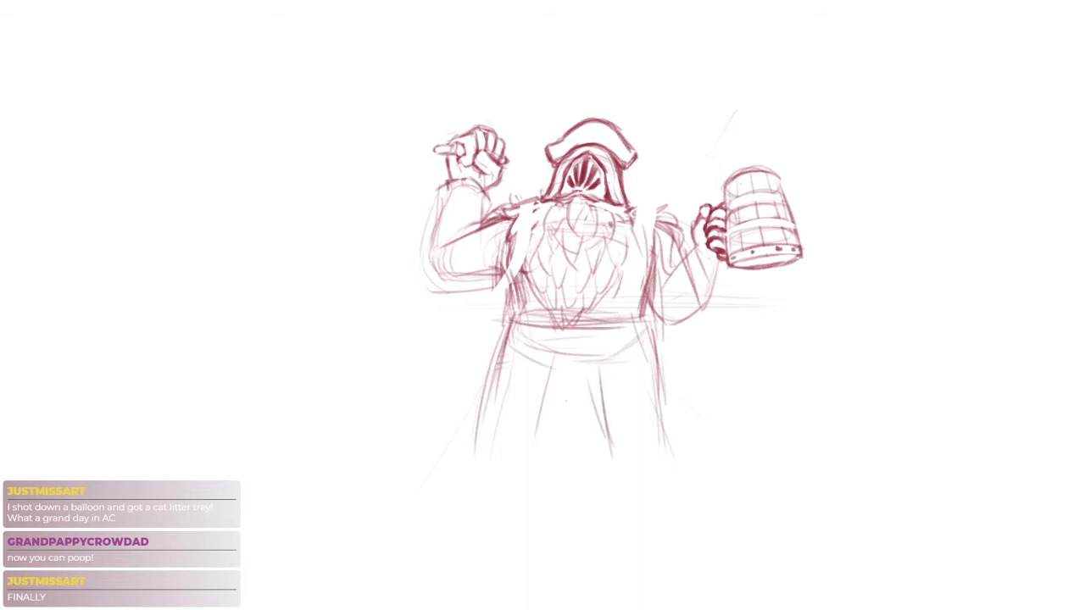
pyautogui.moveTo(657, 347); pyautogui.dragTo(670, 445)
pyautogui.moveTo(556, 355)
pyautogui.mouseDown()
pyautogui.moveTo(539, 408)
pyautogui.moveTo(544, 435)
pyautogui.mouseUp()
pyautogui.hotkey('ctrl', 'z')
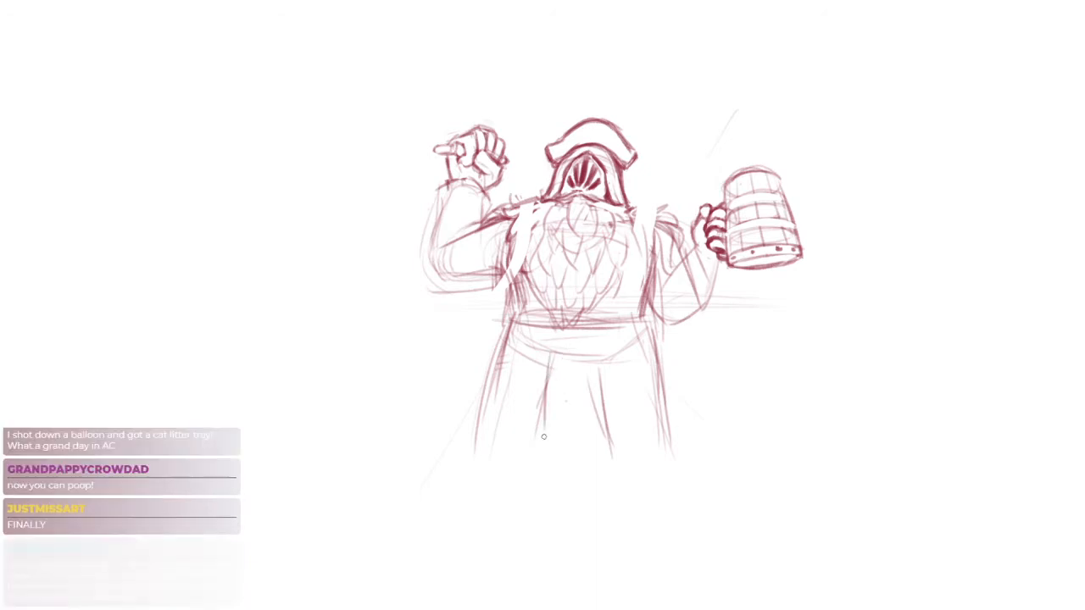
# Build up the coat's flaring edge on the tankard side with repeated long strokes
pyautogui.moveTo(657, 341); pyautogui.dragTo(674, 431)
pyautogui.moveTo(659, 359); pyautogui.dragTo(673, 447)
pyautogui.moveTo(662, 357); pyautogui.dragTo(681, 431)
pyautogui.moveTo(658, 338); pyautogui.dragTo(680, 446)
# Sketch long, diverging perspective guide lines for both legs, running from the waist past the coat hem
pyautogui.moveTo(513, 441); pyautogui.dragTo(429, 462)
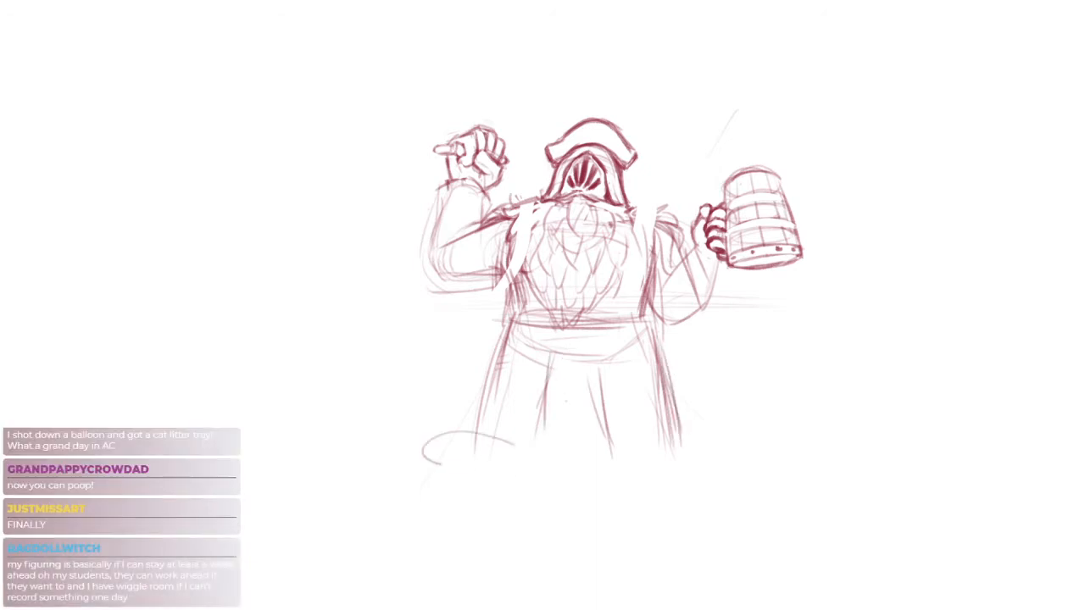
pyautogui.hotkey('ctrl', 'z')
pyautogui.moveTo(539, 349); pyautogui.dragTo(417, 500)
pyautogui.moveTo(534, 442); pyautogui.dragTo(489, 568)
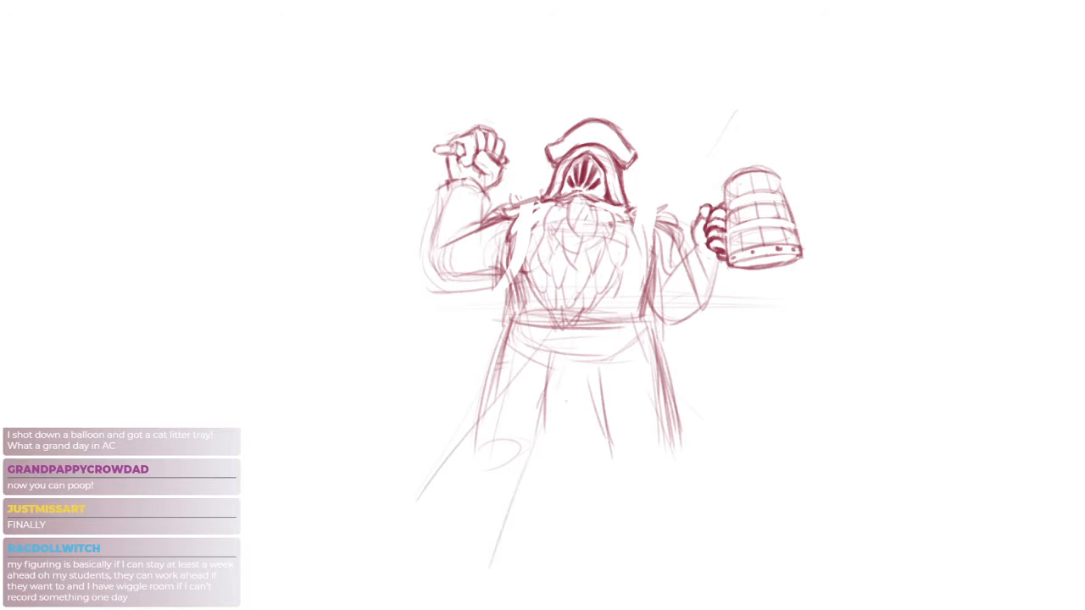
pyautogui.moveTo(594, 344); pyautogui.dragTo(653, 536)
pyautogui.moveTo(666, 405); pyautogui.dragTo(729, 520)
pyautogui.hotkey('ctrl', 'z')
# Rough in a blocky boot at the end of the fist-side leg, with a short stroke beside its inner edge
pyautogui.moveTo(525, 486); pyautogui.dragTo(553, 476)
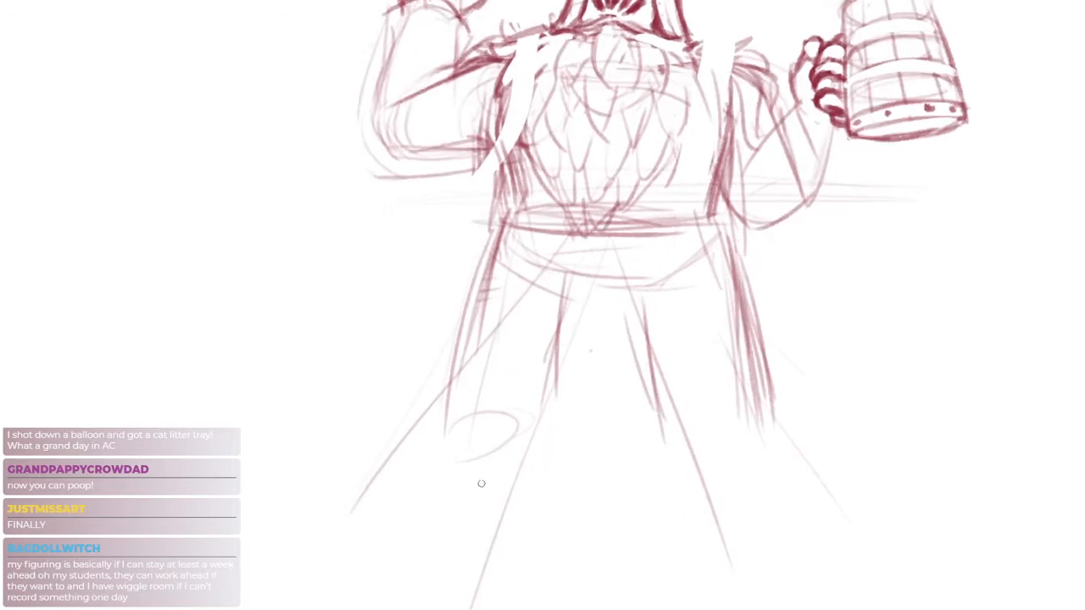
pyautogui.moveTo(478, 438); pyautogui.dragTo(507, 474)
pyautogui.moveTo(440, 433)
pyautogui.mouseDown()
pyautogui.moveTo(411, 444)
pyautogui.moveTo(379, 496)
pyautogui.moveTo(474, 526)
pyautogui.moveTo(525, 460)
pyautogui.mouseUp()
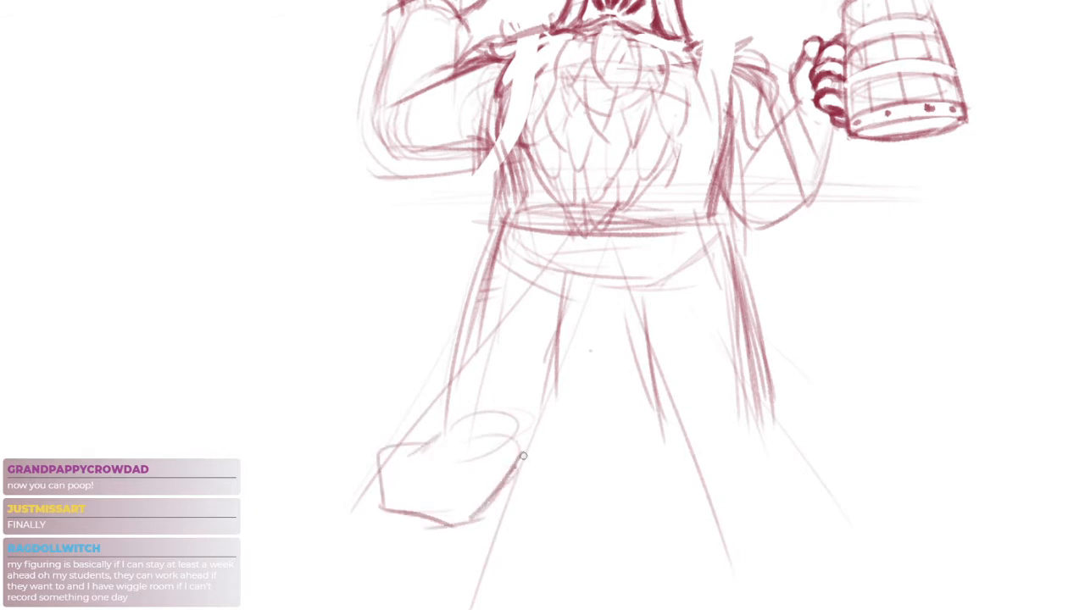
pyautogui.moveTo(535, 422); pyautogui.dragTo(533, 455)
pyautogui.hotkey('ctrl', 'z')
pyautogui.moveTo(531, 409); pyautogui.dragTo(535, 446)
# Darken the outer edge of the fist-side leg and place a construction circle for each knee
pyautogui.moveTo(481, 274); pyautogui.dragTo(463, 430)
pyautogui.moveTo(495, 237)
pyautogui.mouseDown()
pyautogui.moveTo(459, 430)
pyautogui.moveTo(457, 422)
pyautogui.mouseUp()
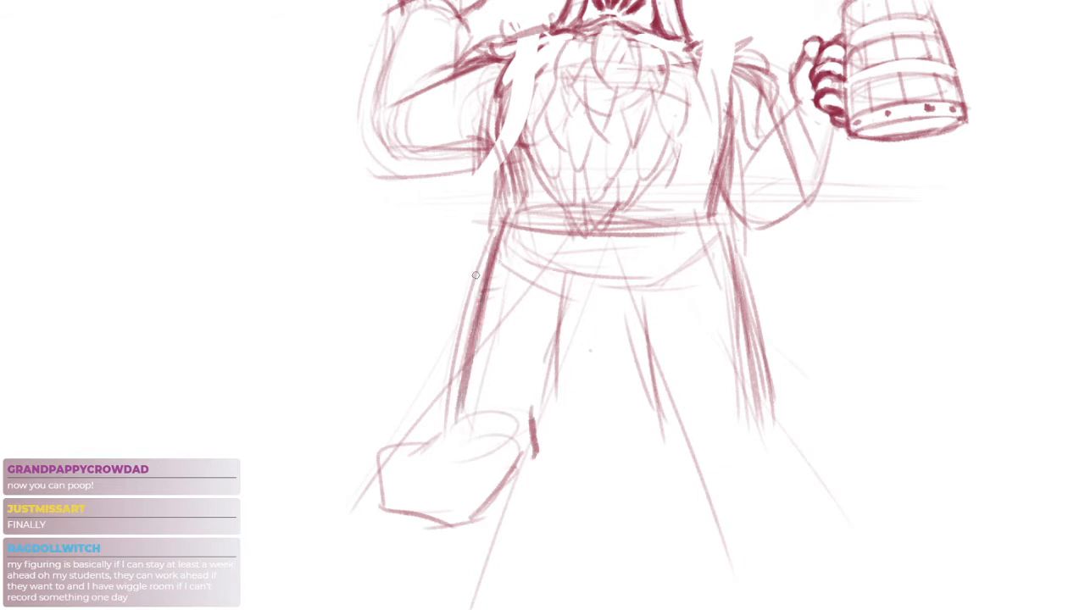
pyautogui.moveTo(475, 271); pyautogui.dragTo(434, 462)
pyautogui.moveTo(543, 339); pyautogui.dragTo(516, 362)
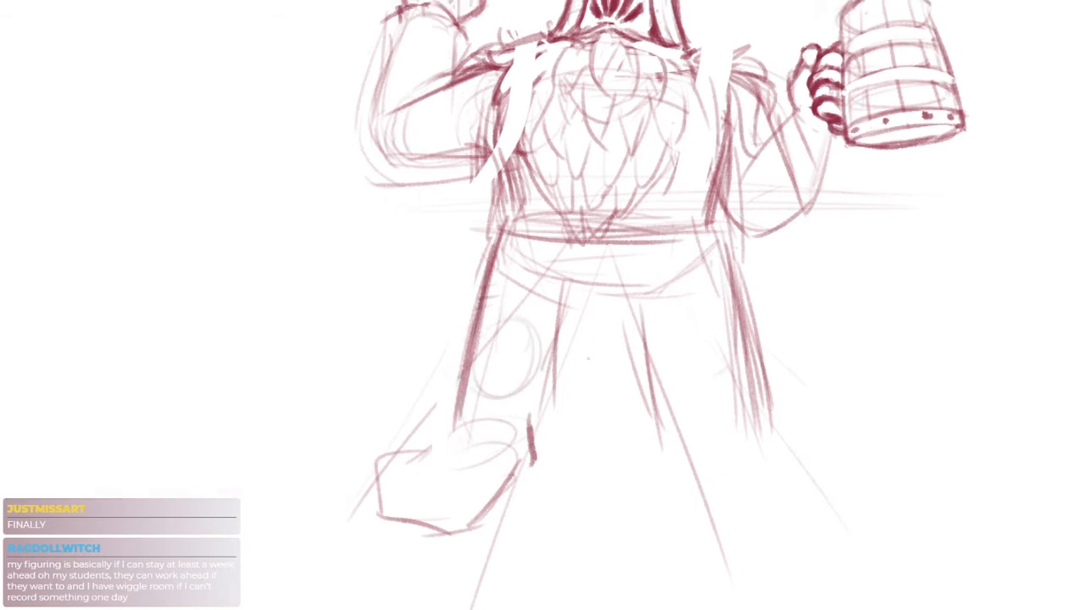
pyautogui.moveTo(699, 312); pyautogui.dragTo(674, 320)
# Strengthen the inner lines of both legs and join them with a short crotch line under the sash
pyautogui.moveTo(583, 282); pyautogui.dragTo(545, 367)
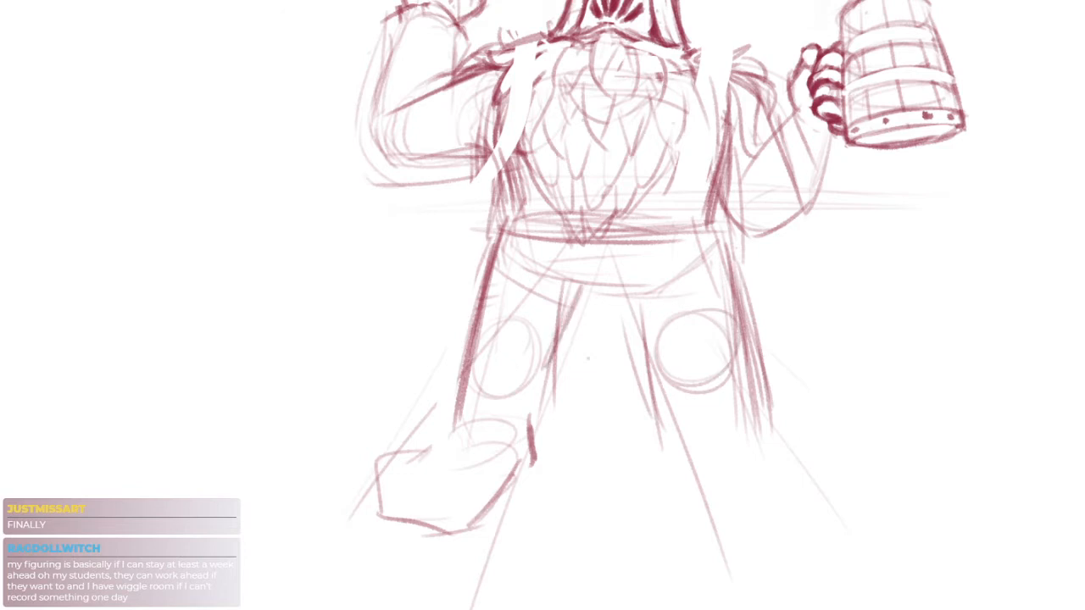
pyautogui.moveTo(574, 303)
pyautogui.mouseDown()
pyautogui.moveTo(544, 374)
pyautogui.moveTo(636, 300)
pyautogui.moveTo(602, 380)
pyautogui.moveTo(579, 382)
pyautogui.mouseUp()
pyautogui.moveTo(569, 344)
pyautogui.mouseDown()
pyautogui.moveTo(590, 425)
pyautogui.moveTo(584, 400)
pyautogui.moveTo(587, 412)
pyautogui.mouseUp()
pyautogui.moveTo(646, 294)
pyautogui.mouseDown()
pyautogui.moveTo(692, 436)
pyautogui.moveTo(712, 437)
pyautogui.mouseUp()
pyautogui.moveTo(679, 336); pyautogui.dragTo(698, 448)
pyautogui.moveTo(642, 305); pyautogui.dragTo(662, 357)
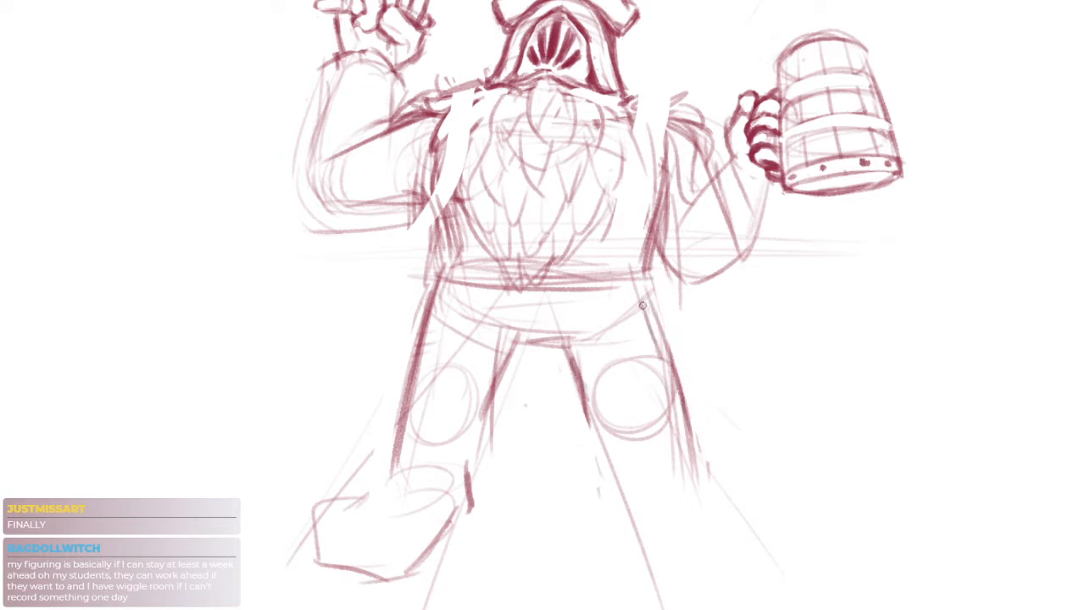
pyautogui.moveTo(637, 270); pyautogui.dragTo(657, 379)
pyautogui.moveTo(508, 346); pyautogui.dragTo(573, 332)
pyautogui.moveTo(568, 383); pyautogui.dragTo(570, 386)
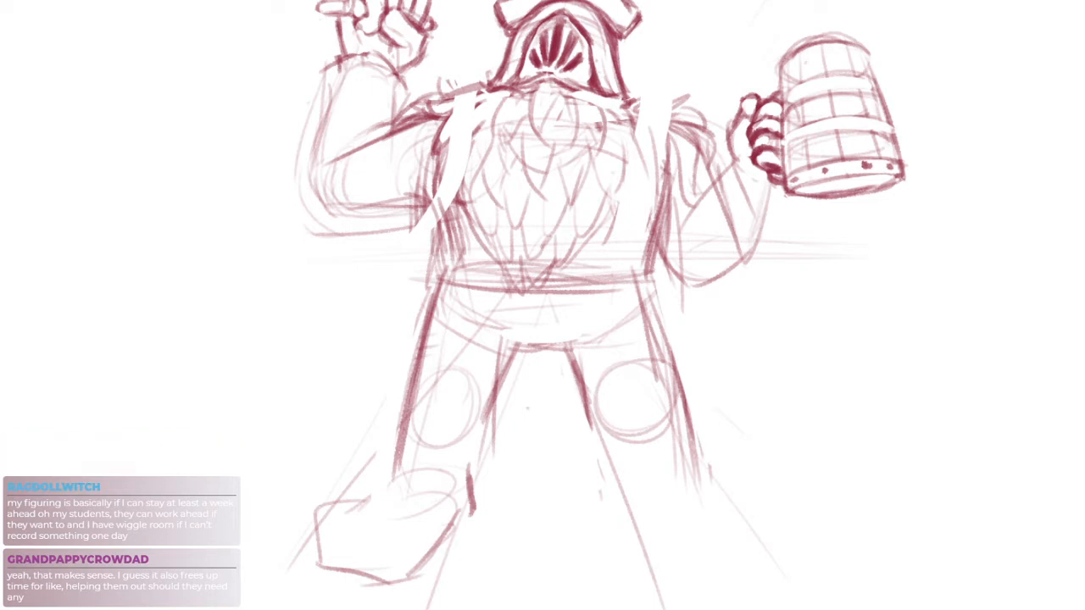
pyautogui.moveTo(593, 412)
pyautogui.mouseDown()
pyautogui.moveTo(568, 367)
pyautogui.moveTo(522, 373)
pyautogui.moveTo(518, 356)
pyautogui.mouseUp()
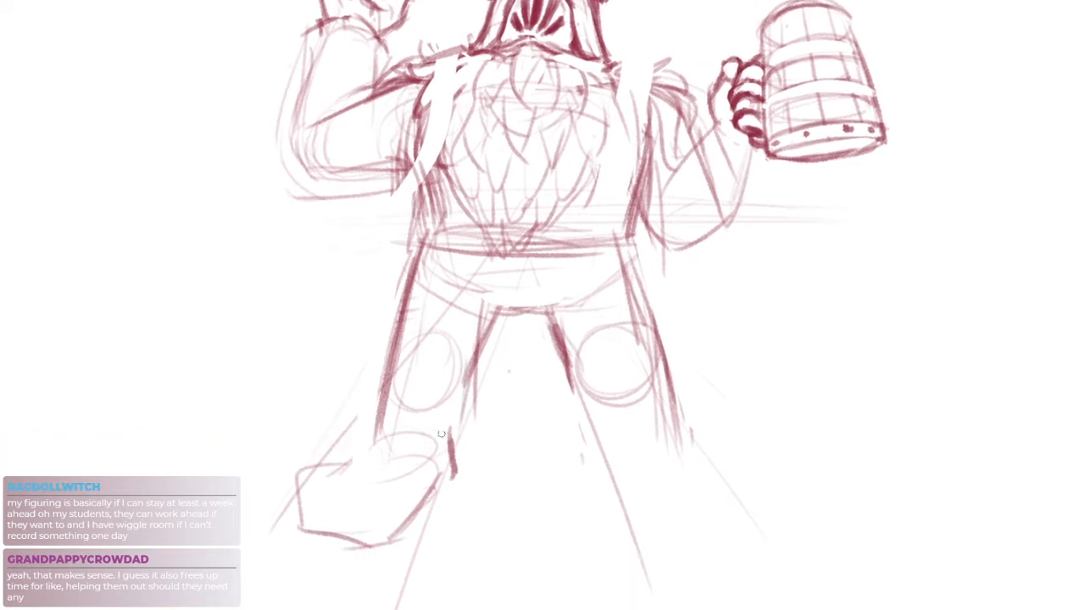
# Erase the blocky boot from the fist-side leg and redraw its ankle as a small tilted ellipse
pyautogui.press('e')
pyautogui.moveTo(451, 436)
pyautogui.mouseDown()
pyautogui.moveTo(443, 475)
pyautogui.moveTo(349, 510)
pyautogui.moveTo(418, 480)
pyautogui.moveTo(343, 468)
pyautogui.mouseUp()
pyautogui.moveTo(439, 446); pyautogui.dragTo(383, 474)
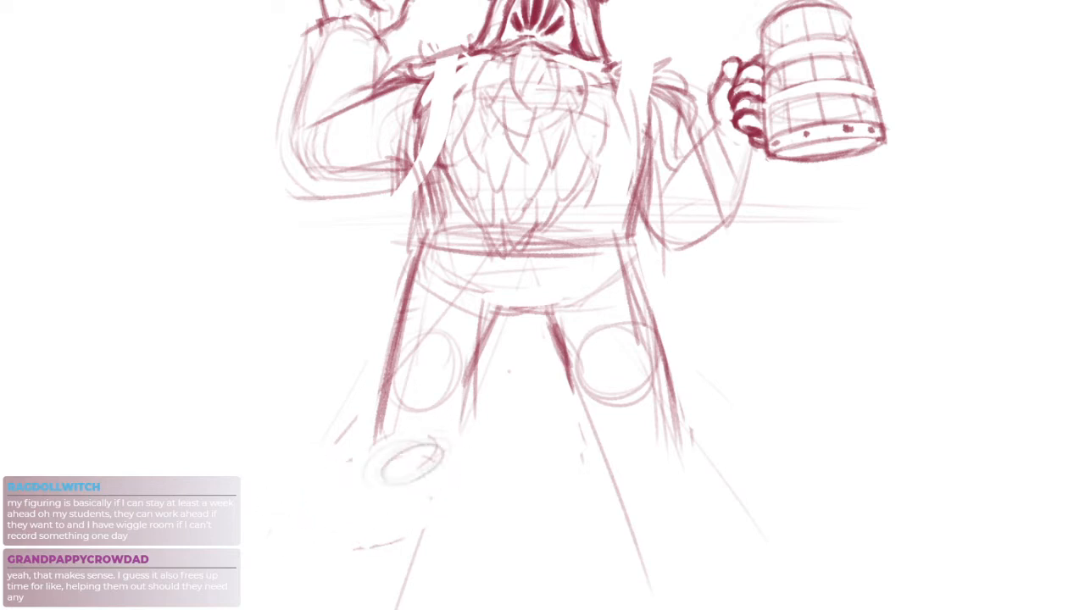
# Sketch an ankle ellipse on the tankard-side leg and a larger foot ellipse beneath each ankle
pyautogui.moveTo(630, 451)
pyautogui.mouseDown()
pyautogui.moveTo(623, 468)
pyautogui.moveTo(670, 472)
pyautogui.moveTo(663, 458)
pyautogui.moveTo(673, 477)
pyautogui.moveTo(624, 480)
pyautogui.mouseUp()
pyautogui.hotkey('ctrl', 'z')
pyautogui.moveTo(721, 509)
pyautogui.mouseDown()
pyautogui.moveTo(653, 543)
pyautogui.moveTo(691, 560)
pyautogui.mouseUp()
pyautogui.moveTo(409, 502); pyautogui.dragTo(322, 544)
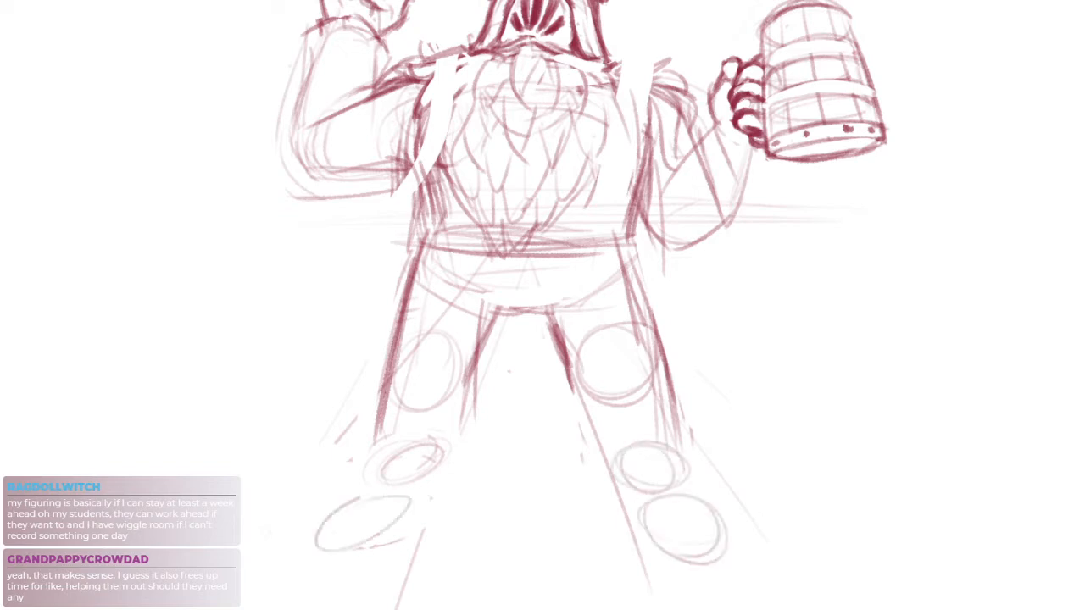
pyautogui.moveTo(370, 493); pyautogui.dragTo(408, 506)
# Redraw the outer and inner contours of the fist-side leg from the knee down to the ankle ellipse
pyautogui.scroll(3, 392, 503)
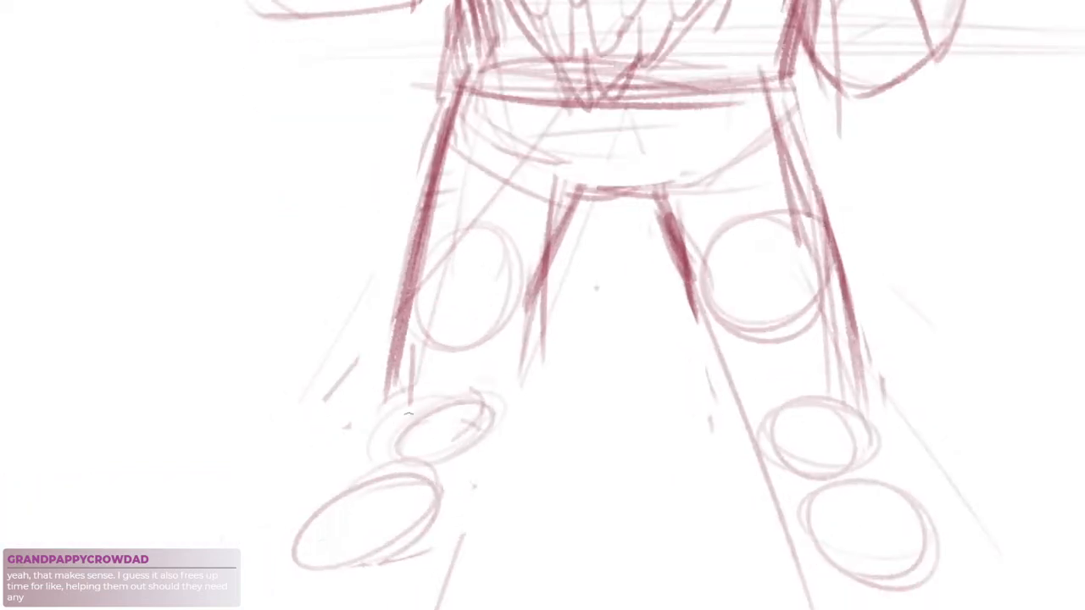
pyautogui.moveTo(421, 229); pyautogui.dragTo(411, 348)
pyautogui.moveTo(411, 247)
pyautogui.mouseDown()
pyautogui.moveTo(410, 411)
pyautogui.moveTo(386, 415)
pyautogui.mouseUp()
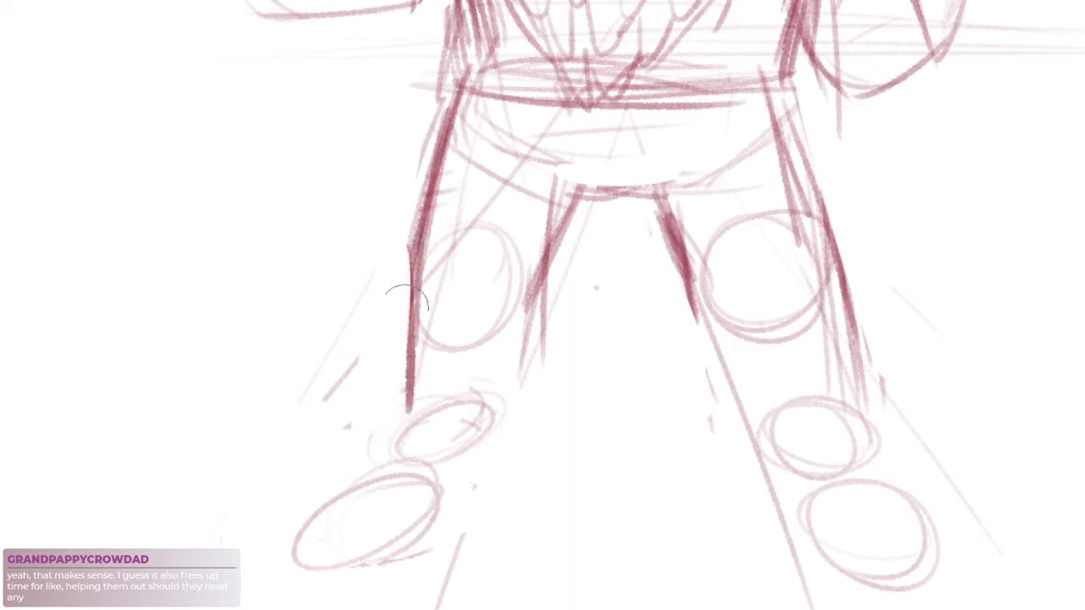
pyautogui.moveTo(535, 281)
pyautogui.mouseDown()
pyautogui.moveTo(510, 354)
pyautogui.moveTo(514, 384)
pyautogui.mouseUp()
pyautogui.moveTo(536, 337); pyautogui.dragTo(489, 431)
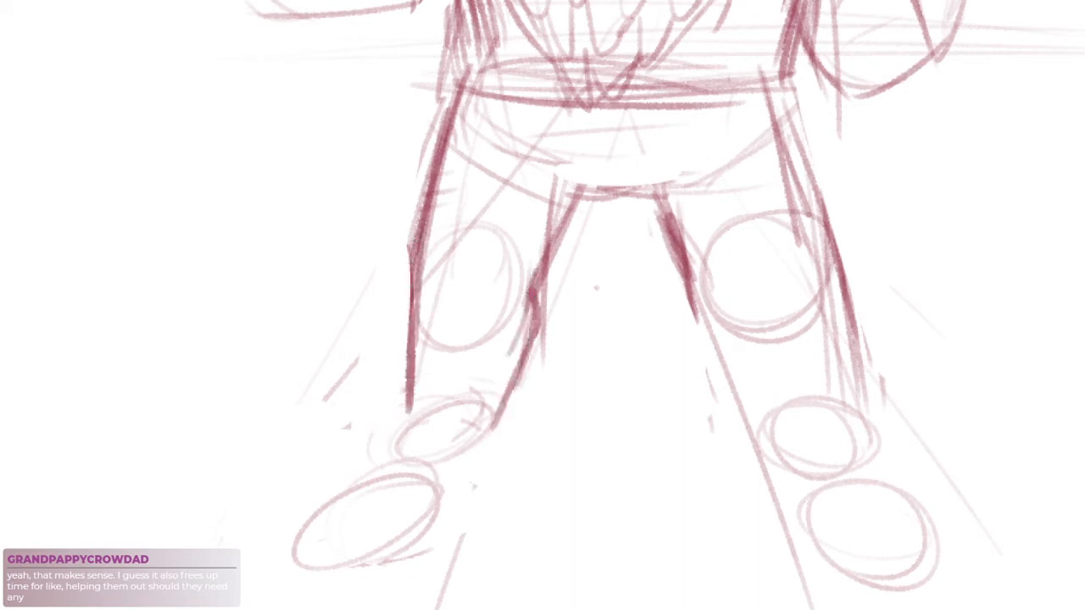
pyautogui.moveTo(419, 258)
pyautogui.mouseDown()
pyautogui.moveTo(396, 390)
pyautogui.moveTo(400, 436)
pyautogui.mouseUp()
pyautogui.moveTo(409, 314); pyautogui.dragTo(392, 410)
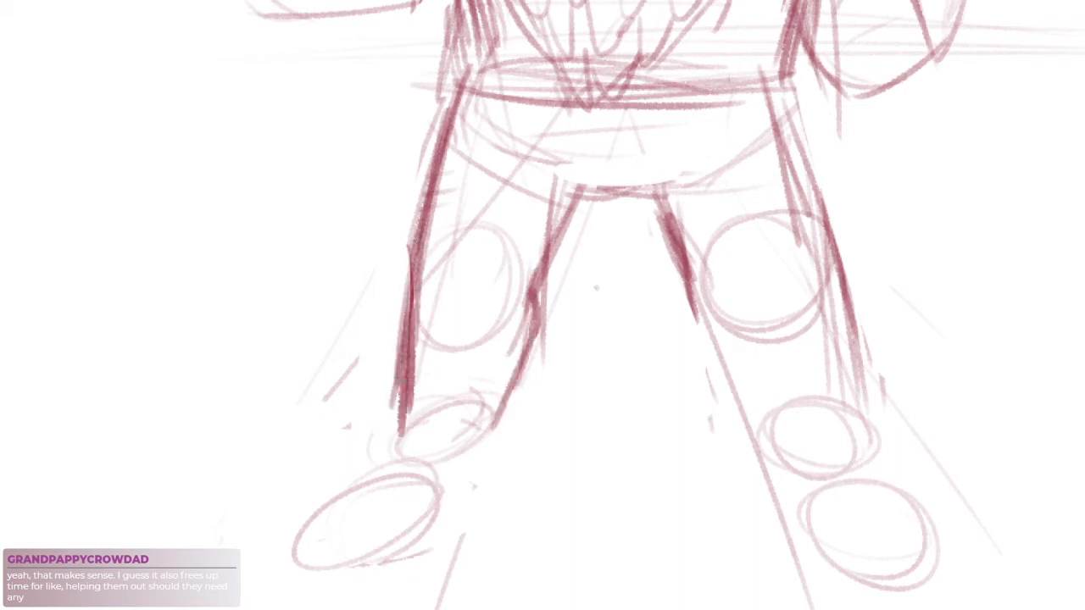
# Restate the fist-side ankle and foot ellipses and the tankard-side ankle ellipse with bolder strokes
pyautogui.keyDown('alt'); pyautogui.click(532, 360); pyautogui.keyUp('alt')
pyautogui.moveTo(664, 393); pyautogui.dragTo(632, 400)
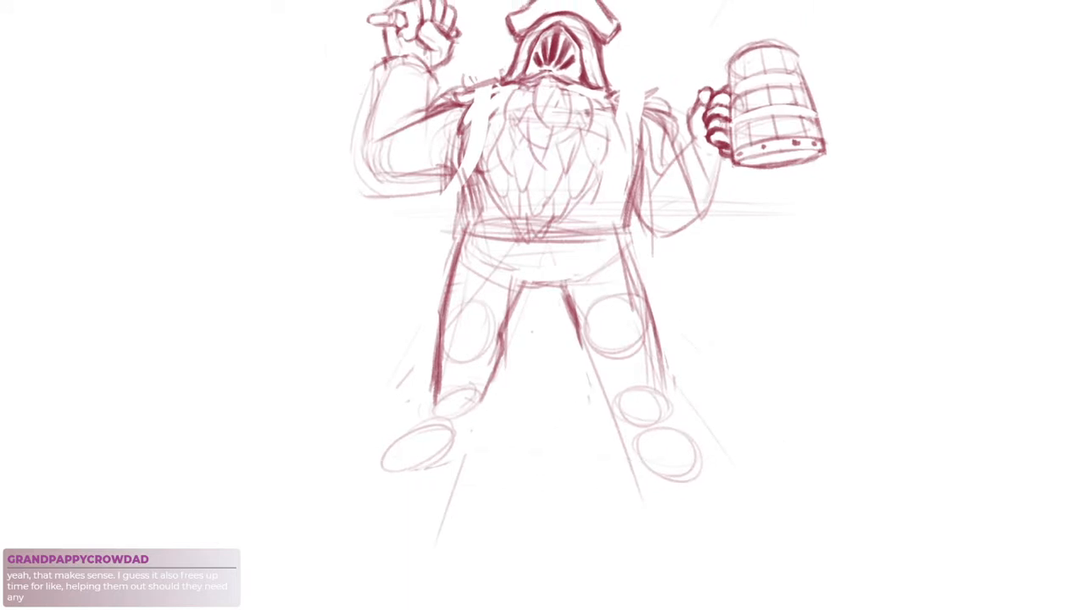
pyautogui.moveTo(407, 433); pyautogui.dragTo(479, 397)
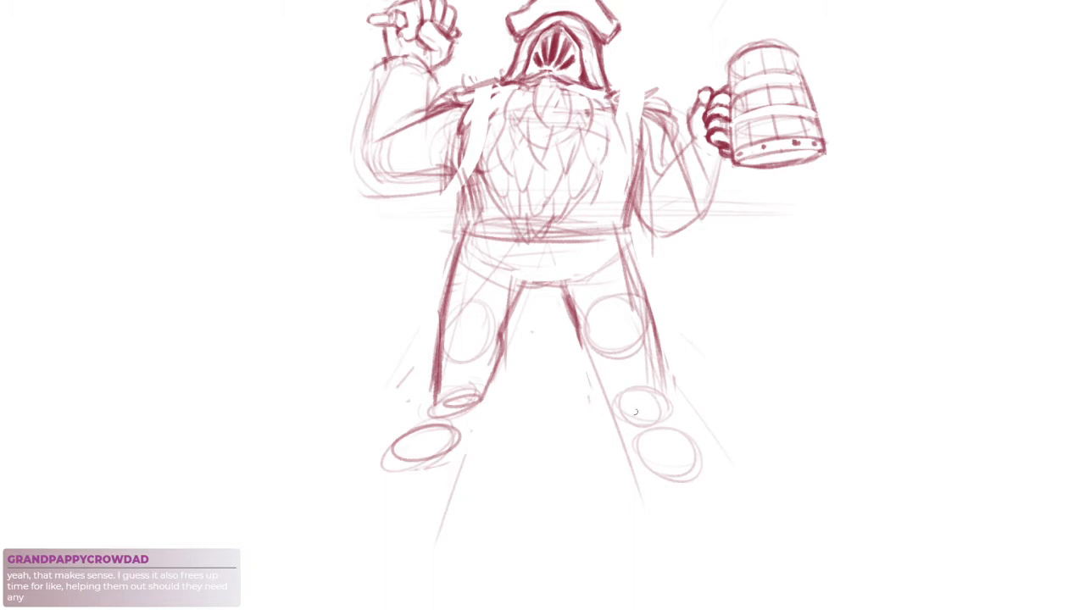
pyautogui.moveTo(608, 407)
pyautogui.mouseDown()
pyautogui.moveTo(661, 401)
pyautogui.moveTo(640, 417)
pyautogui.mouseUp()
pyautogui.hotkey('ctrl', 'z')
pyautogui.scroll(-2, 720, 361)
pyautogui.moveTo(720, 361); pyautogui.dragTo(697, 386)
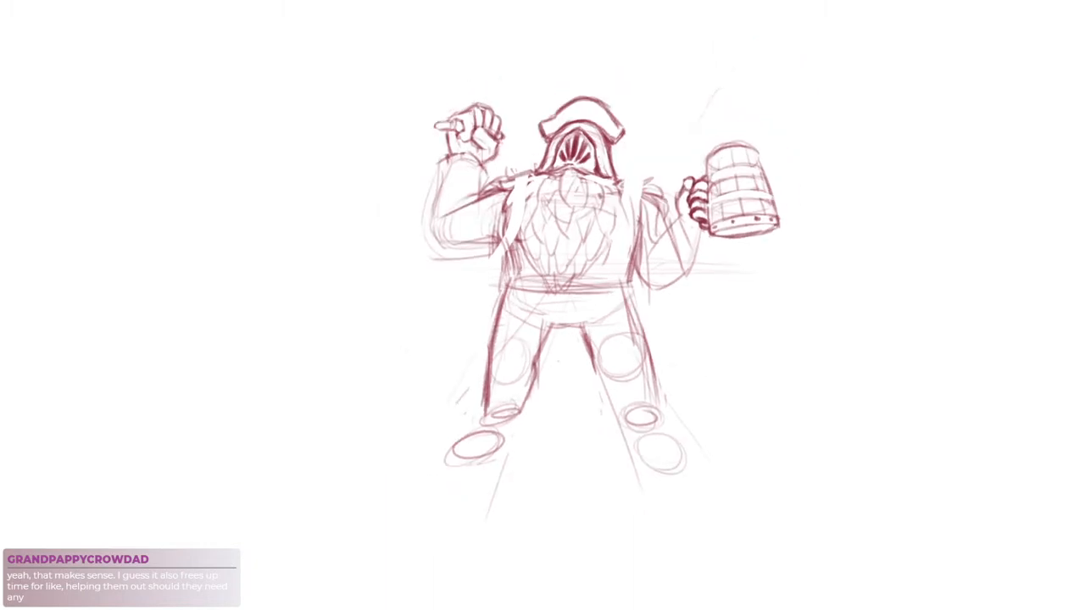
pyautogui.moveTo(429, 64); pyautogui.dragTo(308, 434)
pyautogui.moveTo(751, 130); pyautogui.dragTo(863, 461)
pyautogui.hotkey('ctrl', 'z')
pyautogui.hotkey('ctrl', 'z')
# Darken both edges of the fist-side leg, carrying the inner line down past the ankle
pyautogui.scroll(2, 576, 418)
pyautogui.moveTo(583, 434); pyautogui.dragTo(588, 447)
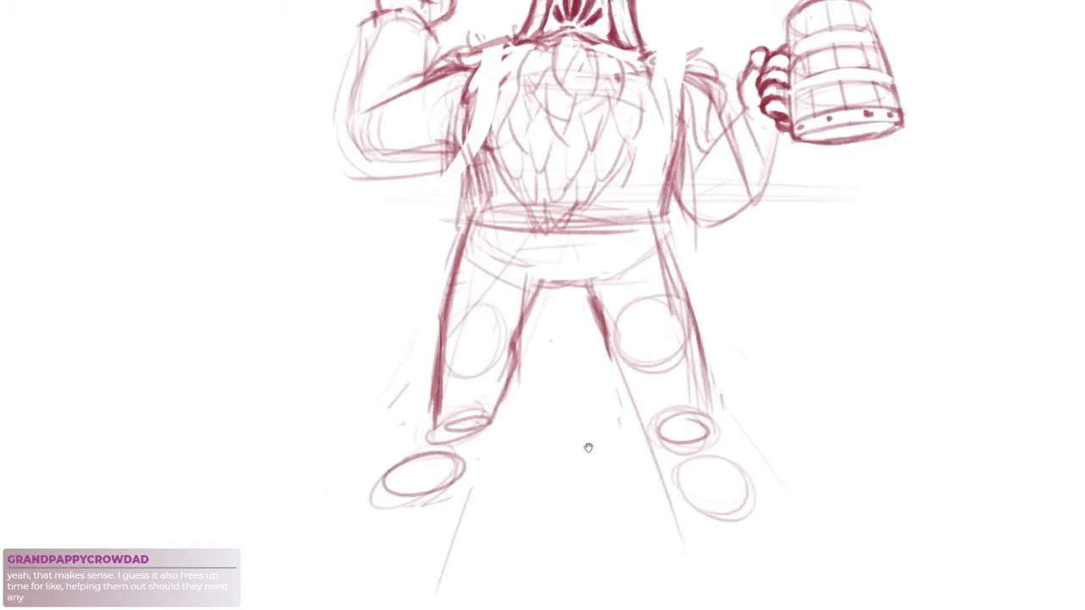
pyautogui.moveTo(541, 286); pyautogui.dragTo(512, 389)
pyautogui.moveTo(461, 228); pyautogui.dragTo(433, 430)
pyautogui.moveTo(539, 287); pyautogui.dragTo(484, 457)
pyautogui.press('e')
pyautogui.press('b')
pyautogui.hotkey('ctrl', 'z')
pyautogui.moveTo(507, 392); pyautogui.dragTo(506, 423)
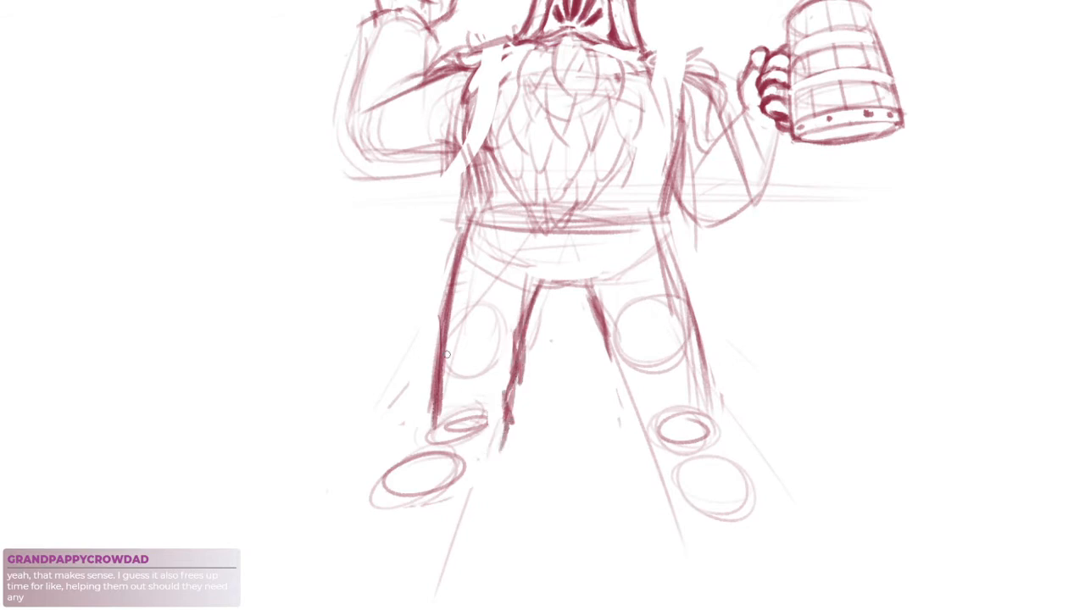
# Outline an angular boot around the fist-side ankle and foot ellipses
pyautogui.moveTo(444, 395)
pyautogui.mouseDown()
pyautogui.moveTo(489, 410)
pyautogui.moveTo(445, 394)
pyautogui.moveTo(502, 390)
pyautogui.moveTo(446, 437)
pyautogui.mouseUp()
pyautogui.moveTo(442, 393)
pyautogui.mouseDown()
pyautogui.moveTo(433, 433)
pyautogui.moveTo(412, 428)
pyautogui.moveTo(399, 490)
pyautogui.moveTo(477, 475)
pyautogui.moveTo(494, 446)
pyautogui.mouseUp()
pyautogui.moveTo(672, 425); pyautogui.dragTo(668, 425)
# Build up the inner edge of the tankard-side leg from the thigh to the ankle with overlapping strokes
pyautogui.moveTo(600, 340); pyautogui.dragTo(641, 442)
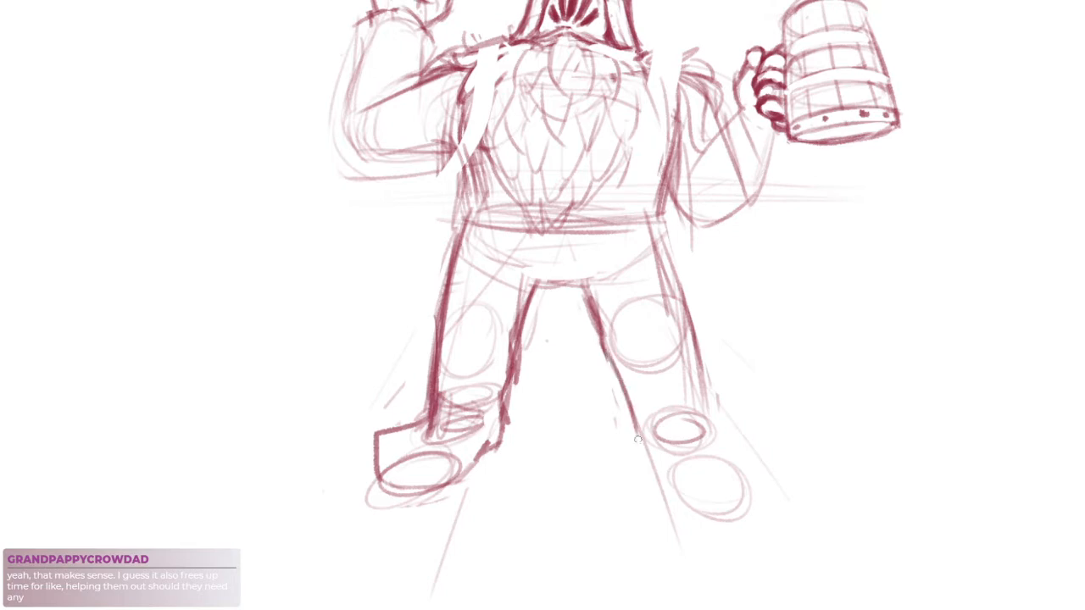
pyautogui.moveTo(629, 401)
pyautogui.mouseDown()
pyautogui.moveTo(656, 455)
pyautogui.moveTo(644, 451)
pyautogui.mouseUp()
pyautogui.hotkey('ctrl', 'z')
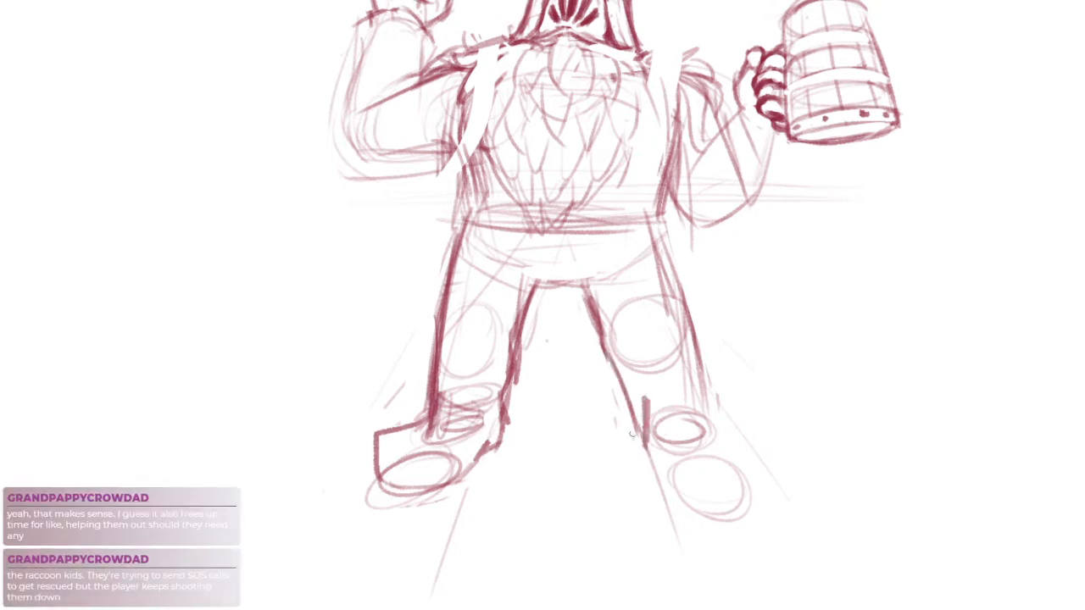
pyautogui.moveTo(631, 403); pyautogui.dragTo(644, 439)
pyautogui.moveTo(606, 342); pyautogui.dragTo(641, 424)
pyautogui.moveTo(619, 379); pyautogui.dragTo(648, 438)
pyautogui.moveTo(647, 397); pyautogui.dragTo(654, 438)
pyautogui.moveTo(641, 413)
pyautogui.mouseDown()
pyautogui.moveTo(647, 453)
pyautogui.moveTo(645, 440)
pyautogui.mouseUp()
# Outline the tankard-side boot with a heel line, a flat sole, an angular toe and the top of the foot
pyautogui.moveTo(646, 441)
pyautogui.mouseDown()
pyautogui.moveTo(659, 470)
pyautogui.moveTo(670, 465)
pyautogui.mouseUp()
pyautogui.moveTo(649, 443)
pyautogui.mouseDown()
pyautogui.moveTo(681, 477)
pyautogui.moveTo(687, 511)
pyautogui.mouseUp()
pyautogui.moveTo(716, 394); pyautogui.dragTo(755, 485)
pyautogui.moveTo(685, 486); pyautogui.dragTo(756, 476)
pyautogui.hotkey('ctrl', 'z')
pyautogui.hotkey('ctrl', 'z')
pyautogui.moveTo(673, 469); pyautogui.dragTo(770, 482)
pyautogui.moveTo(706, 487); pyautogui.dragTo(759, 484)
pyautogui.moveTo(696, 399); pyautogui.dragTo(766, 434)
pyautogui.moveTo(766, 434); pyautogui.dragTo(758, 476)
pyautogui.moveTo(706, 417)
pyautogui.mouseDown()
pyautogui.moveTo(755, 459)
pyautogui.moveTo(736, 422)
pyautogui.mouseUp()
pyautogui.moveTo(708, 388); pyautogui.dragTo(721, 415)
# Darken the outer edge of the tankard-side leg from the waist down to the boot
pyautogui.moveTo(698, 372); pyautogui.dragTo(707, 414)
pyautogui.moveTo(690, 332); pyautogui.dragTo(710, 402)
pyautogui.moveTo(663, 225); pyautogui.dragTo(709, 395)
pyautogui.moveTo(671, 240); pyautogui.dragTo(705, 391)
pyautogui.moveTo(681, 297)
pyautogui.mouseDown()
pyautogui.moveTo(693, 365)
pyautogui.moveTo(671, 345)
pyautogui.mouseUp()
# Select everything below the waist and squash it vertically to shorten the legs
pyautogui.scroll(-3, 671, 344)
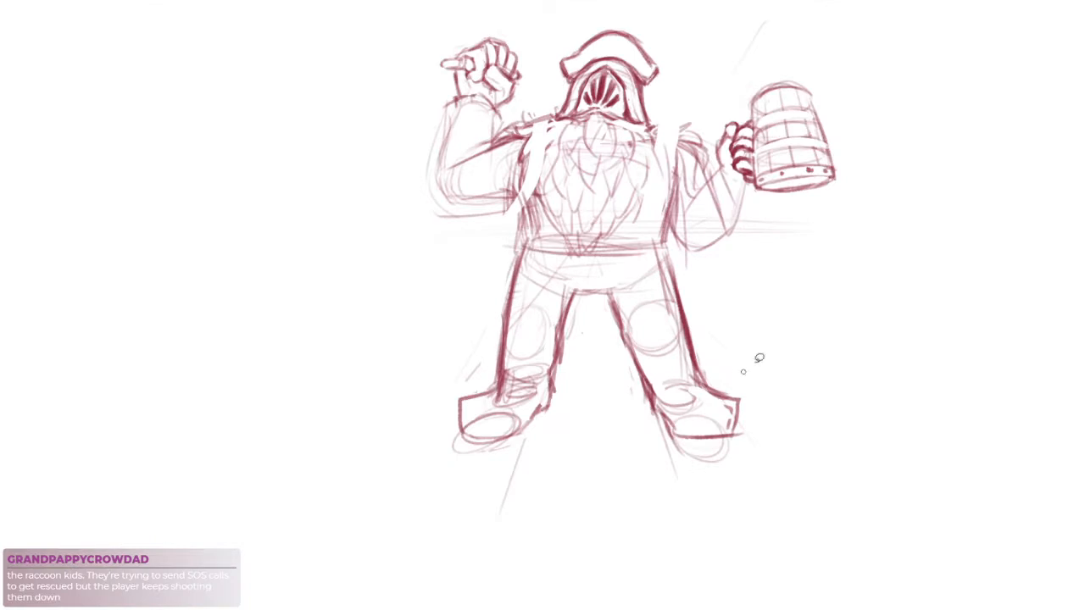
pyautogui.moveTo(795, 424)
pyautogui.mouseDown()
pyautogui.moveTo(384, 329)
pyautogui.moveTo(711, 265)
pyautogui.mouseUp()
pyautogui.click(635, 532)
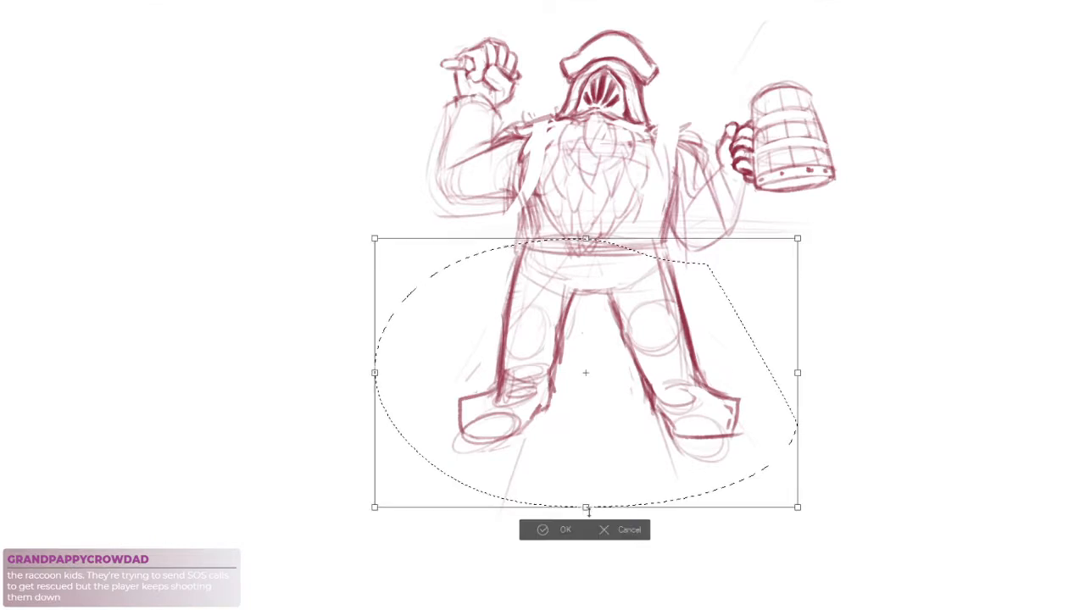
pyautogui.moveTo(585, 507); pyautogui.dragTo(582, 462)
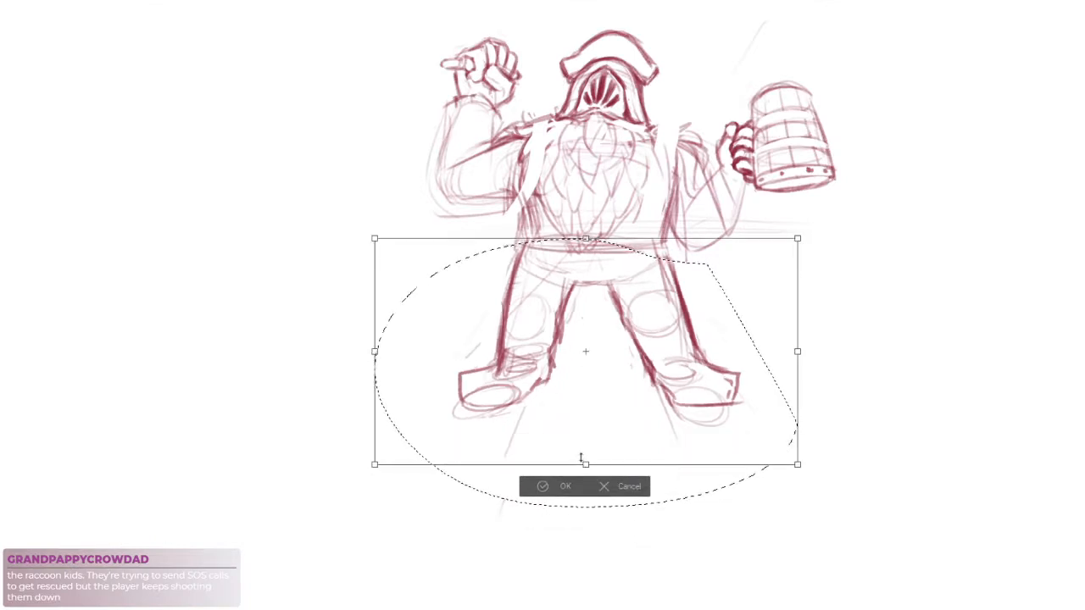
pyautogui.press('Return')
pyautogui.hotkey('ctrl', 'd')
# Select the tankard-side leg and boot and shift them slightly inward toward the body's centre
pyautogui.scroll(3, 731, 319)
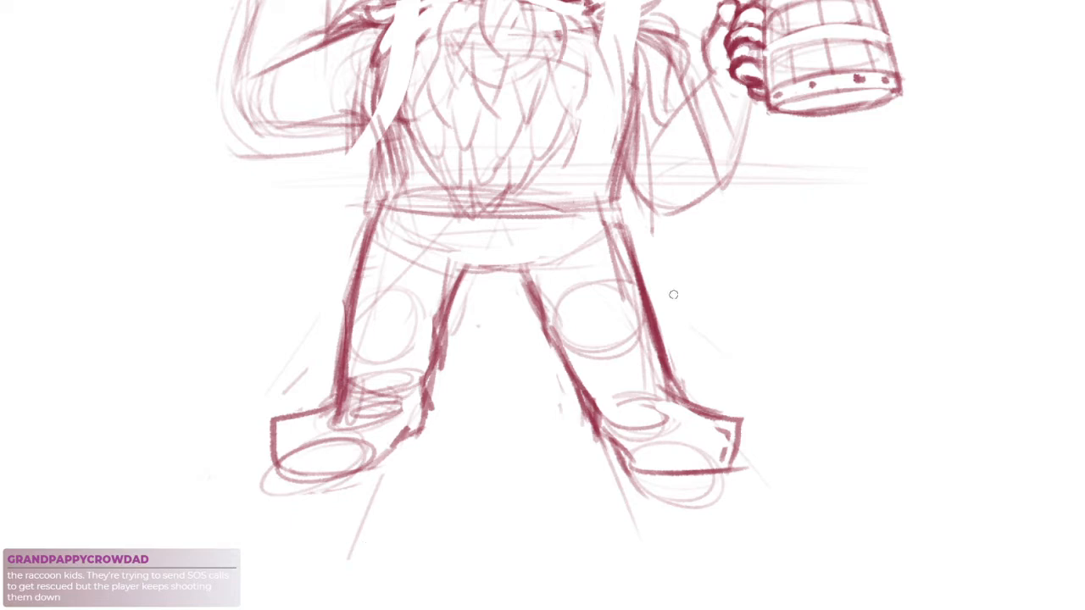
pyautogui.moveTo(661, 232)
pyautogui.mouseDown()
pyautogui.moveTo(651, 537)
pyautogui.moveTo(747, 306)
pyautogui.mouseUp()
pyautogui.click(697, 570)
pyautogui.moveTo(807, 367); pyautogui.dragTo(776, 379)
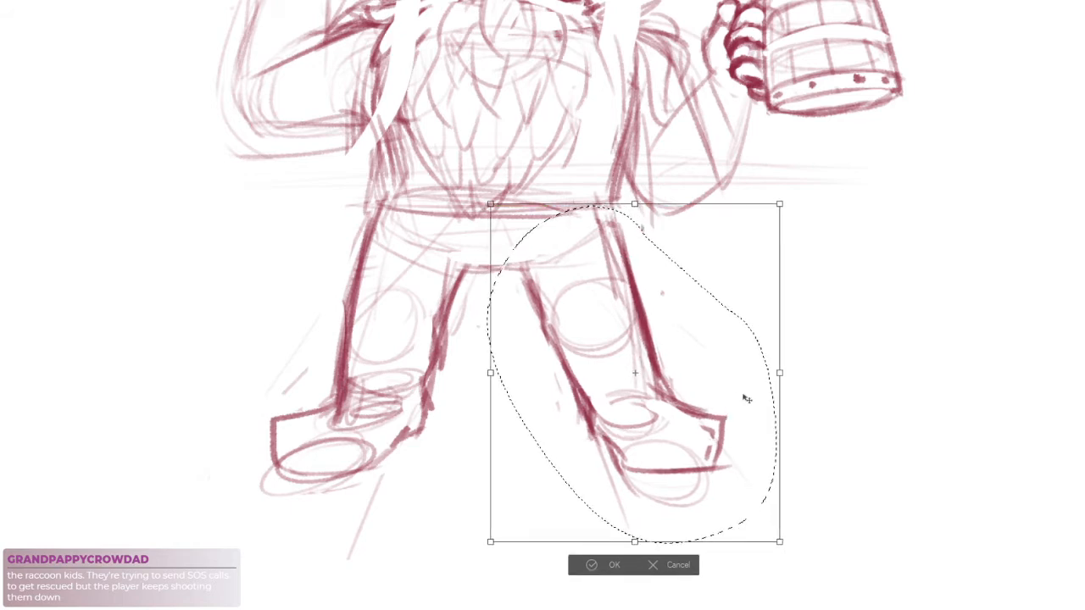
pyautogui.press('Return')
# Clean up the inner contour of the tankard-side leg and reinforce its boot's heel and sole
pyautogui.moveTo(550, 339); pyautogui.dragTo(573, 399)
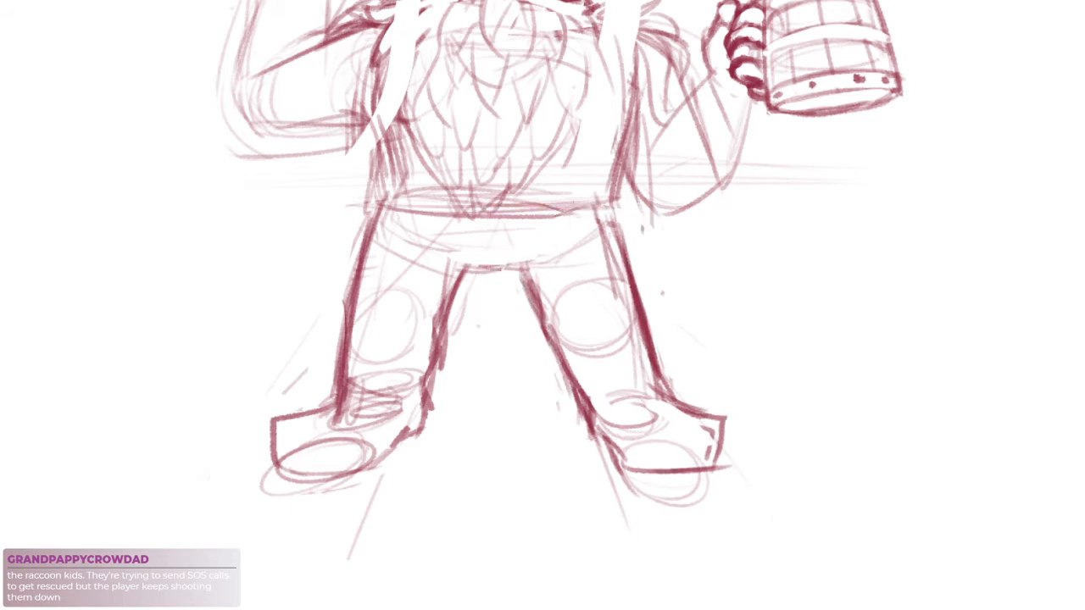
pyautogui.moveTo(543, 320); pyautogui.dragTo(612, 449)
pyautogui.moveTo(588, 401)
pyautogui.mouseDown()
pyautogui.moveTo(624, 451)
pyautogui.moveTo(619, 469)
pyautogui.mouseUp()
pyautogui.moveTo(622, 470); pyautogui.dragTo(681, 474)
pyautogui.moveTo(621, 455)
pyautogui.mouseDown()
pyautogui.moveTo(639, 468)
pyautogui.moveTo(702, 464)
pyautogui.mouseUp()
pyautogui.moveTo(631, 476); pyautogui.dragTo(706, 469)
# Sketch the coat's edge flaring outside the fist-side leg, with a hem curve wrapping across the ankle
pyautogui.moveTo(652, 227); pyautogui.dragTo(659, 250)
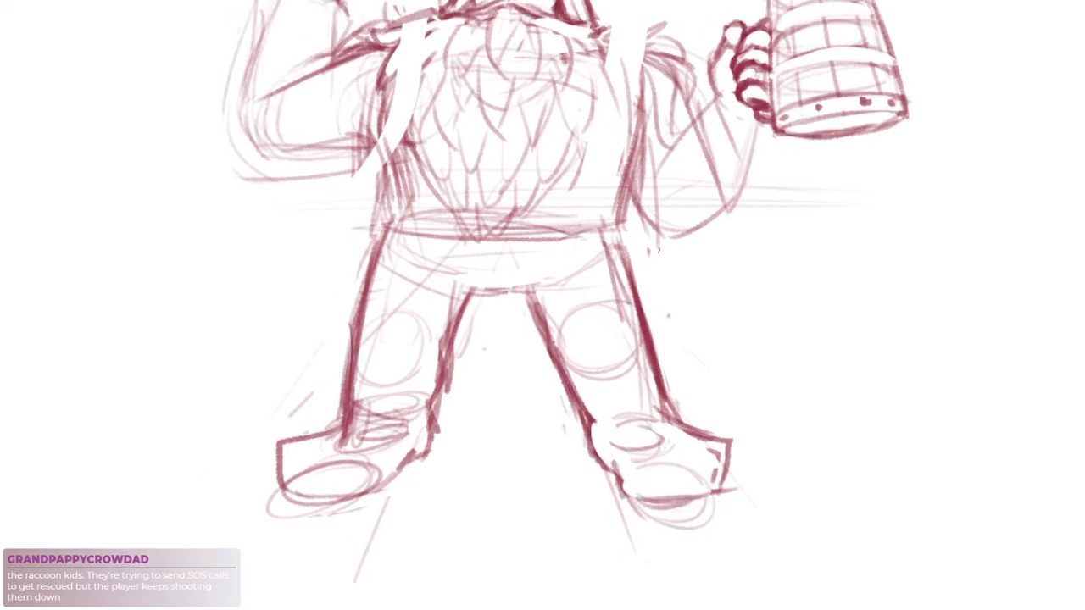
pyautogui.moveTo(452, 373); pyautogui.dragTo(453, 393)
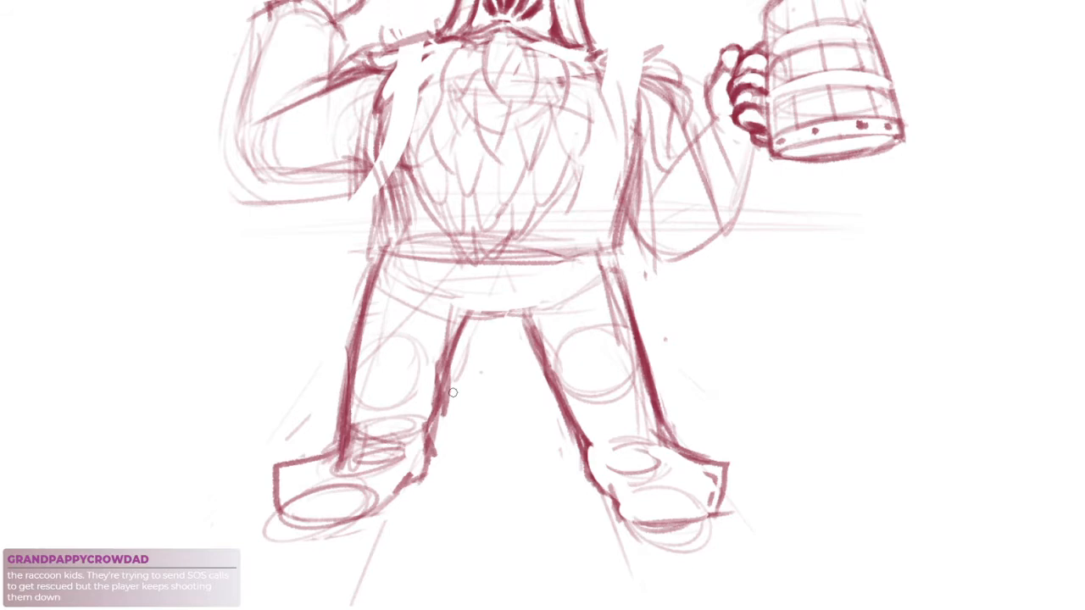
pyautogui.moveTo(382, 219); pyautogui.dragTo(313, 446)
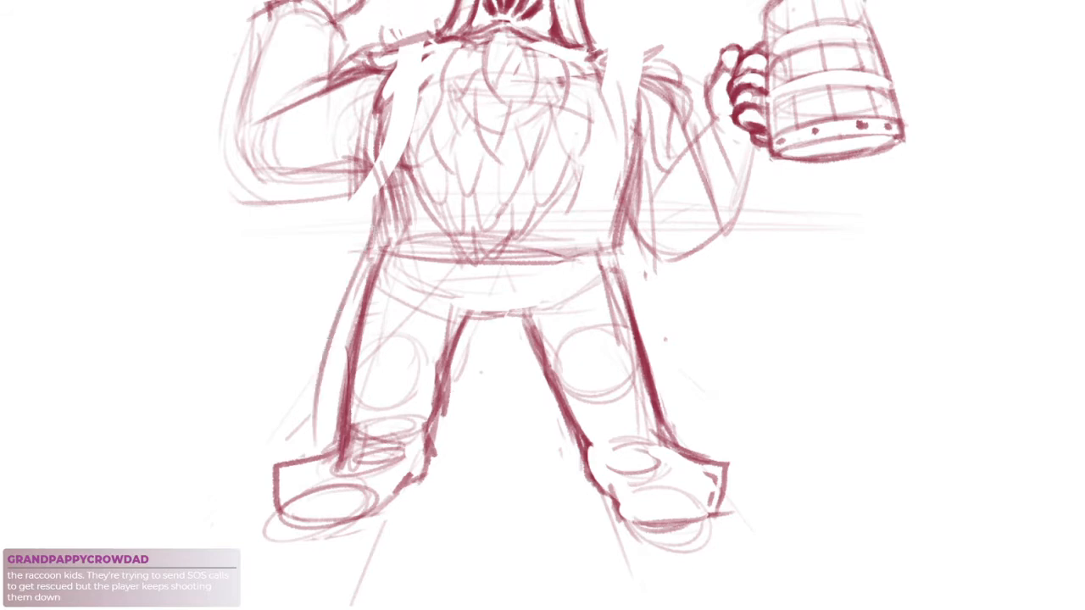
pyautogui.moveTo(324, 361); pyautogui.dragTo(435, 459)
pyautogui.moveTo(350, 427); pyautogui.dragTo(472, 451)
pyautogui.moveTo(487, 380); pyautogui.dragTo(475, 430)
pyautogui.moveTo(480, 305); pyautogui.dragTo(456, 451)
pyautogui.hotkey('ctrl', 'z')
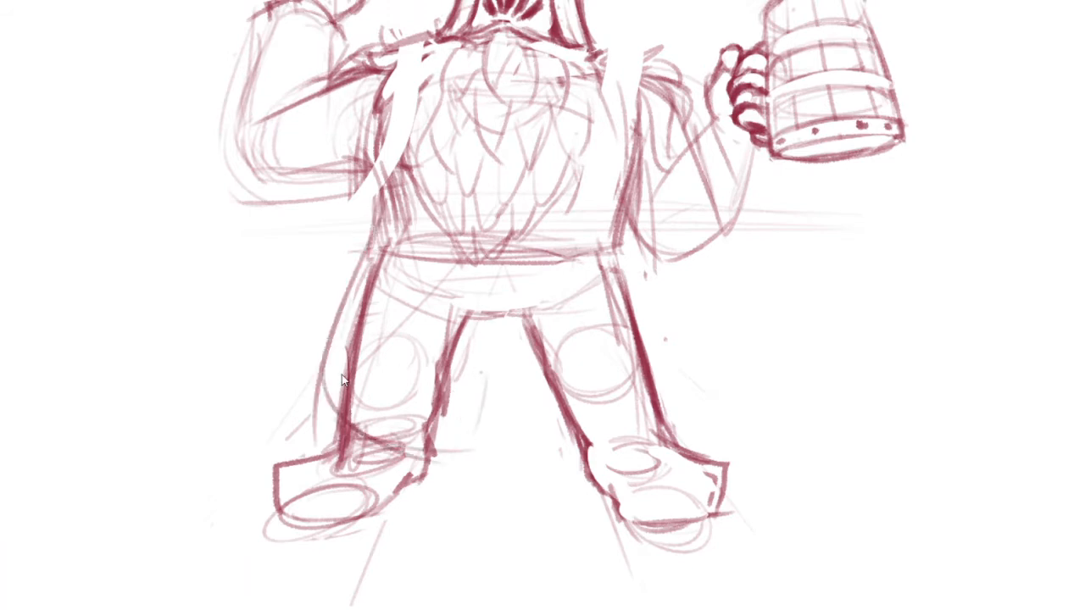
pyautogui.hotkey('ctrl', 'z')
# Widen the fist-side coat edge with a longer stroke and sweep a lower hem line across the boot
pyautogui.moveTo(363, 265)
pyautogui.mouseDown()
pyautogui.moveTo(320, 448)
pyautogui.moveTo(307, 443)
pyautogui.moveTo(293, 476)
pyautogui.mouseUp()
pyautogui.moveTo(292, 449); pyautogui.dragTo(429, 507)
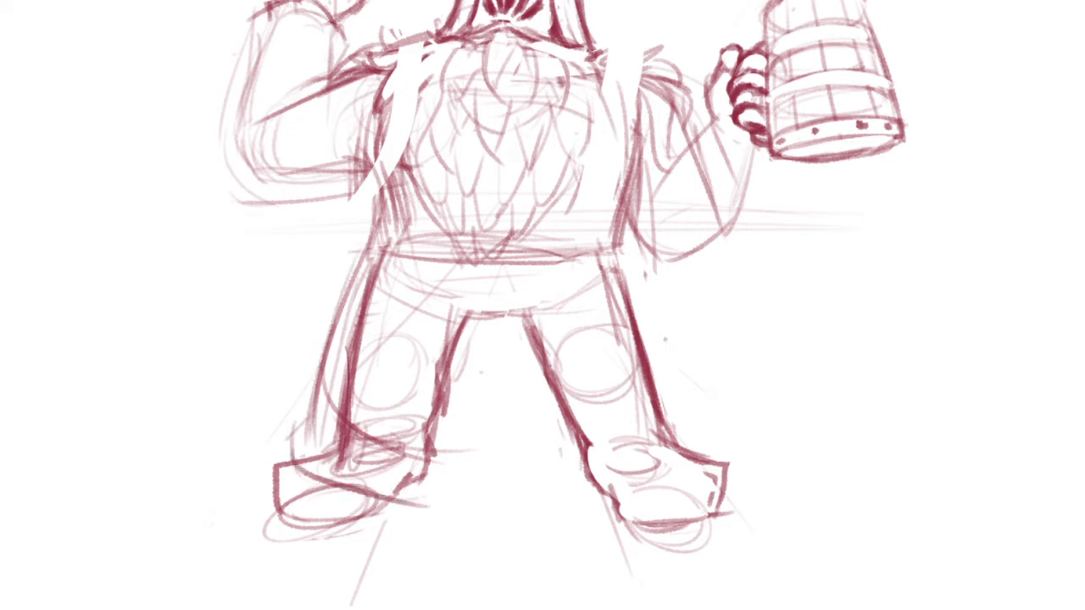
pyautogui.moveTo(457, 439); pyautogui.dragTo(442, 472)
pyautogui.moveTo(418, 494); pyautogui.dragTo(487, 414)
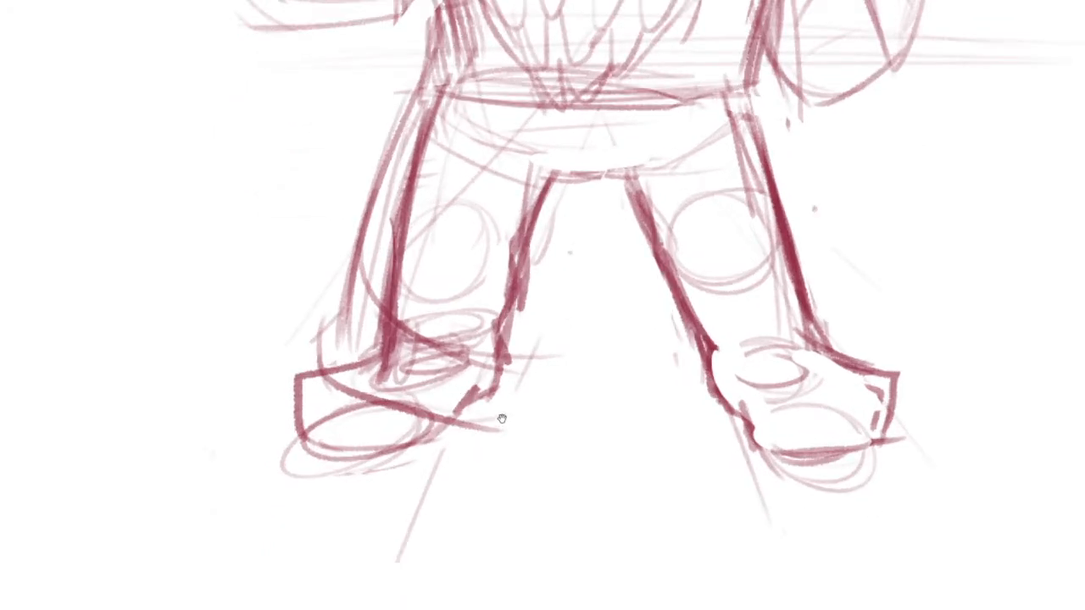
pyautogui.moveTo(476, 451); pyautogui.dragTo(456, 468)
# Sketch the coat's back hem between the legs and a long vertical edge beside the fist-side leg's inner contour
pyautogui.moveTo(493, 332); pyautogui.dragTo(603, 343)
pyautogui.moveTo(519, 364); pyautogui.dragTo(652, 359)
pyautogui.moveTo(510, 192); pyautogui.dragTo(492, 368)
pyautogui.moveTo(515, 195); pyautogui.dragTo(490, 388)
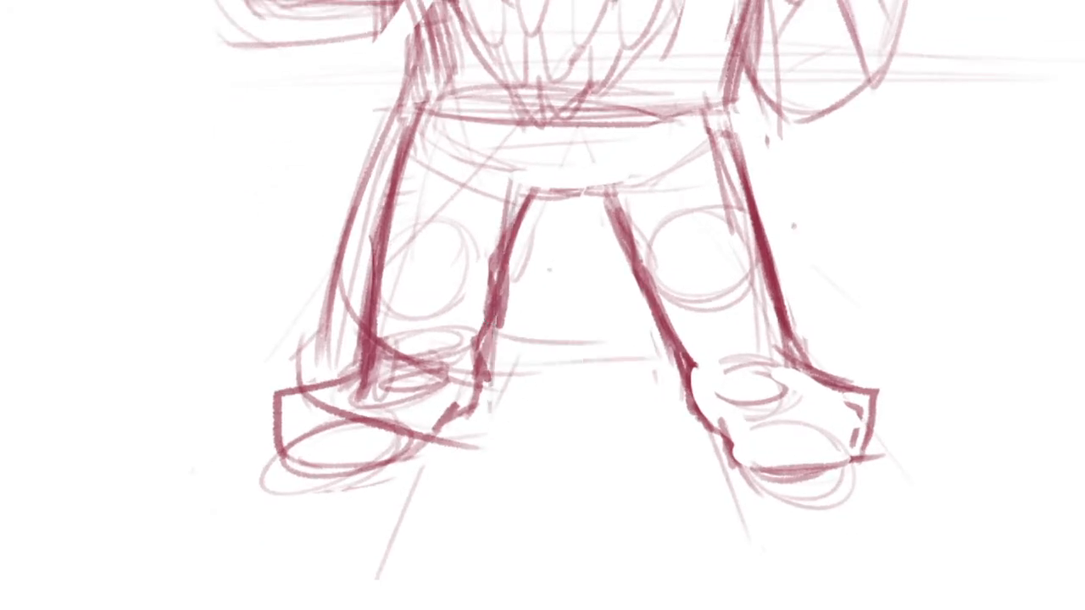
pyautogui.moveTo(542, 221); pyautogui.dragTo(524, 238)
pyautogui.moveTo(513, 166); pyautogui.dragTo(473, 471)
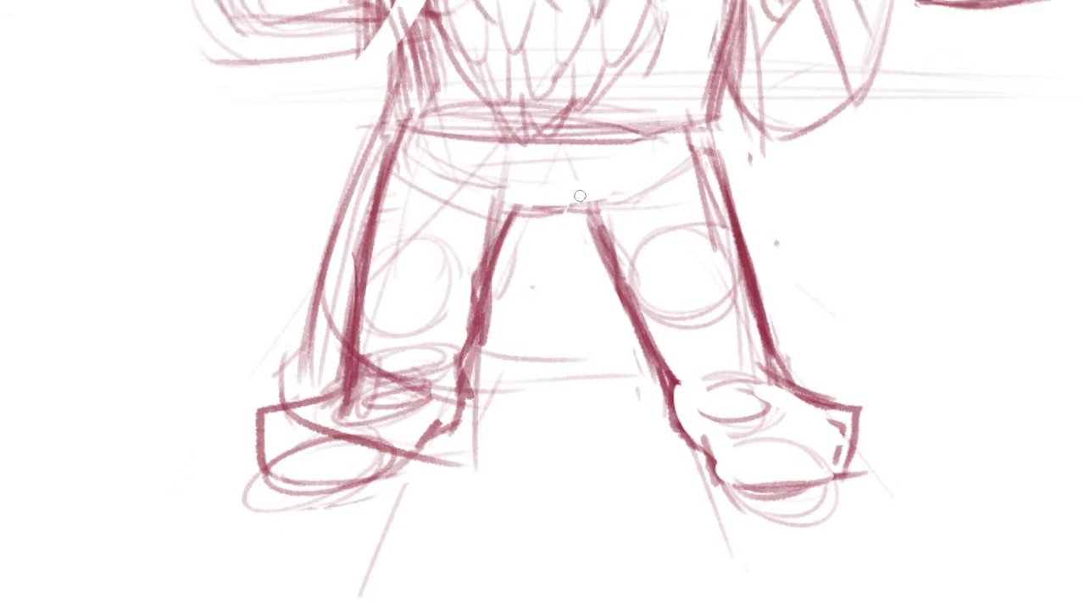
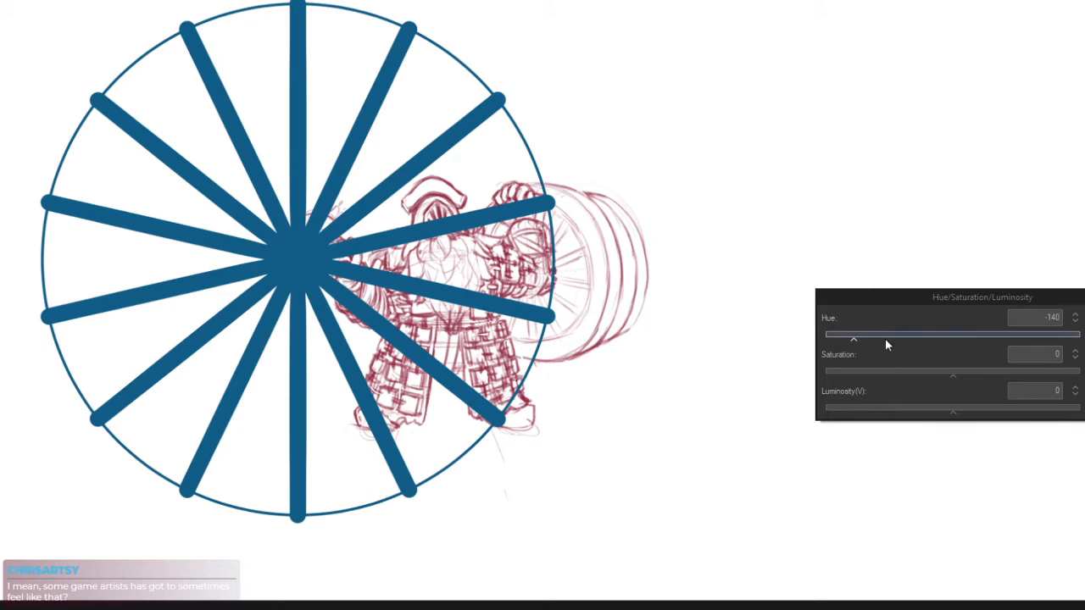
# Recolour the spoked wheel guide teal blue, then scale it down and place it over the barrel's front face
pyautogui.click(886, 338)
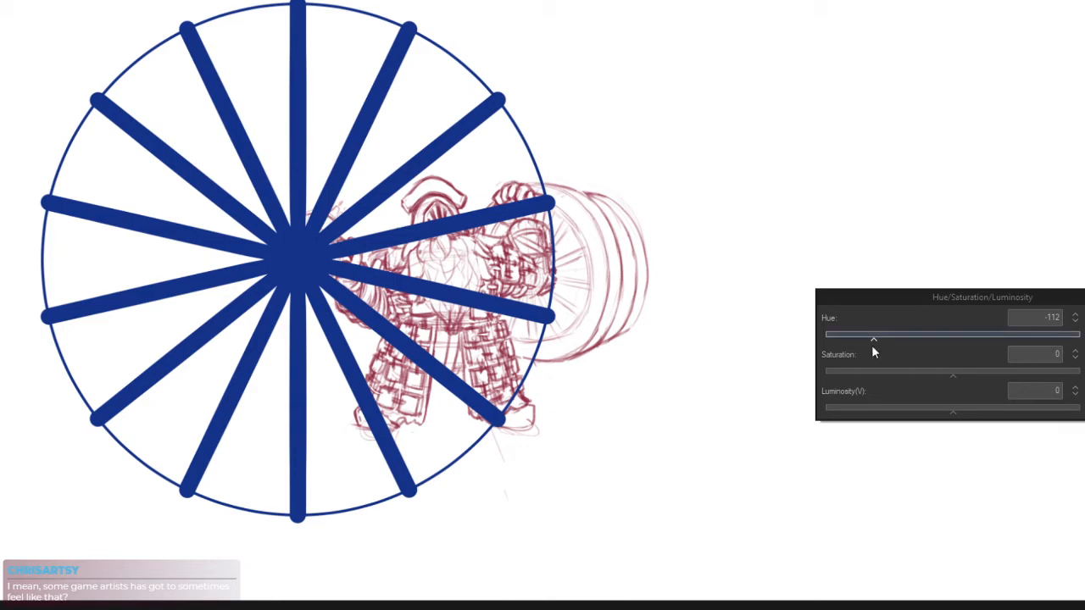
pyautogui.press('Return')
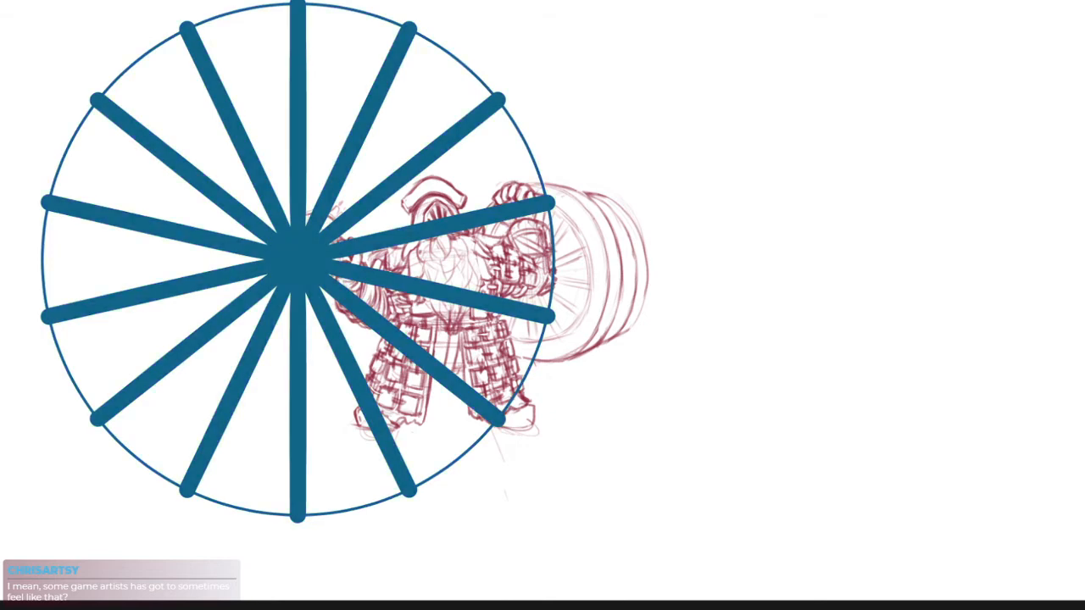
pyautogui.hotkey('ctrl', 't')
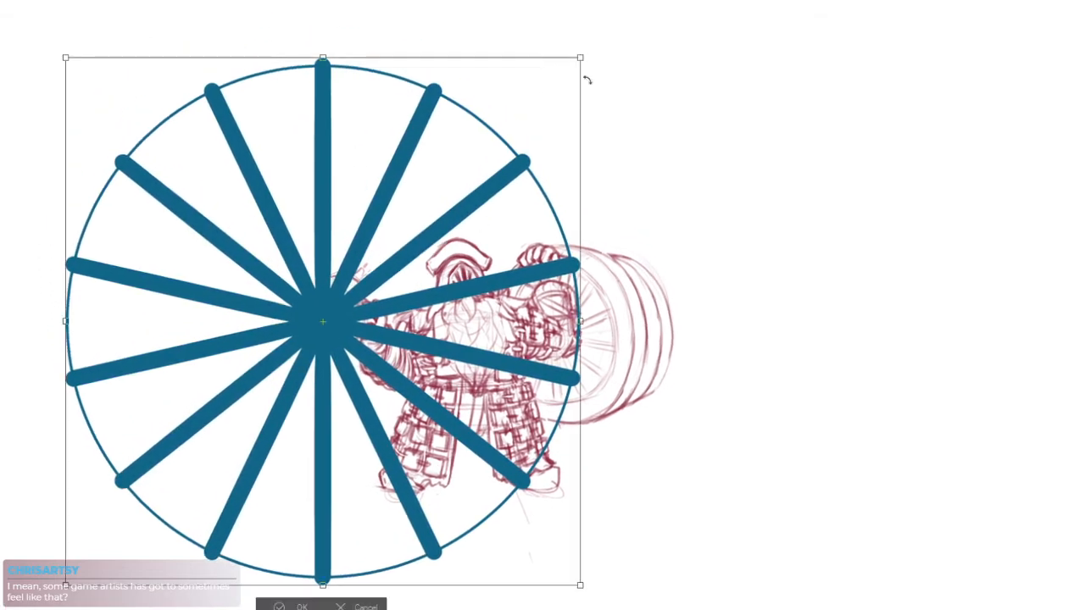
pyautogui.moveTo(574, 68); pyautogui.dragTo(447, 193)
pyautogui.moveTo(456, 312); pyautogui.dragTo(634, 339)
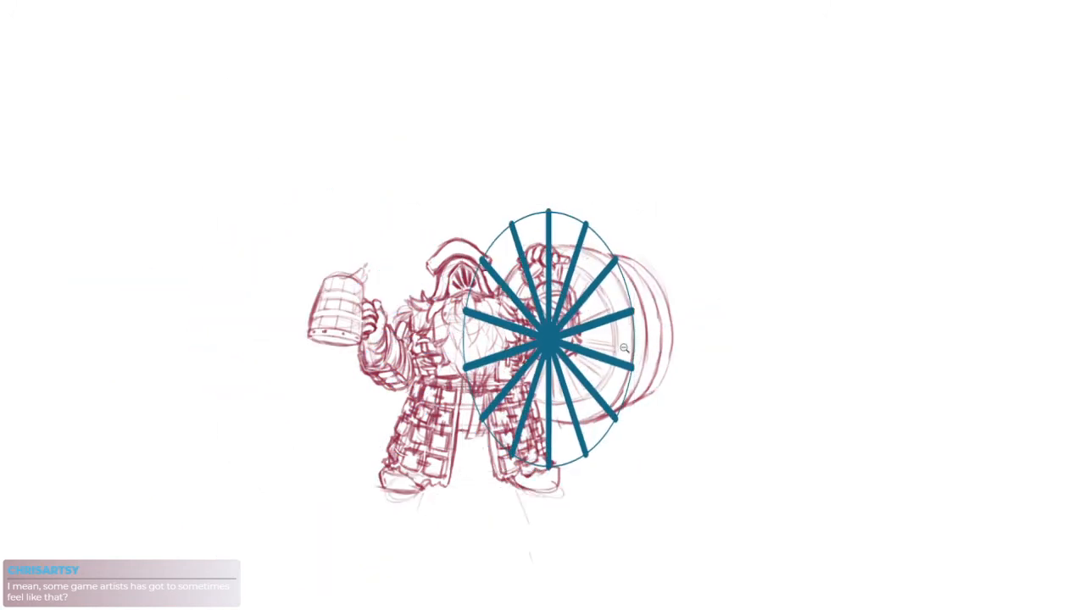
# Narrow and shorten the spoked guide into an upright ellipse matching the barrel's inner front face
pyautogui.scroll(5, 619, 349)
pyautogui.moveTo(203, 320); pyautogui.dragTo(339, 322)
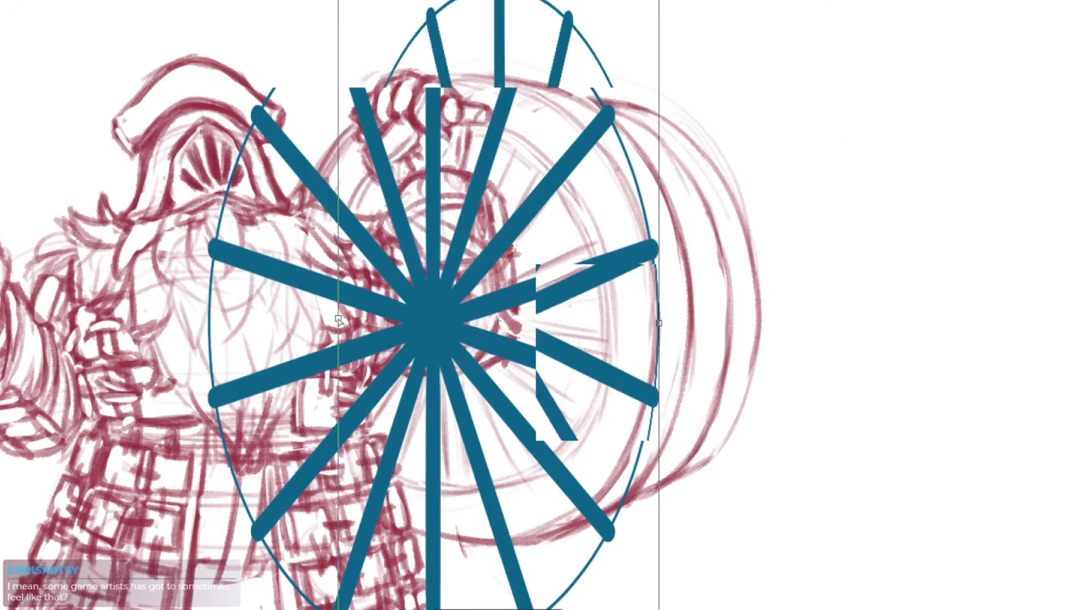
pyautogui.moveTo(660, 322); pyautogui.dragTo(595, 329)
pyautogui.scroll(-2, 670, 295)
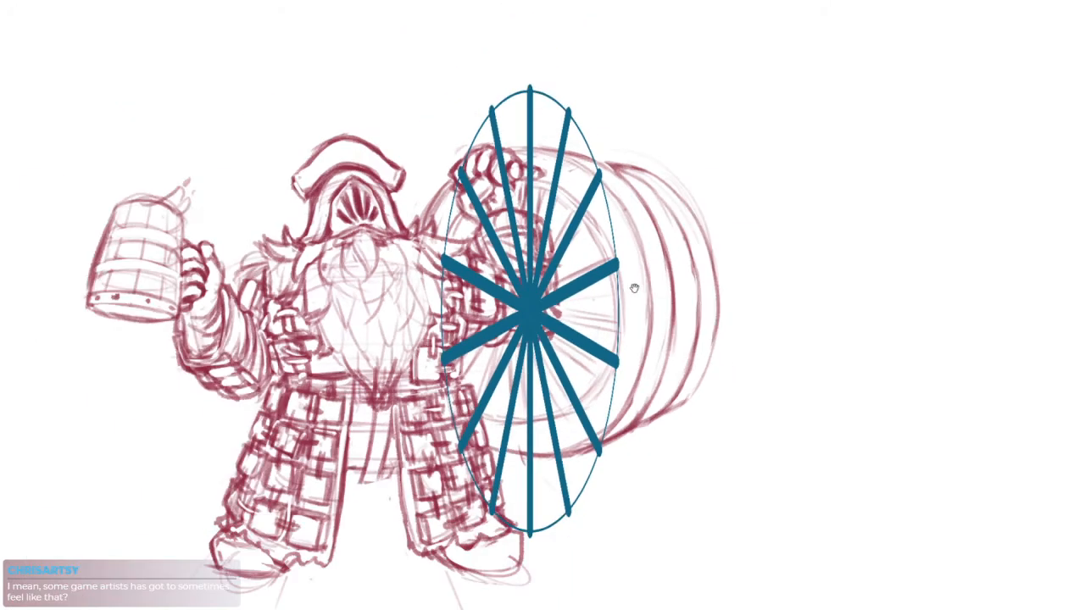
pyautogui.moveTo(529, 89); pyautogui.dragTo(519, 178)
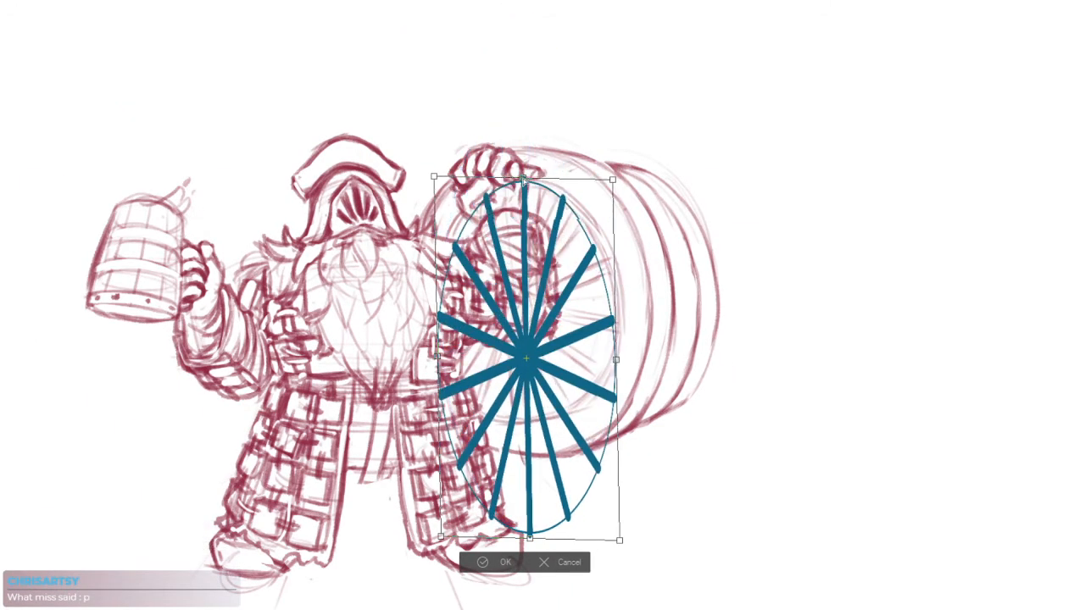
pyautogui.moveTo(529, 539); pyautogui.dragTo(522, 428)
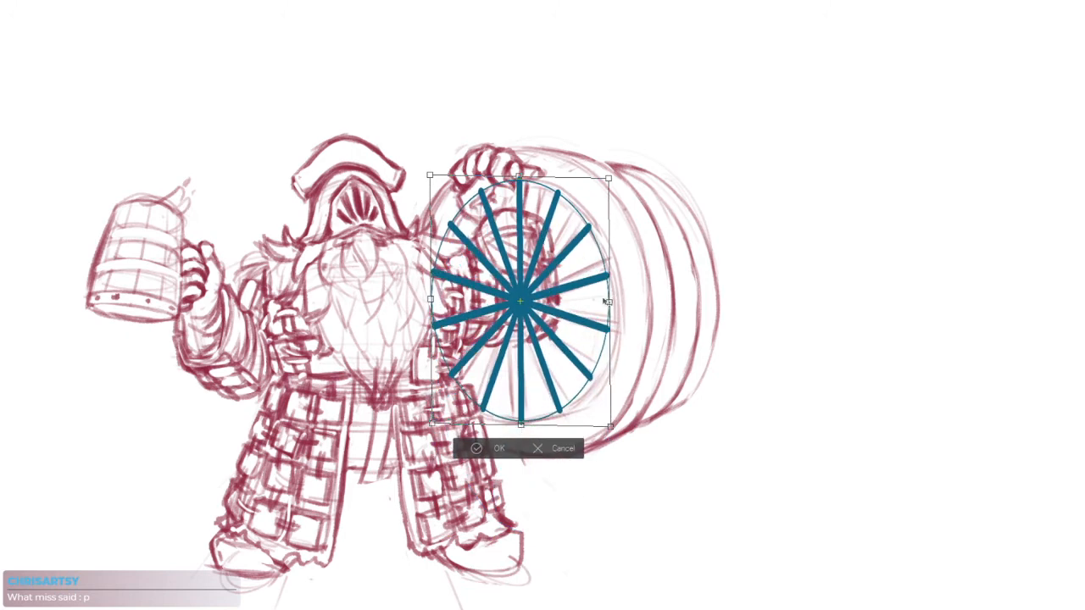
# Fine-tune the guide's width and tilt so its edge follows the barrel's sketched inner rim
pyautogui.moveTo(604, 302); pyautogui.dragTo(613, 303)
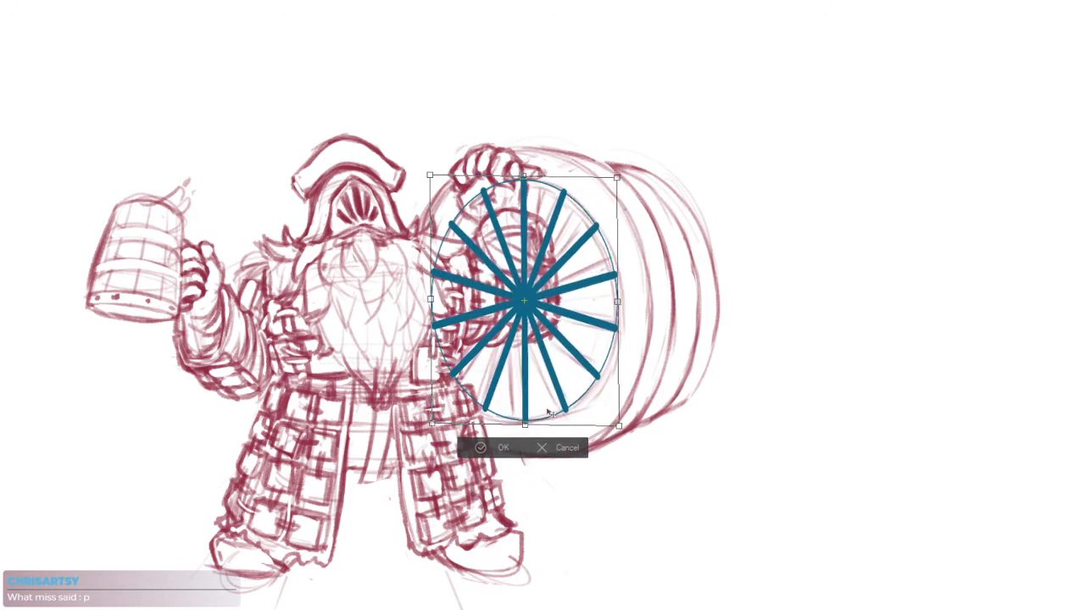
pyautogui.moveTo(432, 303); pyautogui.dragTo(432, 307)
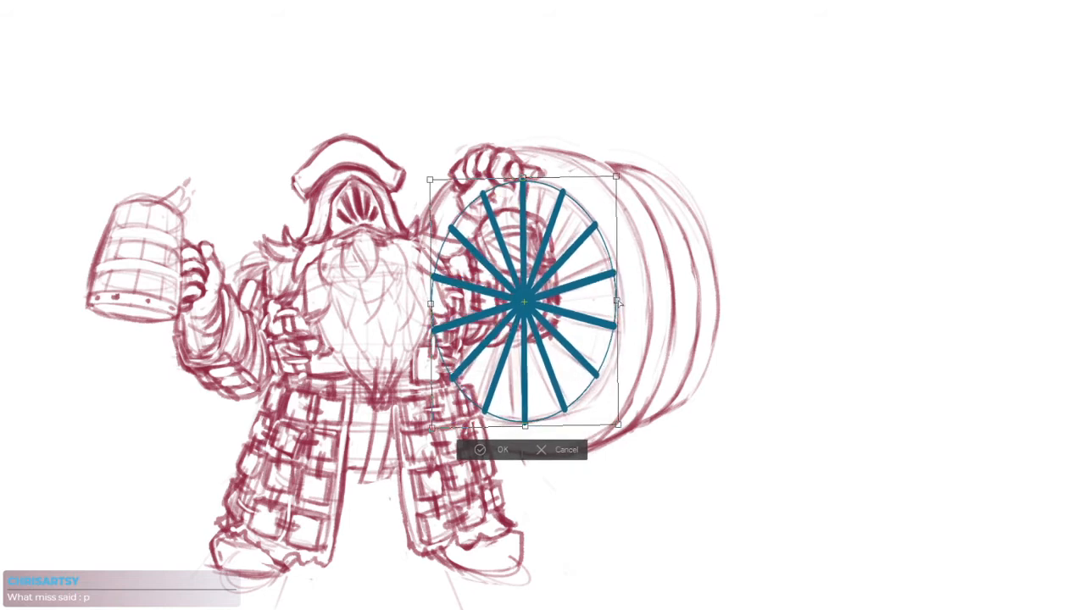
pyautogui.moveTo(525, 432); pyautogui.dragTo(527, 430)
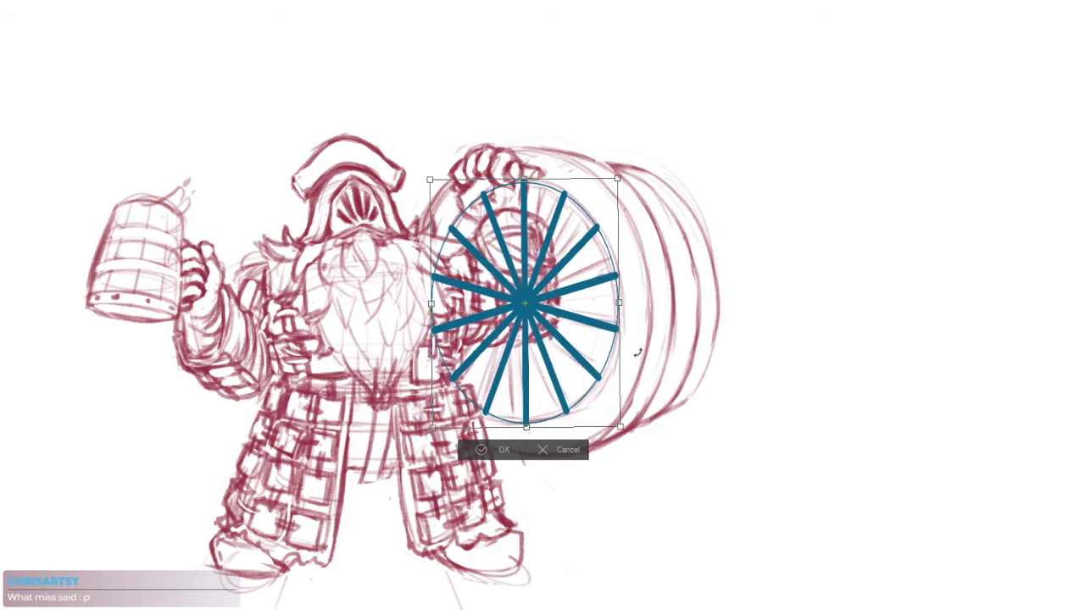
pyautogui.moveTo(592, 334); pyautogui.dragTo(591, 332)
pyautogui.moveTo(527, 428); pyautogui.dragTo(528, 430)
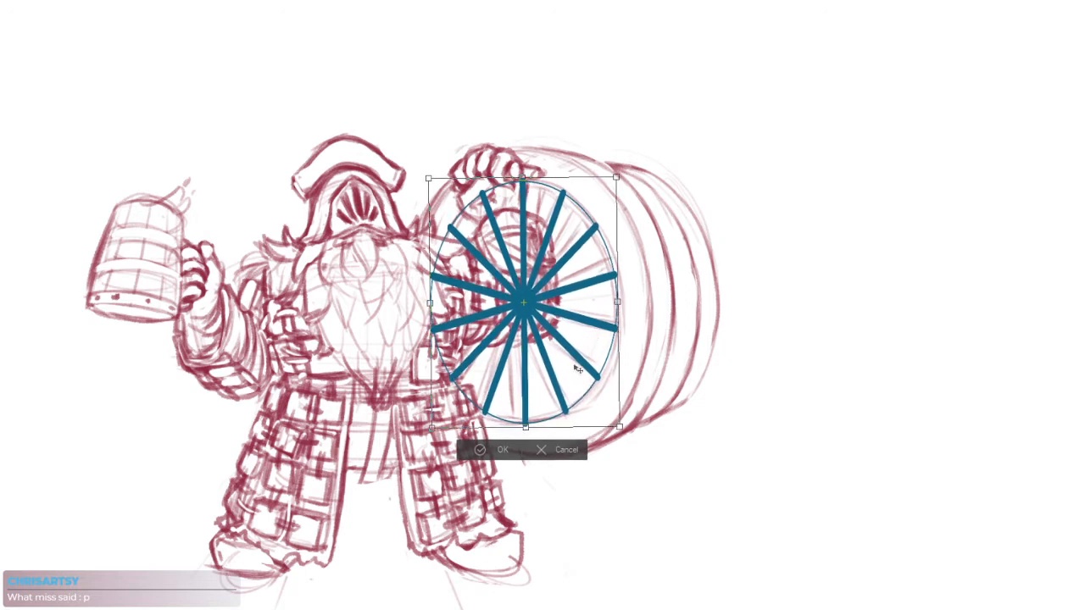
# Distort the guide's four corners to match the barrel's perspective and apply the transformation
pyautogui.moveTo(432, 181); pyautogui.dragTo(434, 186)
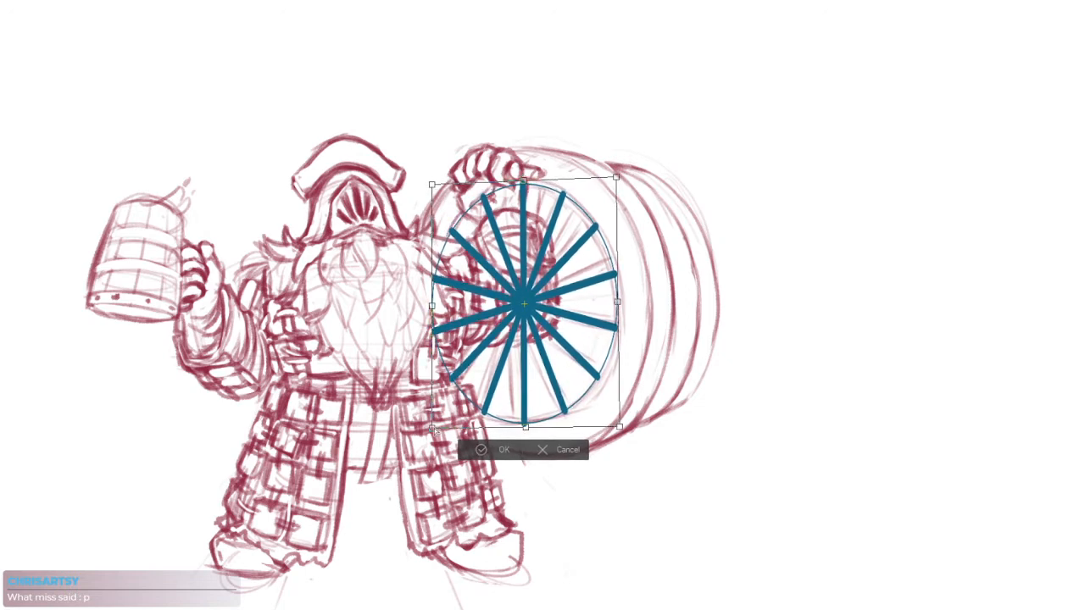
pyautogui.moveTo(433, 429); pyautogui.dragTo(436, 426)
pyautogui.moveTo(619, 428); pyautogui.dragTo(615, 435)
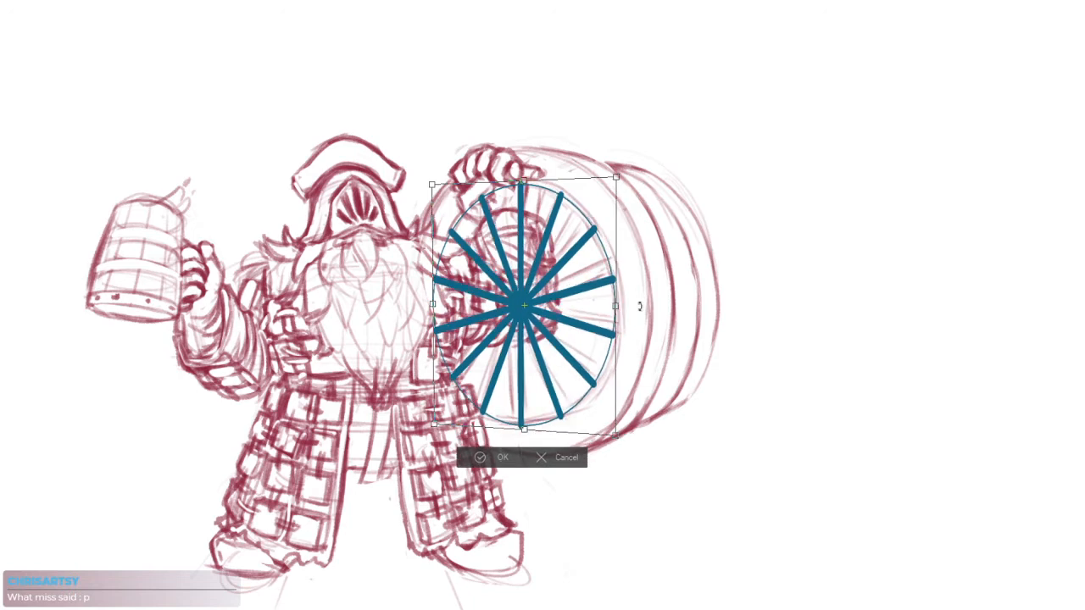
pyautogui.moveTo(626, 166); pyautogui.dragTo(621, 176)
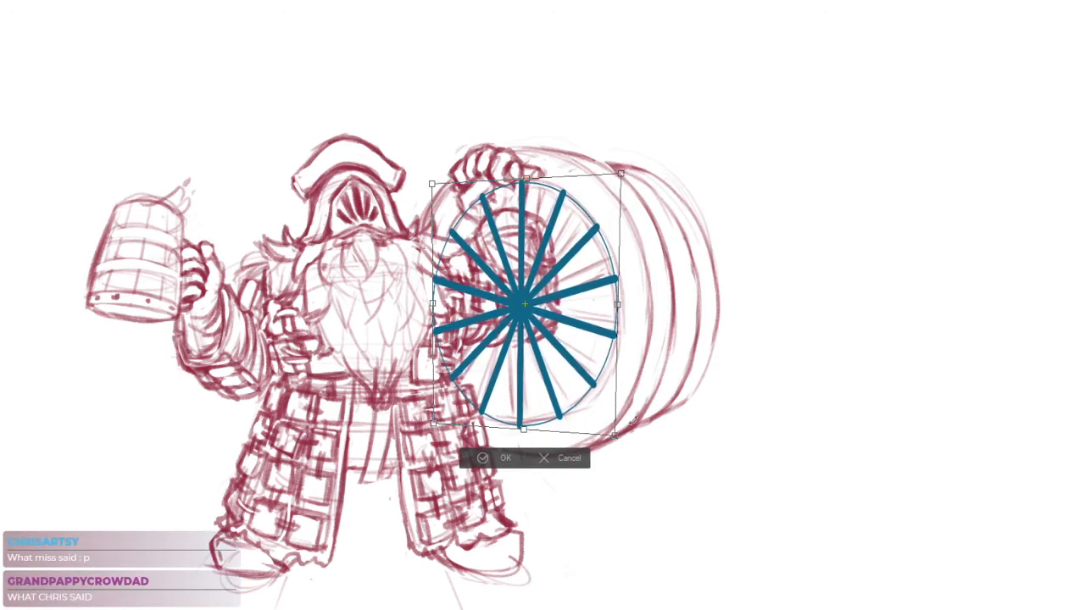
pyautogui.moveTo(616, 436); pyautogui.dragTo(617, 441)
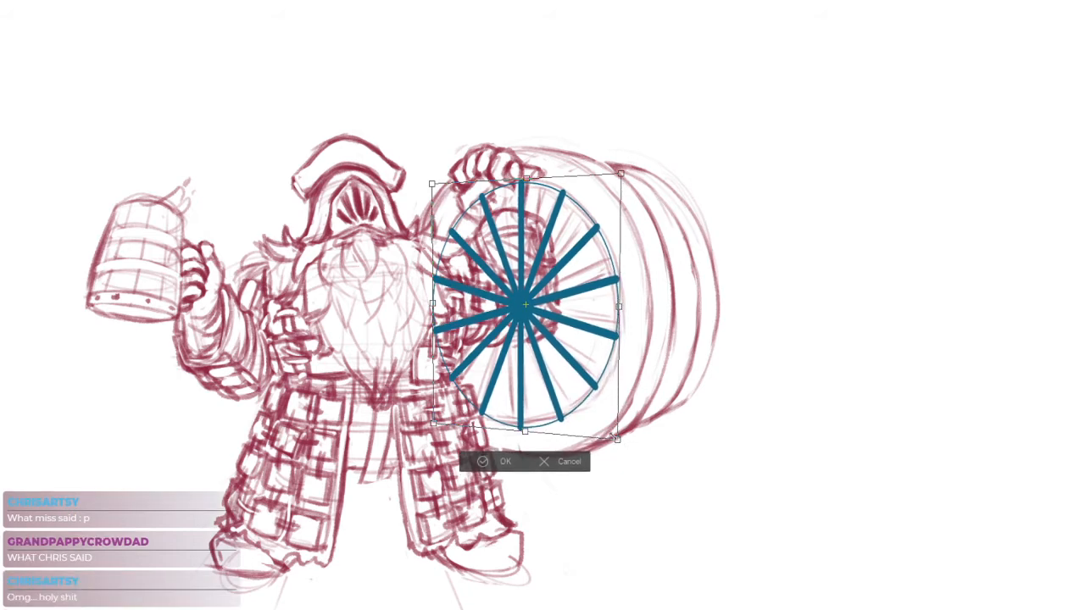
pyautogui.press('Return')
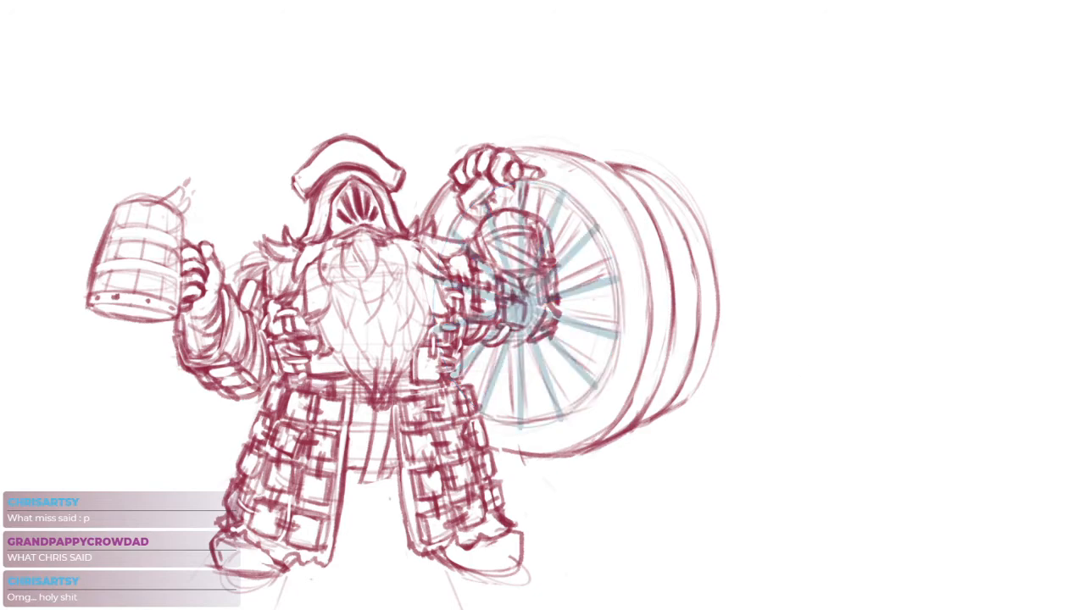
# Erase the old rough spoke lines inside the barrel's face around the blue guide
pyautogui.scroll(5, 560, 245)
pyautogui.moveTo(560, 244); pyautogui.dragTo(556, 208)
pyautogui.moveTo(508, 127)
pyautogui.mouseDown()
pyautogui.moveTo(543, 101)
pyautogui.moveTo(550, 119)
pyautogui.mouseUp()
pyautogui.moveTo(605, 188)
pyautogui.mouseDown()
pyautogui.moveTo(569, 167)
pyautogui.moveTo(596, 401)
pyautogui.moveTo(626, 239)
pyautogui.moveTo(658, 388)
pyautogui.moveTo(657, 351)
pyautogui.mouseUp()
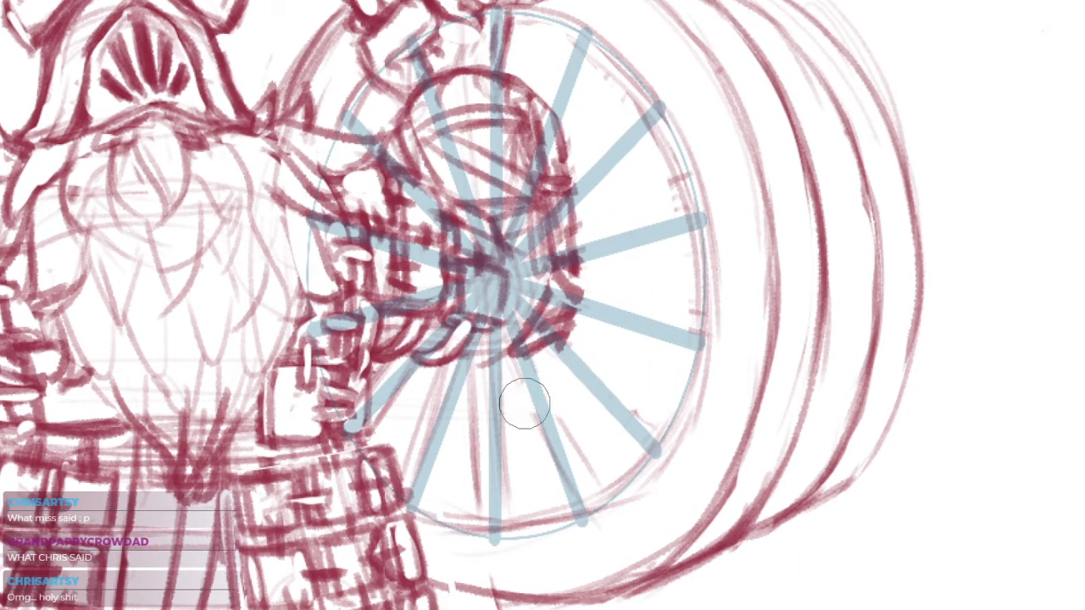
pyautogui.moveTo(510, 468)
pyautogui.mouseDown()
pyautogui.moveTo(518, 393)
pyautogui.moveTo(577, 365)
pyautogui.moveTo(411, 387)
pyautogui.moveTo(422, 459)
pyautogui.moveTo(508, 461)
pyautogui.moveTo(504, 503)
pyautogui.moveTo(518, 499)
pyautogui.mouseUp()
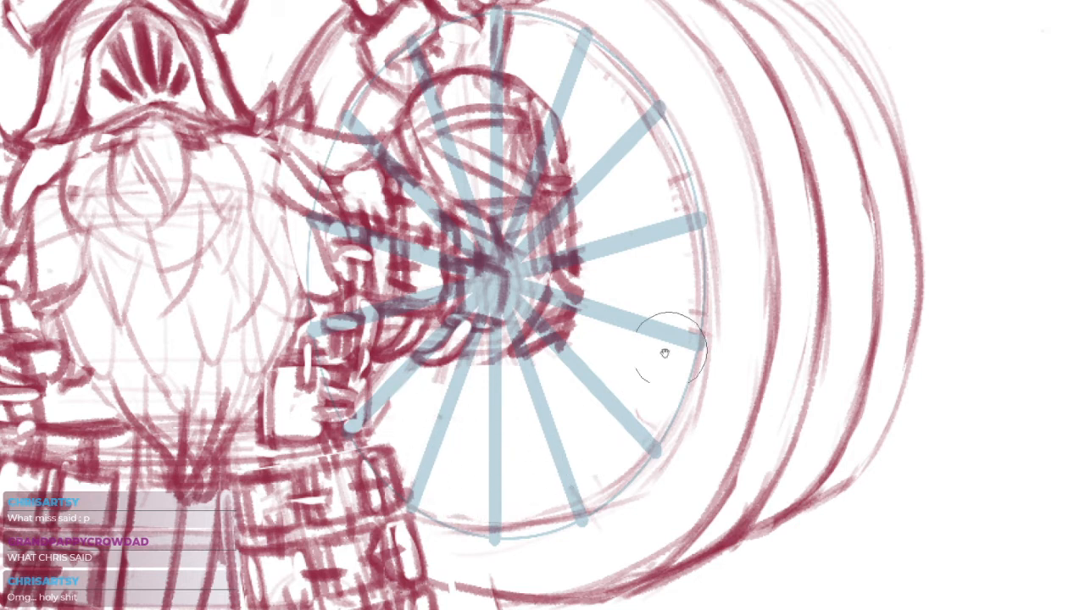
# Outline both edges of the two upper-right spokes along the blue guide
pyautogui.moveTo(578, 145); pyautogui.dragTo(565, 190)
pyautogui.click(552, 89)
pyautogui.hotkey('ctrl', 'z')
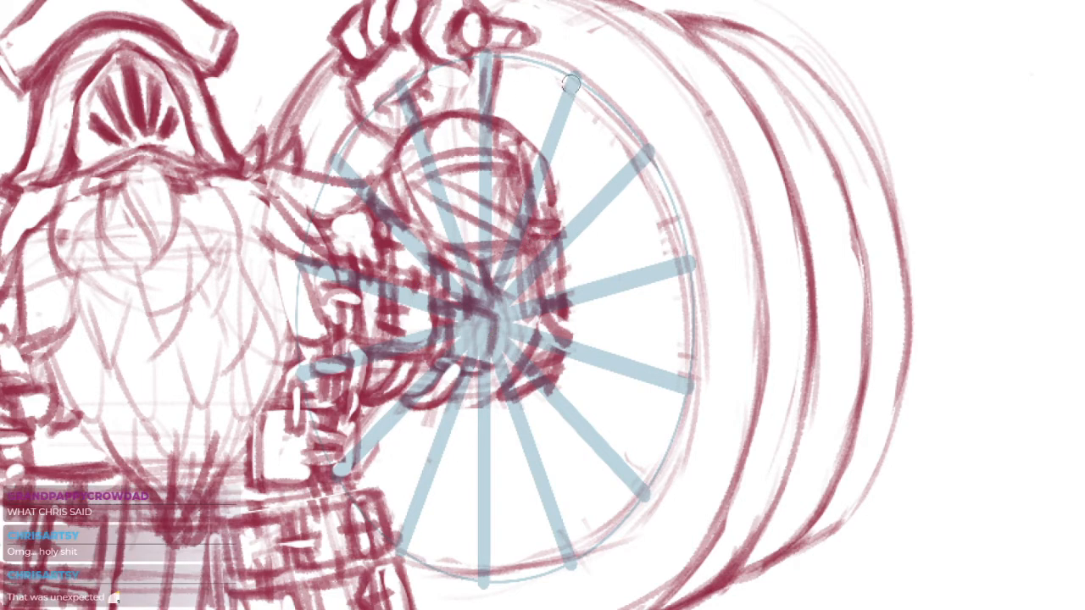
pyautogui.moveTo(562, 78)
pyautogui.mouseDown()
pyautogui.moveTo(542, 160)
pyautogui.moveTo(541, 147)
pyautogui.mouseUp()
pyautogui.moveTo(578, 102); pyautogui.dragTo(555, 170)
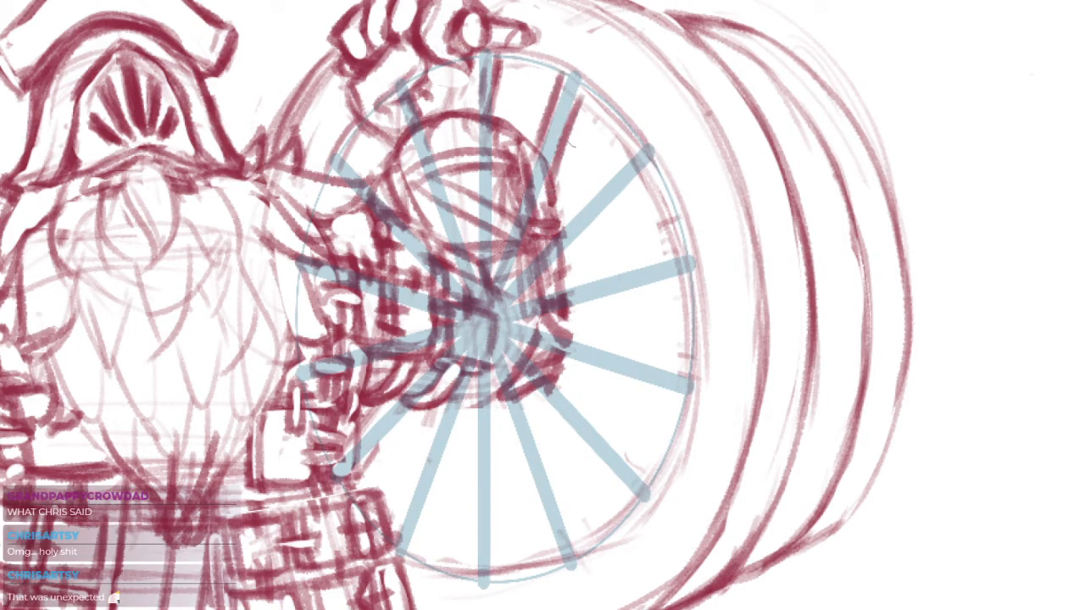
pyautogui.moveTo(622, 159); pyautogui.dragTo(565, 226)
pyautogui.hotkey('ctrl', 'z')
pyautogui.moveTo(636, 172); pyautogui.dragTo(563, 254)
pyautogui.moveTo(621, 194); pyautogui.dragTo(558, 264)
# Outline the right-hand spoke just above the hub's level, redrawing its edges along the blue guide
pyautogui.moveTo(678, 256); pyautogui.dragTo(560, 291)
pyautogui.hotkey('ctrl', 'z')
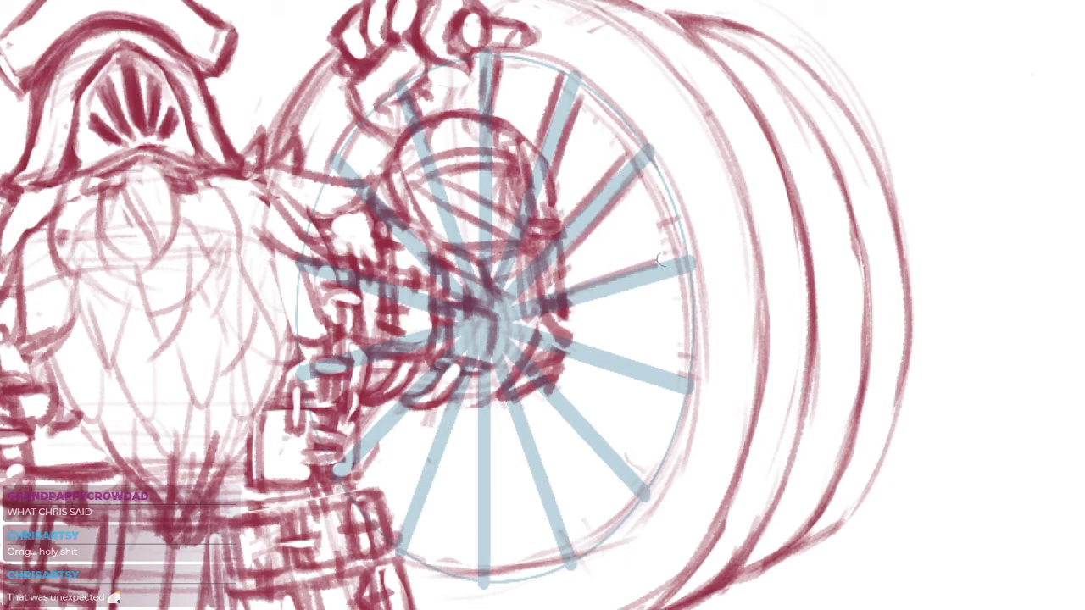
pyautogui.moveTo(680, 260)
pyautogui.mouseDown()
pyautogui.moveTo(571, 288)
pyautogui.moveTo(676, 283)
pyautogui.mouseUp()
pyautogui.hotkey('ctrl', 'z')
pyautogui.moveTo(573, 308); pyautogui.dragTo(681, 279)
pyautogui.hotkey('ctrl', 'z')
pyautogui.moveTo(563, 290); pyautogui.dragTo(679, 259)
pyautogui.moveTo(687, 323); pyautogui.dragTo(696, 264)
# Outline the right-hand spoke just below the hub's level, redrawing its lower edge until it follows the guide
pyautogui.moveTo(577, 276); pyautogui.dragTo(689, 311)
pyautogui.moveTo(578, 273); pyautogui.dragTo(672, 307)
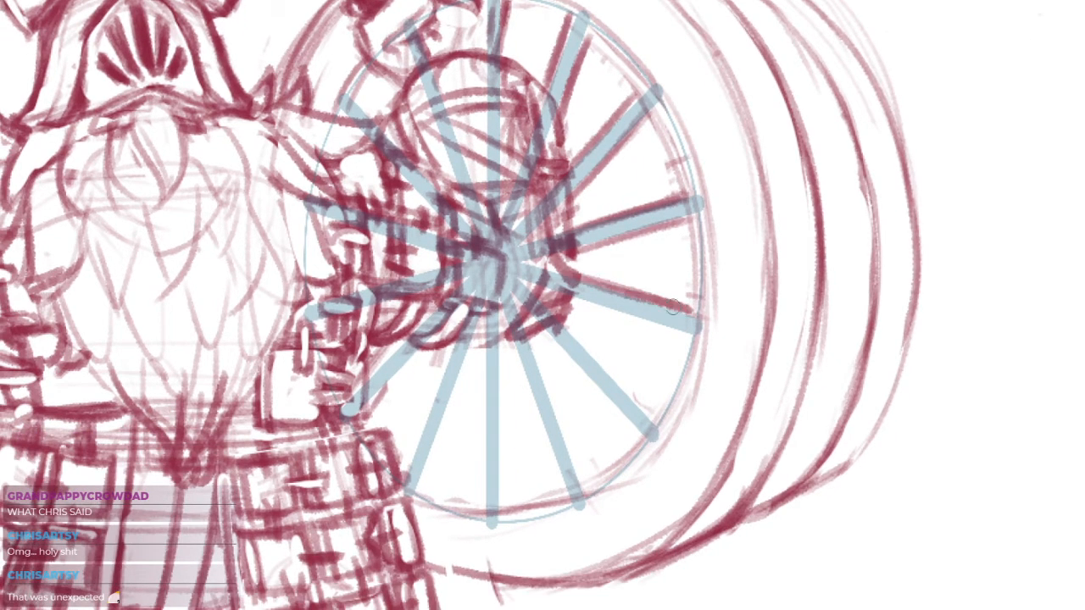
pyautogui.moveTo(572, 300); pyautogui.dragTo(675, 327)
pyautogui.moveTo(584, 302)
pyautogui.mouseDown()
pyautogui.moveTo(703, 341)
pyautogui.moveTo(658, 330)
pyautogui.moveTo(678, 334)
pyautogui.mouseUp()
pyautogui.hotkey('ctrl', 'z')
pyautogui.hotkey('ctrl', 'z')
pyautogui.hotkey('ctrl', 'z')
pyautogui.moveTo(564, 296); pyautogui.dragTo(681, 336)
pyautogui.hotkey('ctrl', 'z')
pyautogui.hotkey('ctrl', 'z')
pyautogui.hotkey('ctrl', 'z')
pyautogui.moveTo(573, 302); pyautogui.dragTo(677, 336)
pyautogui.moveTo(571, 305); pyautogui.dragTo(694, 341)
# Outline both edges of the two lower-right spokes between the hub and the rim
pyautogui.moveTo(549, 335); pyautogui.dragTo(634, 436)
pyautogui.moveTo(571, 329); pyautogui.dragTo(646, 410)
pyautogui.moveTo(572, 329); pyautogui.dragTo(651, 413)
pyautogui.moveTo(516, 346); pyautogui.dragTo(562, 491)
pyautogui.moveTo(517, 352); pyautogui.dragTo(560, 485)
pyautogui.moveTo(538, 354); pyautogui.dragTo(583, 475)
pyautogui.moveTo(533, 348)
pyautogui.mouseDown()
pyautogui.moveTo(592, 488)
pyautogui.moveTo(572, 456)
pyautogui.mouseUp()
# Outline the edges of the vertical bottom spoke and the two lower-left spokes beside the armoured skirt
pyautogui.moveTo(492, 336); pyautogui.dragTo(480, 517)
pyautogui.moveTo(487, 358); pyautogui.dragTo(471, 502)
pyautogui.moveTo(512, 344); pyautogui.dragTo(507, 522)
pyautogui.moveTo(507, 397); pyautogui.dragTo(497, 495)
pyautogui.moveTo(481, 329); pyautogui.dragTo(414, 501)
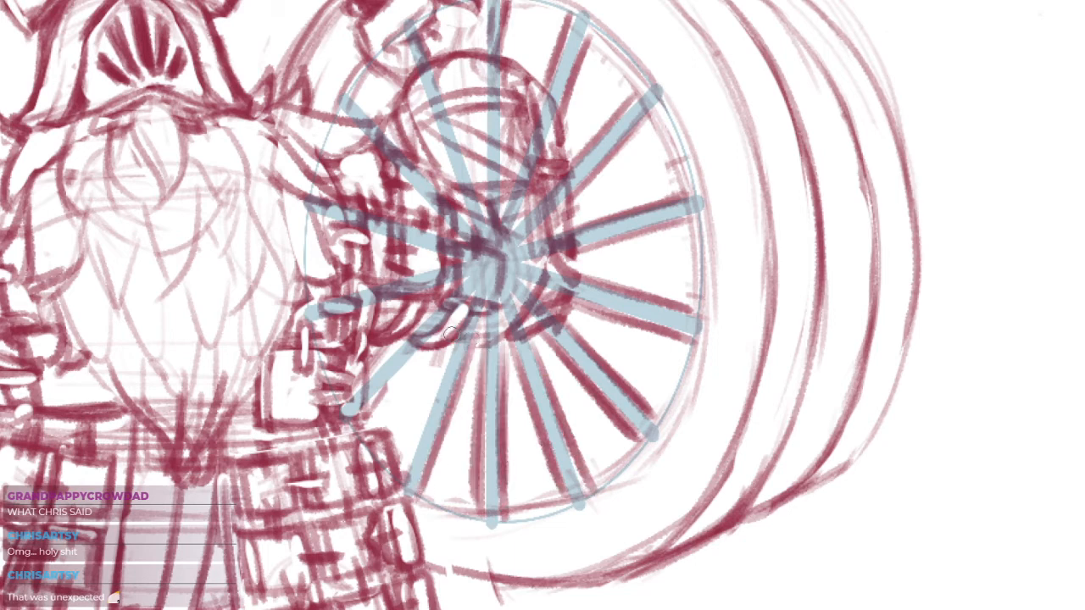
pyautogui.moveTo(453, 346); pyautogui.dragTo(397, 475)
pyautogui.moveTo(451, 348)
pyautogui.mouseDown()
pyautogui.moveTo(405, 476)
pyautogui.moveTo(366, 421)
pyautogui.mouseUp()
pyautogui.moveTo(414, 335); pyautogui.dragTo(358, 385)
# Trace the wheel's inner rim along the guide's ellipse from the top spoke around the right side to the bottom
pyautogui.moveTo(505, 273); pyautogui.dragTo(490, 338)
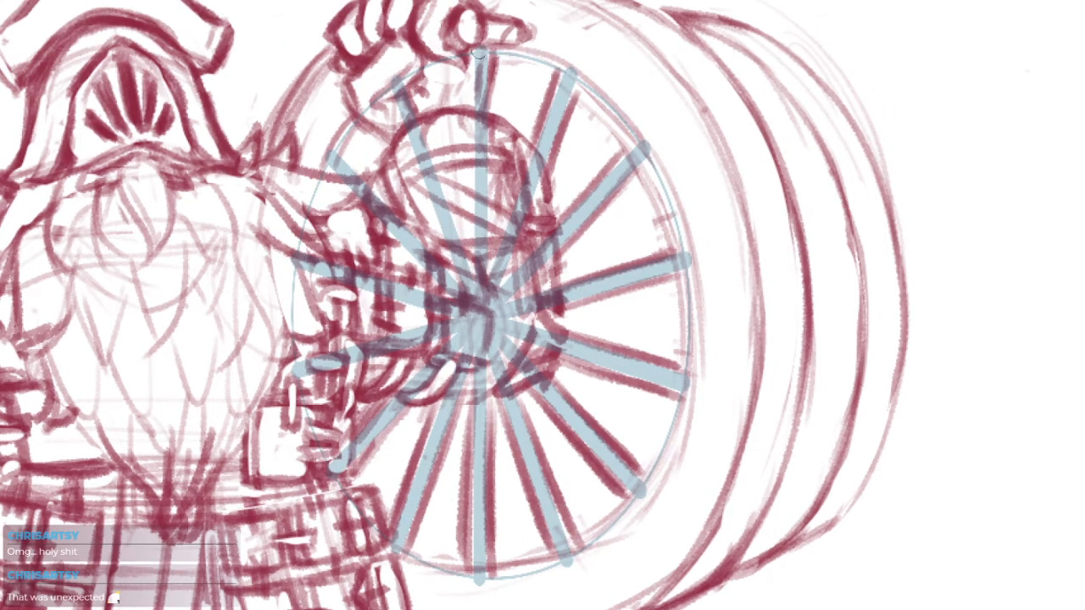
pyautogui.moveTo(479, 53)
pyautogui.mouseDown()
pyautogui.moveTo(537, 65)
pyautogui.moveTo(607, 108)
pyautogui.moveTo(654, 168)
pyautogui.moveTo(685, 320)
pyautogui.moveTo(686, 379)
pyautogui.moveTo(671, 428)
pyautogui.moveTo(621, 518)
pyautogui.moveTo(519, 576)
pyautogui.mouseUp()
pyautogui.moveTo(394, 548)
pyautogui.mouseDown()
pyautogui.moveTo(427, 568)
pyautogui.moveTo(515, 580)
pyautogui.moveTo(440, 575)
pyautogui.moveTo(525, 574)
pyautogui.mouseUp()
pyautogui.hotkey('ctrl', 'z')
pyautogui.moveTo(458, 578)
pyautogui.mouseDown()
pyautogui.moveTo(562, 568)
pyautogui.moveTo(566, 554)
pyautogui.mouseUp()
pyautogui.moveTo(592, 373); pyautogui.dragTo(640, 376)
# Trace the rim's upper-left arc behind the raised arm and sketch the top spoke's edge below the fist
pyautogui.moveTo(399, 124); pyautogui.dragTo(370, 174)
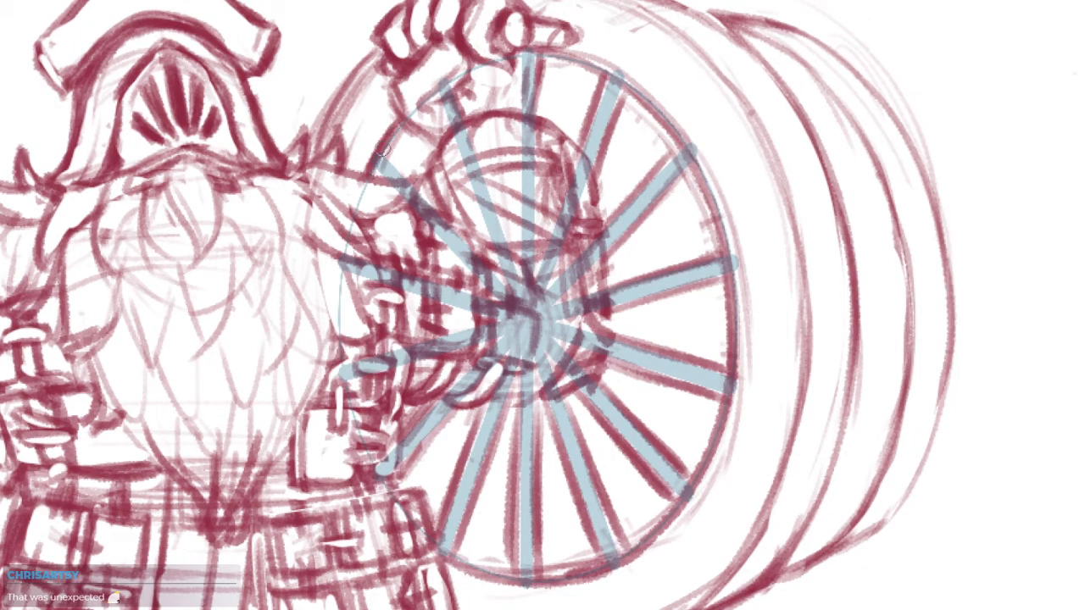
pyautogui.moveTo(412, 143); pyautogui.dragTo(379, 188)
pyautogui.moveTo(681, 264); pyautogui.dragTo(656, 274)
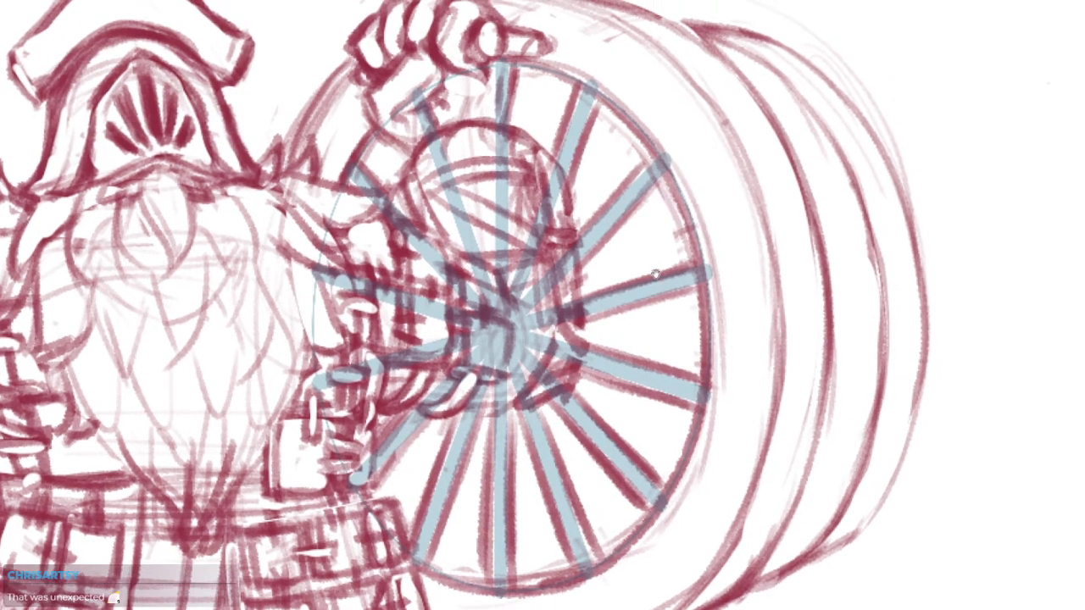
pyautogui.moveTo(517, 65); pyautogui.dragTo(508, 124)
pyautogui.scroll(-4, 576, 143)
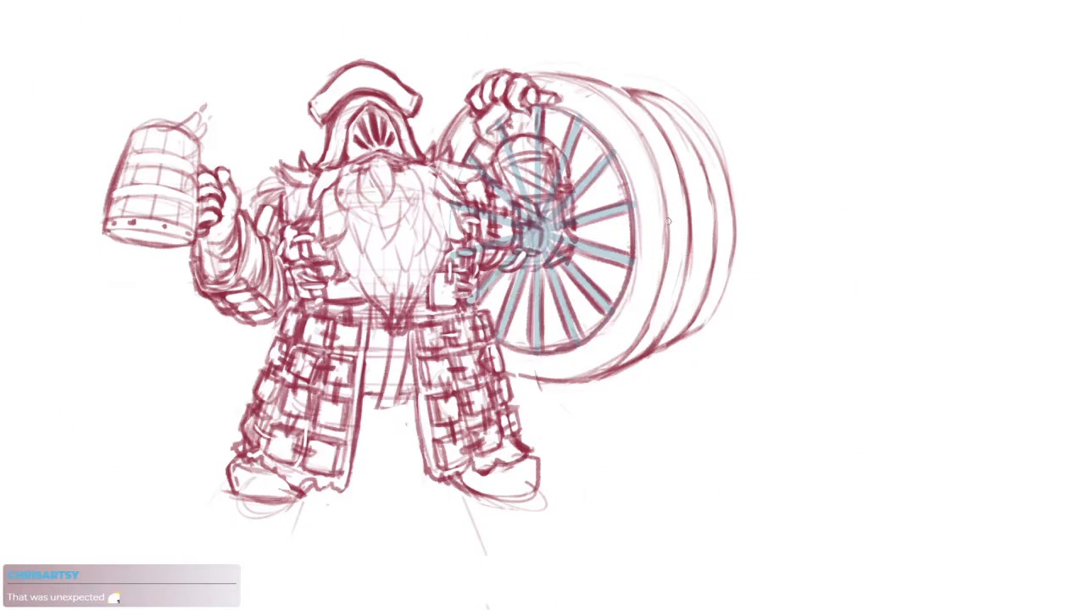
# Reinforce the inner rim's bottom curve with a second line running out from the armoured skirt's edge
pyautogui.scroll(5, 614, 305)
pyautogui.moveTo(613, 320); pyautogui.dragTo(626, 370)
pyautogui.moveTo(365, 416)
pyautogui.mouseDown()
pyautogui.moveTo(433, 445)
pyautogui.moveTo(550, 434)
pyautogui.mouseUp()
pyautogui.moveTo(302, 356); pyautogui.dragTo(358, 410)
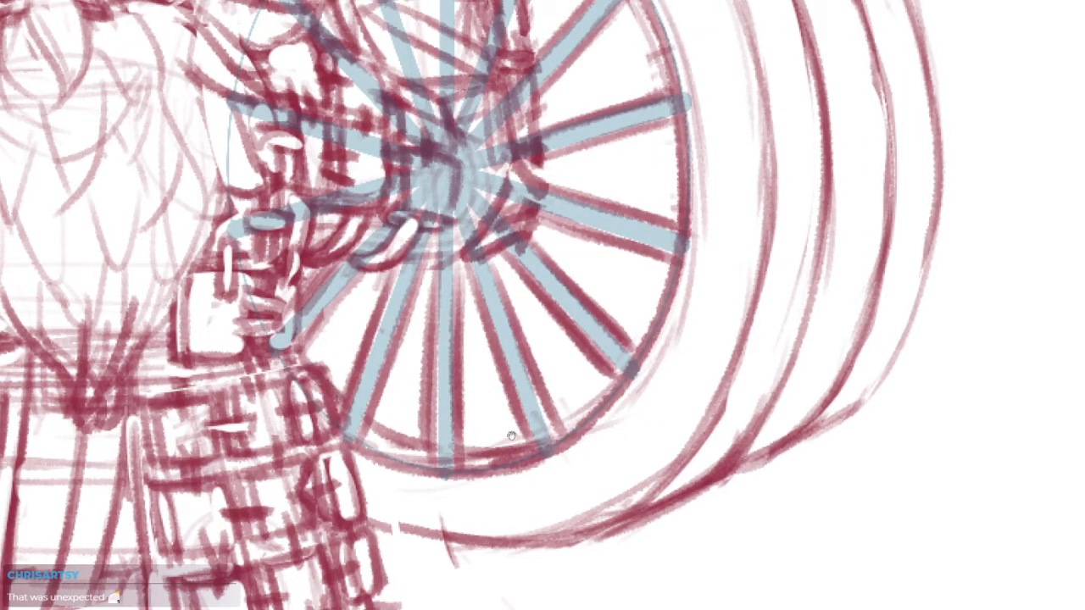
pyautogui.moveTo(511, 436); pyautogui.dragTo(517, 458)
pyautogui.moveTo(431, 442)
pyautogui.mouseDown()
pyautogui.moveTo(434, 500)
pyautogui.moveTo(502, 463)
pyautogui.mouseUp()
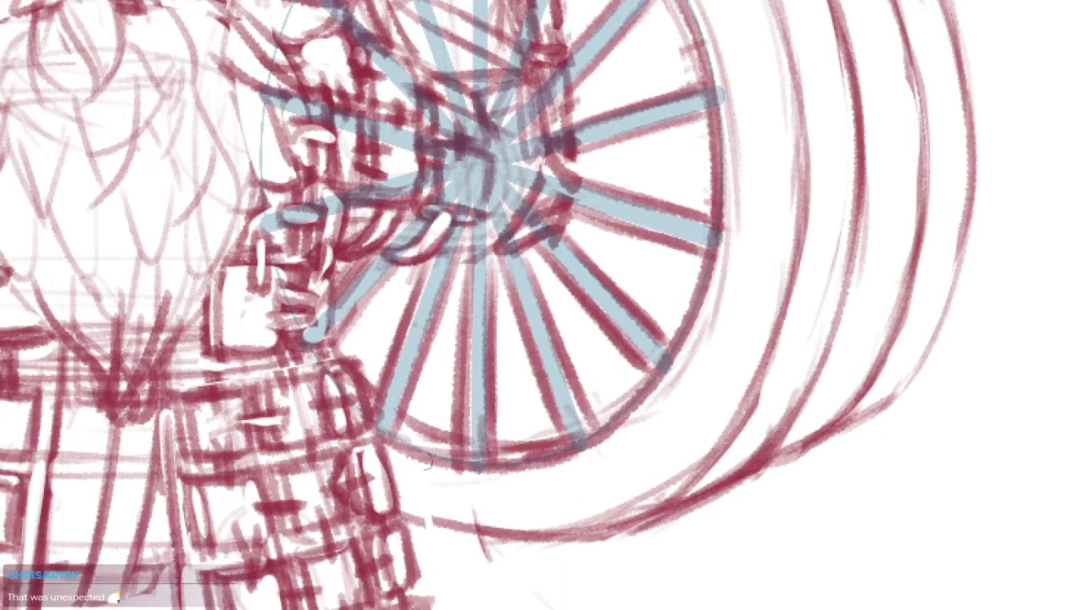
pyautogui.moveTo(386, 453); pyautogui.dragTo(473, 477)
# Redraw the barrel's bottom outer edge as a bolder curve from the armoured skirt to the lower-right side
pyautogui.moveTo(403, 502)
pyautogui.mouseDown()
pyautogui.moveTo(607, 537)
pyautogui.moveTo(595, 481)
pyautogui.moveTo(619, 511)
pyautogui.moveTo(461, 528)
pyautogui.moveTo(640, 514)
pyautogui.mouseUp()
pyautogui.press('e')
pyautogui.press('b')
pyautogui.hotkey('ctrl', 'z')
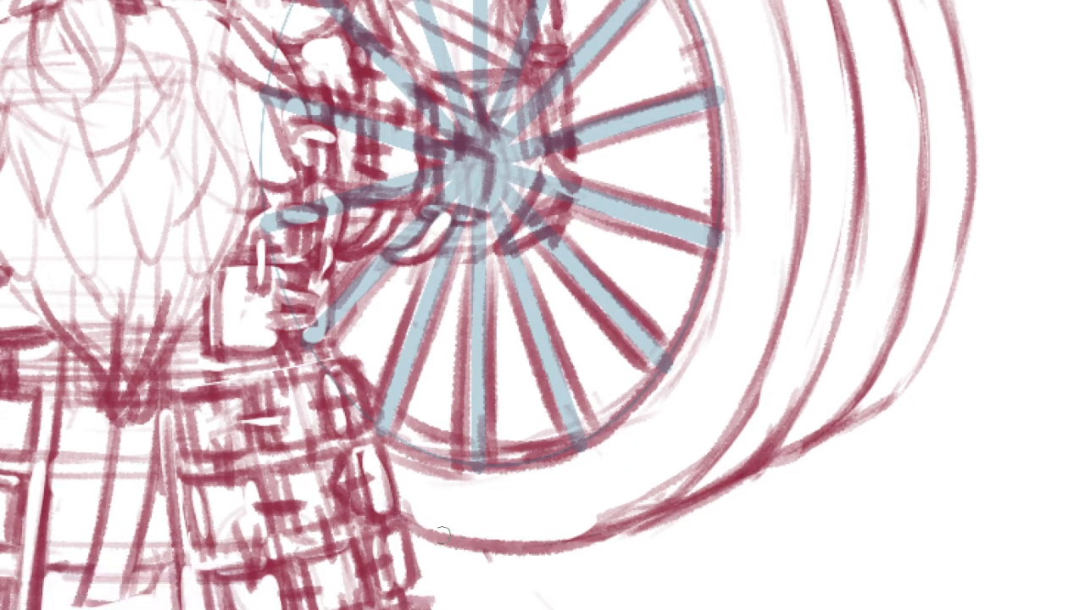
pyautogui.moveTo(443, 535); pyautogui.dragTo(665, 506)
pyautogui.moveTo(578, 533); pyautogui.dragTo(689, 463)
pyautogui.scroll(-5, 754, 432)
pyautogui.moveTo(760, 438); pyautogui.dragTo(701, 426)
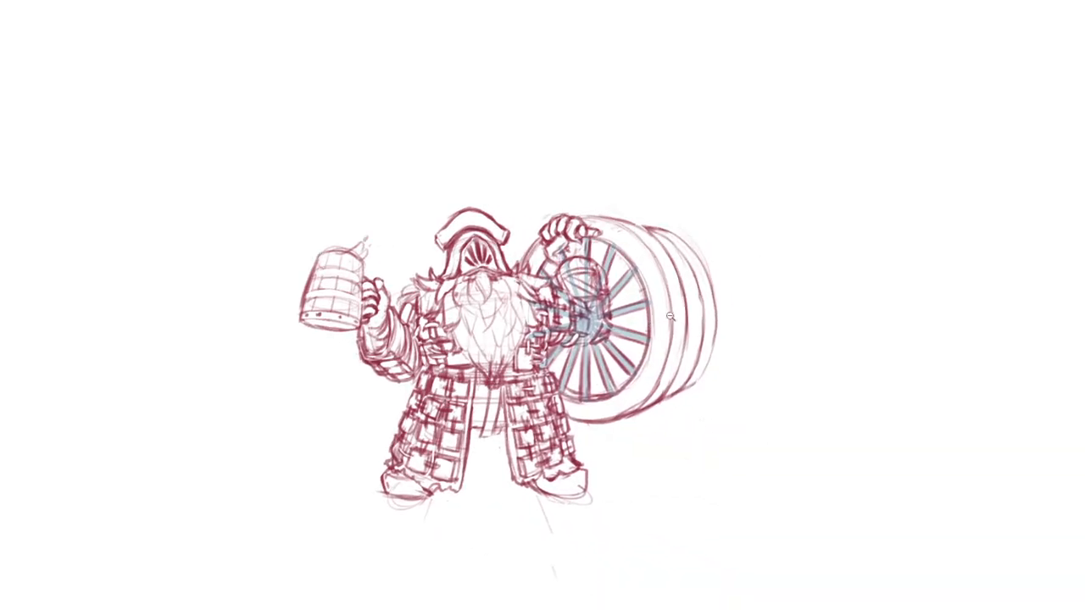
pyautogui.scroll(5, 670, 316)
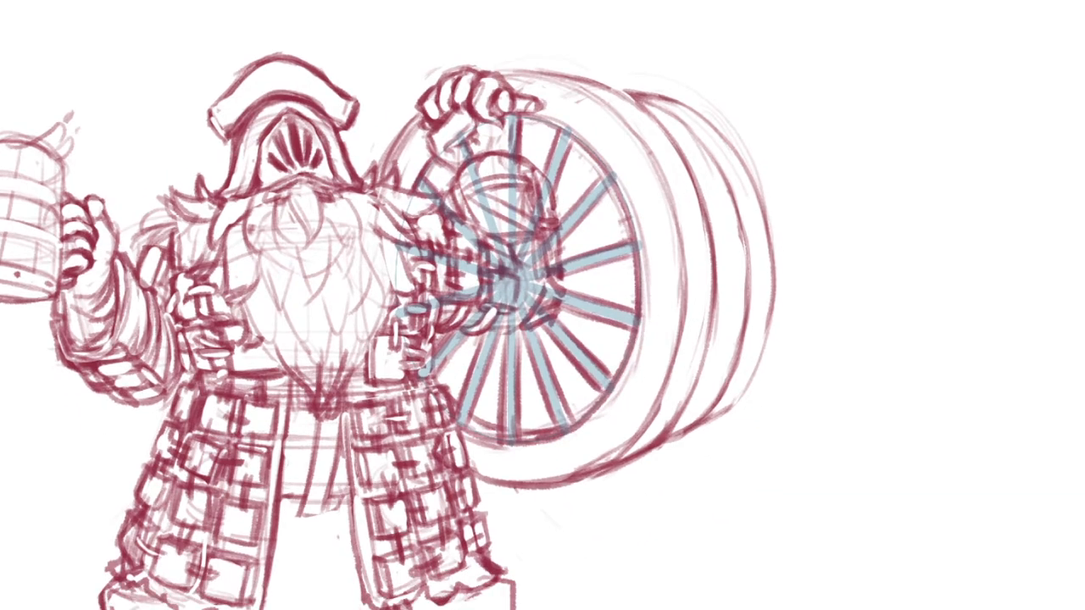
pyautogui.moveTo(652, 325); pyautogui.dragTo(643, 301)
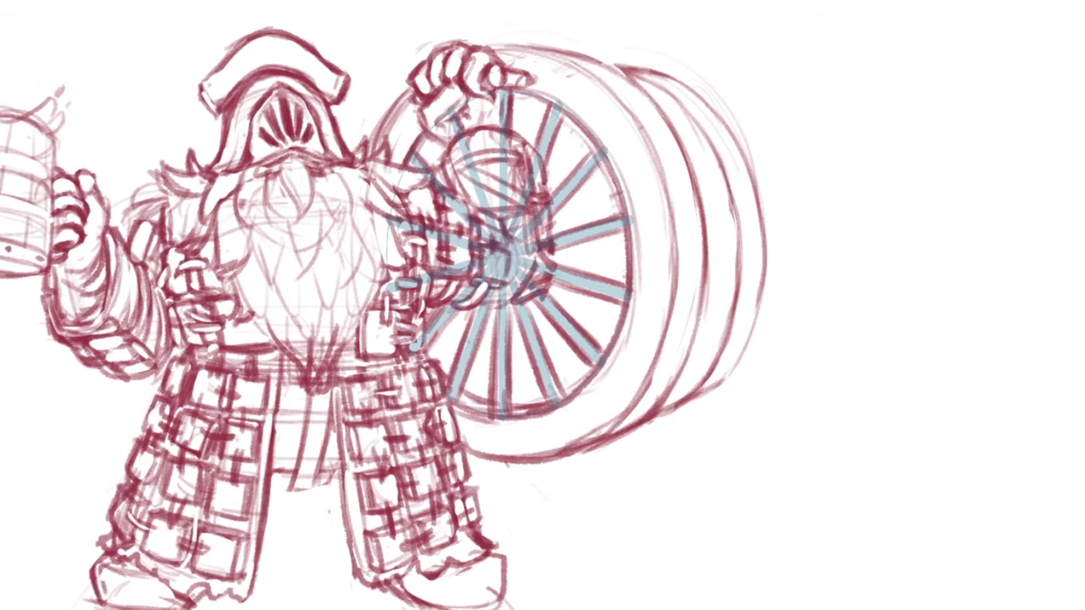
pyautogui.scroll(3, 602, 137)
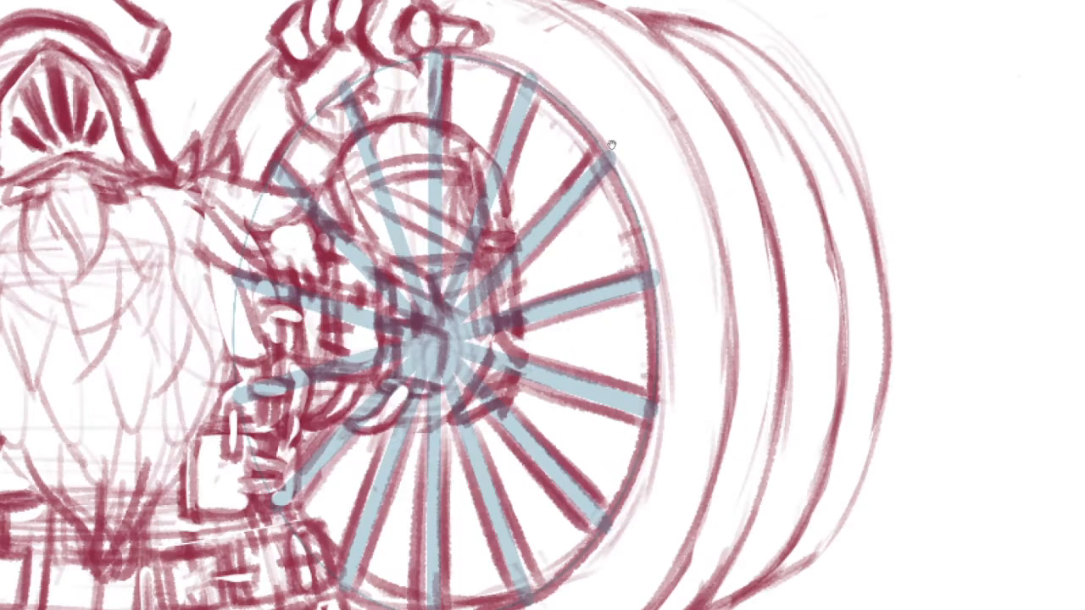
# Draw a second rim line just outside the spoked opening, from the upper spokes around the right side to the bottom
pyautogui.moveTo(529, 75); pyautogui.dragTo(613, 161)
pyautogui.moveTo(481, 37)
pyautogui.mouseDown()
pyautogui.moveTo(551, 83)
pyautogui.moveTo(627, 161)
pyautogui.moveTo(666, 254)
pyautogui.moveTo(666, 390)
pyautogui.mouseUp()
pyautogui.scroll(-2, 665, 227)
pyautogui.moveTo(663, 197)
pyautogui.mouseDown()
pyautogui.moveTo(667, 324)
pyautogui.moveTo(637, 427)
pyautogui.moveTo(597, 476)
pyautogui.moveTo(669, 325)
pyautogui.moveTo(617, 462)
pyautogui.moveTo(589, 498)
pyautogui.mouseUp()
pyautogui.hotkey('ctrl', 'z')
pyautogui.moveTo(376, 540); pyautogui.dragTo(563, 526)
pyautogui.moveTo(499, 551); pyautogui.dragTo(595, 490)
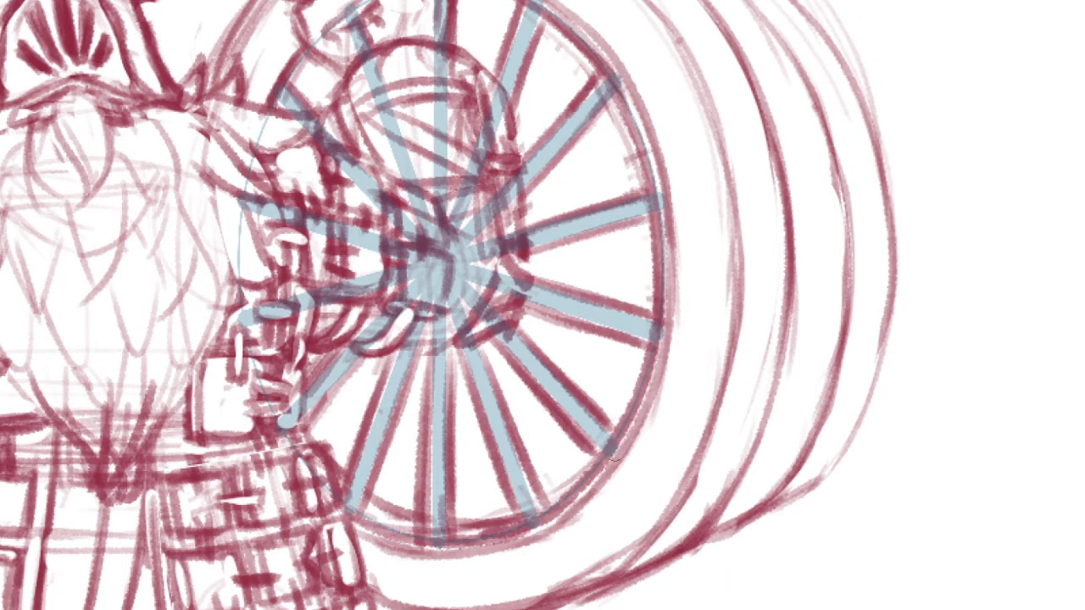
# Strengthen the front face's outer edge along the right side down to its lower-right curve
pyautogui.scroll(-5, 624, 444)
pyautogui.moveTo(705, 395); pyautogui.dragTo(673, 334)
pyautogui.scroll(4, 671, 334)
pyautogui.moveTo(490, 23)
pyautogui.mouseDown()
pyautogui.moveTo(559, 75)
pyautogui.moveTo(649, 254)
pyautogui.moveTo(587, 508)
pyautogui.moveTo(526, 573)
pyautogui.mouseUp()
pyautogui.moveTo(649, 345)
pyautogui.mouseDown()
pyautogui.moveTo(612, 484)
pyautogui.moveTo(539, 548)
pyautogui.mouseUp()
pyautogui.press('e')
pyautogui.hotkey('ctrl', 'z')
pyautogui.moveTo(643, 378); pyautogui.dragTo(509, 580)
pyautogui.press('e')
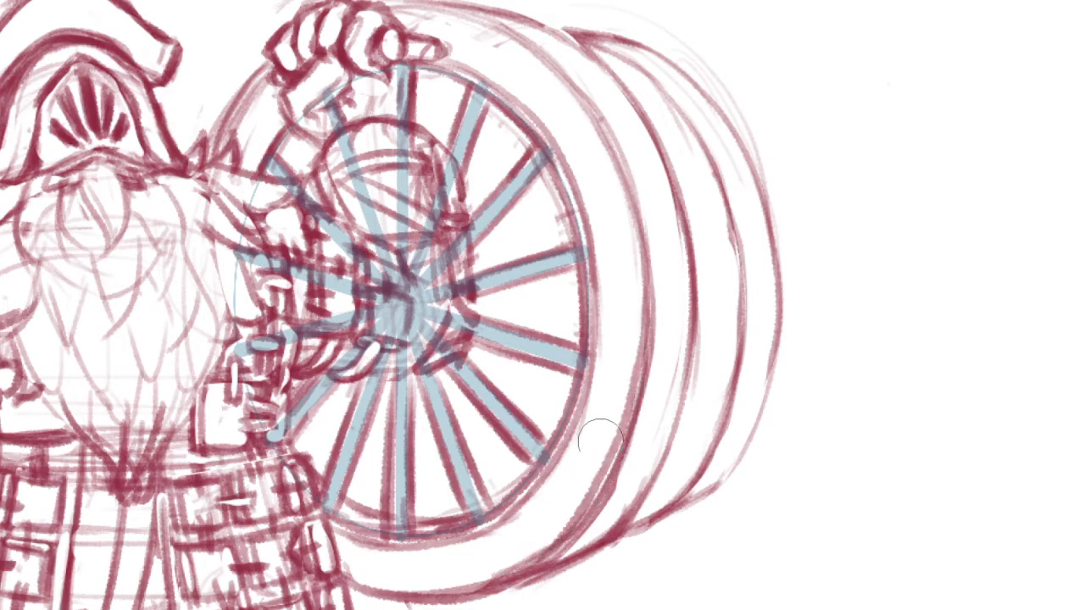
# Erase the stray lines inside the front face's lower-right edge and redraw that edge as one bold curve
pyautogui.moveTo(596, 449); pyautogui.dragTo(509, 543)
pyautogui.moveTo(623, 333); pyautogui.dragTo(596, 468)
pyautogui.moveTo(641, 365); pyautogui.dragTo(491, 580)
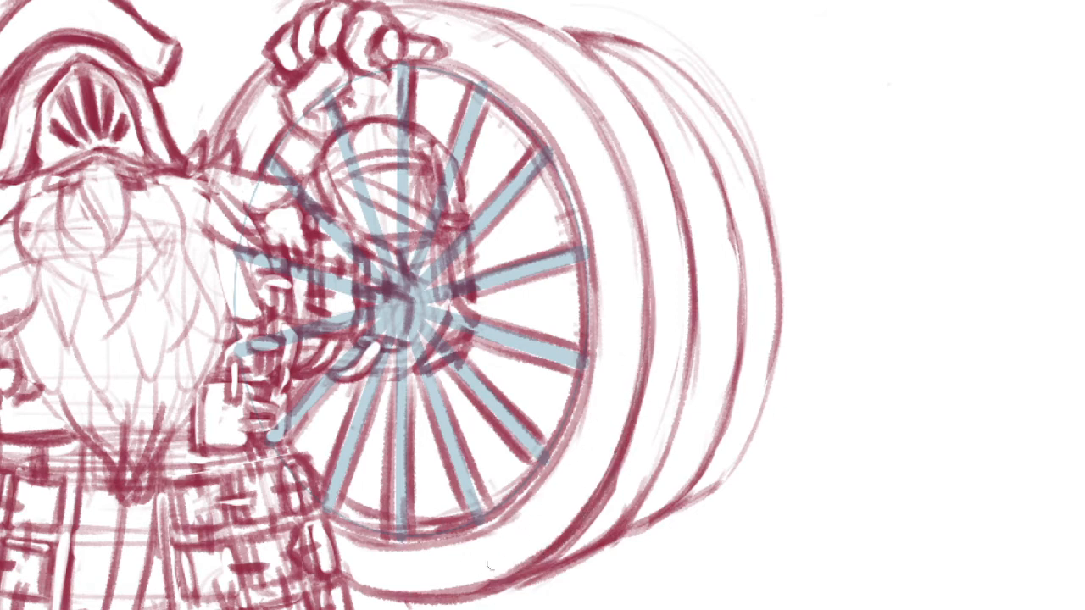
pyautogui.moveTo(563, 467)
pyautogui.mouseDown()
pyautogui.moveTo(578, 385)
pyautogui.moveTo(635, 458)
pyautogui.moveTo(588, 426)
pyautogui.moveTo(575, 484)
pyautogui.mouseUp()
pyautogui.hotkey('ctrl', '-')
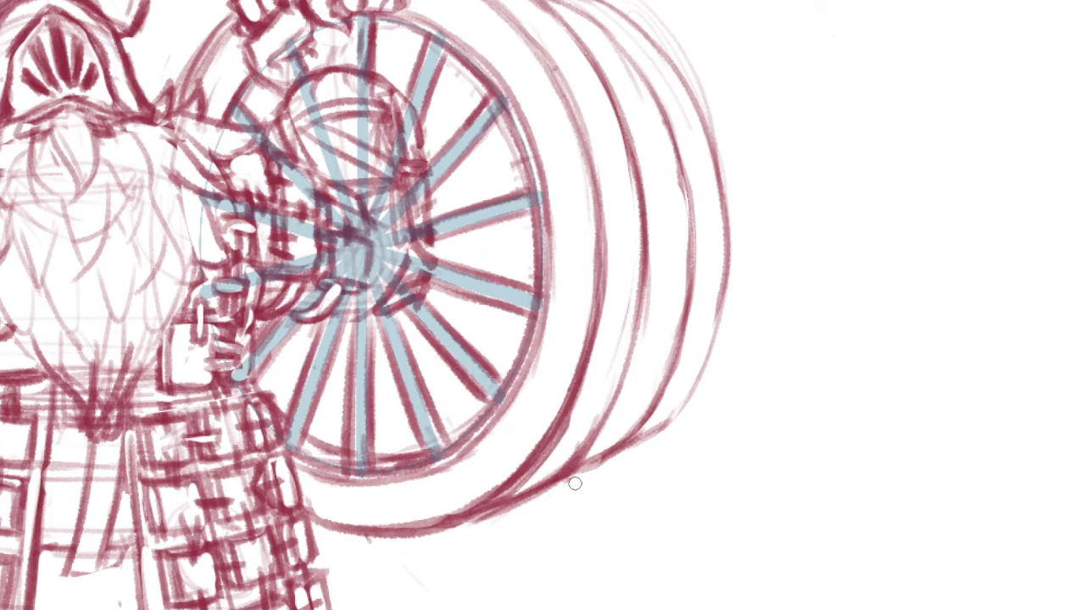
# Sketch jagged chip outlines on the front face's outer band at the upper right and at the right edge
pyautogui.moveTo(574, 152); pyautogui.dragTo(672, 269)
pyautogui.scroll(1, 555, 136)
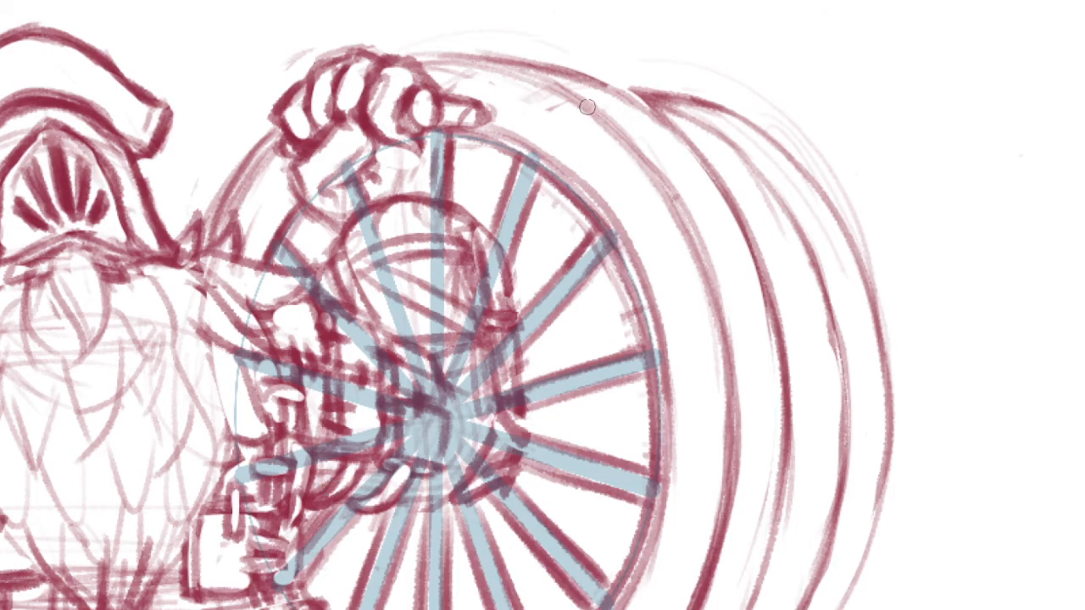
pyautogui.moveTo(580, 108)
pyautogui.mouseDown()
pyautogui.moveTo(599, 158)
pyautogui.moveTo(648, 174)
pyautogui.mouseUp()
pyautogui.moveTo(676, 336); pyautogui.dragTo(668, 213)
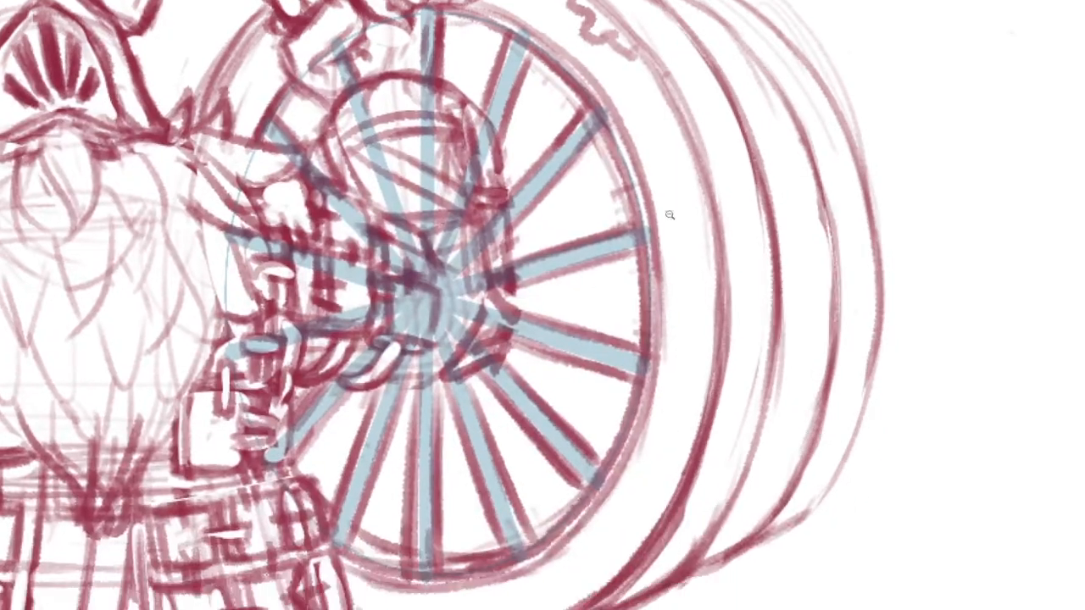
pyautogui.scroll(-1, 668, 212)
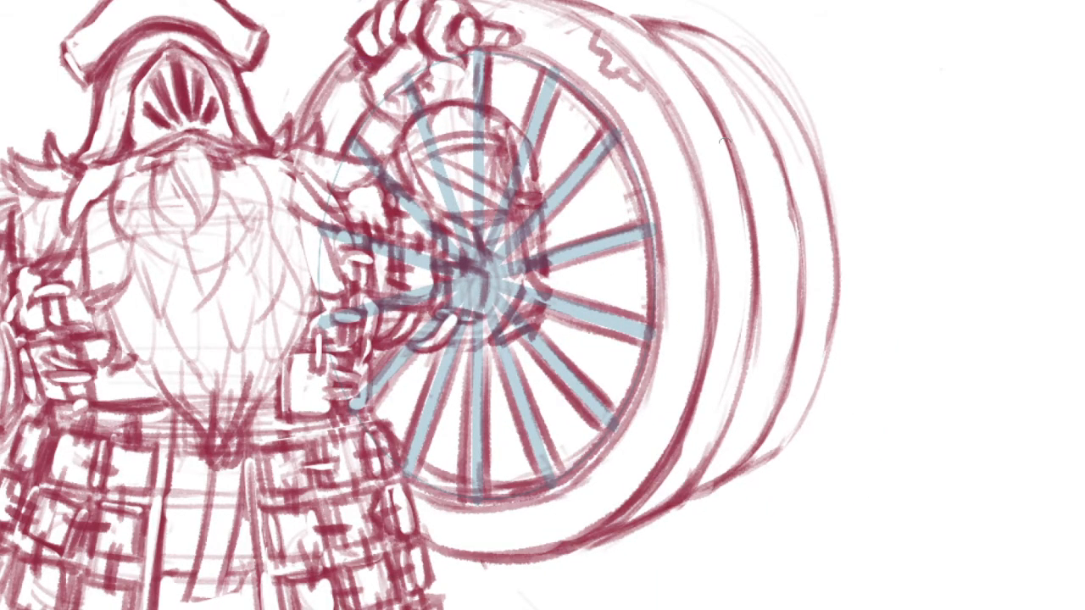
pyautogui.moveTo(695, 280)
pyautogui.mouseDown()
pyautogui.moveTo(689, 336)
pyautogui.moveTo(701, 340)
pyautogui.mouseUp()
pyautogui.moveTo(652, 429); pyautogui.dragTo(663, 386)
# Sketch a jagged chip outline on the front face's outer band at its lower-right edge and darken its contour
pyautogui.moveTo(589, 473); pyautogui.dragTo(627, 464)
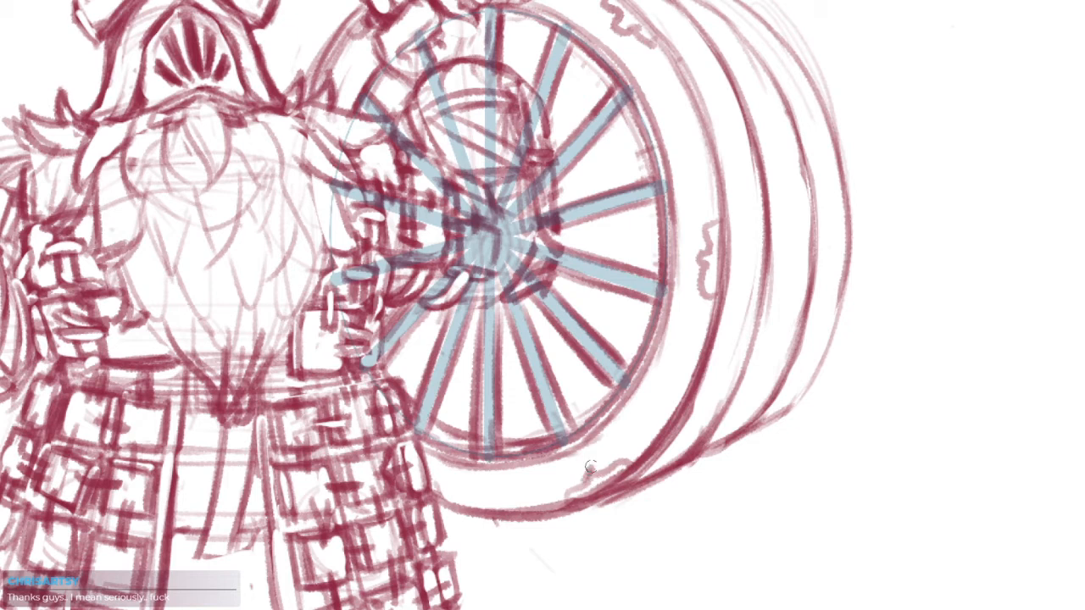
pyautogui.moveTo(590, 474); pyautogui.dragTo(605, 476)
pyautogui.moveTo(610, 485)
pyautogui.mouseDown()
pyautogui.moveTo(609, 476)
pyautogui.moveTo(570, 495)
pyautogui.mouseUp()
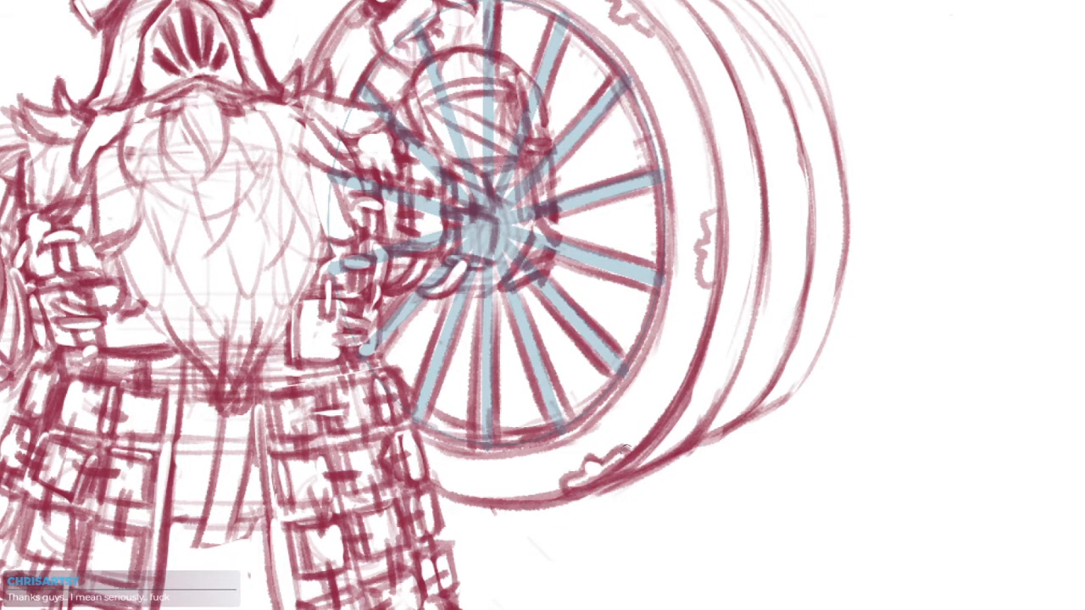
pyautogui.moveTo(626, 449); pyautogui.dragTo(651, 439)
pyautogui.moveTo(584, 389); pyautogui.dragTo(571, 438)
pyautogui.moveTo(702, 357)
pyautogui.mouseDown()
pyautogui.moveTo(721, 347)
pyautogui.moveTo(693, 345)
pyautogui.mouseUp()
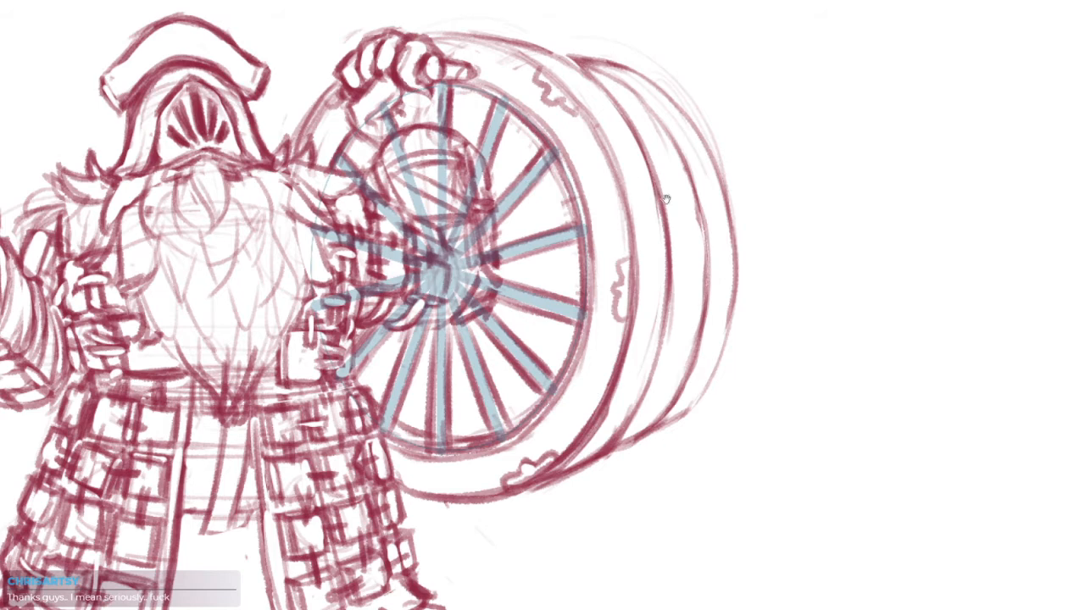
pyautogui.moveTo(666, 199); pyautogui.dragTo(663, 203)
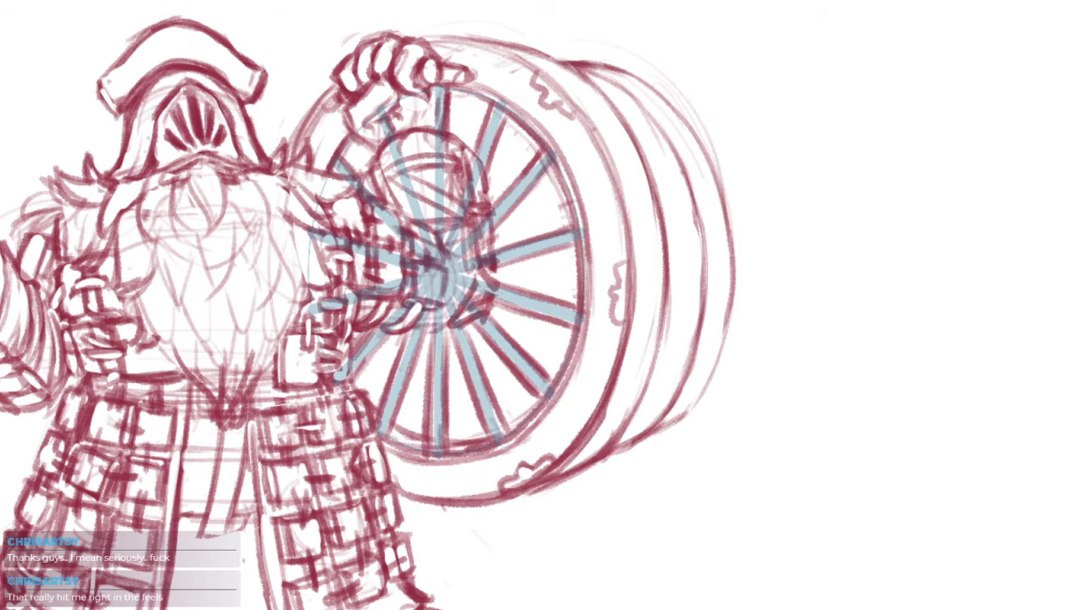
pyautogui.moveTo(676, 159); pyautogui.dragTo(672, 158)
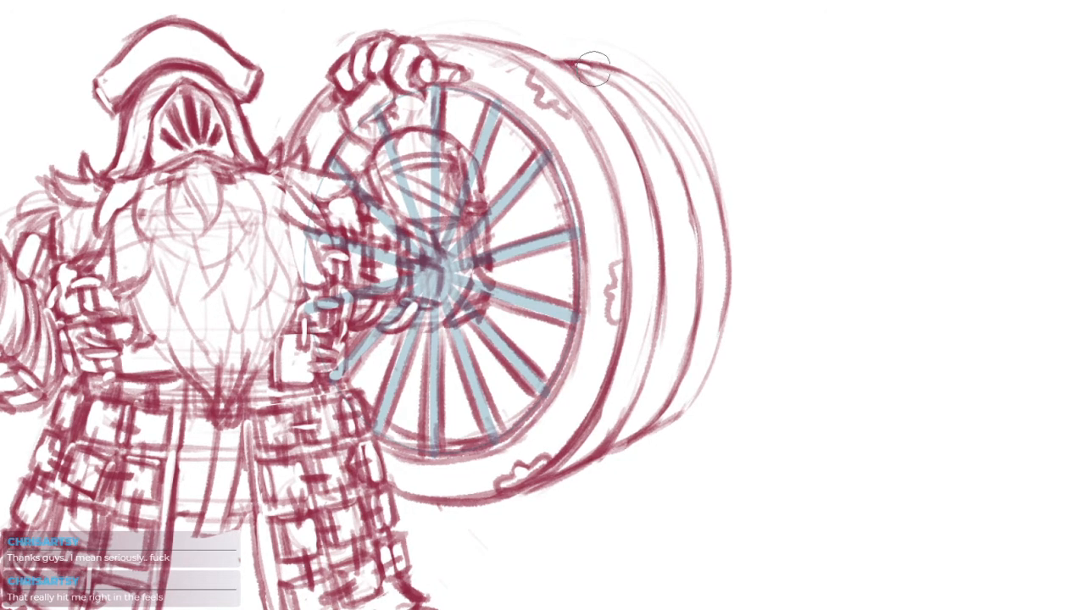
# Lighten the loose lines behind the front face's upper-right edge and rework the upper part of the hoop curve
pyautogui.moveTo(568, 63)
pyautogui.mouseDown()
pyautogui.moveTo(613, 73)
pyautogui.moveTo(602, 80)
pyautogui.moveTo(697, 142)
pyautogui.mouseUp()
pyautogui.press('b')
pyautogui.moveTo(607, 84); pyautogui.dragTo(665, 140)
pyautogui.moveTo(640, 105); pyautogui.dragTo(676, 168)
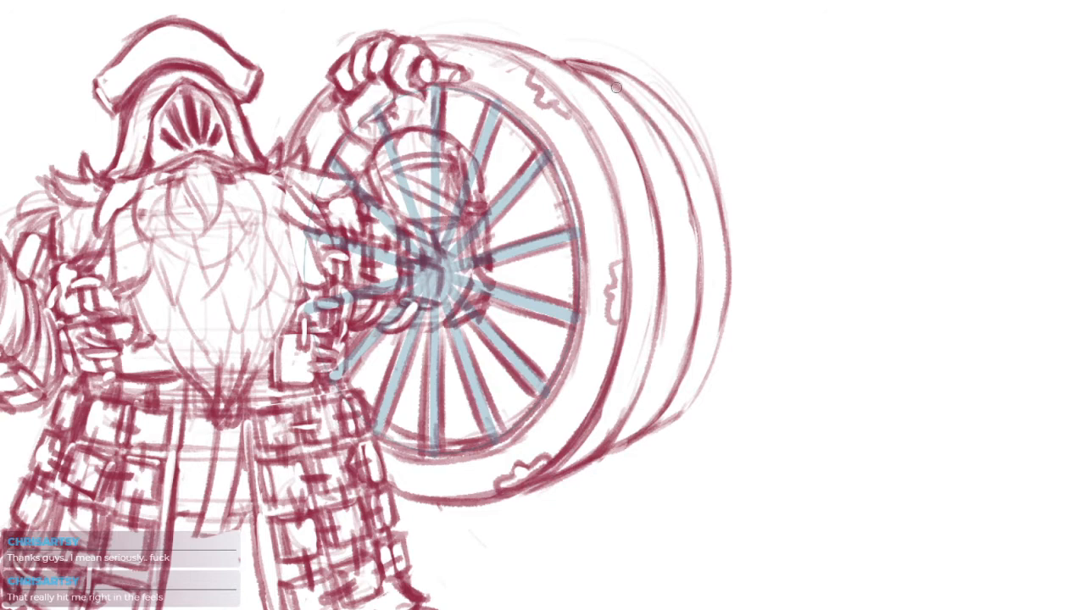
pyautogui.hotkey('ctrl', 'z')
# Redraw the rear hoop as a bolder curve down the barrel's right side to the bottom edge
pyautogui.moveTo(670, 151); pyautogui.dragTo(699, 304)
pyautogui.moveTo(689, 218)
pyautogui.mouseDown()
pyautogui.moveTo(671, 398)
pyautogui.moveTo(612, 448)
pyautogui.moveTo(676, 415)
pyautogui.moveTo(689, 392)
pyautogui.mouseUp()
pyautogui.moveTo(664, 407); pyautogui.dragTo(634, 436)
pyautogui.moveTo(625, 440); pyautogui.dragTo(649, 427)
pyautogui.moveTo(642, 391); pyautogui.dragTo(614, 438)
pyautogui.moveTo(678, 378)
pyautogui.mouseDown()
pyautogui.moveTo(639, 431)
pyautogui.moveTo(669, 372)
pyautogui.mouseUp()
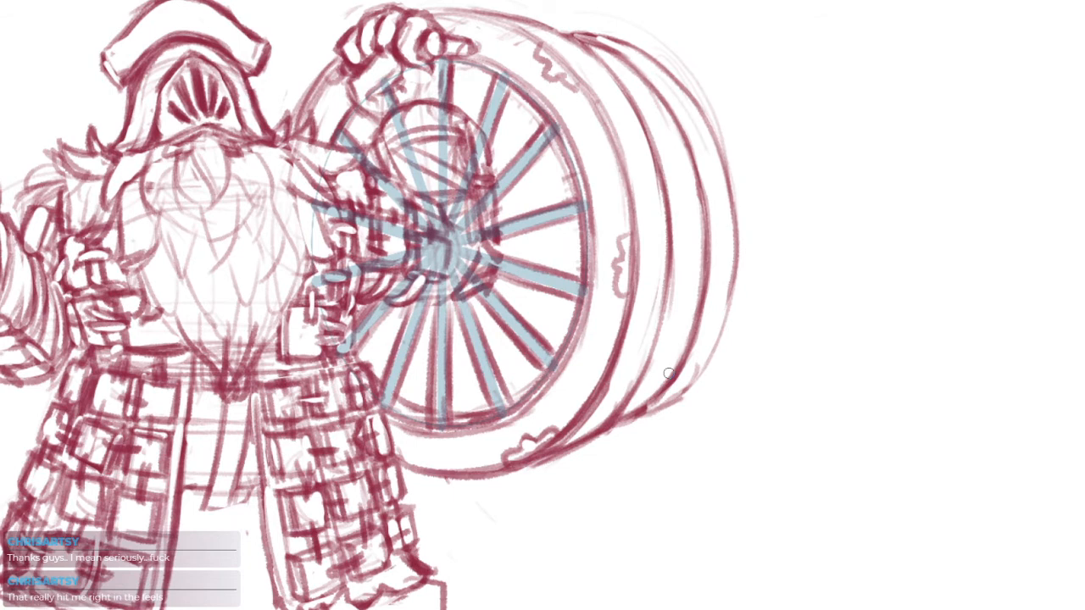
pyautogui.moveTo(679, 289); pyautogui.dragTo(640, 302)
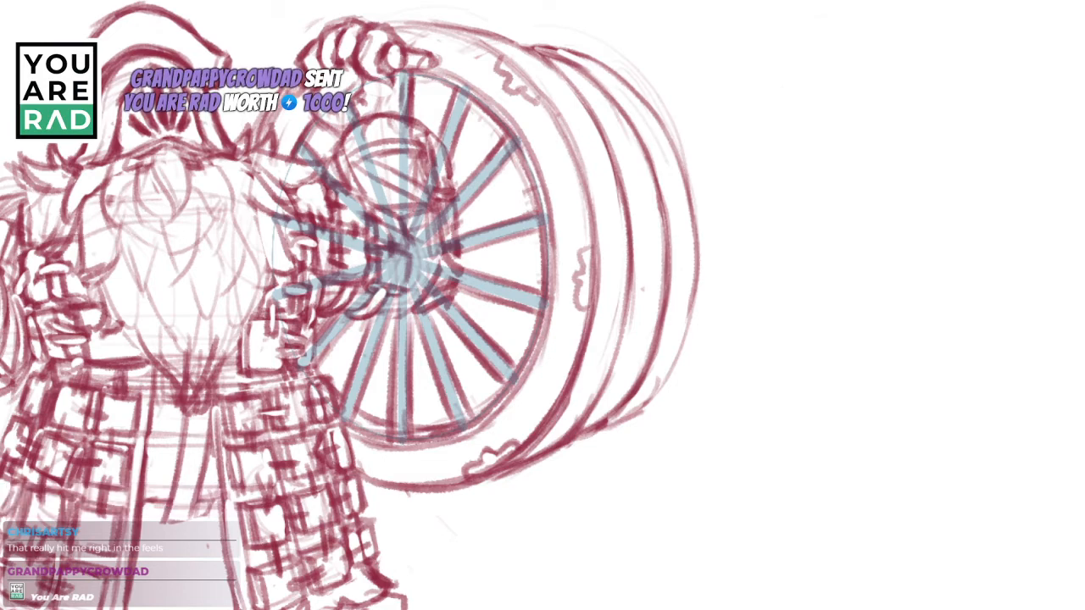
# Switch to the browser and examine the spoked wooden wheel concept art as reference, then return to the sketch
pyautogui.hotkey('alt', 'Tab')
pyautogui.moveTo(1044, 0); pyautogui.dragTo(986, 0)
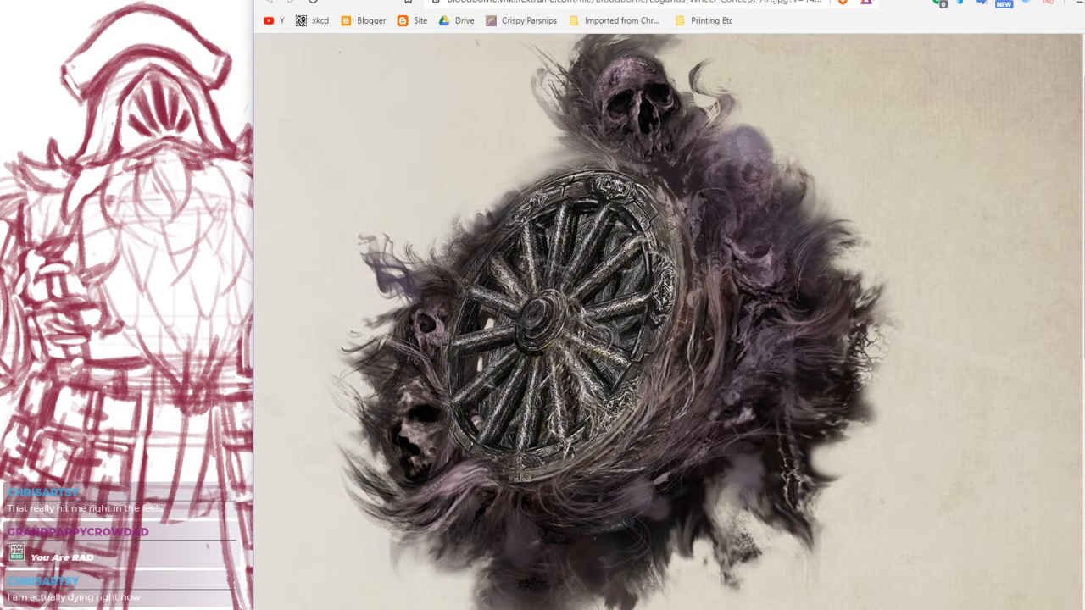
pyautogui.moveTo(670, 0); pyautogui.dragTo(763, 0)
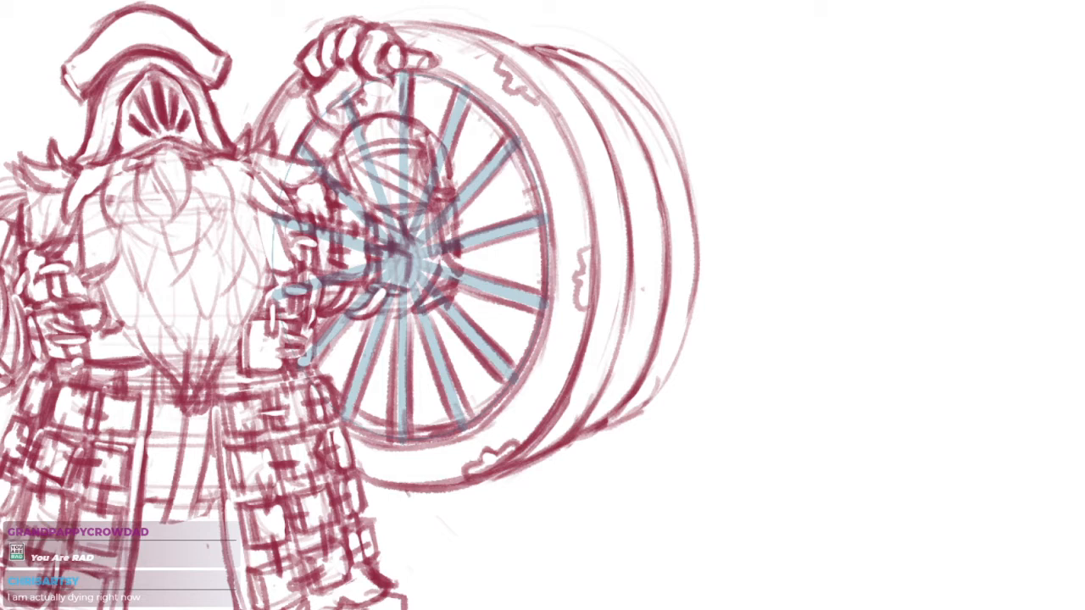
pyautogui.moveTo(586, 256); pyautogui.dragTo(577, 289)
pyautogui.moveTo(598, 227)
pyautogui.mouseDown()
pyautogui.moveTo(562, 315)
pyautogui.moveTo(591, 297)
pyautogui.mouseUp()
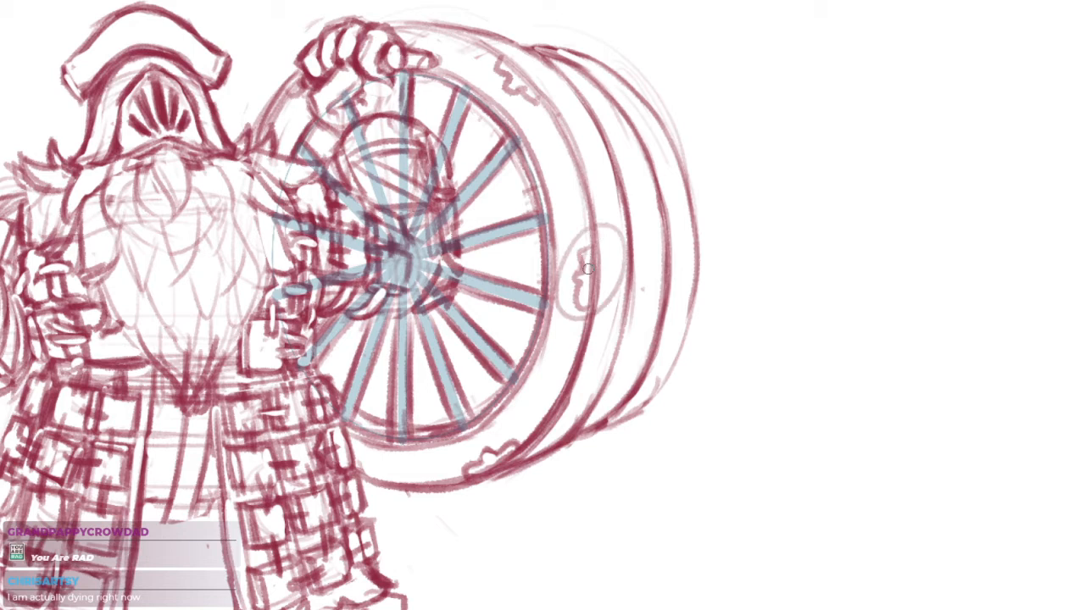
pyautogui.hotkey('ctrl', 'z')
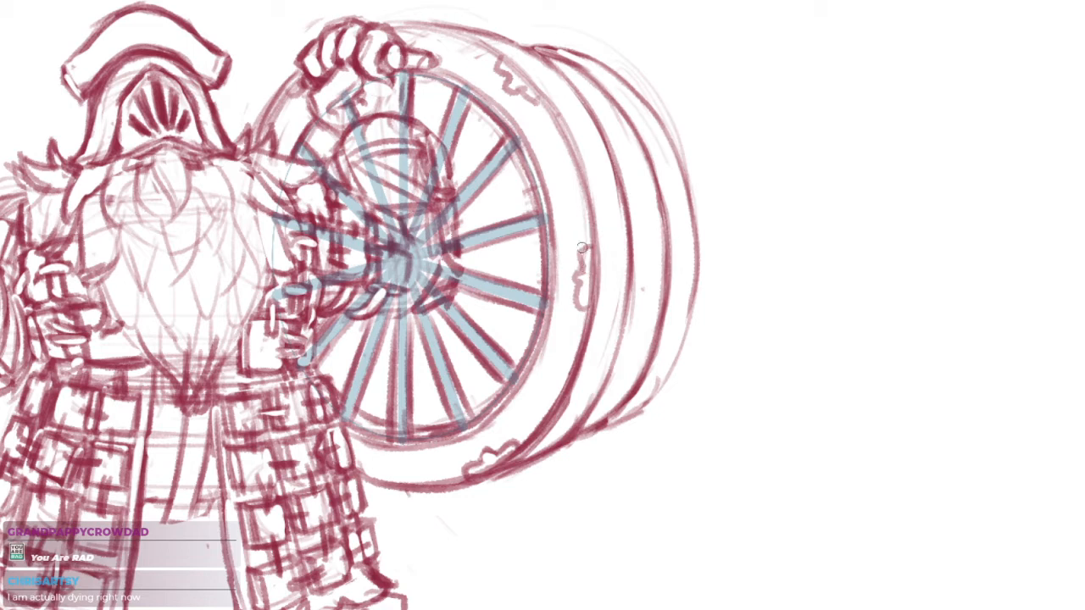
# Erase parts of the chip at the front face's right edge and redraw it with a deeper, cracked notch
pyautogui.moveTo(585, 248)
pyautogui.mouseDown()
pyautogui.moveTo(572, 305)
pyautogui.moveTo(582, 249)
pyautogui.moveTo(572, 310)
pyautogui.mouseUp()
pyautogui.press('e')
pyautogui.moveTo(581, 242)
pyautogui.mouseDown()
pyautogui.moveTo(572, 296)
pyautogui.moveTo(578, 275)
pyautogui.moveTo(585, 315)
pyautogui.mouseUp()
pyautogui.press('b')
pyautogui.hotkey('ctrl', 'z')
pyautogui.press('e')
pyautogui.moveTo(576, 269); pyautogui.dragTo(578, 270)
pyautogui.press('b')
pyautogui.moveTo(587, 246)
pyautogui.mouseDown()
pyautogui.moveTo(574, 280)
pyautogui.moveTo(581, 298)
pyautogui.mouseUp()
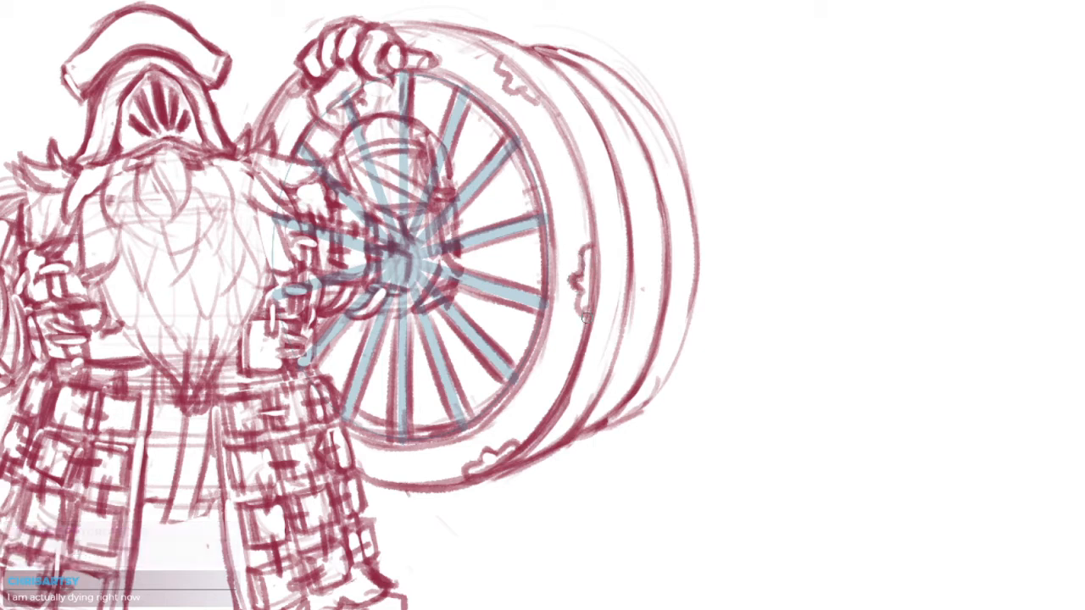
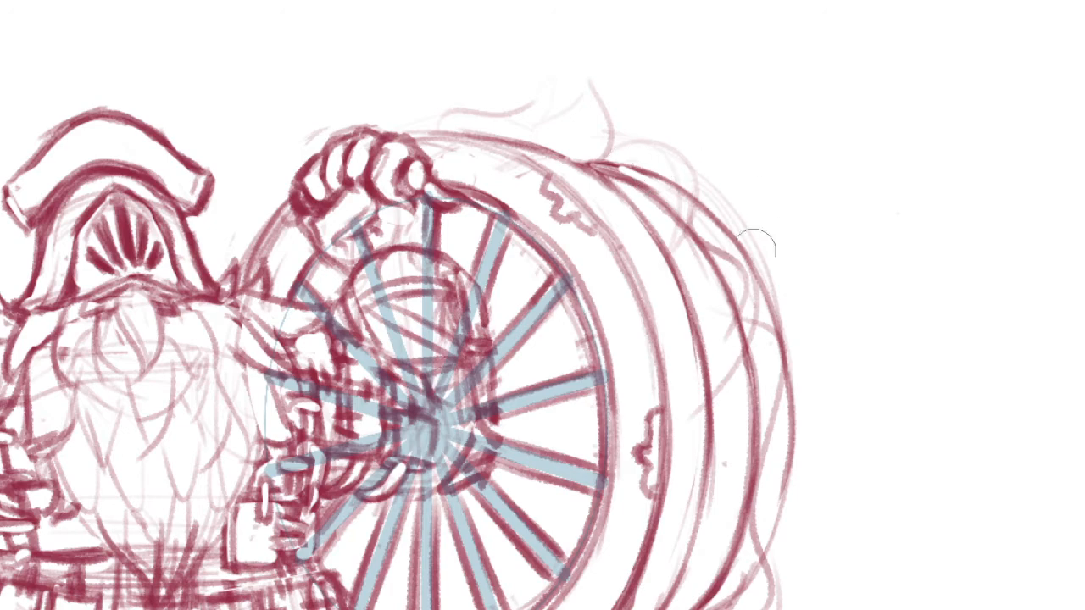
# Sketch loose smoke-like puffs beneath the wheel and a larger curl rising above its upper edge
pyautogui.moveTo(762, 281); pyautogui.dragTo(719, 326)
pyautogui.moveTo(840, 374); pyautogui.dragTo(836, 280)
pyautogui.moveTo(651, 356); pyautogui.dragTo(691, 386)
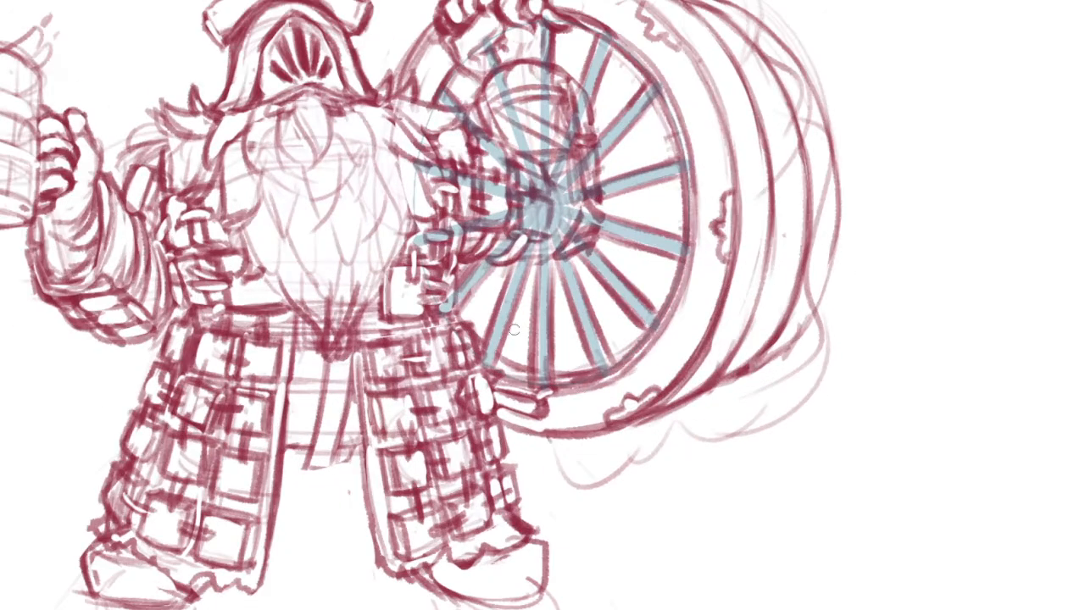
pyautogui.moveTo(514, 330); pyautogui.dragTo(487, 331)
pyautogui.moveTo(481, 421); pyautogui.dragTo(552, 463)
pyautogui.hotkey('ctrl', 'z')
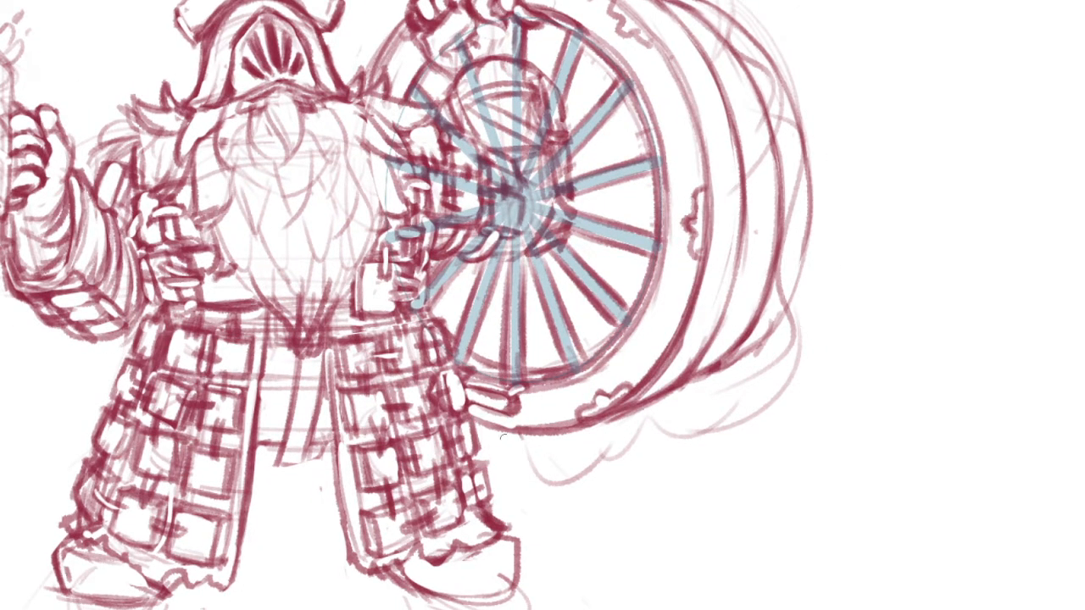
pyautogui.moveTo(480, 449)
pyautogui.mouseDown()
pyautogui.moveTo(557, 492)
pyautogui.moveTo(578, 477)
pyautogui.mouseUp()
pyautogui.moveTo(724, 308)
pyautogui.mouseDown()
pyautogui.moveTo(749, 375)
pyautogui.moveTo(744, 493)
pyautogui.mouseUp()
pyautogui.moveTo(585, 66); pyautogui.dragTo(719, 199)
pyautogui.moveTo(605, 268); pyautogui.dragTo(629, 275)
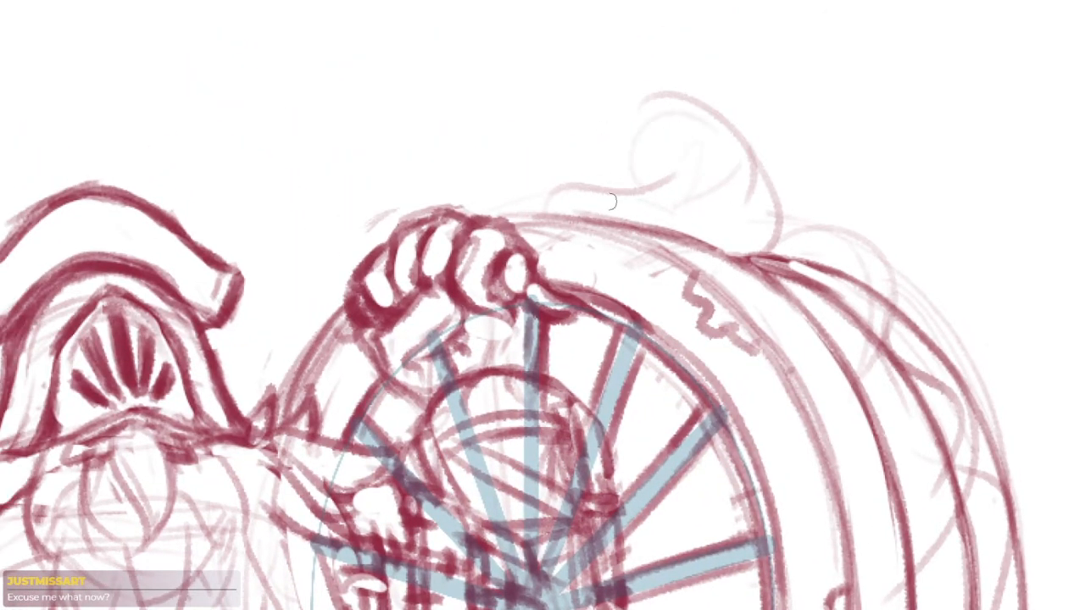
# Sketch faint flowing wisps rising above the hand on the rim, undoing unwanted strokes along the way
pyautogui.moveTo(577, 151); pyautogui.dragTo(469, 190)
pyautogui.moveTo(274, 366); pyautogui.dragTo(291, 283)
pyautogui.moveTo(327, 245)
pyautogui.mouseDown()
pyautogui.moveTo(366, 204)
pyautogui.moveTo(460, 167)
pyautogui.moveTo(375, 182)
pyautogui.moveTo(433, 98)
pyautogui.moveTo(477, 189)
pyautogui.mouseUp()
pyautogui.hotkey('ctrl', 'z')
pyautogui.hotkey('ctrl', 'z')
pyautogui.hotkey('ctrl', 'z')
pyautogui.hotkey('ctrl', 'z')
pyautogui.moveTo(356, 196)
pyautogui.mouseDown()
pyautogui.moveTo(438, 97)
pyautogui.moveTo(477, 147)
pyautogui.mouseUp()
pyautogui.moveTo(575, 290); pyautogui.dragTo(558, 291)
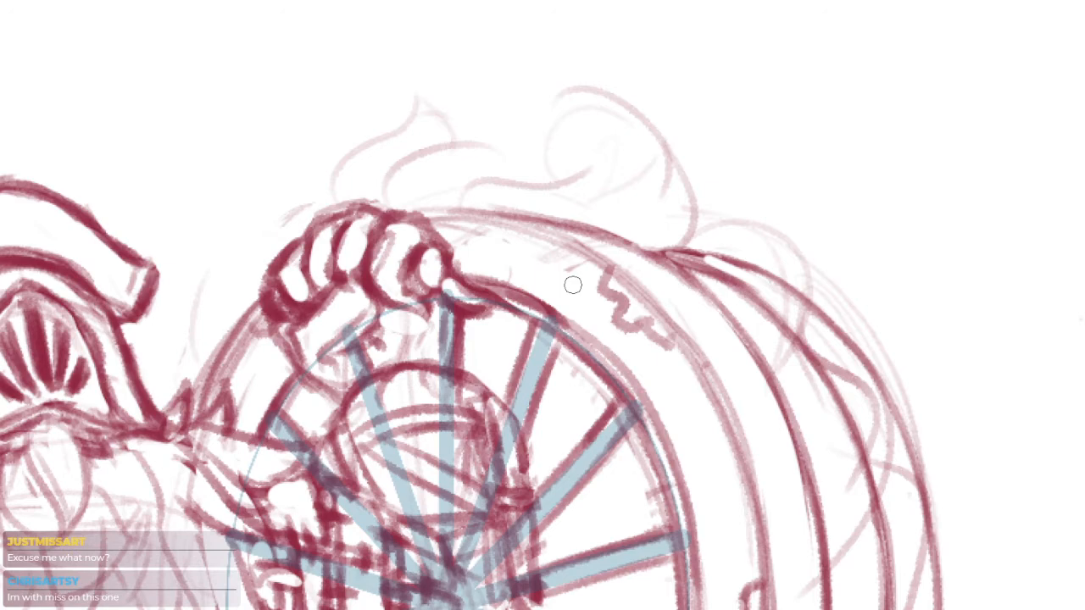
# Add a faint looping curl to the smoke above the barrel's upper-right edge
pyautogui.moveTo(789, 367); pyautogui.dragTo(674, 134)
pyautogui.moveTo(714, 188); pyautogui.dragTo(715, 207)
pyautogui.hotkey('ctrl', '-')
pyautogui.moveTo(685, 339); pyautogui.dragTo(767, 272)
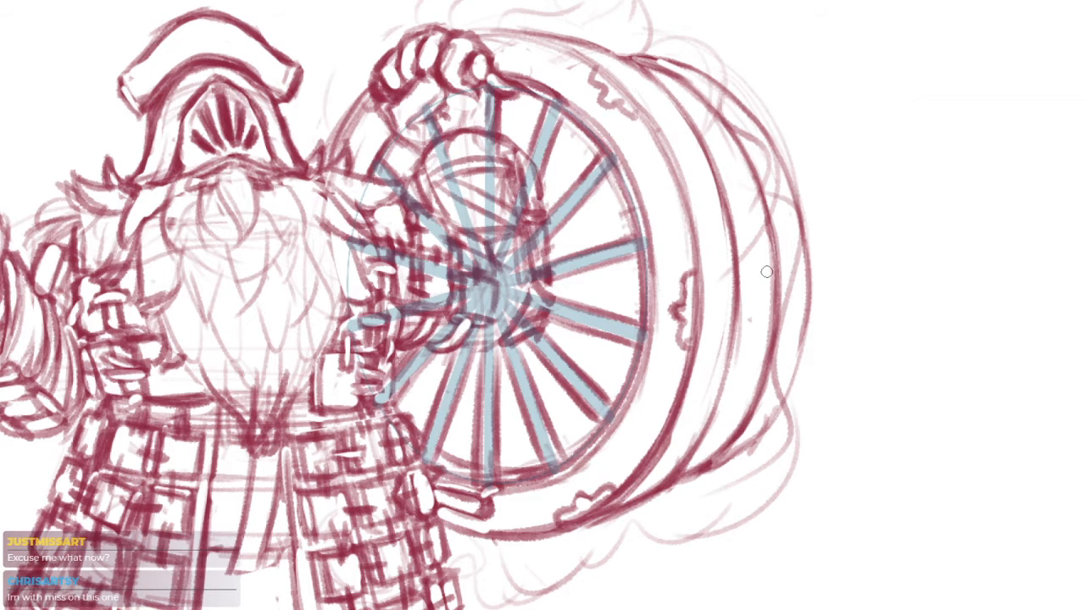
pyautogui.moveTo(727, 260); pyautogui.dragTo(745, 360)
pyautogui.moveTo(721, 304); pyautogui.dragTo(725, 340)
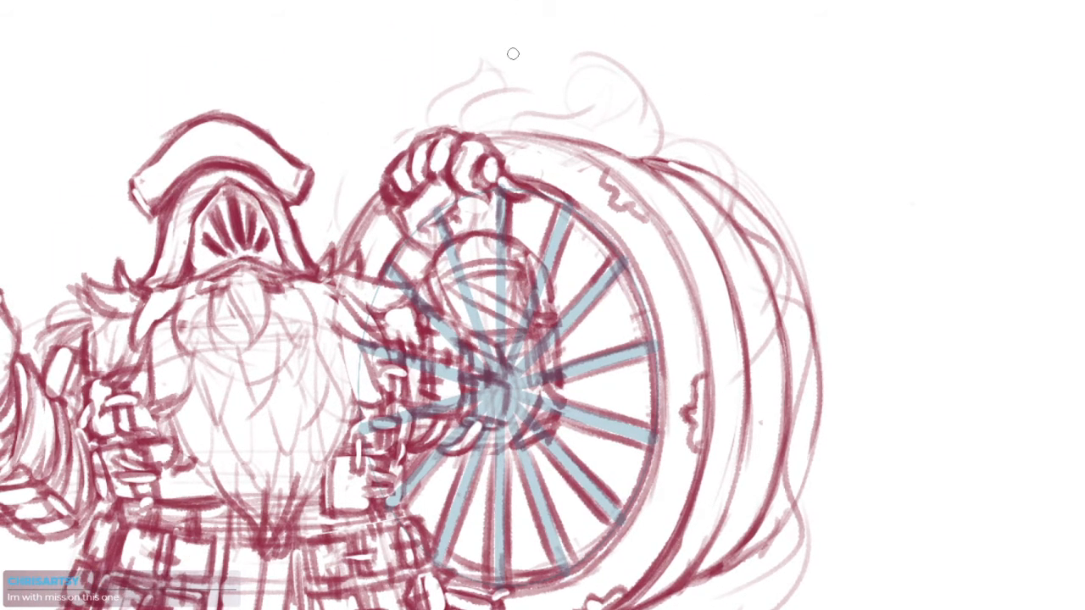
pyautogui.moveTo(592, 123); pyautogui.dragTo(580, 49)
pyautogui.scroll(-3, 806, 254)
pyautogui.moveTo(820, 280); pyautogui.dragTo(813, 352)
pyautogui.scroll(5, 723, 137)
pyautogui.moveTo(745, 141); pyautogui.dragTo(763, 245)
pyautogui.moveTo(617, 218); pyautogui.dragTo(693, 213)
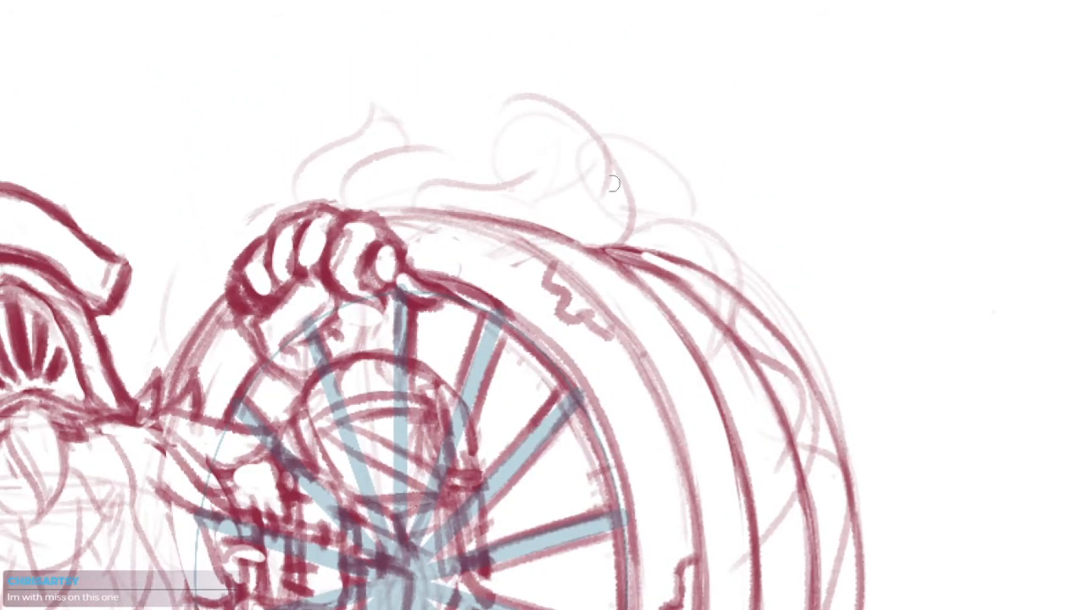
# Extend the upper-right smoke curl with an arched line and a darker, jagged outline at its tip
pyautogui.moveTo(660, 136)
pyautogui.mouseDown()
pyautogui.moveTo(706, 192)
pyautogui.moveTo(589, 132)
pyautogui.moveTo(567, 156)
pyautogui.mouseUp()
pyautogui.moveTo(637, 208)
pyautogui.mouseDown()
pyautogui.moveTo(669, 185)
pyautogui.moveTo(720, 229)
pyautogui.mouseUp()
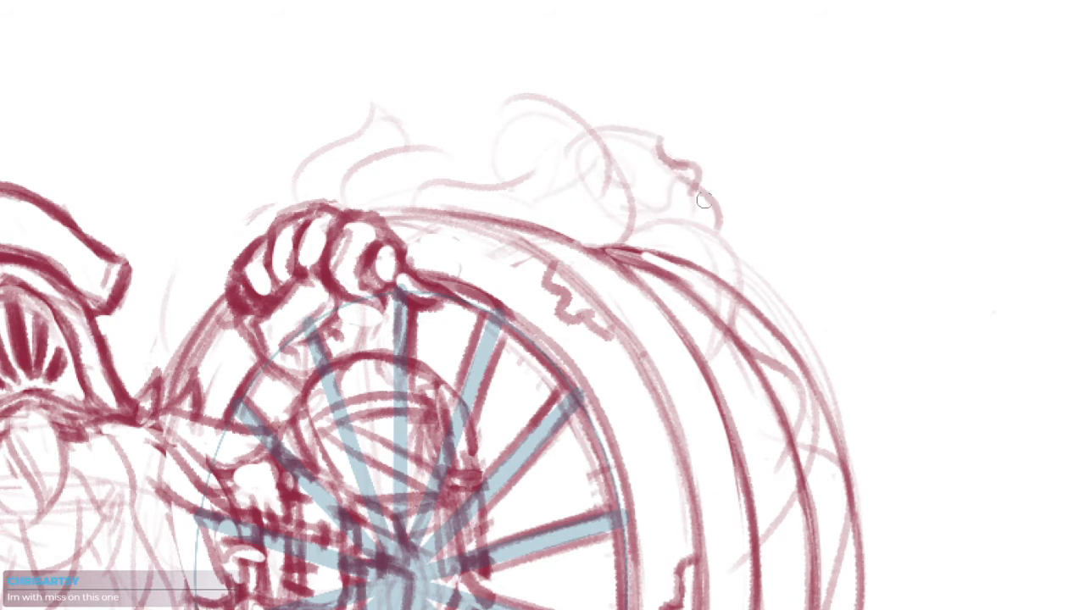
pyautogui.scroll(2, 678, 190)
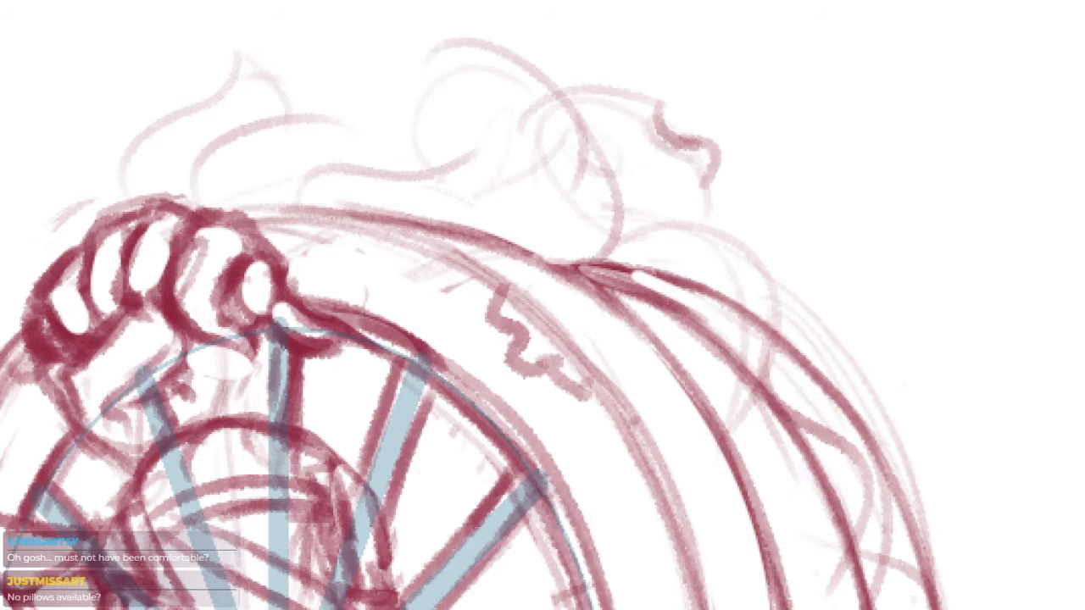
pyautogui.moveTo(629, 330)
pyautogui.mouseDown()
pyautogui.moveTo(576, 324)
pyautogui.moveTo(712, 448)
pyautogui.moveTo(720, 303)
pyautogui.mouseUp()
pyautogui.moveTo(762, 539)
pyautogui.mouseDown()
pyautogui.moveTo(725, 371)
pyautogui.moveTo(683, 407)
pyautogui.mouseUp()
pyautogui.moveTo(678, 378); pyautogui.dragTo(691, 316)
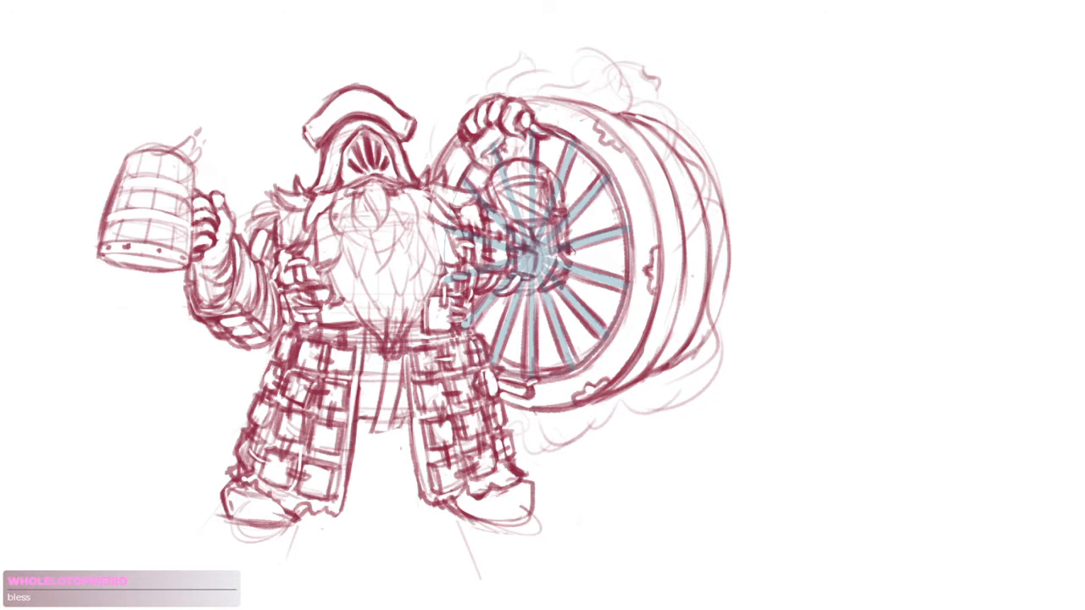
# Remove the blue spoke overlay from the wheel so only the red sketch lines show
pyautogui.scroll(3, 593, 259)
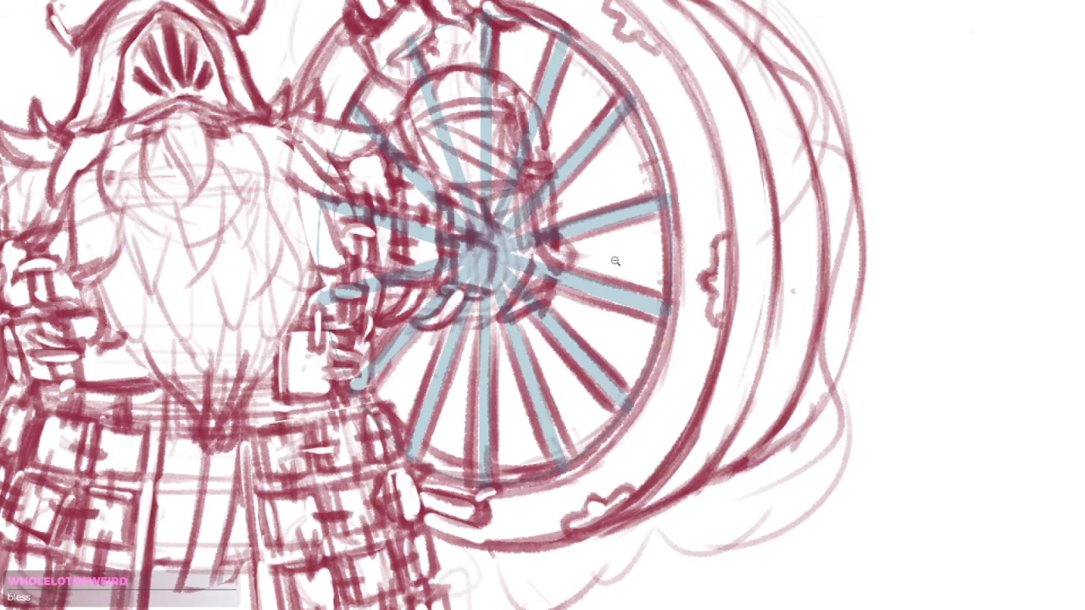
pyautogui.scroll(-3, 628, 259)
pyautogui.scroll(2, 674, 218)
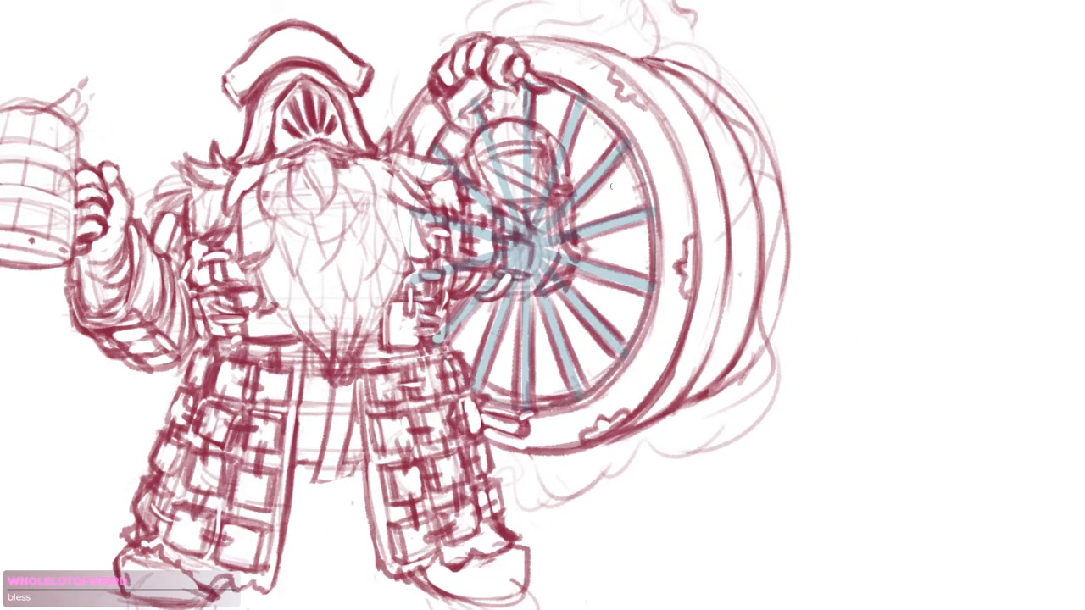
pyautogui.hotkey('ctrl', 'z')
pyautogui.hotkey('ctrl', 'z')
pyautogui.hotkey('ctrl', 'z')
pyautogui.hotkey('ctrl', 'z')
pyautogui.hotkey('ctrl', 'z')
pyautogui.hotkey('ctrl', 'z')
pyautogui.hotkey('ctrl', 'z')
pyautogui.hotkey('ctrl', 'z')
pyautogui.moveTo(729, 284); pyautogui.dragTo(686, 328)
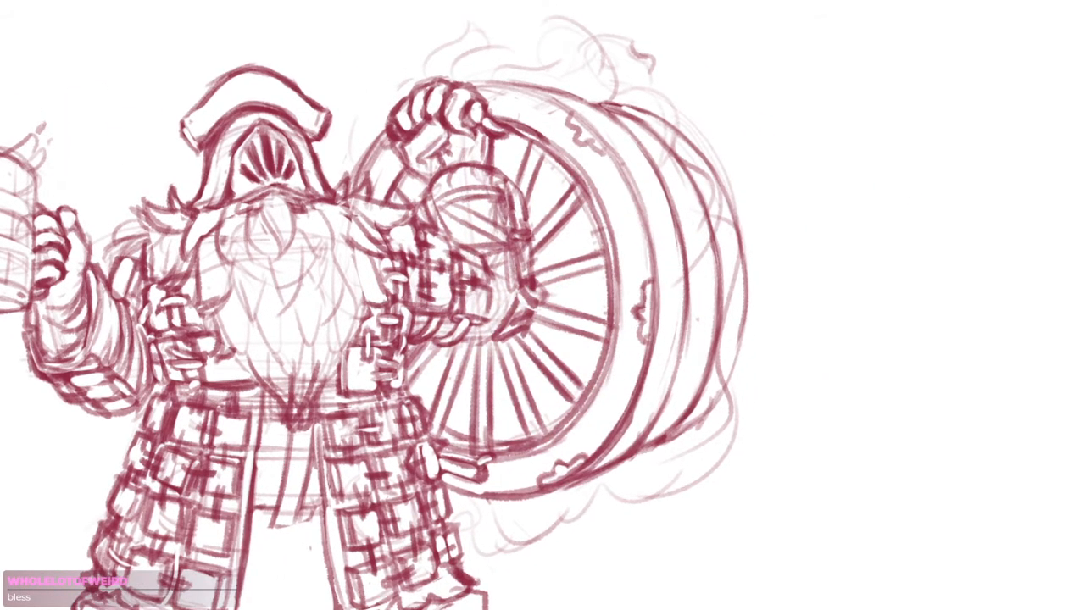
pyautogui.scroll(-5, 685, 331)
pyautogui.scroll(3, 763, 302)
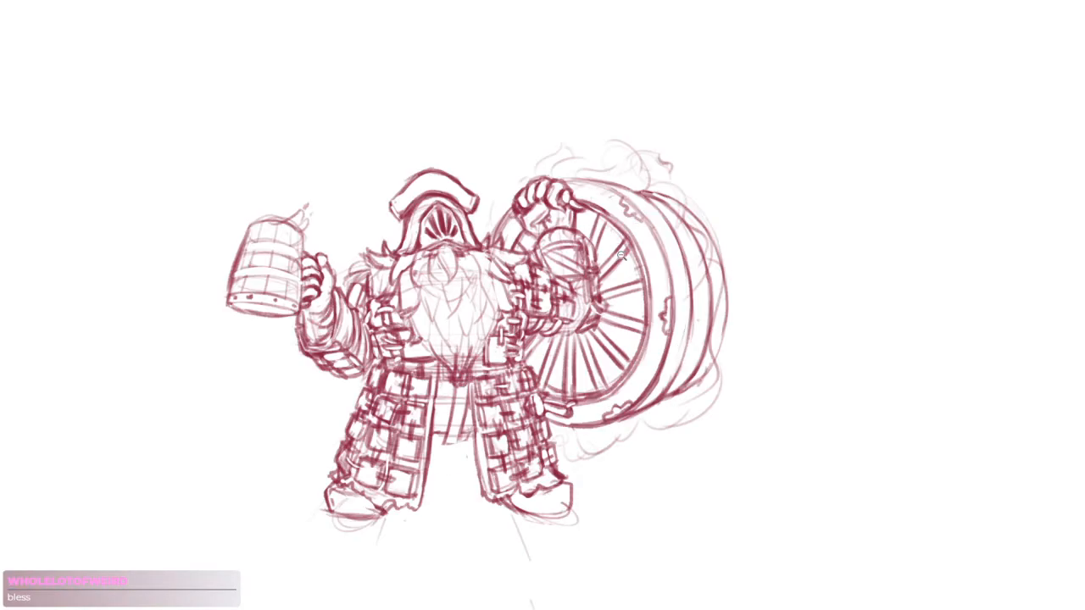
pyautogui.scroll(3, 636, 258)
pyautogui.moveTo(631, 271); pyautogui.dragTo(646, 271)
pyautogui.moveTo(642, 156); pyautogui.dragTo(618, 185)
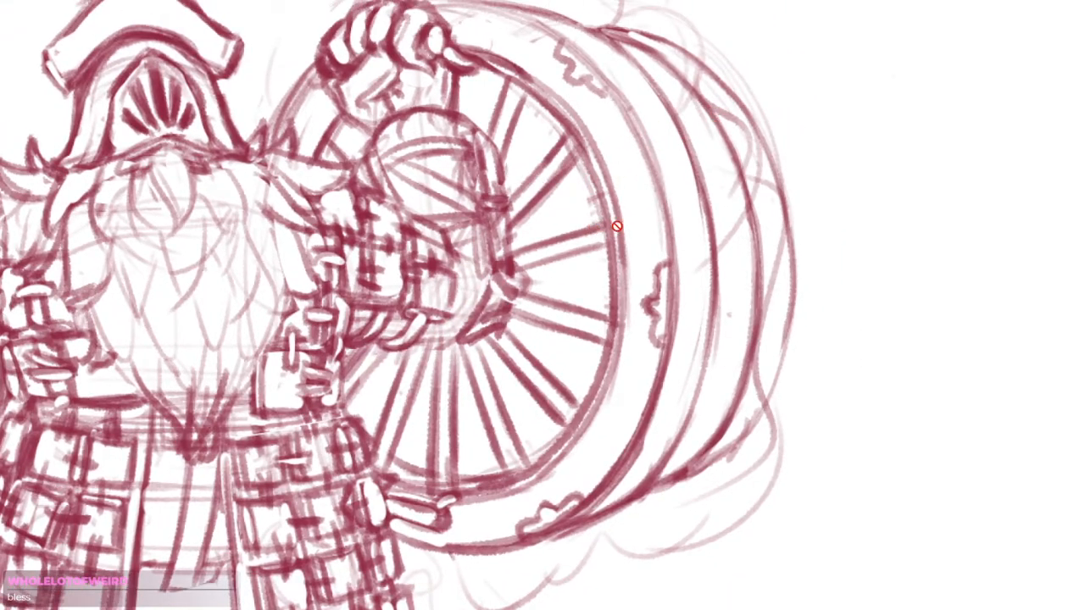
pyautogui.scroll(-2, 850, 285)
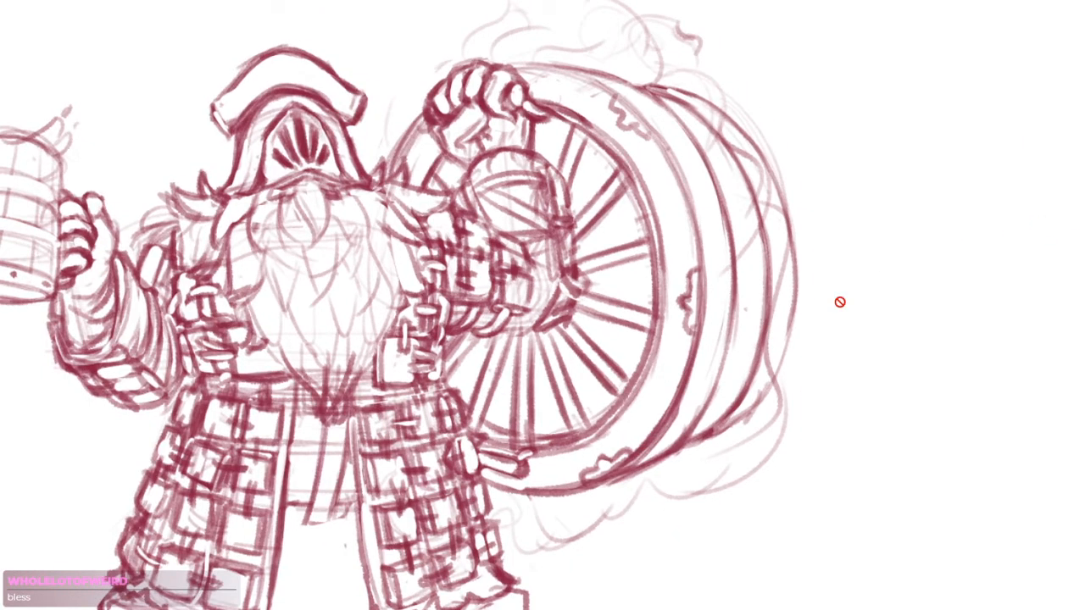
# Lasso the wheel's visible spokes and inner rim around the arm, plus the small gap beside the raised forearm
pyautogui.moveTo(563, 106)
pyautogui.mouseDown()
pyautogui.moveTo(668, 181)
pyautogui.moveTo(679, 313)
pyautogui.moveTo(605, 446)
pyautogui.moveTo(515, 453)
pyautogui.moveTo(467, 428)
pyautogui.moveTo(438, 366)
pyautogui.moveTo(482, 329)
pyautogui.moveTo(526, 329)
pyautogui.moveTo(587, 299)
pyautogui.moveTo(555, 122)
pyautogui.mouseUp()
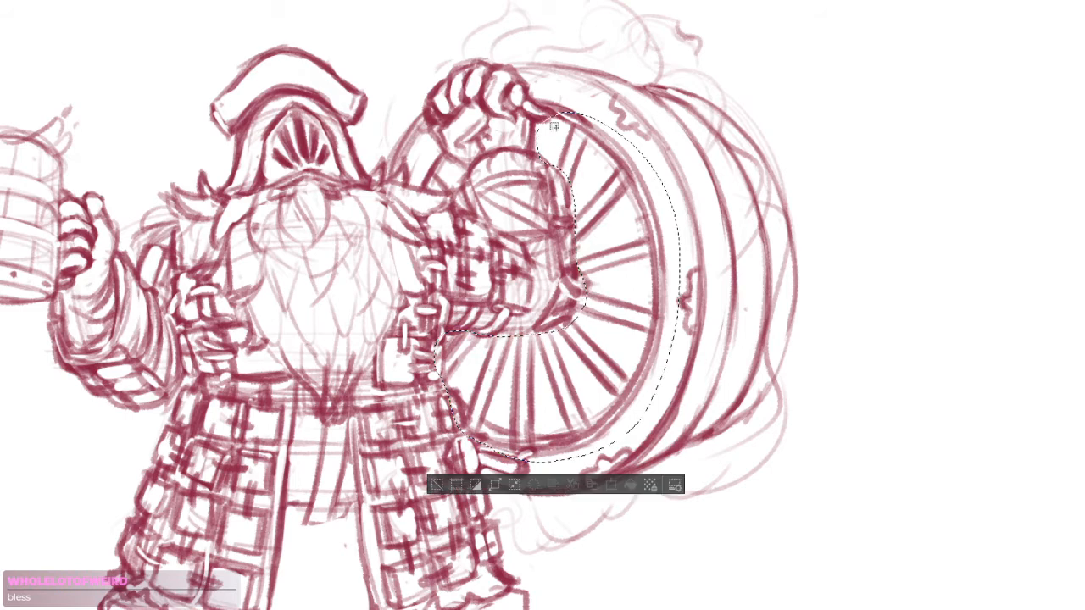
pyautogui.moveTo(449, 160)
pyautogui.mouseDown()
pyautogui.moveTo(453, 189)
pyautogui.moveTo(446, 160)
pyautogui.moveTo(416, 178)
pyautogui.moveTo(441, 174)
pyautogui.mouseUp()
pyautogui.scroll(-2, 703, 276)
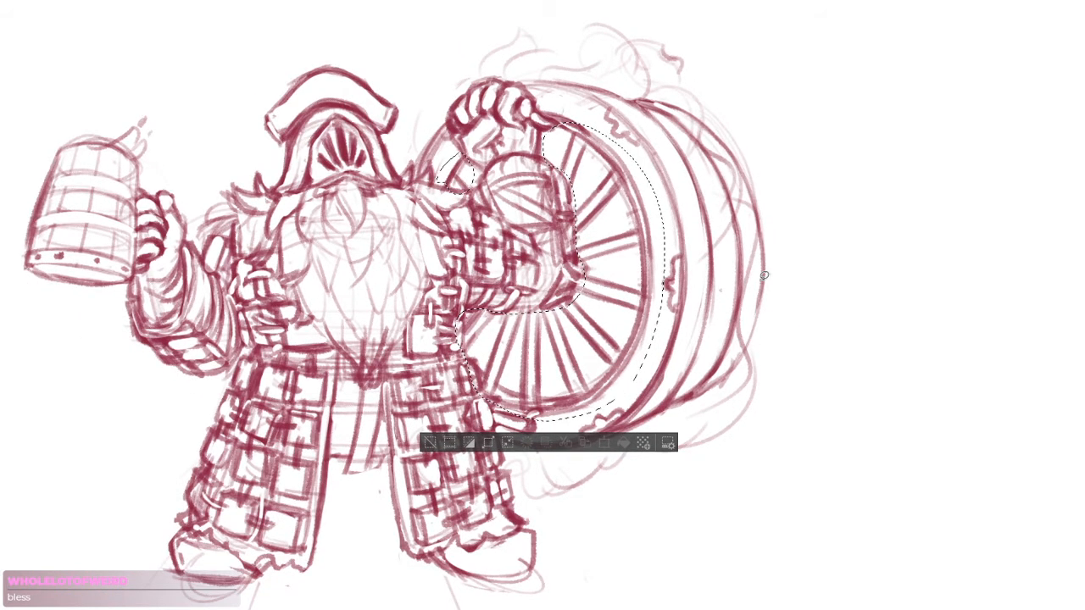
pyautogui.hotkey('ctrl', 'v')
pyautogui.hotkey('ctrl', 'm')
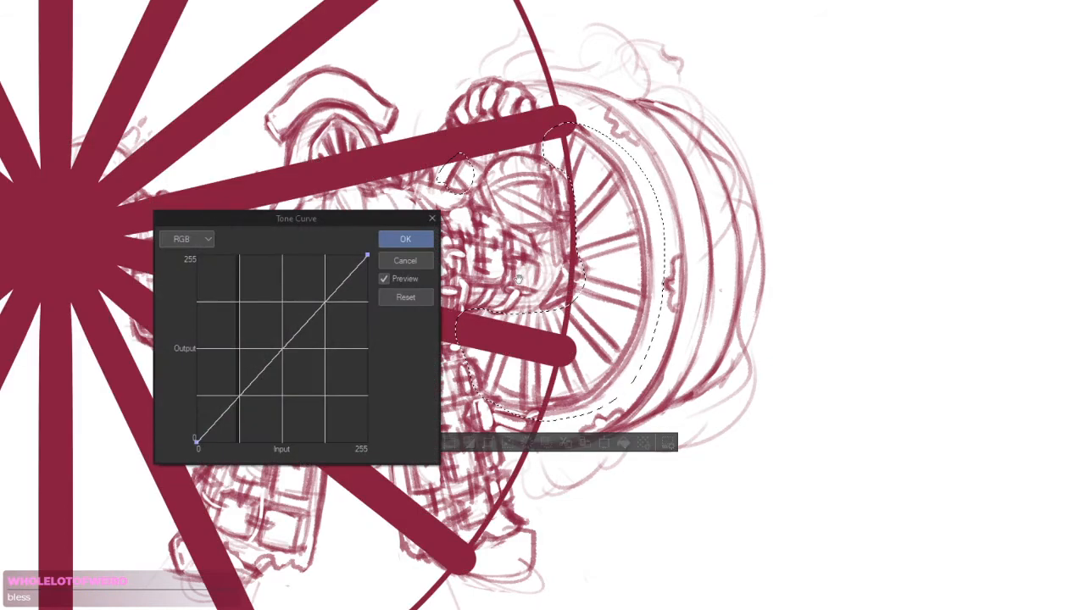
pyautogui.click(434, 220)
pyautogui.hotkey('ctrl', 'z')
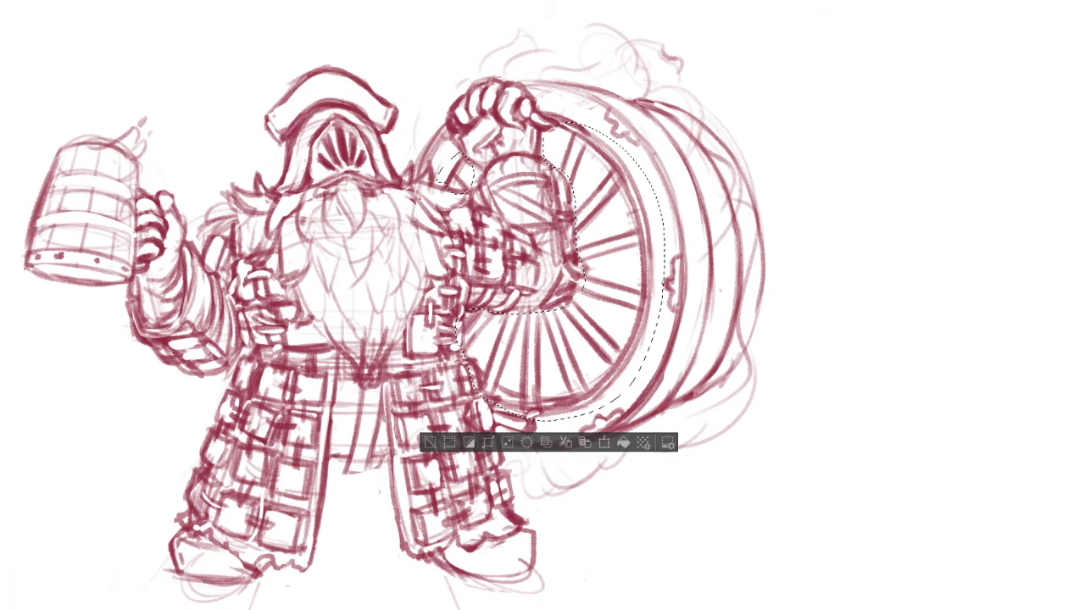
# Copy and paste the selected spokes and inner rim, and move the copy sideways toward the barrel's rear
pyautogui.hotkey('ctrl', 'c')
pyautogui.hotkey('ctrl', 'v')
pyautogui.moveTo(630, 287); pyautogui.dragTo(699, 289)
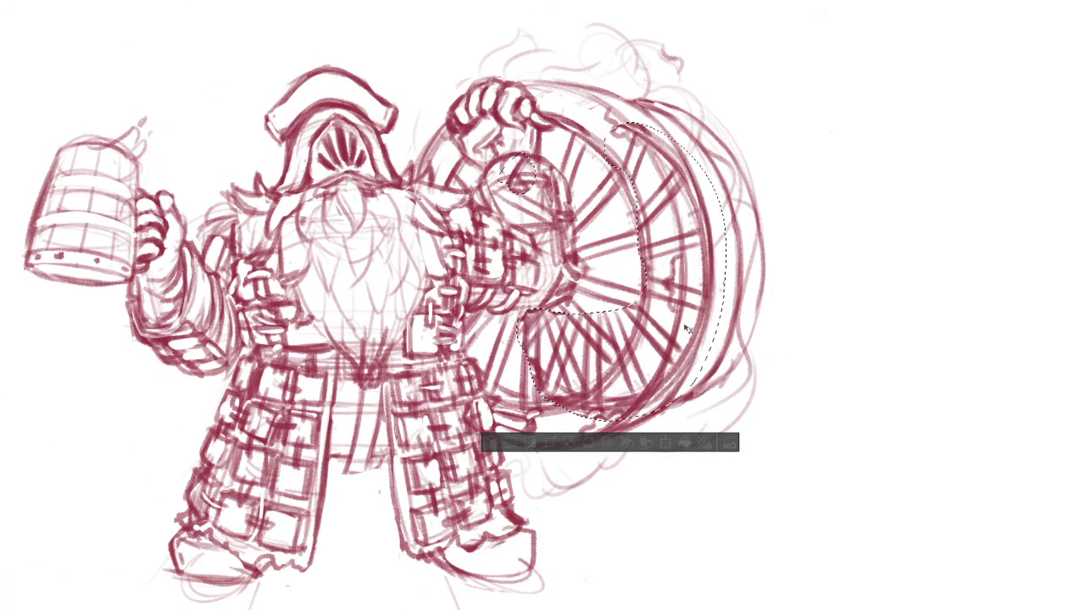
pyautogui.moveTo(694, 326); pyautogui.dragTo(689, 327)
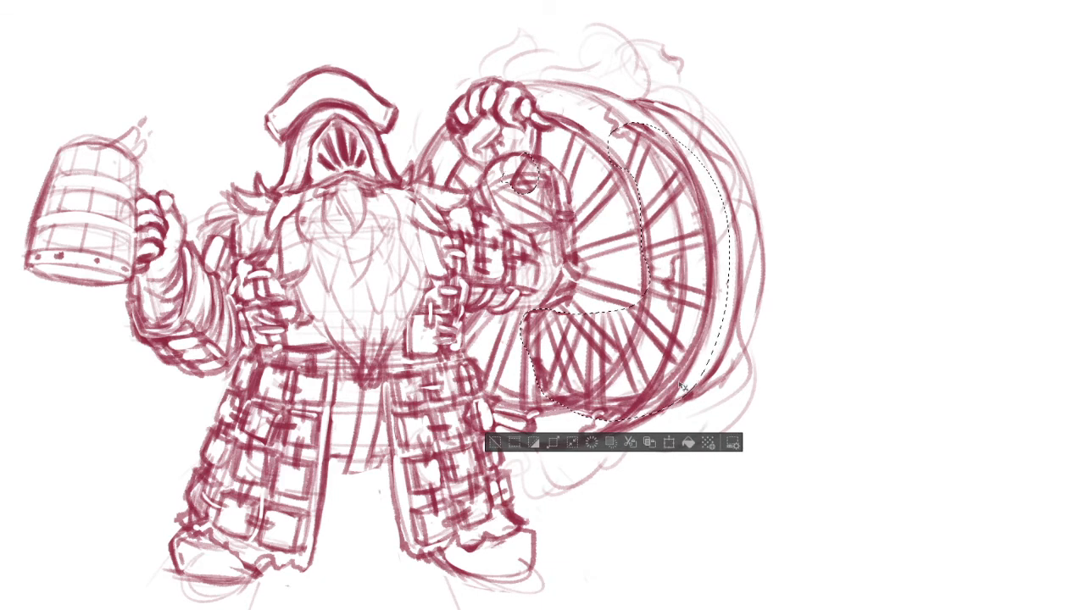
# Scale, slightly rotate and reposition the copied spokes to fit the barrel's rear hoop, apply the transform and deselect
pyautogui.click(671, 443)
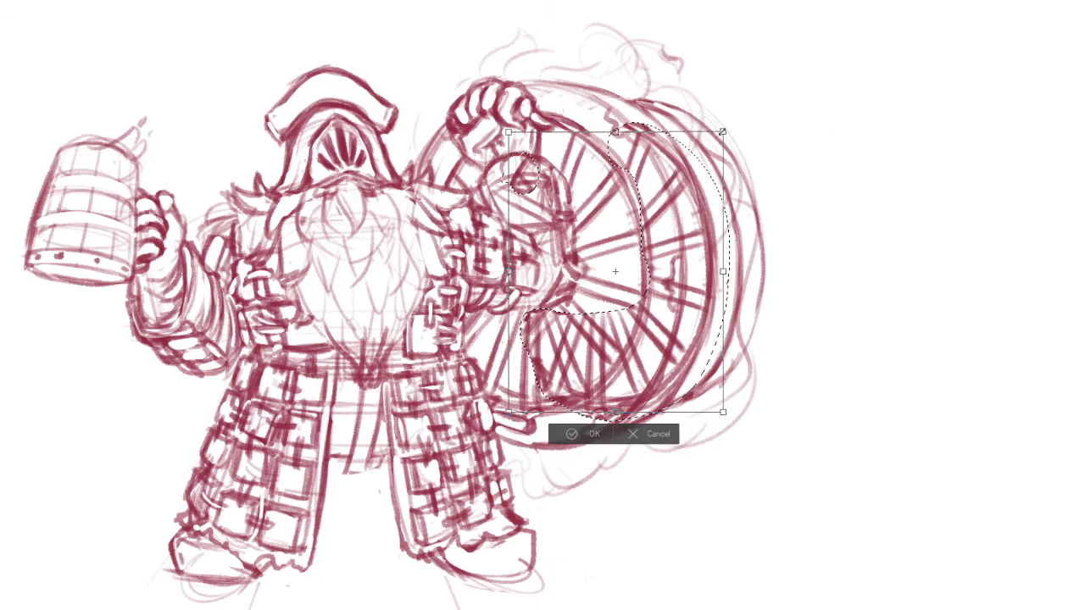
pyautogui.moveTo(717, 158); pyautogui.dragTo(717, 160)
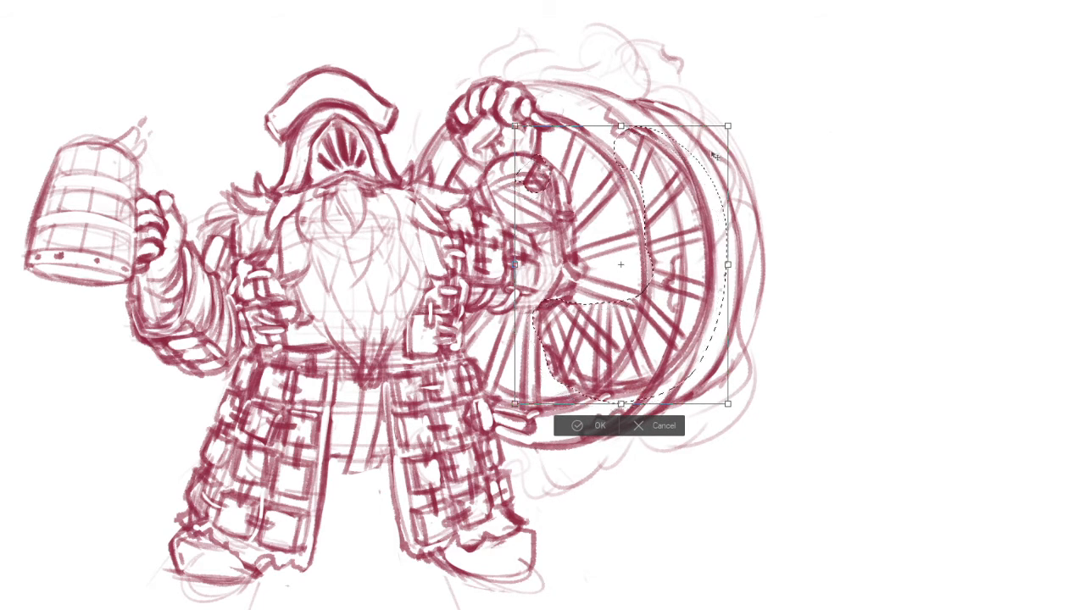
pyautogui.moveTo(735, 117); pyautogui.dragTo(737, 120)
pyautogui.moveTo(691, 186); pyautogui.dragTo(691, 185)
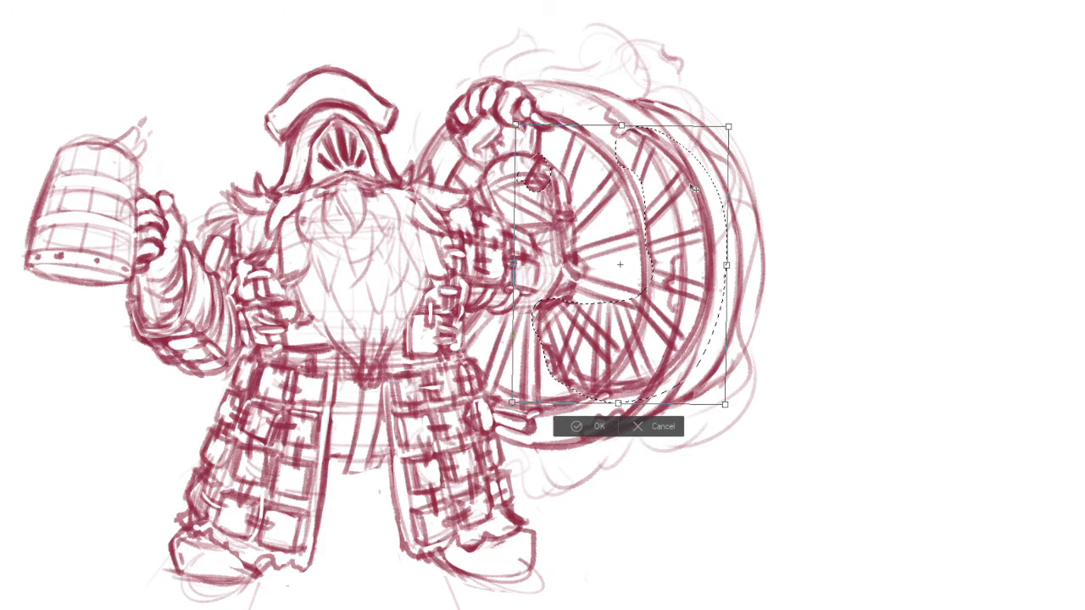
pyautogui.moveTo(514, 264); pyautogui.dragTo(508, 262)
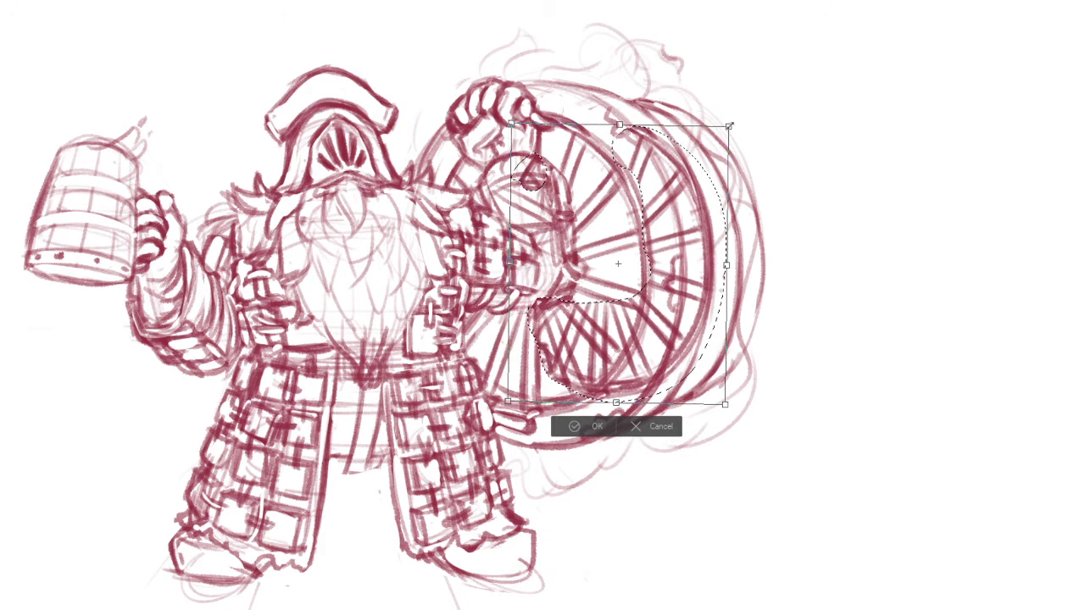
pyautogui.moveTo(728, 126); pyautogui.dragTo(733, 122)
pyautogui.moveTo(690, 212); pyautogui.dragTo(689, 213)
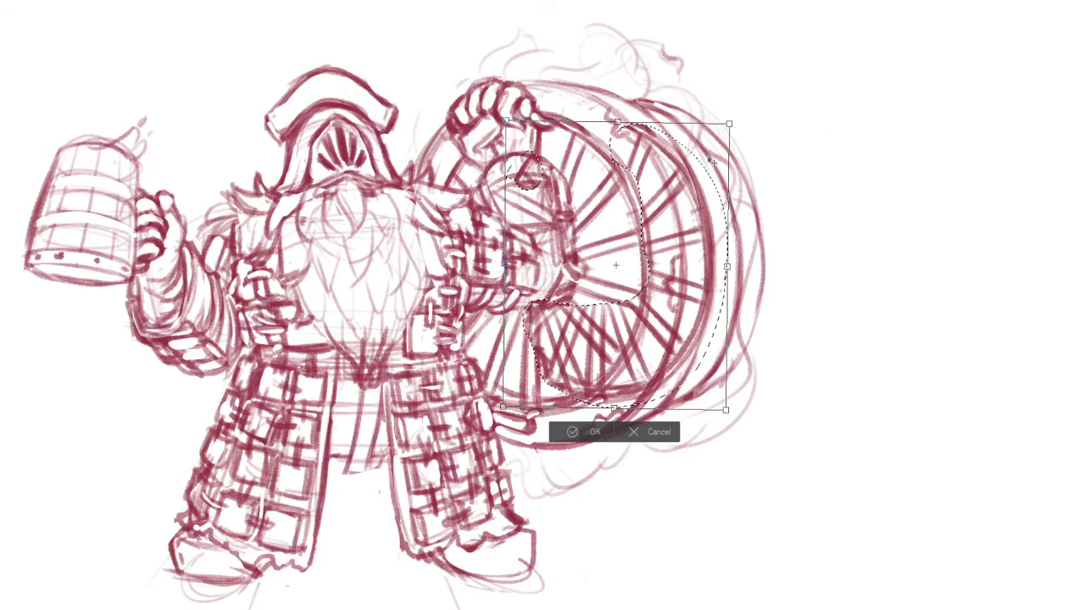
pyautogui.press('Return')
pyautogui.hotkey('ctrl', 'd')
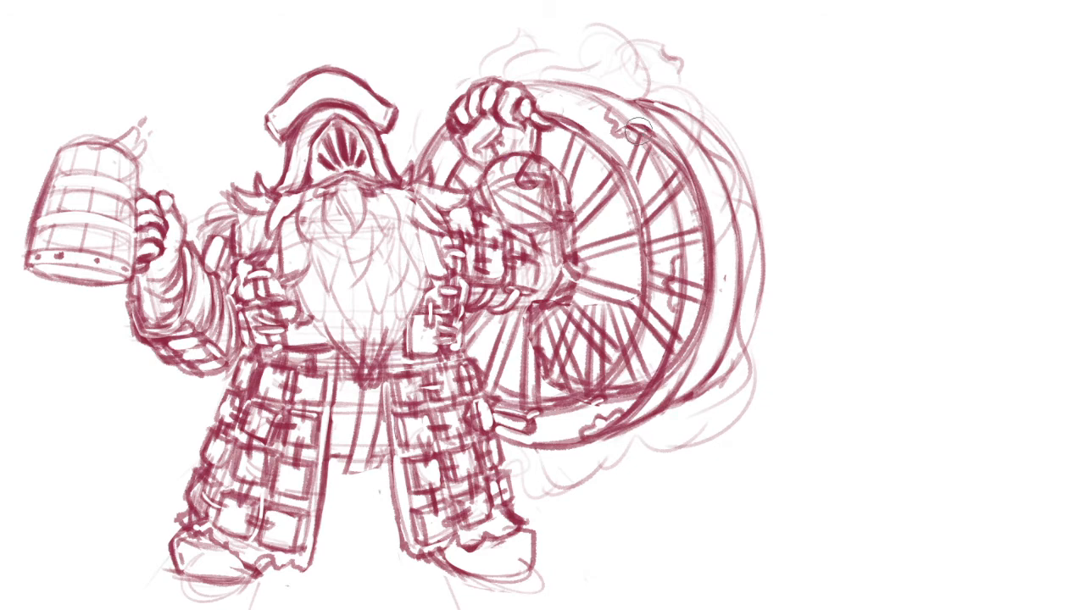
pyautogui.scroll(3, 629, 201)
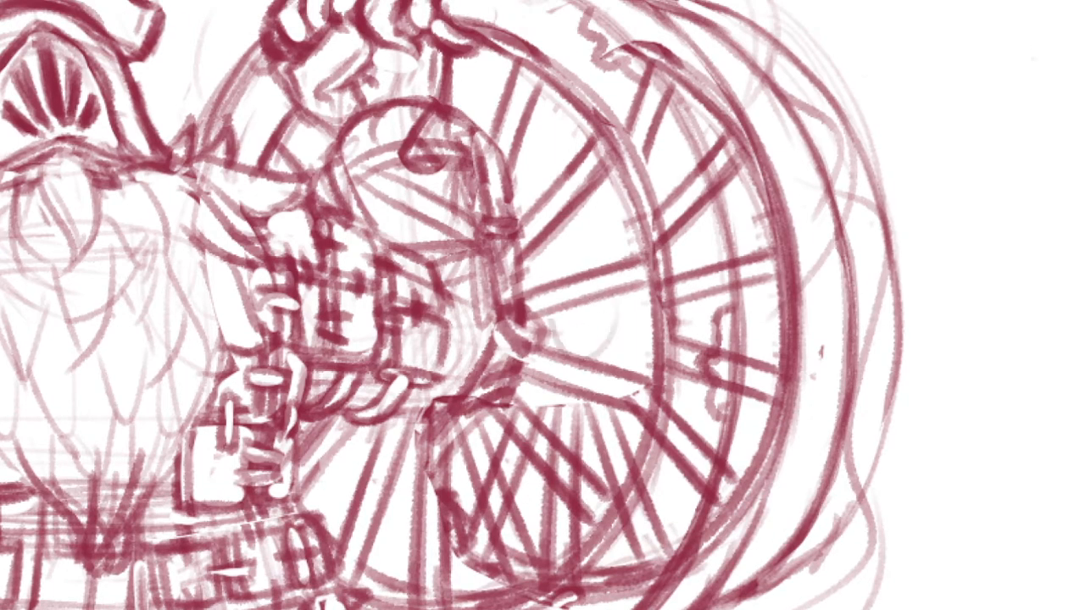
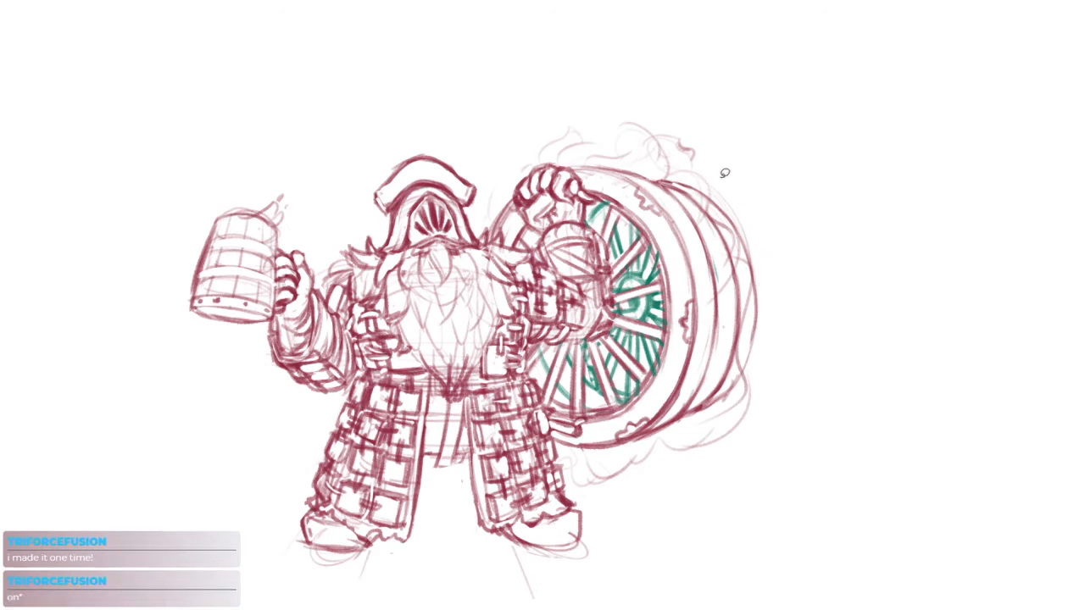
# Lasso the barrel's rear hoop lines, nudge them slightly inward with a transform, apply it and deselect
pyautogui.moveTo(724, 173)
pyautogui.mouseDown()
pyautogui.moveTo(661, 174)
pyautogui.moveTo(716, 292)
pyautogui.moveTo(678, 432)
pyautogui.moveTo(809, 250)
pyautogui.mouseUp()
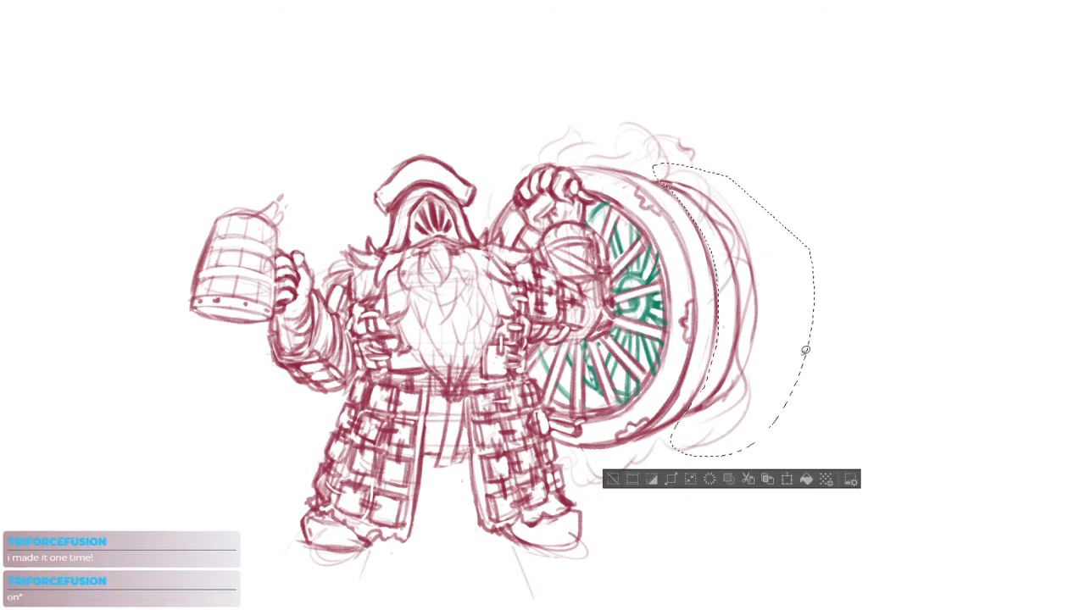
pyautogui.click(788, 480)
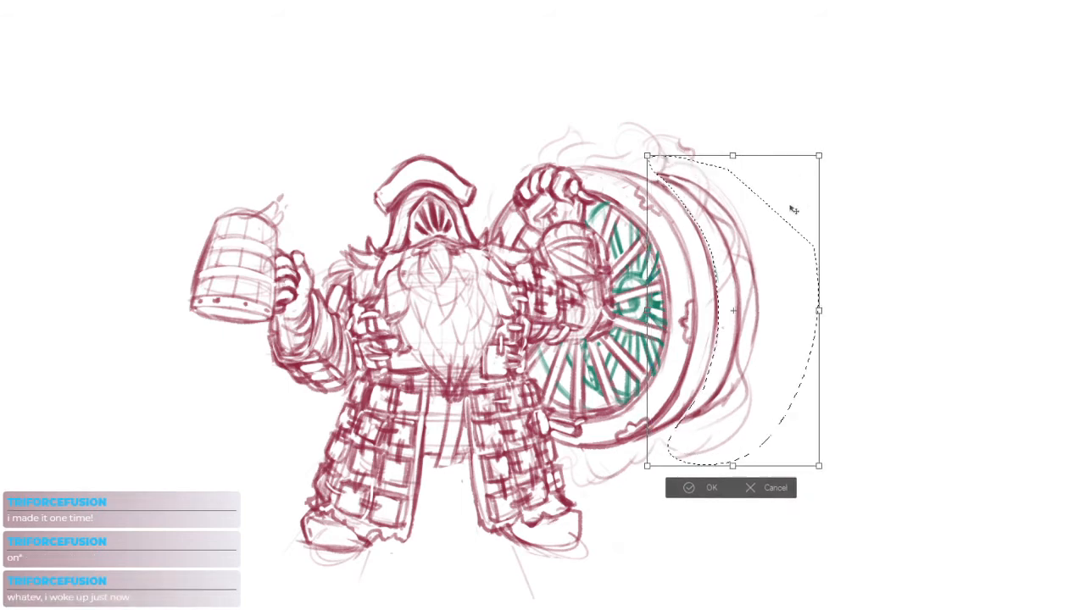
pyautogui.moveTo(793, 209)
pyautogui.mouseDown()
pyautogui.moveTo(780, 203)
pyautogui.moveTo(792, 175)
pyautogui.mouseUp()
pyautogui.press('Return')
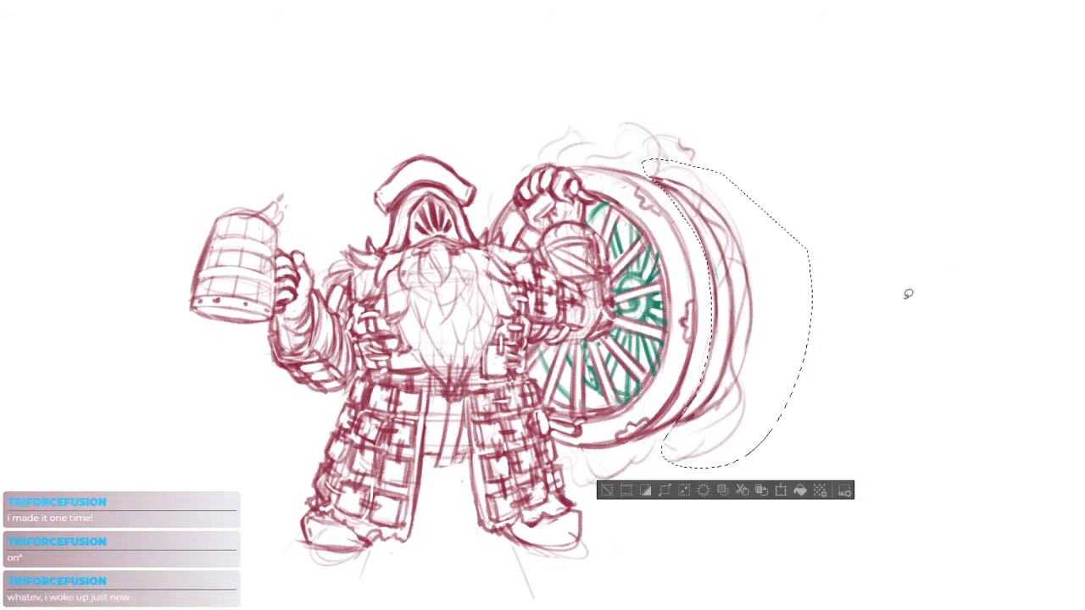
pyautogui.hotkey('ctrl', 'd')
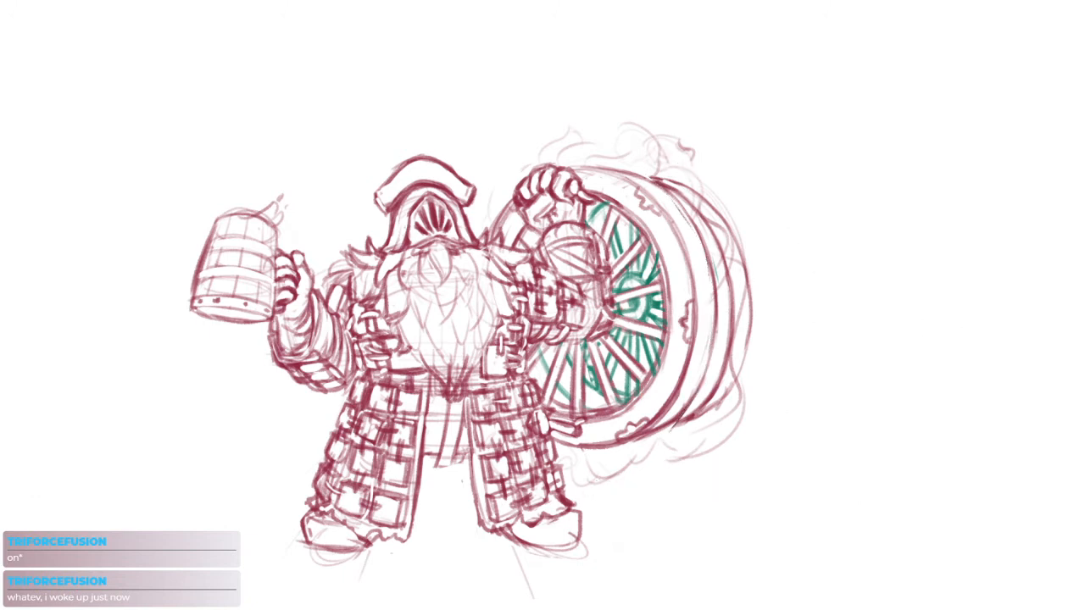
# Shift the green rear spokes slightly down and toward the arm with a transform, and apply it
pyautogui.hotkey('ctrl', 't')
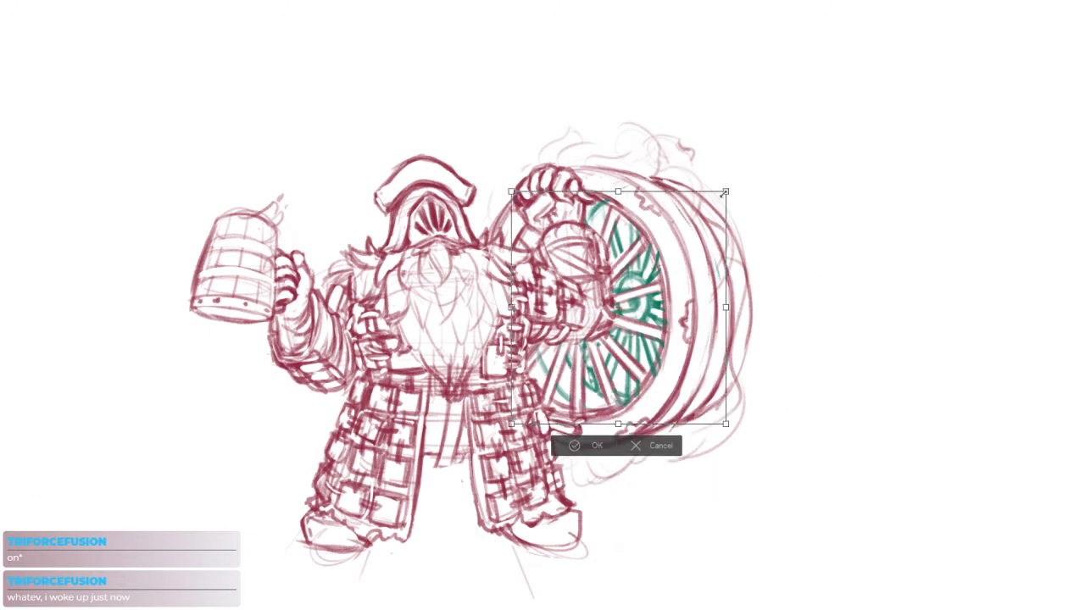
pyautogui.moveTo(700, 246); pyautogui.dragTo(704, 250)
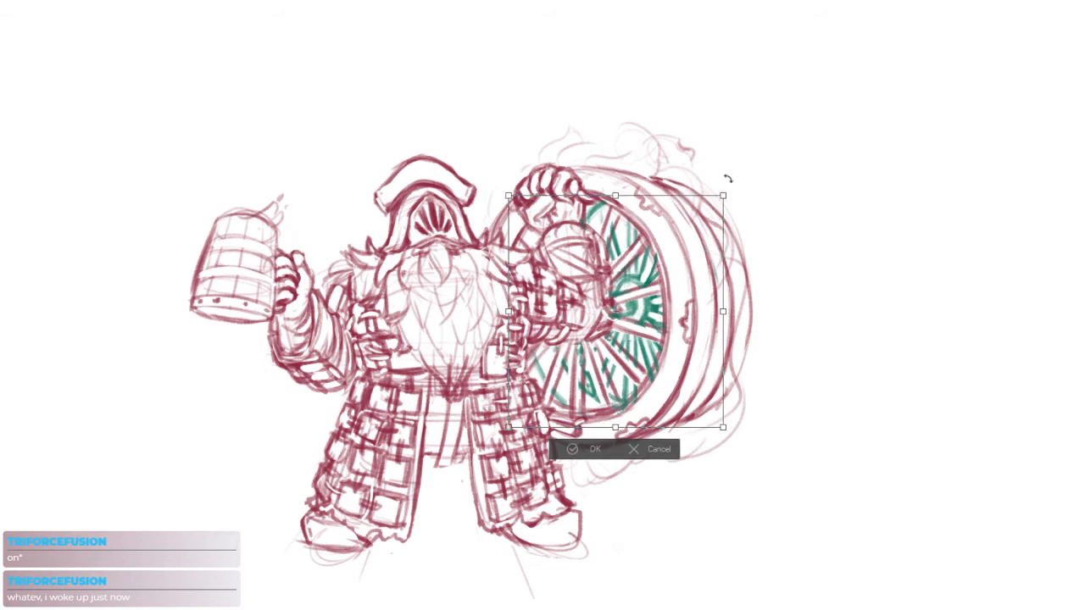
pyautogui.press('Return')
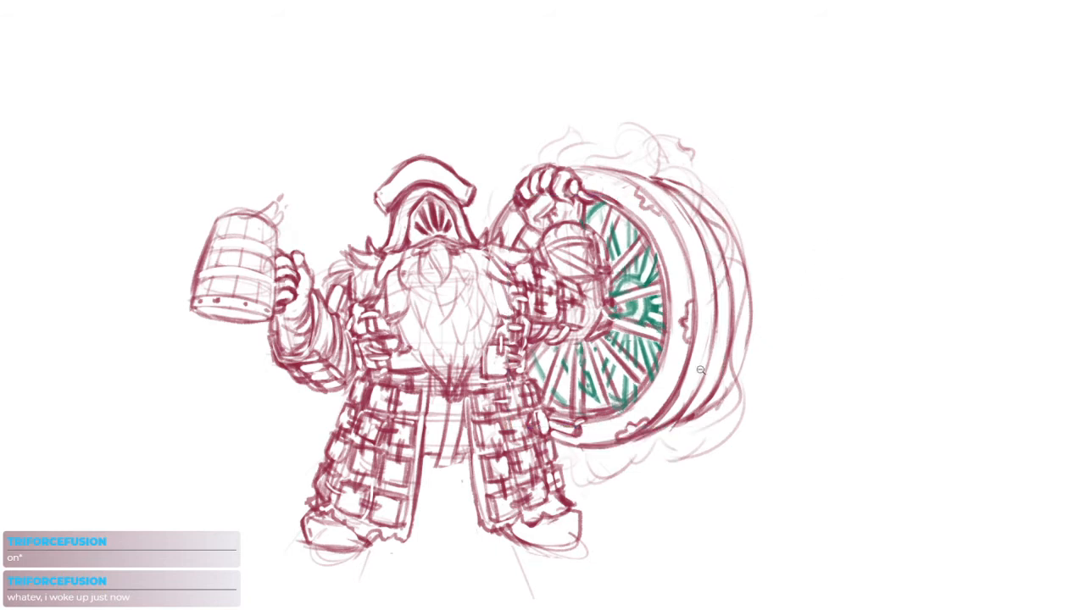
pyautogui.scroll(-4, 712, 365)
pyautogui.moveTo(831, 433); pyautogui.dragTo(812, 424)
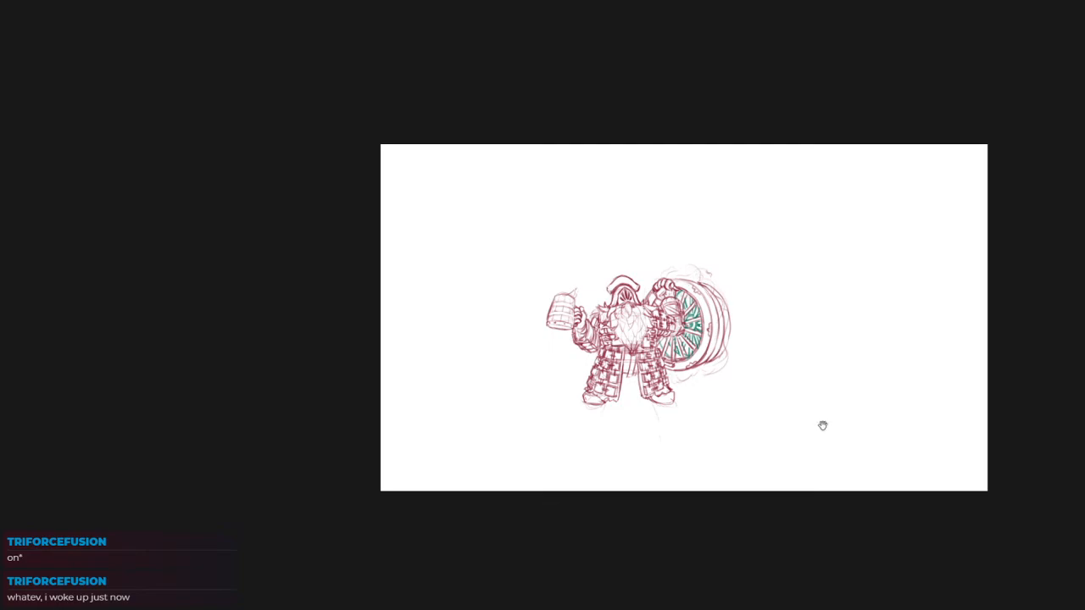
pyautogui.scroll(4, 721, 307)
pyautogui.moveTo(721, 307); pyautogui.dragTo(695, 299)
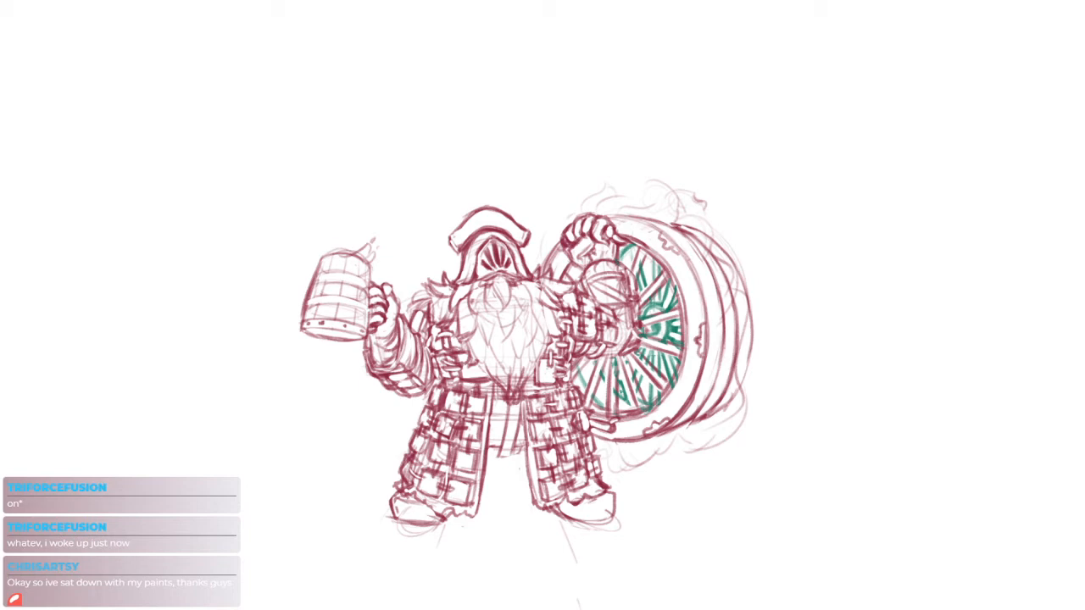
# Try a short hem line between the legs and a rounded end on the hanging belt strap
pyautogui.moveTo(603, 248); pyautogui.dragTo(657, 230)
pyautogui.scroll(1, 625, 256)
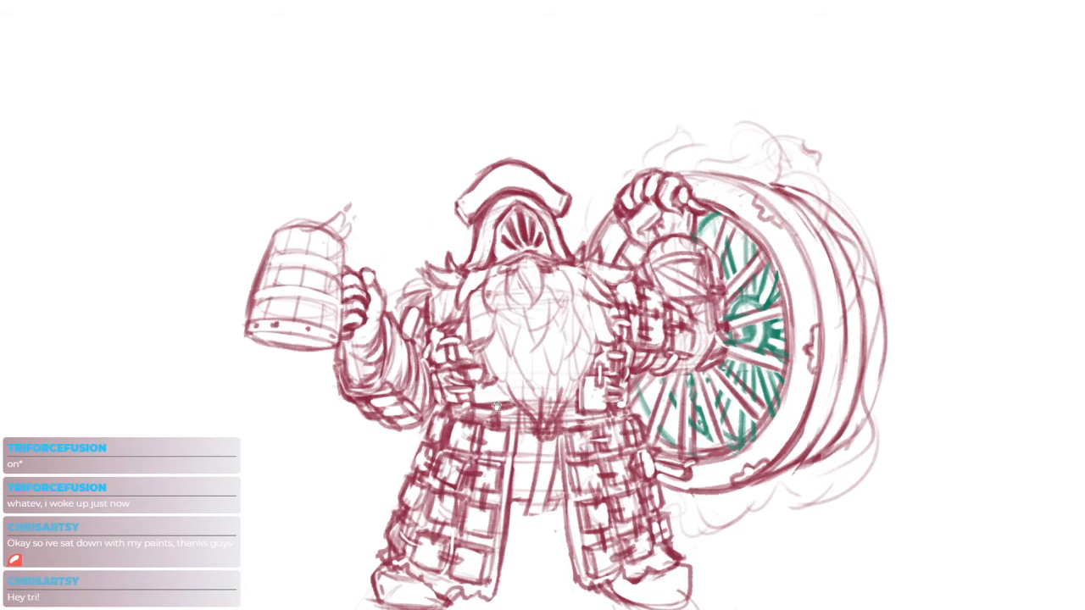
pyautogui.scroll(-1, 538, 360)
pyautogui.scroll(1, 643, 451)
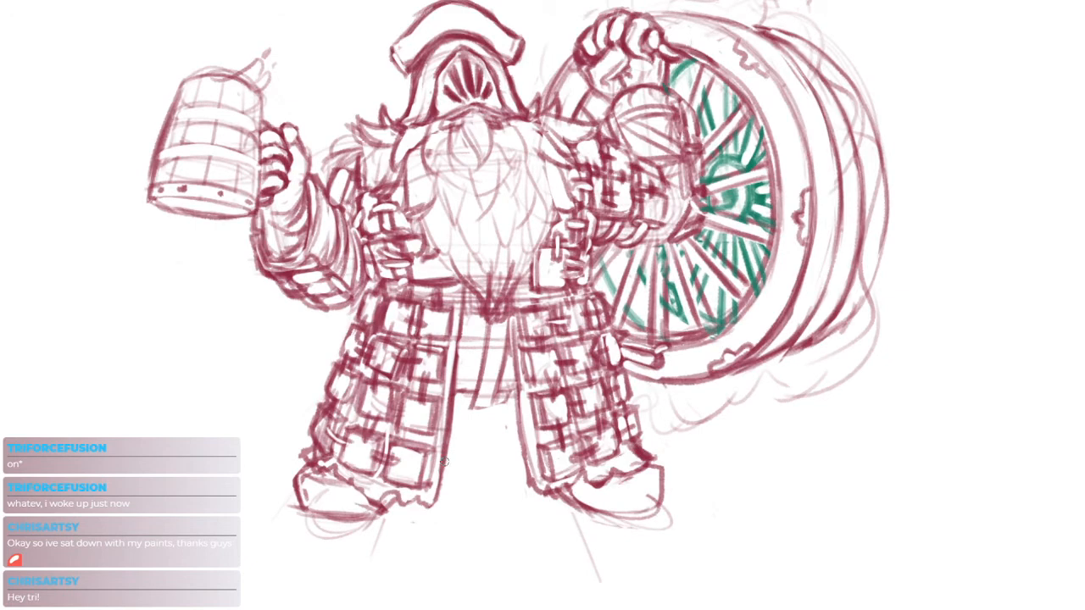
pyautogui.moveTo(444, 462); pyautogui.dragTo(518, 468)
pyautogui.scroll(1, 491, 473)
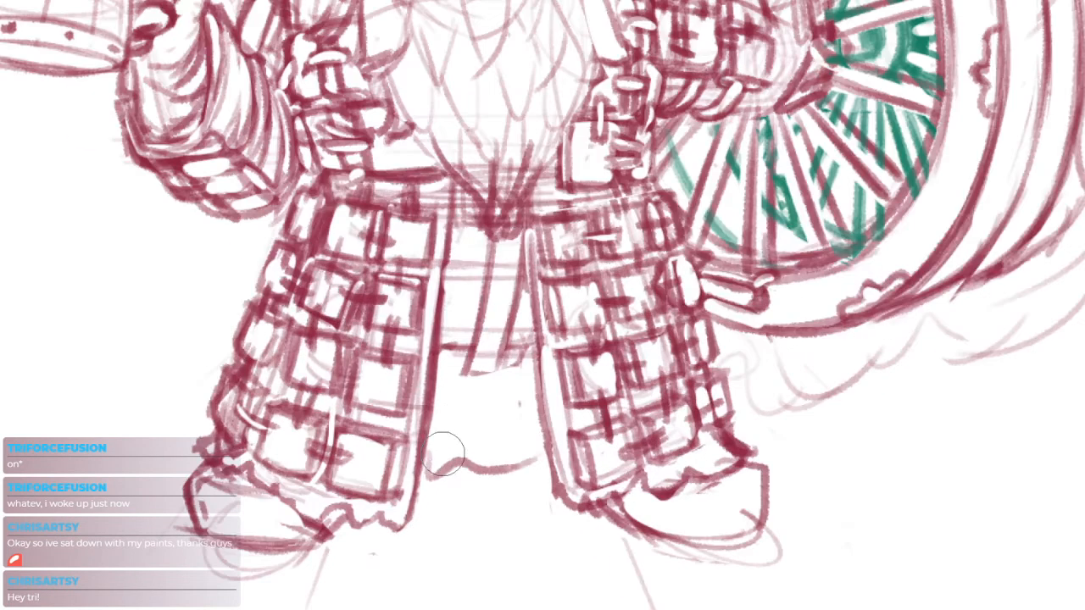
pyautogui.hotkey('ctrl', 'z')
pyautogui.scroll(1, 462, 377)
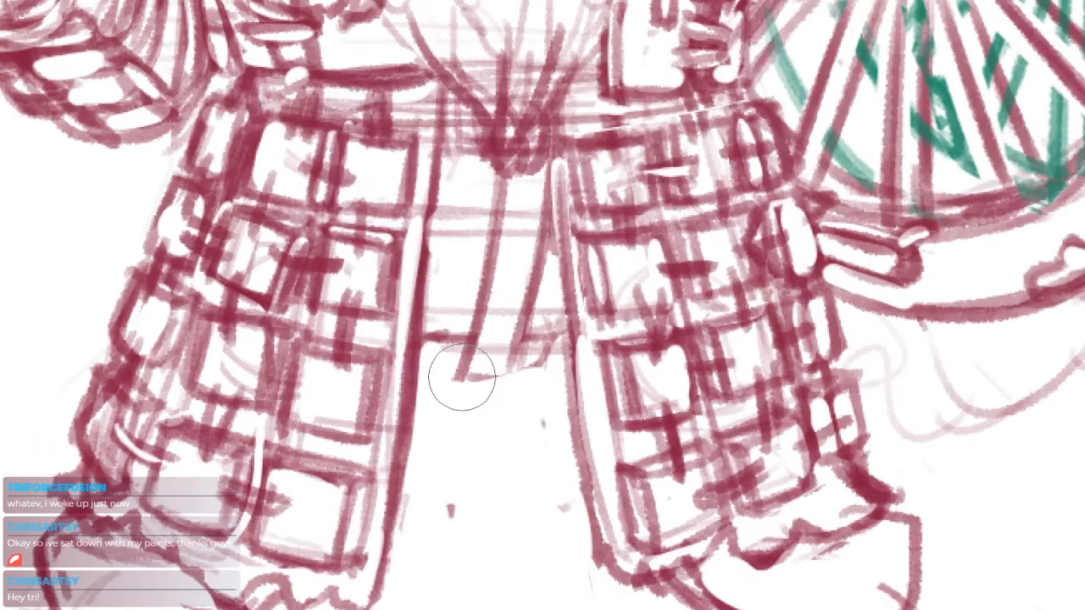
pyautogui.moveTo(457, 354)
pyautogui.mouseDown()
pyautogui.moveTo(477, 390)
pyautogui.moveTo(494, 369)
pyautogui.moveTo(459, 352)
pyautogui.moveTo(513, 361)
pyautogui.mouseUp()
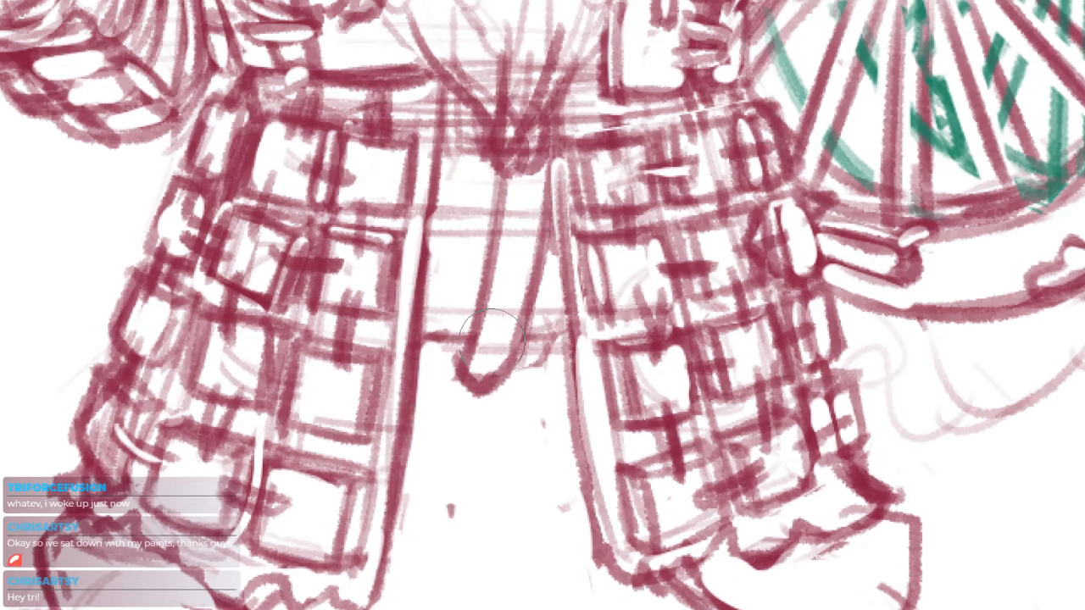
pyautogui.scroll(-1, 472, 462)
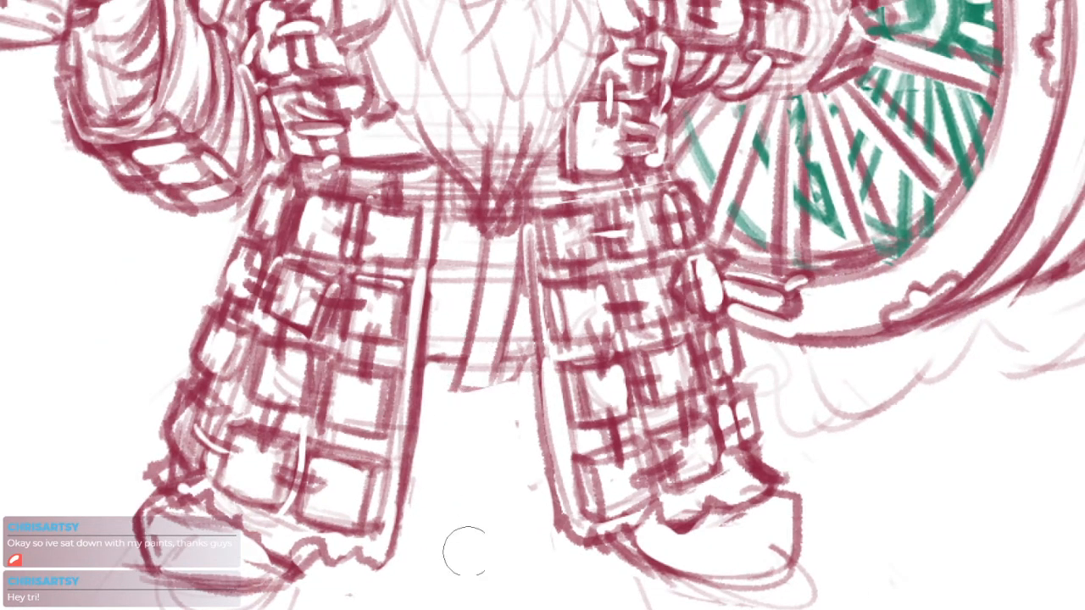
# Try several long guide curves across both legs for the tunic's lower hem
pyautogui.press('b')
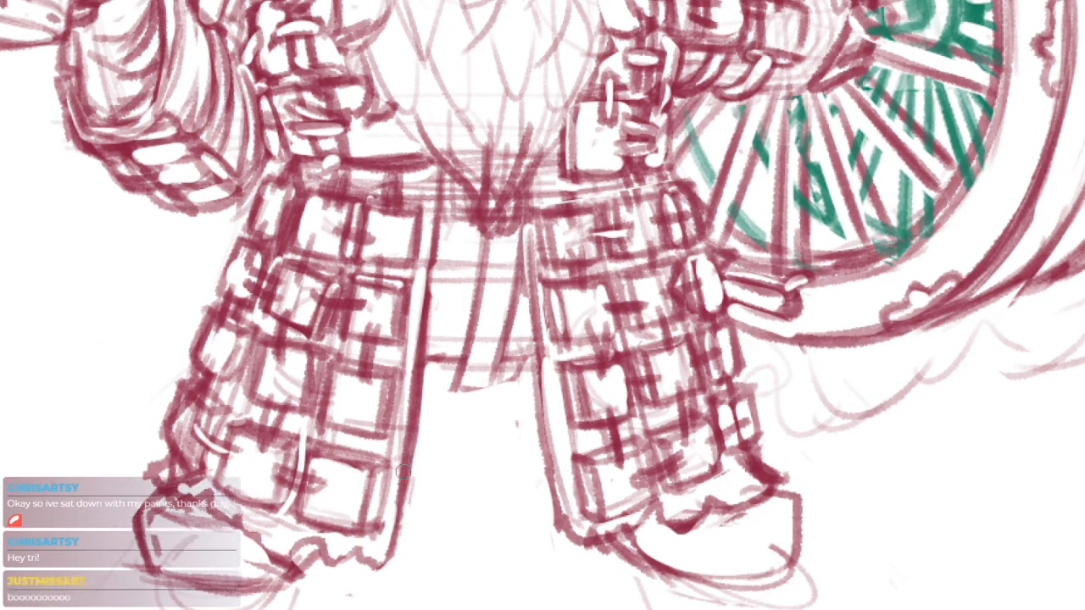
pyautogui.moveTo(408, 486); pyautogui.dragTo(498, 469)
pyautogui.hotkey('ctrl', 'z')
pyautogui.moveTo(195, 434)
pyautogui.mouseDown()
pyautogui.moveTo(305, 391)
pyautogui.moveTo(628, 405)
pyautogui.mouseUp()
pyautogui.hotkey('ctrl', 'z')
pyautogui.moveTo(118, 453); pyautogui.dragTo(601, 412)
pyautogui.hotkey('ctrl', 'z')
pyautogui.moveTo(329, 413); pyautogui.dragTo(531, 396)
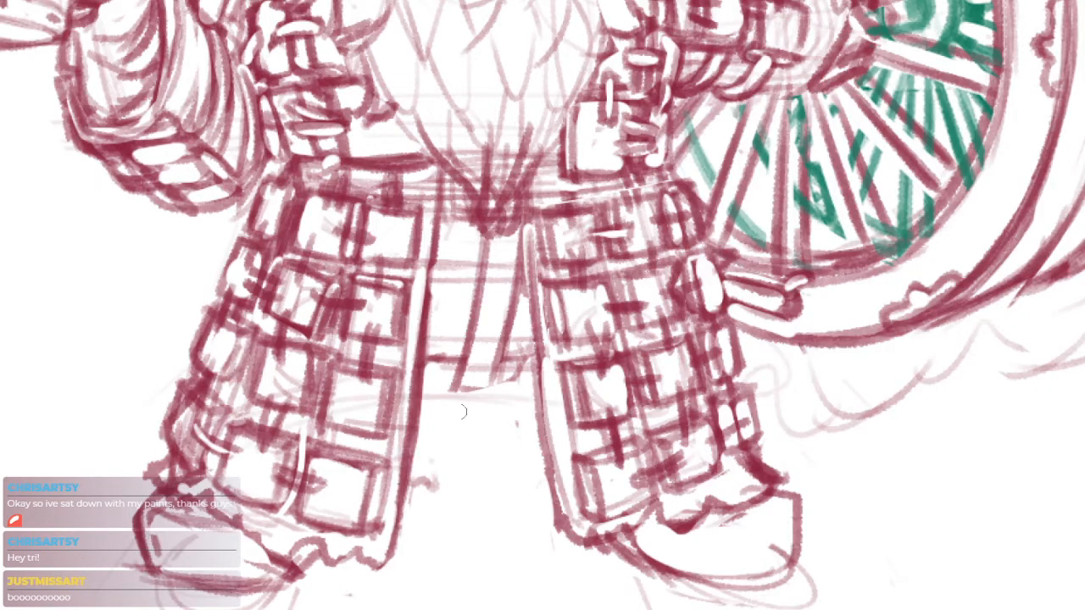
pyautogui.hotkey('ctrl', 'z')
# Draw the tunic's uneven hem between the leg armour pieces and darken the hanging strap's edge and tip
pyautogui.moveTo(425, 384)
pyautogui.mouseDown()
pyautogui.moveTo(427, 393)
pyautogui.moveTo(504, 398)
pyautogui.moveTo(547, 399)
pyautogui.moveTo(502, 384)
pyautogui.moveTo(569, 391)
pyautogui.mouseUp()
pyautogui.hotkey('ctrl', '0')
pyautogui.scroll(2, 585, 403)
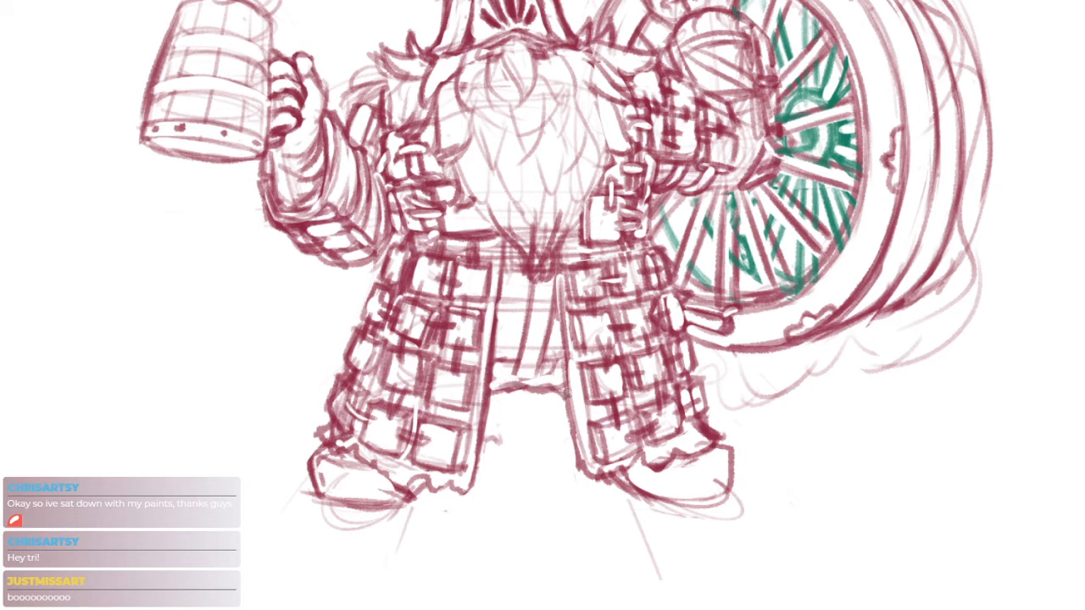
pyautogui.moveTo(495, 386); pyautogui.dragTo(555, 388)
pyautogui.moveTo(518, 351)
pyautogui.mouseDown()
pyautogui.moveTo(512, 385)
pyautogui.moveTo(524, 383)
pyautogui.mouseUp()
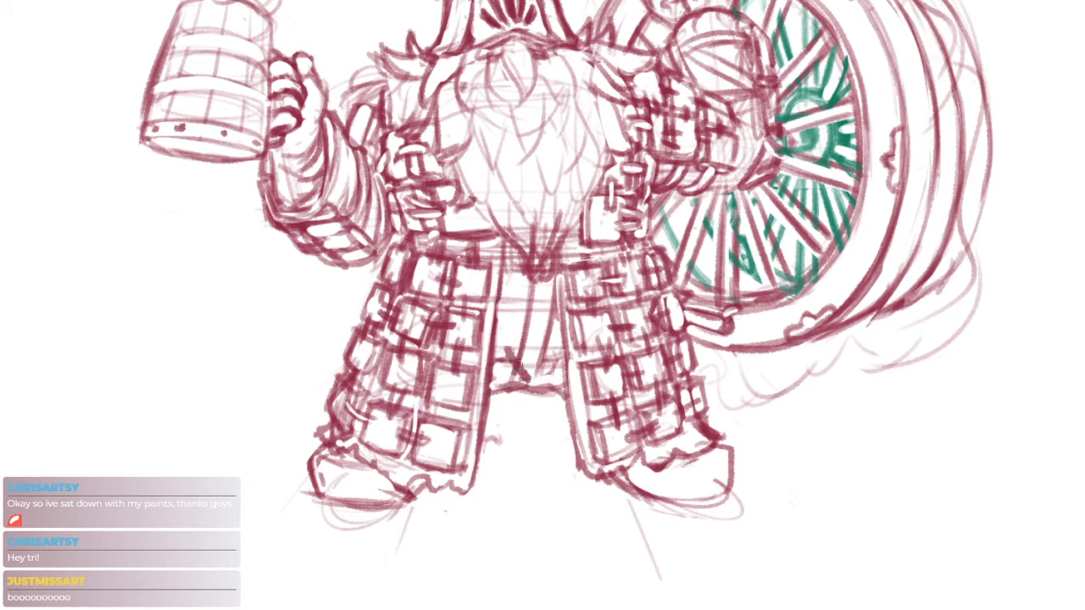
pyautogui.moveTo(534, 288)
pyautogui.mouseDown()
pyautogui.moveTo(507, 361)
pyautogui.moveTo(534, 371)
pyautogui.moveTo(520, 346)
pyautogui.mouseUp()
pyautogui.moveTo(575, 188); pyautogui.dragTo(561, 299)
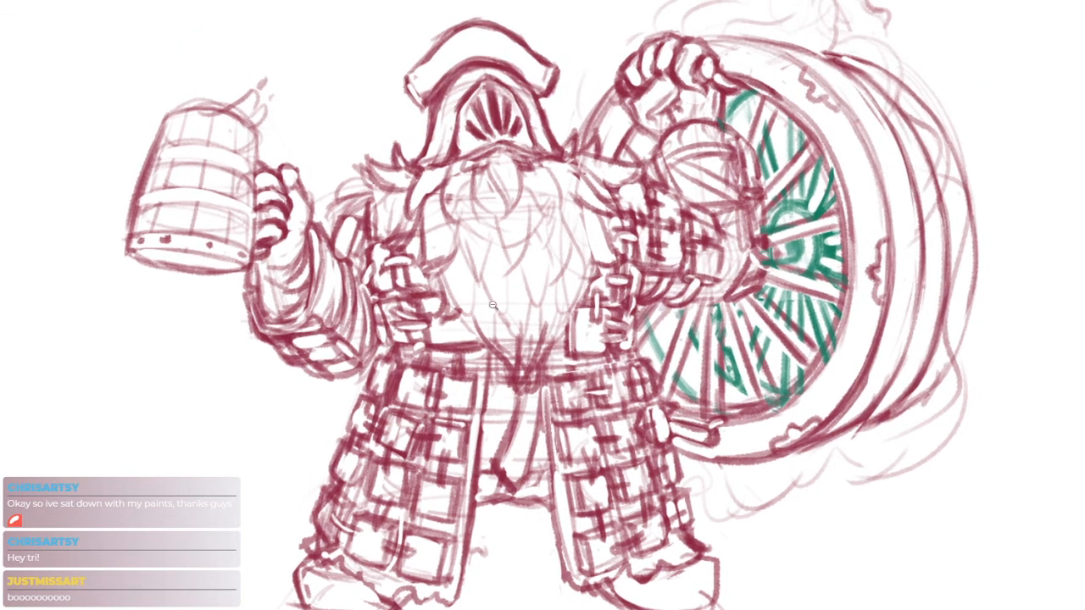
# Sketch darker strokes along the beard's edge on the tankard-arm side
pyautogui.scroll(2, 478, 320)
pyautogui.moveTo(429, 257); pyautogui.dragTo(456, 308)
pyautogui.moveTo(451, 310); pyautogui.dragTo(469, 292)
pyautogui.scroll(-4, 492, 267)
pyautogui.moveTo(585, 324); pyautogui.dragTo(566, 321)
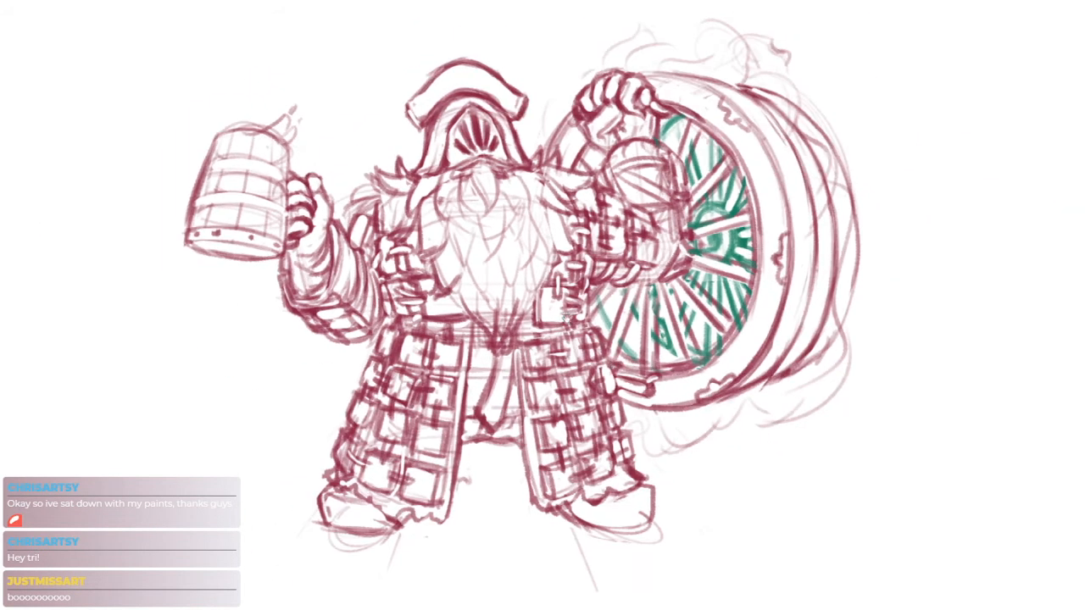
# Darken the tankard's curved top rim and its outer side down past the upper hoop
pyautogui.scroll(4, 200, 147)
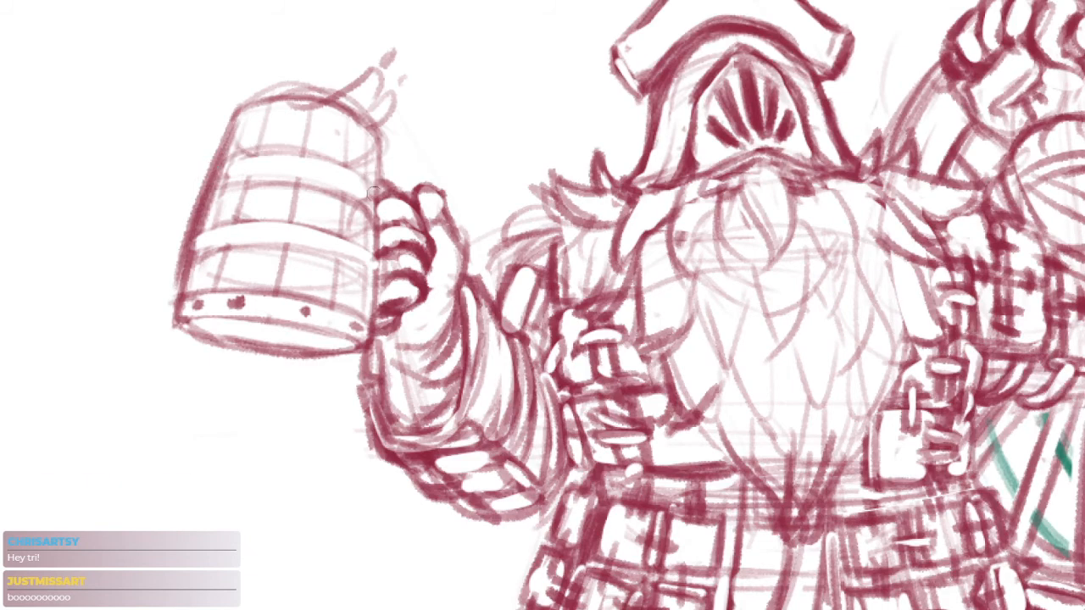
pyautogui.moveTo(229, 120); pyautogui.dragTo(388, 143)
pyautogui.moveTo(315, 100)
pyautogui.mouseDown()
pyautogui.moveTo(273, 100)
pyautogui.moveTo(223, 124)
pyautogui.moveTo(228, 146)
pyautogui.mouseUp()
pyautogui.scroll(3, 200, 184)
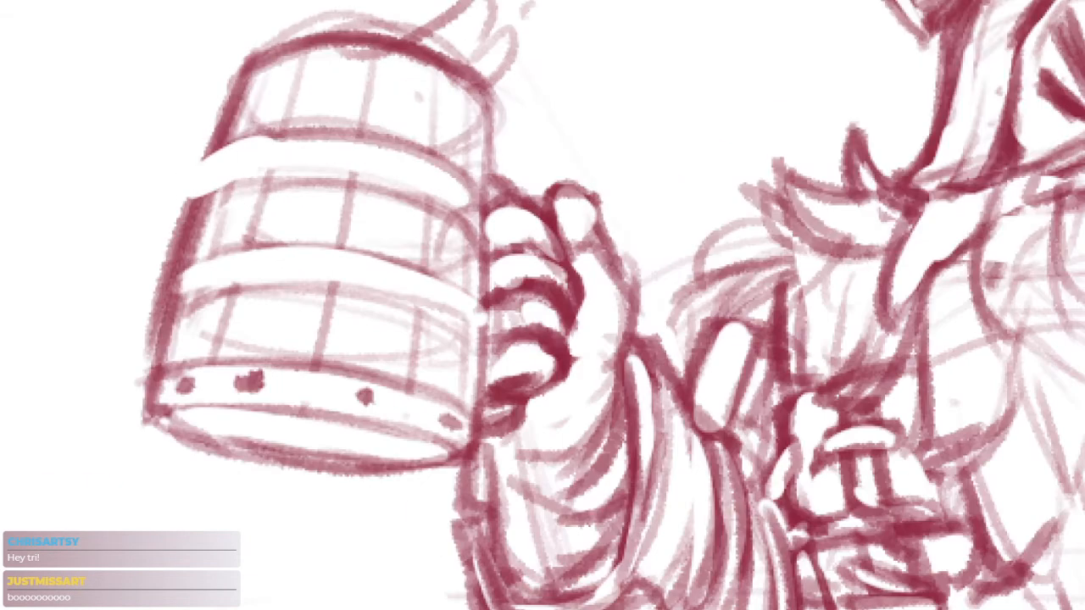
pyautogui.moveTo(204, 161); pyautogui.dragTo(182, 222)
# Strengthen the edges of the tankard's upper and middle hoops
pyautogui.moveTo(200, 191)
pyautogui.mouseDown()
pyautogui.moveTo(383, 191)
pyautogui.moveTo(233, 184)
pyautogui.moveTo(530, 127)
pyautogui.moveTo(451, 161)
pyautogui.moveTo(486, 205)
pyautogui.mouseUp()
pyautogui.moveTo(329, 247)
pyautogui.mouseDown()
pyautogui.moveTo(210, 259)
pyautogui.moveTo(170, 282)
pyautogui.moveTo(158, 326)
pyautogui.mouseUp()
pyautogui.moveTo(165, 313); pyautogui.dragTo(278, 282)
pyautogui.hotkey('ctrl', 'z')
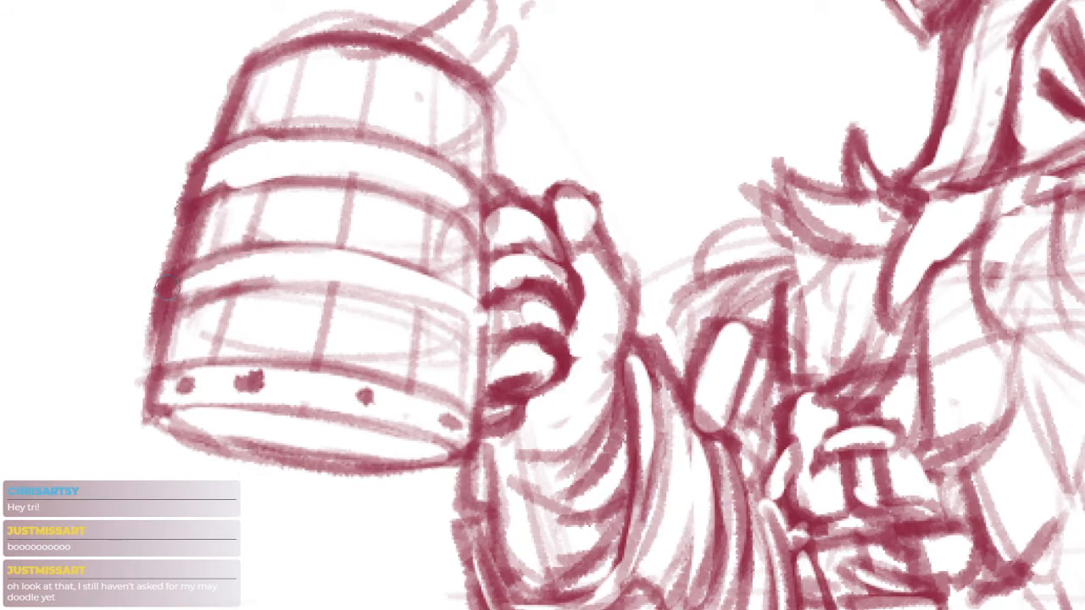
# Erase the overlap at the middle hoop's outer end, darken the tankard's lower side and clean the hoop's lines
pyautogui.press('e')
pyautogui.moveTo(183, 287)
pyautogui.mouseDown()
pyautogui.moveTo(288, 262)
pyautogui.moveTo(254, 253)
pyautogui.moveTo(172, 277)
pyautogui.mouseUp()
pyautogui.press('b')
pyautogui.moveTo(175, 263)
pyautogui.mouseDown()
pyautogui.moveTo(158, 323)
pyautogui.moveTo(174, 296)
pyautogui.moveTo(173, 398)
pyautogui.mouseUp()
pyautogui.press('e')
pyautogui.moveTo(316, 308); pyautogui.dragTo(306, 261)
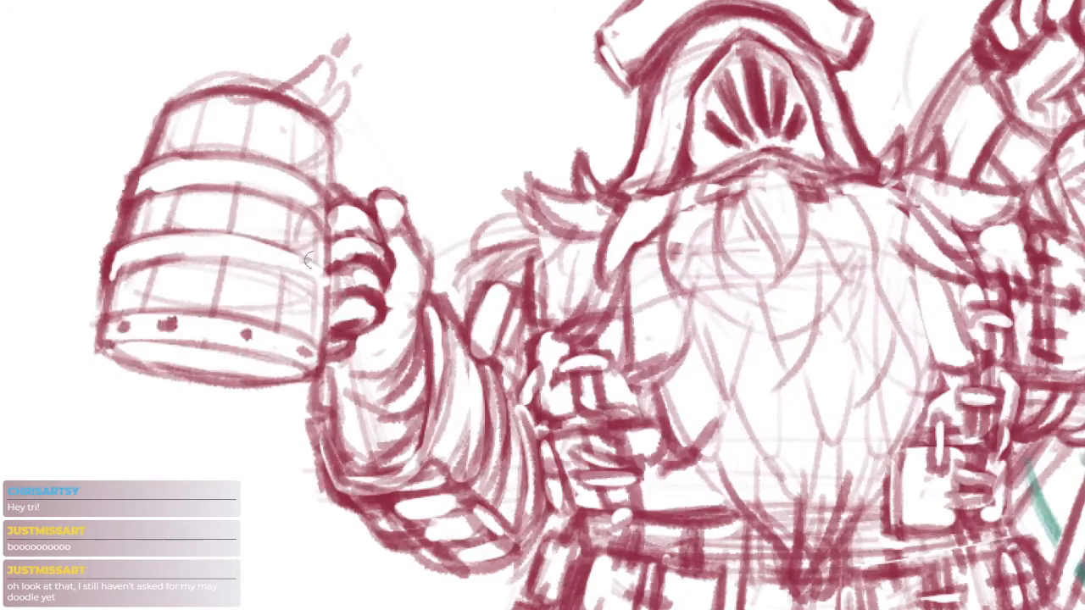
pyautogui.moveTo(214, 257)
pyautogui.mouseDown()
pyautogui.moveTo(317, 299)
pyautogui.moveTo(329, 317)
pyautogui.moveTo(414, 333)
pyautogui.mouseUp()
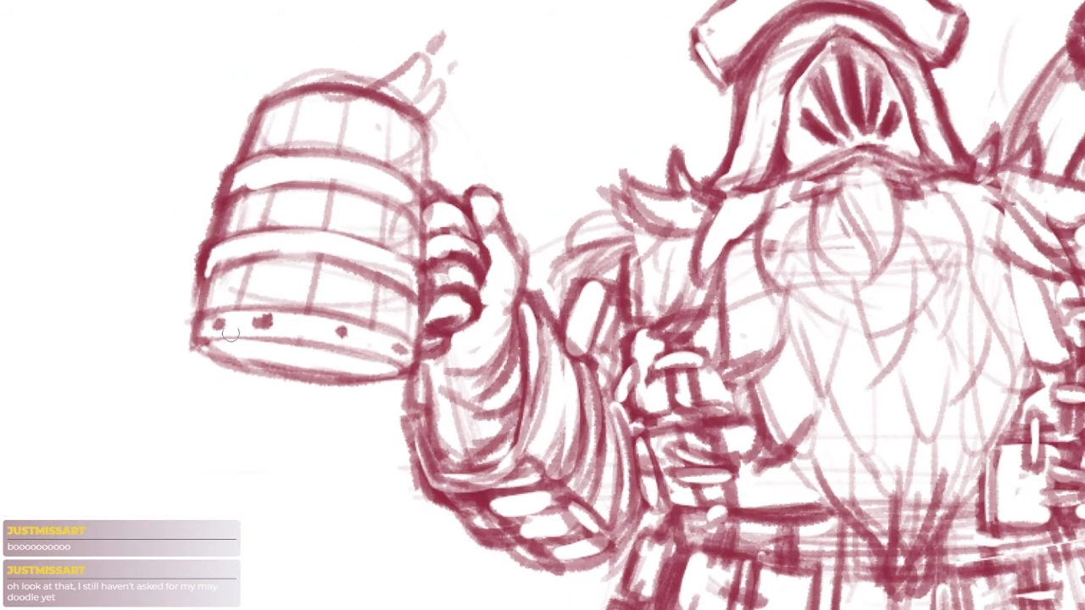
# Redraw the tankard's lower outer corner and bottom curve, and erase the stray lines inside the base ellipse
pyautogui.moveTo(209, 339)
pyautogui.mouseDown()
pyautogui.moveTo(403, 351)
pyautogui.moveTo(213, 347)
pyautogui.mouseUp()
pyautogui.hotkey('ctrl', 'z')
pyautogui.scroll(2, 215, 348)
pyautogui.moveTo(193, 281)
pyautogui.mouseDown()
pyautogui.moveTo(172, 349)
pyautogui.moveTo(287, 392)
pyautogui.mouseUp()
pyautogui.moveTo(197, 373); pyautogui.dragTo(383, 413)
pyautogui.press('e')
pyautogui.moveTo(197, 349)
pyautogui.mouseDown()
pyautogui.moveTo(468, 392)
pyautogui.moveTo(540, 382)
pyautogui.mouseUp()
# Darken the lower curve of the tankard's base, clean along it and redraw the corner beside the hand
pyautogui.press('b')
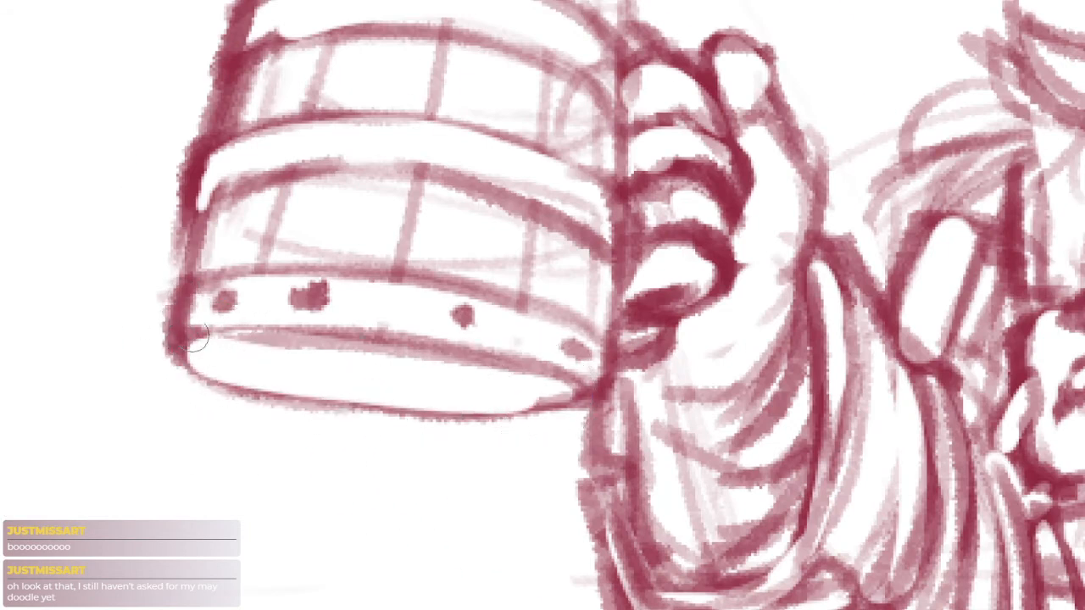
pyautogui.moveTo(193, 365)
pyautogui.mouseDown()
pyautogui.moveTo(388, 396)
pyautogui.moveTo(524, 401)
pyautogui.mouseUp()
pyautogui.press('e')
pyautogui.moveTo(271, 381); pyautogui.dragTo(528, 399)
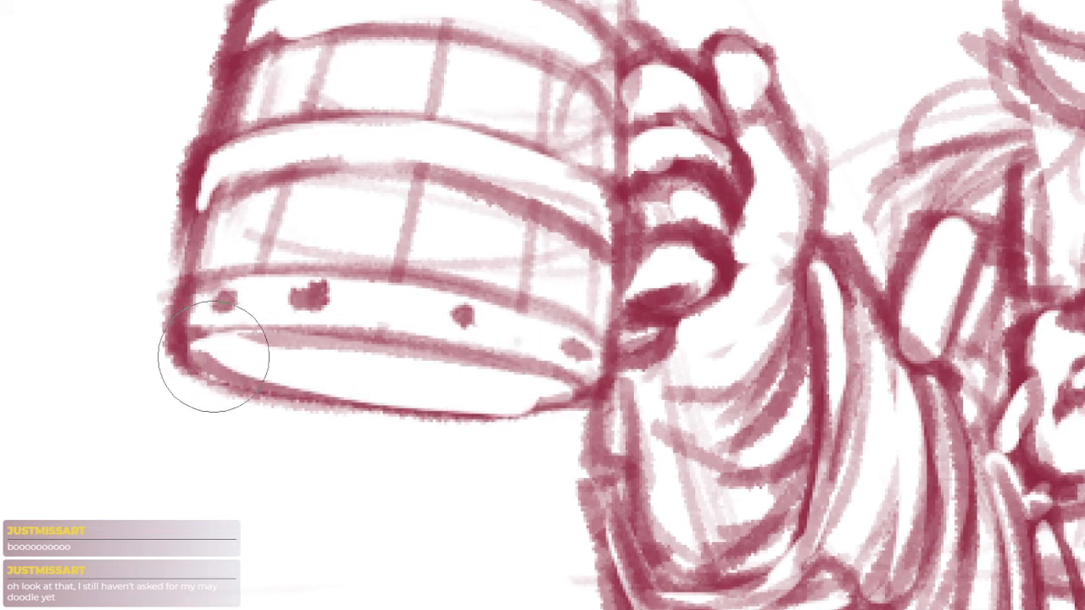
pyautogui.press('b')
pyautogui.moveTo(592, 388)
pyautogui.mouseDown()
pyautogui.moveTo(542, 413)
pyautogui.moveTo(480, 400)
pyautogui.moveTo(587, 390)
pyautogui.moveTo(347, 399)
pyautogui.moveTo(286, 373)
pyautogui.moveTo(464, 367)
pyautogui.mouseUp()
pyautogui.press('e')
pyautogui.press('b')
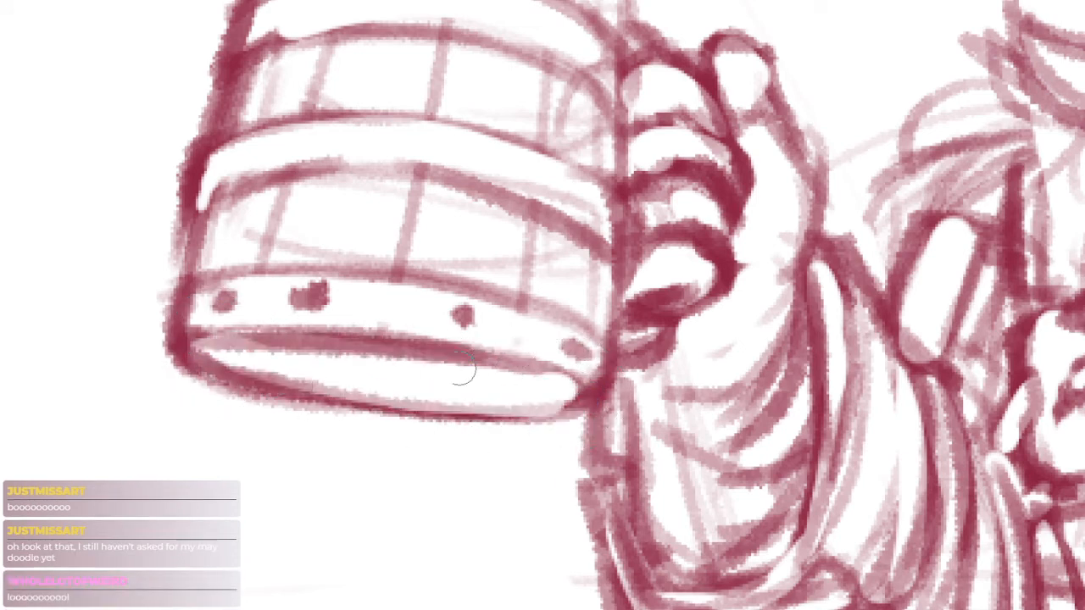
# Thicken the upper edge of the base ellipse, trim its outer contour and reinforce the corner beside the hand
pyautogui.moveTo(297, 339); pyautogui.dragTo(581, 378)
pyautogui.press('e')
pyautogui.moveTo(166, 341)
pyautogui.mouseDown()
pyautogui.moveTo(177, 356)
pyautogui.moveTo(500, 431)
pyautogui.moveTo(193, 361)
pyautogui.moveTo(563, 412)
pyautogui.moveTo(468, 414)
pyautogui.mouseUp()
pyautogui.press('b')
pyautogui.moveTo(612, 384); pyautogui.dragTo(506, 414)
pyautogui.moveTo(619, 365); pyautogui.dragTo(672, 362)
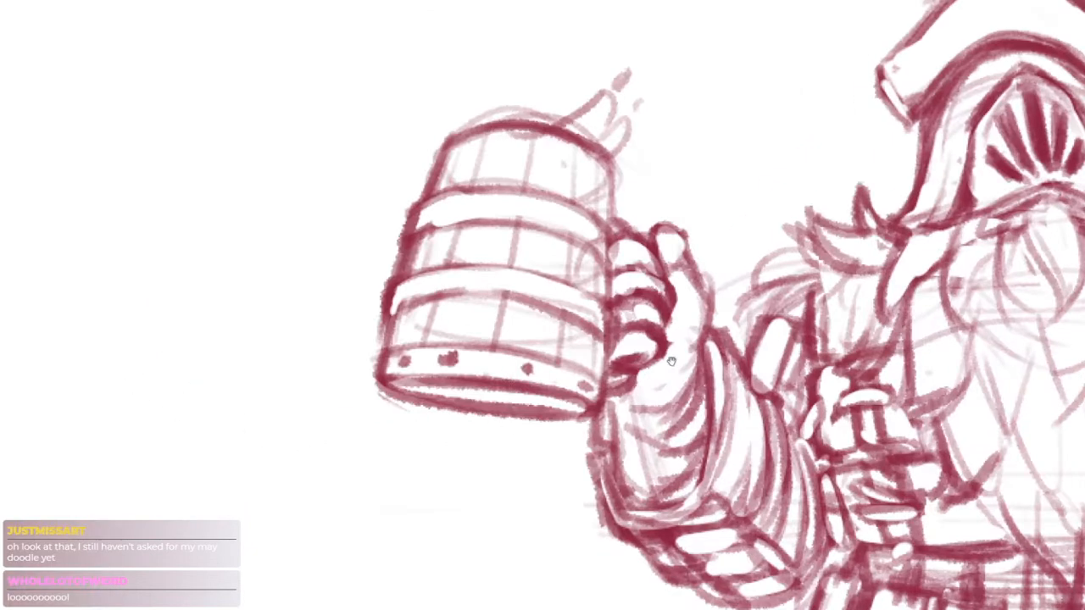
# Erase the inside of the tankard's base ellipse to a clean white shape and extend its outer corner
pyautogui.moveTo(526, 415); pyautogui.dragTo(581, 417)
pyautogui.press('e')
pyautogui.moveTo(400, 386)
pyautogui.mouseDown()
pyautogui.moveTo(577, 416)
pyautogui.moveTo(558, 403)
pyautogui.mouseUp()
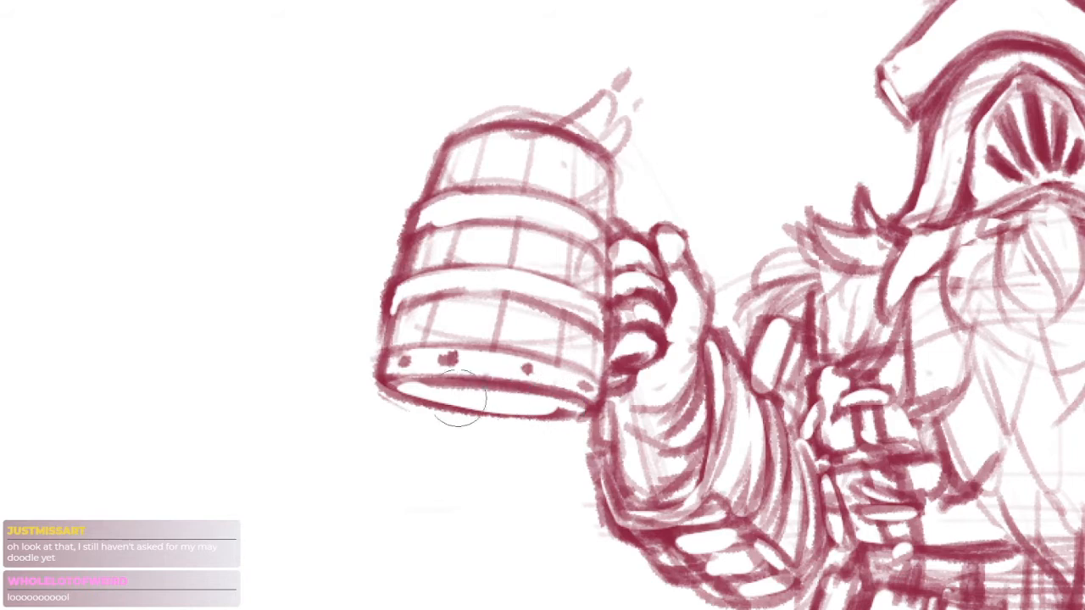
pyautogui.hotkey('ctrl', 'z')
pyautogui.moveTo(419, 385); pyautogui.dragTo(570, 409)
pyautogui.press('b')
pyautogui.moveTo(379, 390)
pyautogui.mouseDown()
pyautogui.moveTo(577, 419)
pyautogui.moveTo(370, 382)
pyautogui.mouseUp()
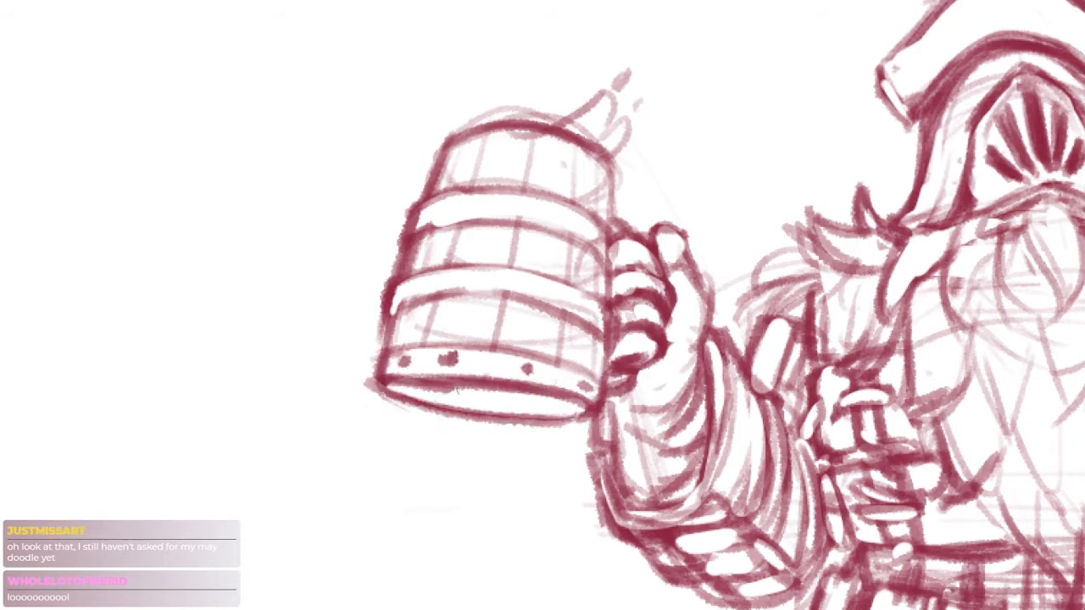
# Retrace the base ellipse's upper and lower curves on the tilted canvas, and undo the last stroke
pyautogui.moveTo(452, 389)
pyautogui.mouseDown()
pyautogui.moveTo(583, 412)
pyautogui.moveTo(609, 448)
pyautogui.mouseUp()
pyautogui.moveTo(254, 372); pyautogui.dragTo(604, 417)
pyautogui.moveTo(306, 364); pyautogui.dragTo(560, 397)
pyautogui.moveTo(330, 403)
pyautogui.mouseDown()
pyautogui.moveTo(515, 426)
pyautogui.moveTo(563, 416)
pyautogui.mouseUp()
pyautogui.moveTo(563, 416); pyautogui.dragTo(593, 406)
pyautogui.hotkey('ctrl', 'z')
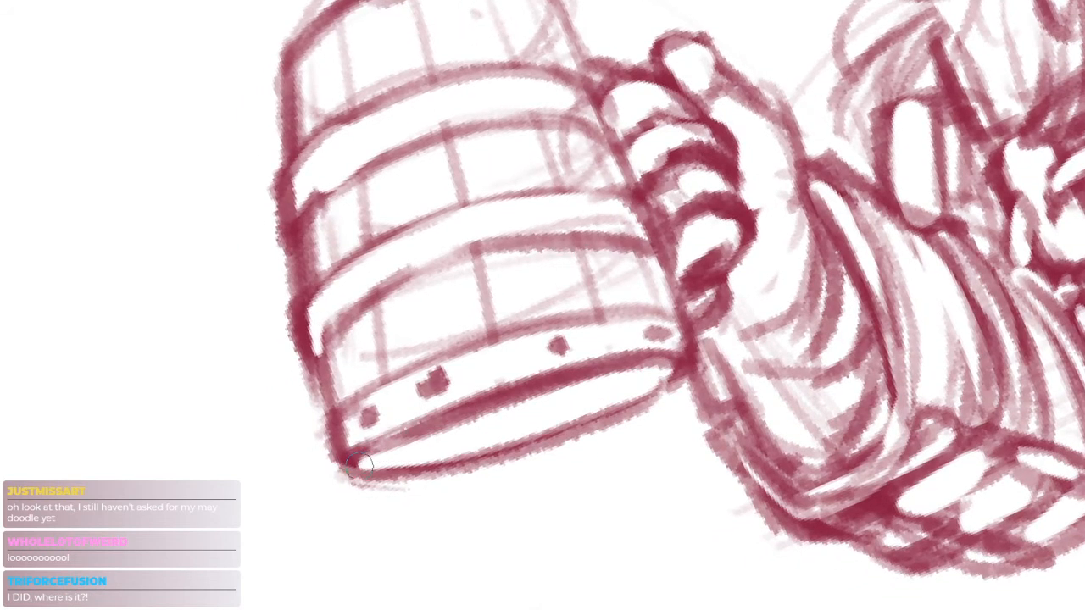
# Sharpen the base ellipse with darker upper and lower edges, erase excess line weight and restore the canvas rotation
pyautogui.moveTo(363, 462)
pyautogui.mouseDown()
pyautogui.moveTo(662, 375)
pyautogui.moveTo(443, 431)
pyautogui.moveTo(659, 383)
pyautogui.moveTo(637, 415)
pyautogui.moveTo(466, 458)
pyautogui.moveTo(359, 464)
pyautogui.mouseUp()
pyautogui.press('e')
pyautogui.press('b')
pyautogui.moveTo(364, 441)
pyautogui.mouseDown()
pyautogui.moveTo(631, 366)
pyautogui.moveTo(672, 370)
pyautogui.mouseUp()
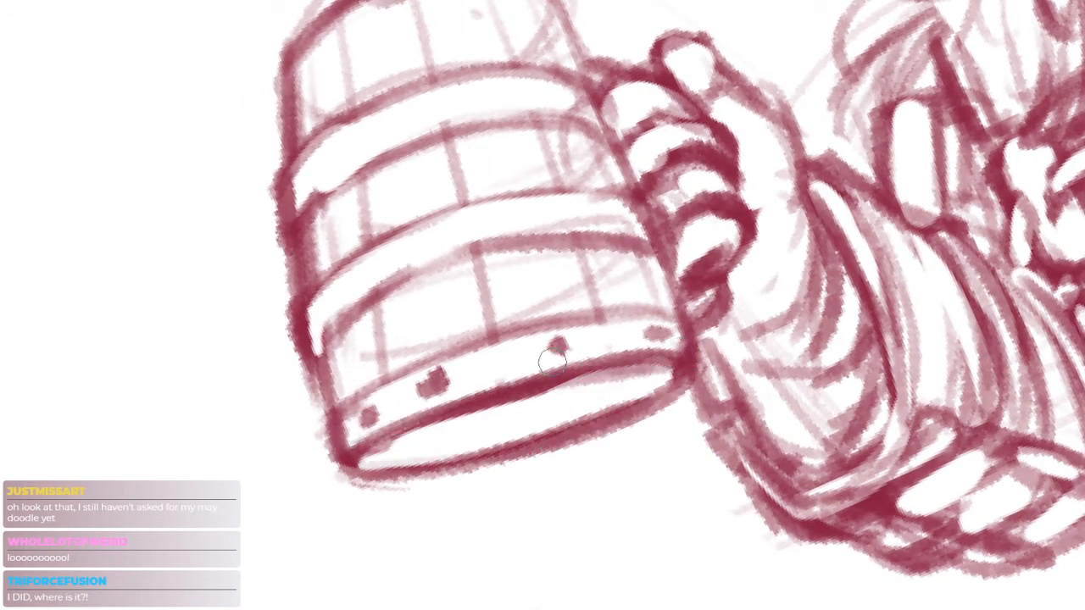
pyautogui.press('e')
pyautogui.moveTo(532, 373)
pyautogui.mouseDown()
pyautogui.moveTo(668, 351)
pyautogui.moveTo(551, 376)
pyautogui.mouseUp()
pyautogui.press('b')
pyautogui.moveTo(674, 363); pyautogui.dragTo(583, 373)
pyautogui.moveTo(651, 369)
pyautogui.mouseDown()
pyautogui.moveTo(677, 364)
pyautogui.moveTo(560, 346)
pyautogui.mouseUp()
pyautogui.press('r')
pyautogui.moveTo(801, 363); pyautogui.dragTo(764, 410)
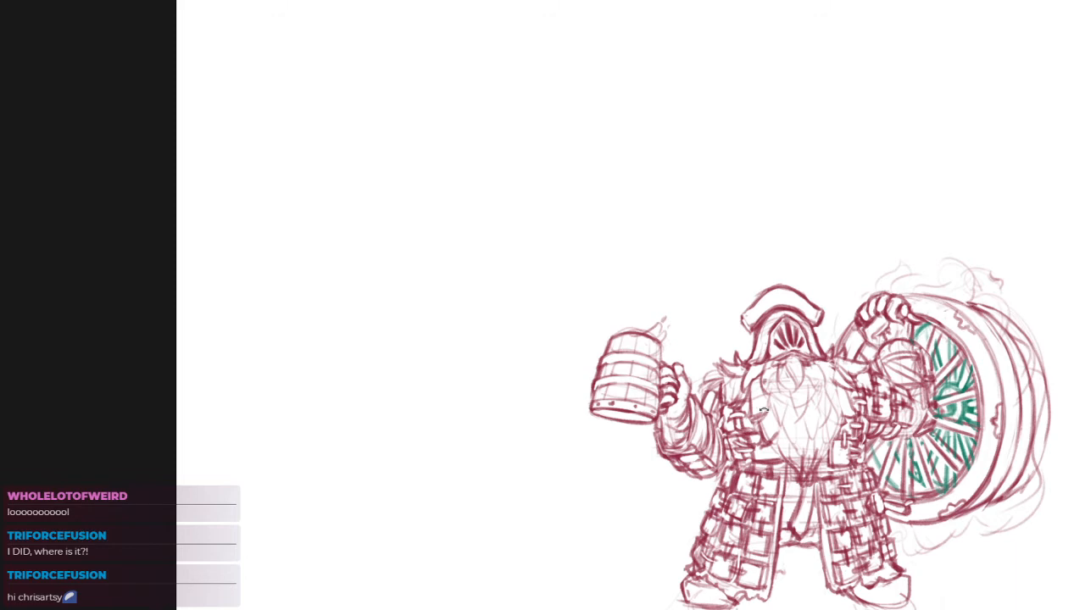
# Redraw the collar and chest contour between the tankard-side shoulder fur and the beard, and clean up the area beside the beard
pyautogui.moveTo(779, 403); pyautogui.dragTo(537, 293)
pyautogui.moveTo(638, 398); pyautogui.dragTo(672, 379)
pyautogui.moveTo(532, 214); pyautogui.dragTo(593, 210)
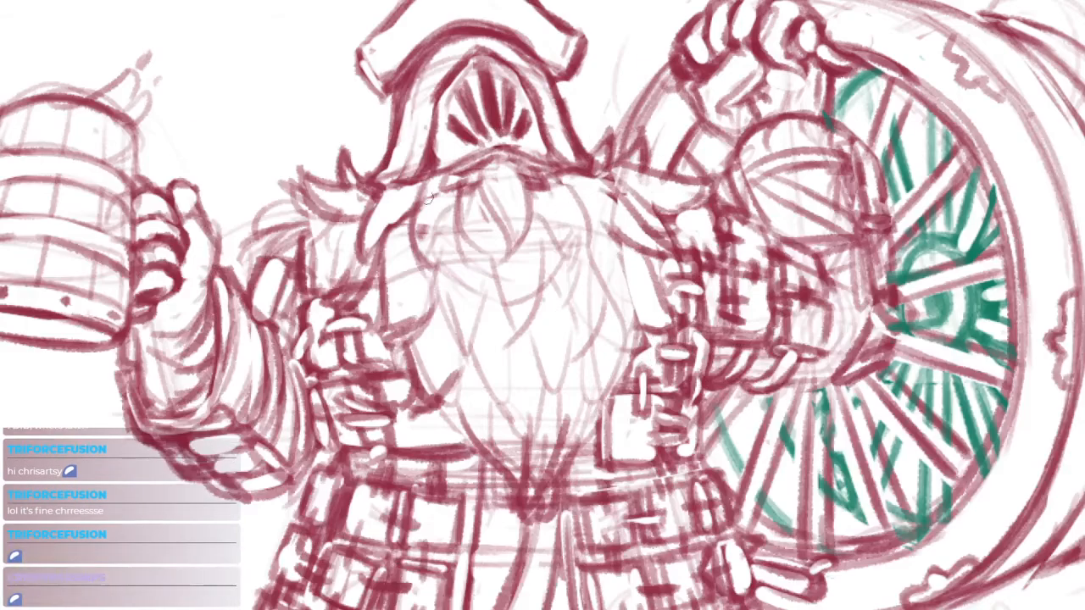
pyautogui.moveTo(422, 181)
pyautogui.mouseDown()
pyautogui.moveTo(426, 275)
pyautogui.moveTo(449, 212)
pyautogui.mouseUp()
pyautogui.moveTo(384, 196)
pyautogui.mouseDown()
pyautogui.moveTo(363, 254)
pyautogui.moveTo(381, 264)
pyautogui.mouseUp()
pyautogui.moveTo(342, 224)
pyautogui.mouseDown()
pyautogui.moveTo(302, 285)
pyautogui.moveTo(362, 292)
pyautogui.mouseUp()
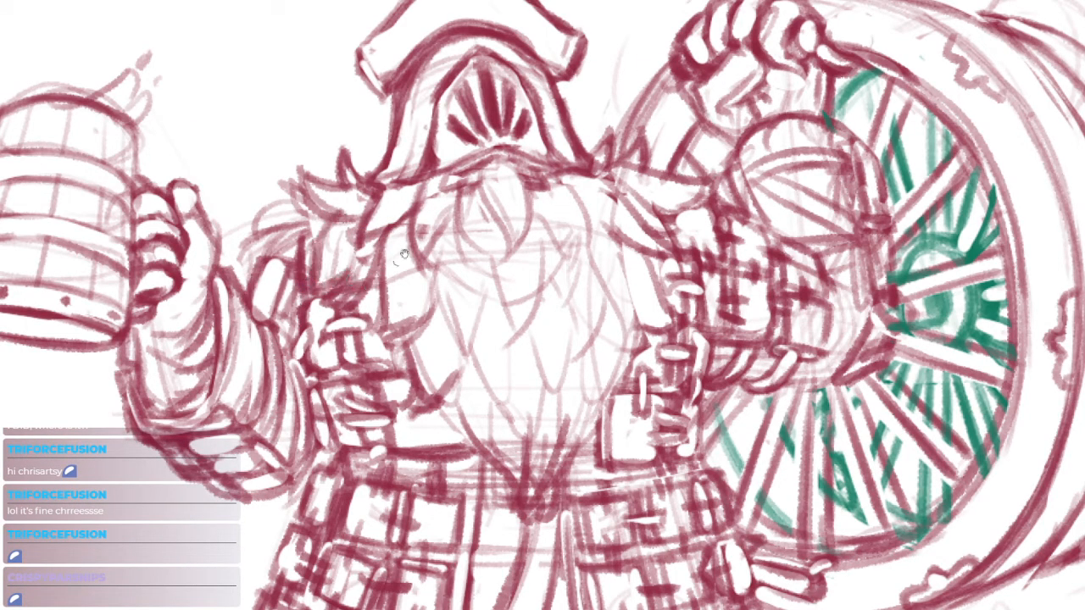
pyautogui.moveTo(424, 246); pyautogui.dragTo(389, 254)
pyautogui.moveTo(628, 363); pyautogui.dragTo(536, 310)
pyautogui.moveTo(486, 184)
pyautogui.mouseDown()
pyautogui.moveTo(531, 231)
pyautogui.moveTo(551, 231)
pyautogui.mouseUp()
pyautogui.hotkey('ctrl', 'z')
pyautogui.moveTo(460, 174)
pyautogui.mouseDown()
pyautogui.moveTo(489, 182)
pyautogui.moveTo(468, 153)
pyautogui.moveTo(458, 168)
pyautogui.moveTo(485, 169)
pyautogui.mouseUp()
pyautogui.hotkey('ctrl', 'z')
# Refine the fur trim and chest edge on the tankard-side shoulder with alternating brush strokes and erasing below the hat
pyautogui.press('e')
pyautogui.press('b')
pyautogui.moveTo(322, 253); pyautogui.dragTo(372, 275)
pyautogui.press('e')
pyautogui.moveTo(371, 184)
pyautogui.mouseDown()
pyautogui.moveTo(401, 182)
pyautogui.moveTo(345, 191)
pyautogui.moveTo(460, 189)
pyautogui.mouseUp()
pyautogui.press('b')
pyautogui.press('e')
pyautogui.moveTo(419, 174); pyautogui.dragTo(464, 188)
pyautogui.moveTo(373, 203); pyautogui.dragTo(400, 185)
pyautogui.press('e')
pyautogui.moveTo(392, 200)
pyautogui.mouseDown()
pyautogui.moveTo(442, 161)
pyautogui.moveTo(441, 222)
pyautogui.moveTo(354, 315)
pyautogui.mouseUp()
pyautogui.moveTo(525, 263)
pyautogui.mouseDown()
pyautogui.moveTo(545, 260)
pyautogui.moveTo(541, 269)
pyautogui.mouseUp()
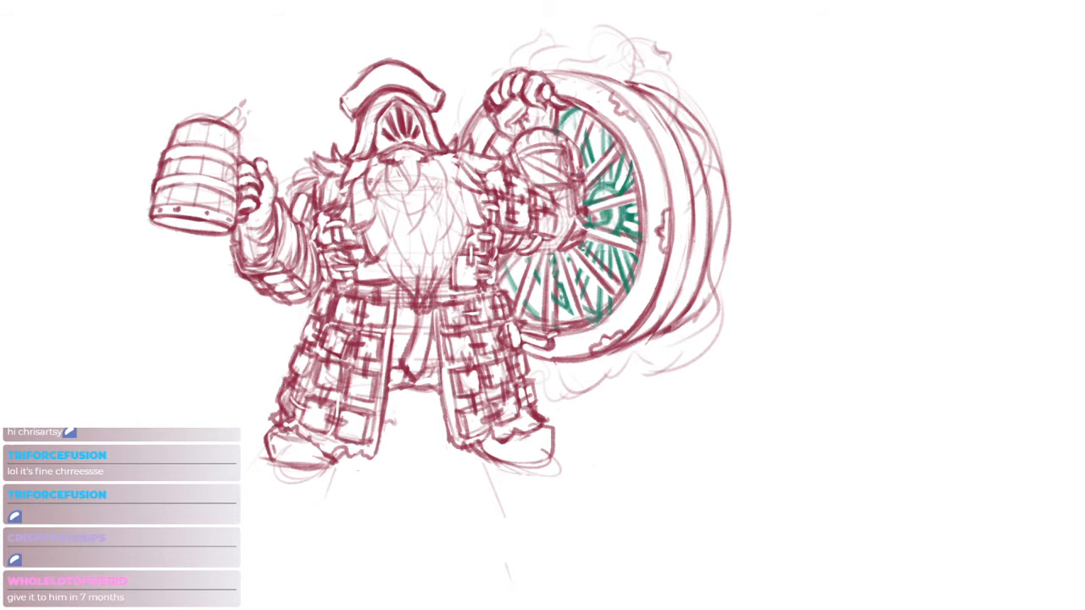
pyautogui.moveTo(624, 316); pyautogui.dragTo(668, 322)
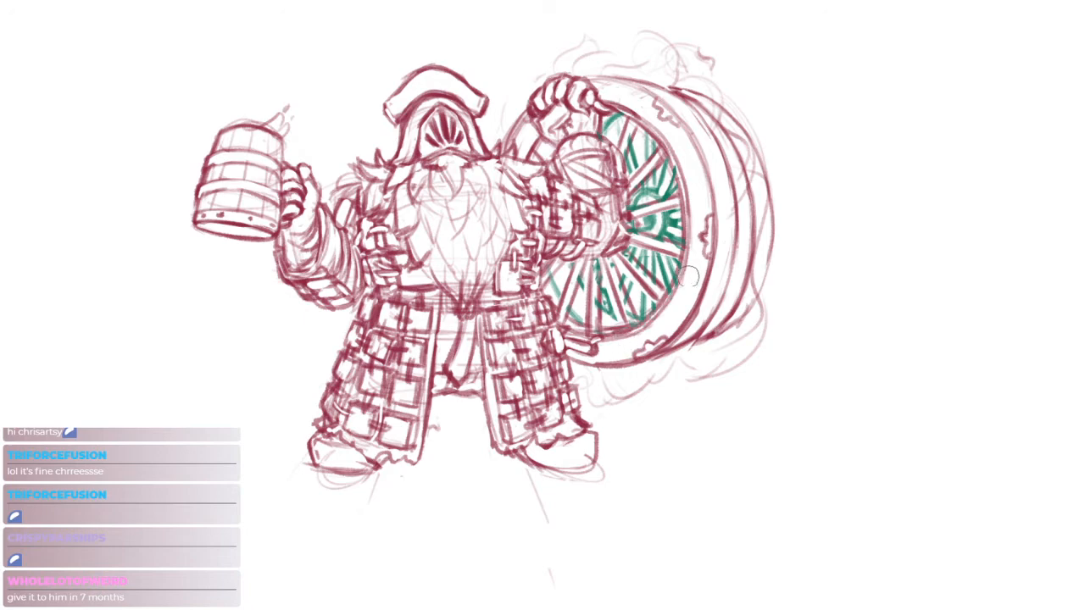
pyautogui.scroll(3, 649, 309)
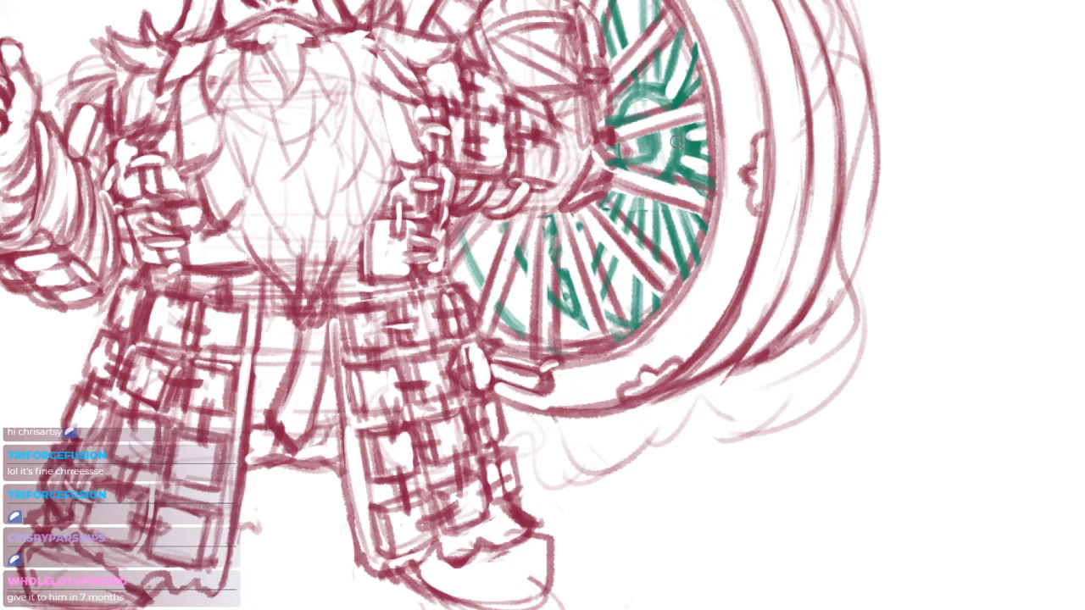
pyautogui.scroll(-3, 702, 142)
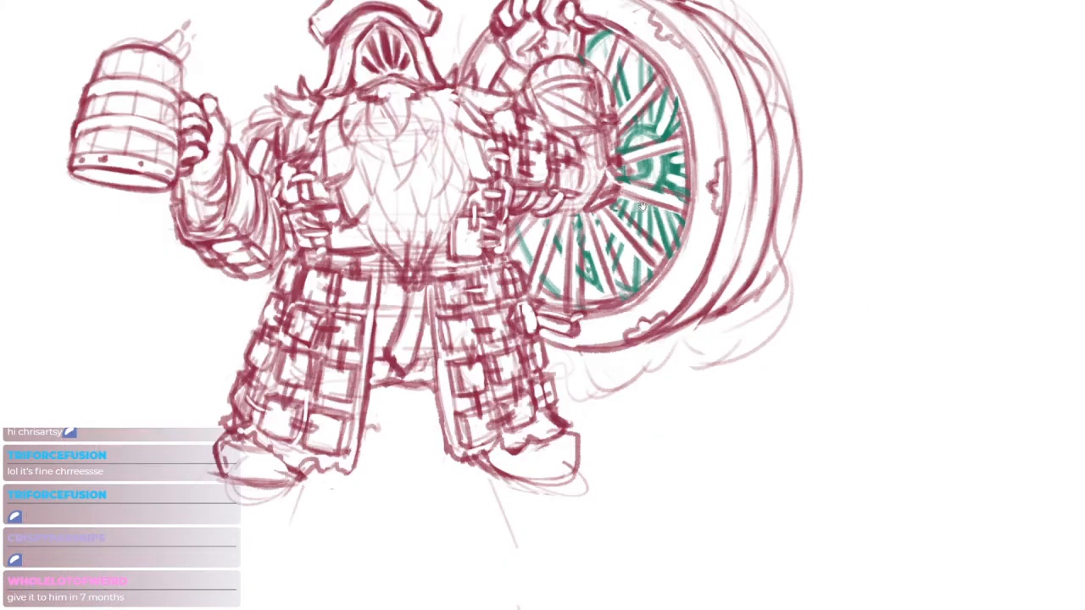
pyautogui.scroll(5, 619, 200)
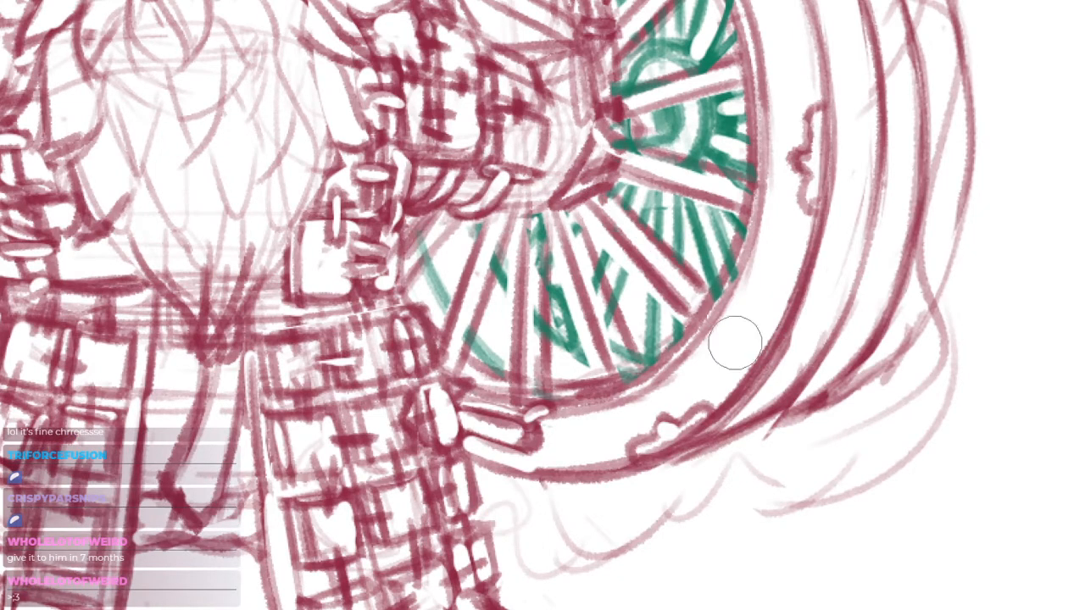
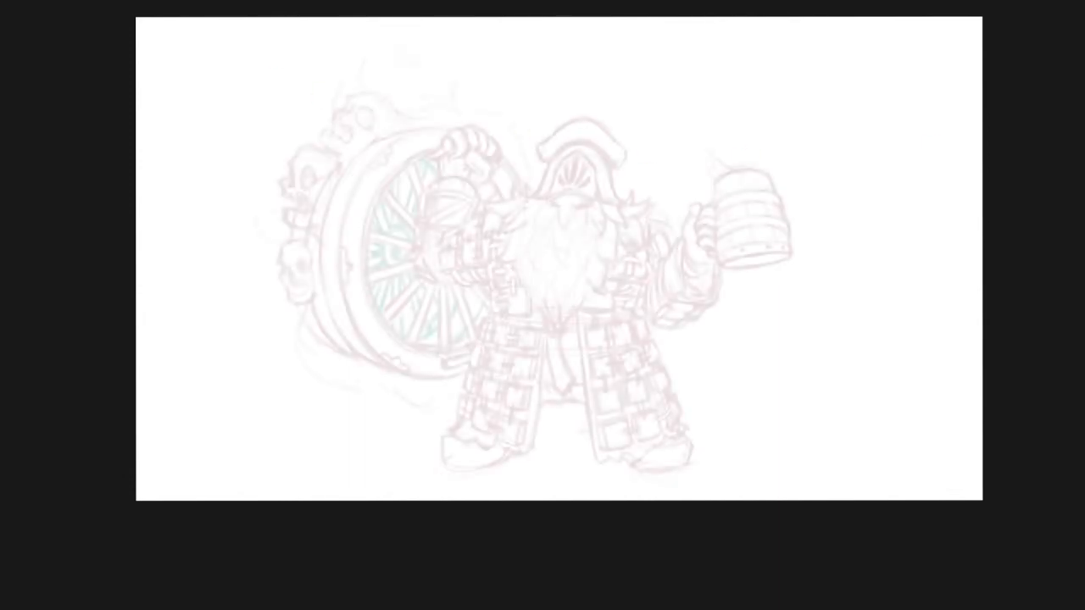
# Change the image resolution of the whole sketch by entering a new scale factor
pyautogui.click(13, 1)
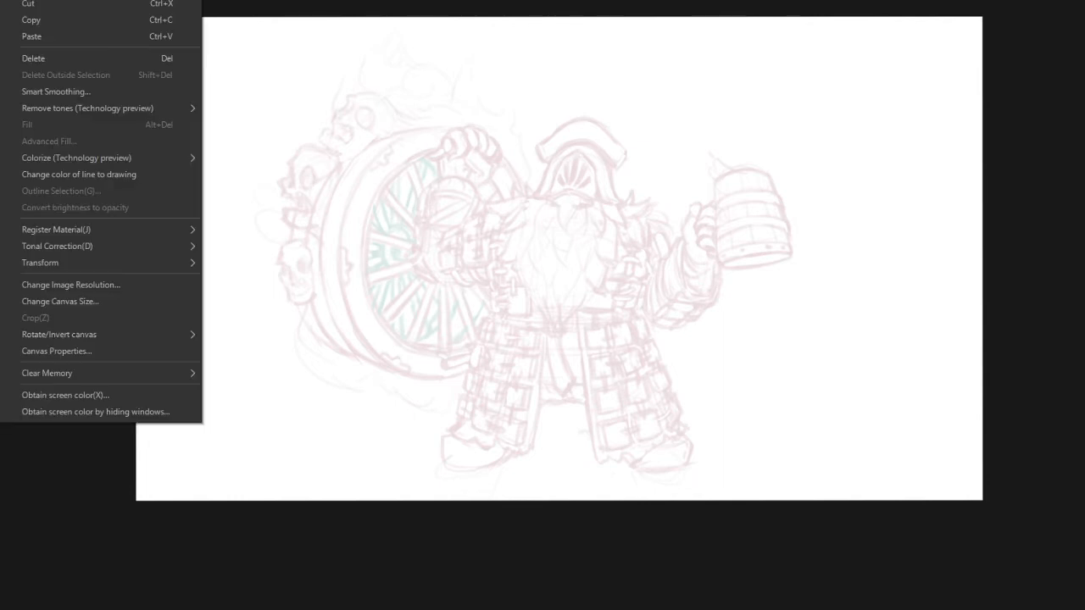
pyautogui.click(67, 286)
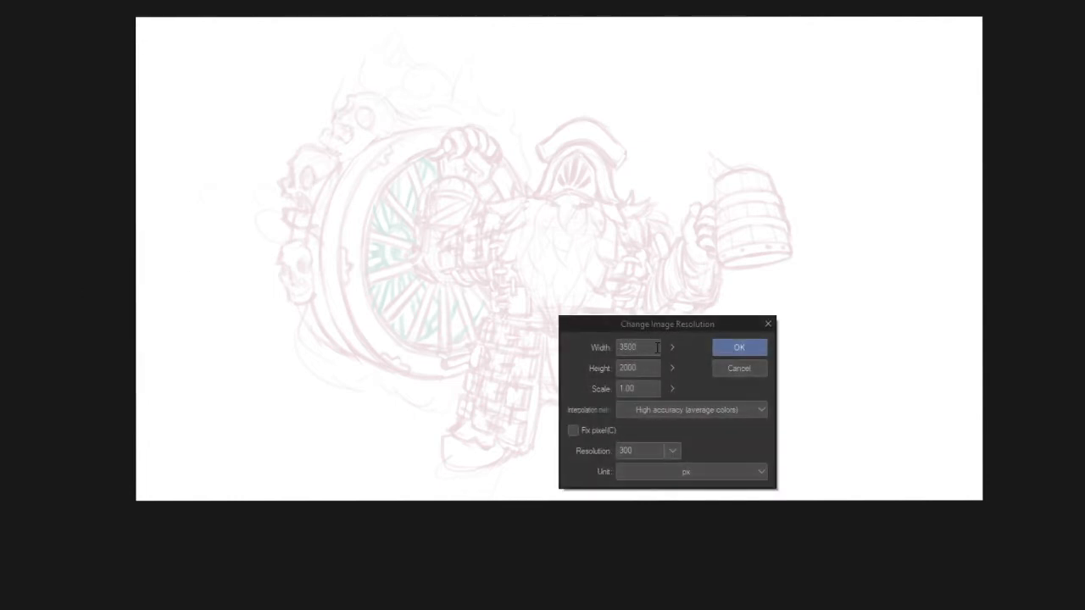
pyautogui.moveTo(625, 389); pyautogui.dragTo(630, 389)
pyautogui.write('5')
pyautogui.click(723, 345)
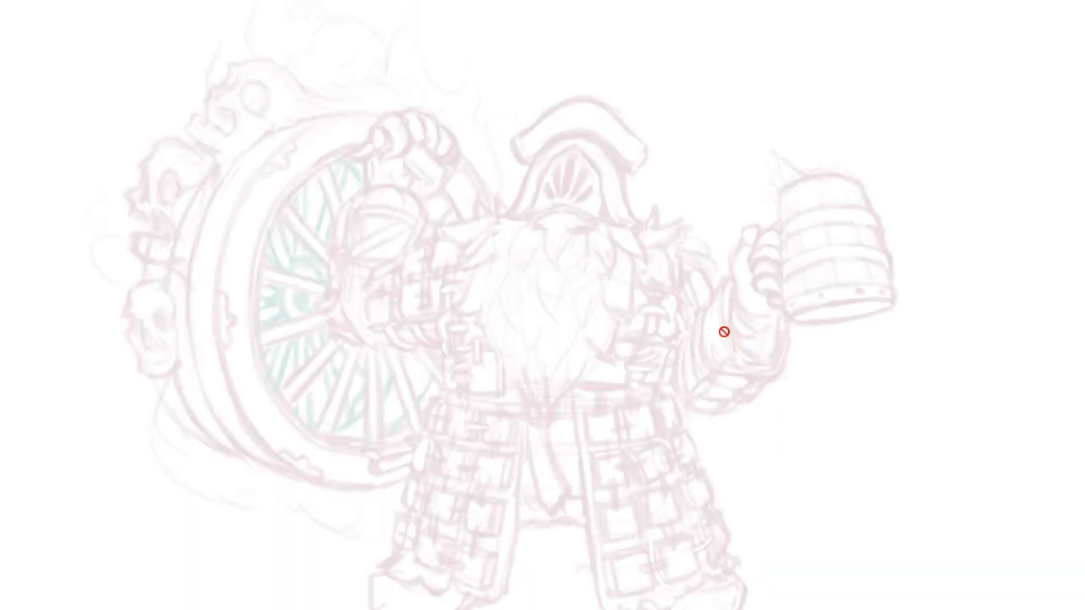
# Erase the splash above the tankard's hand side and sketch a new one with small droplets above the opposite side of the rim
pyautogui.scroll(-2, 740, 334)
pyautogui.moveTo(865, 319); pyautogui.dragTo(825, 315)
pyautogui.scroll(-2, 831, 331)
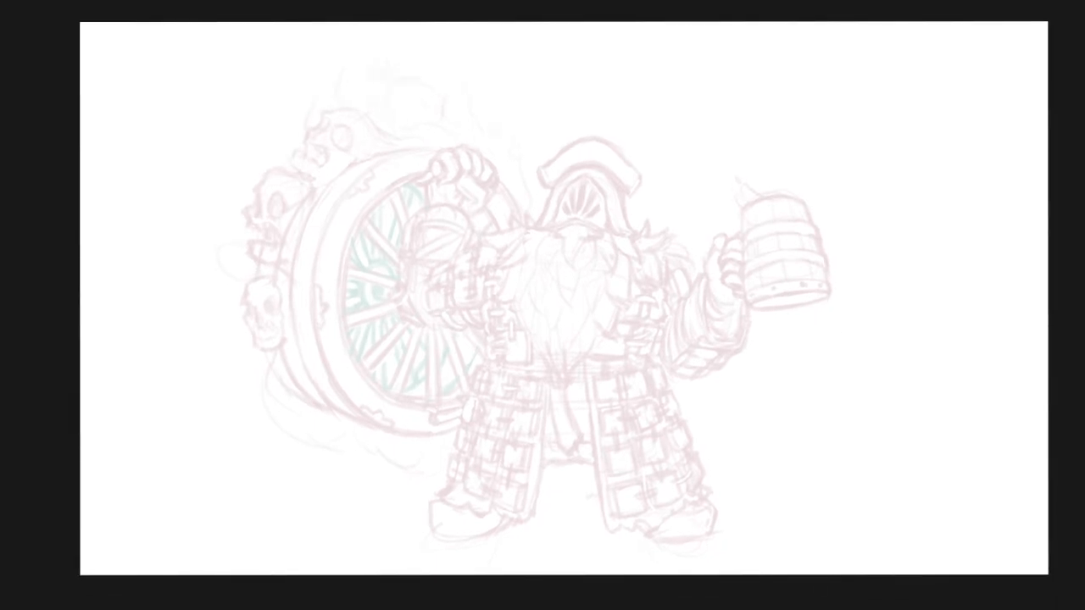
pyautogui.scroll(3, 819, 229)
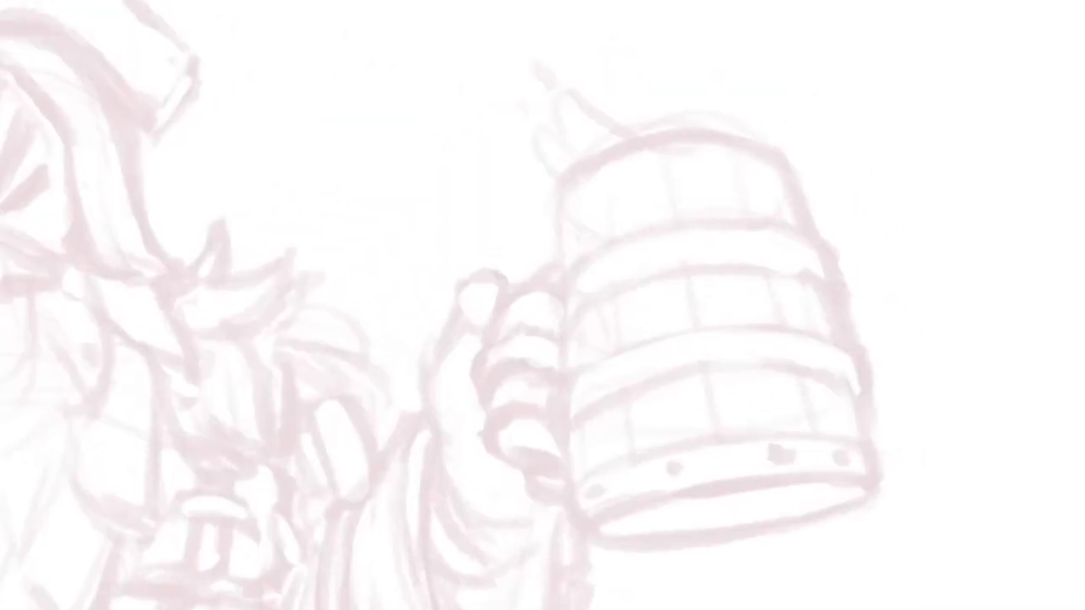
pyautogui.moveTo(620, 186); pyautogui.dragTo(608, 229)
pyautogui.moveTo(577, 151)
pyautogui.mouseDown()
pyautogui.moveTo(532, 117)
pyautogui.moveTo(547, 206)
pyautogui.mouseUp()
pyautogui.press('b')
pyautogui.moveTo(597, 180)
pyautogui.mouseDown()
pyautogui.moveTo(763, 141)
pyautogui.moveTo(757, 168)
pyautogui.mouseUp()
pyautogui.moveTo(777, 142)
pyautogui.mouseDown()
pyautogui.moveTo(736, 215)
pyautogui.moveTo(698, 252)
pyautogui.mouseUp()
pyautogui.moveTo(747, 92); pyautogui.dragTo(741, 113)
pyautogui.scroll(-4, 741, 113)
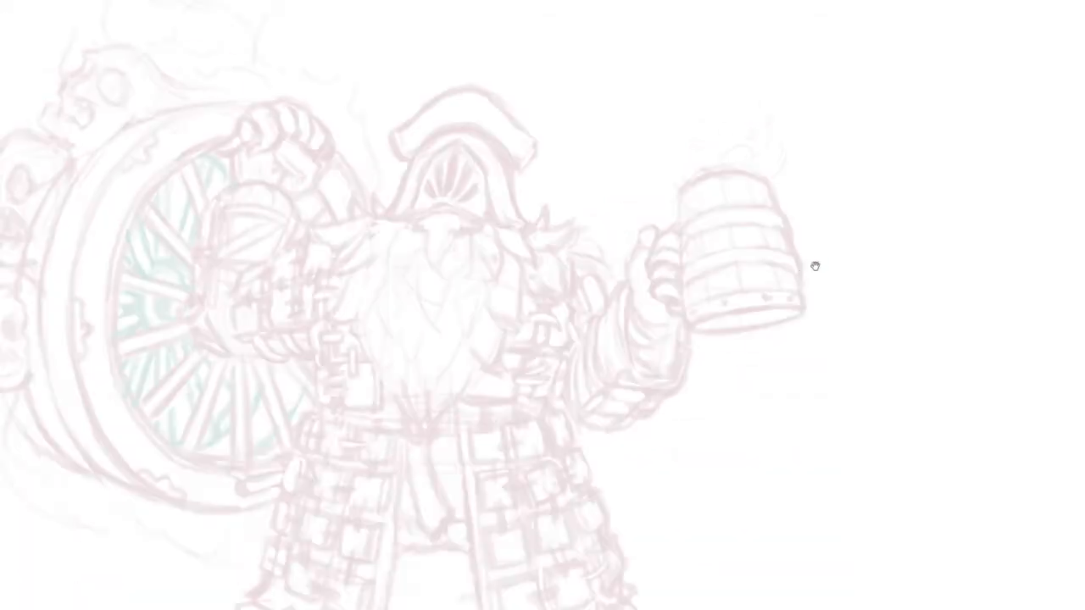
pyautogui.scroll(2, 782, 169)
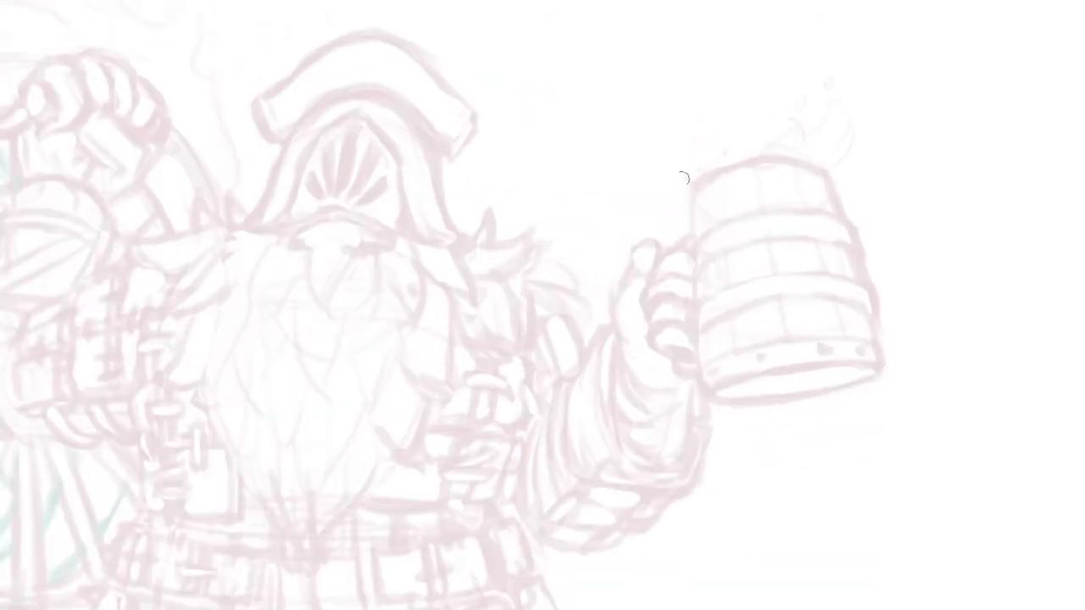
pyautogui.scroll(-3, 748, 347)
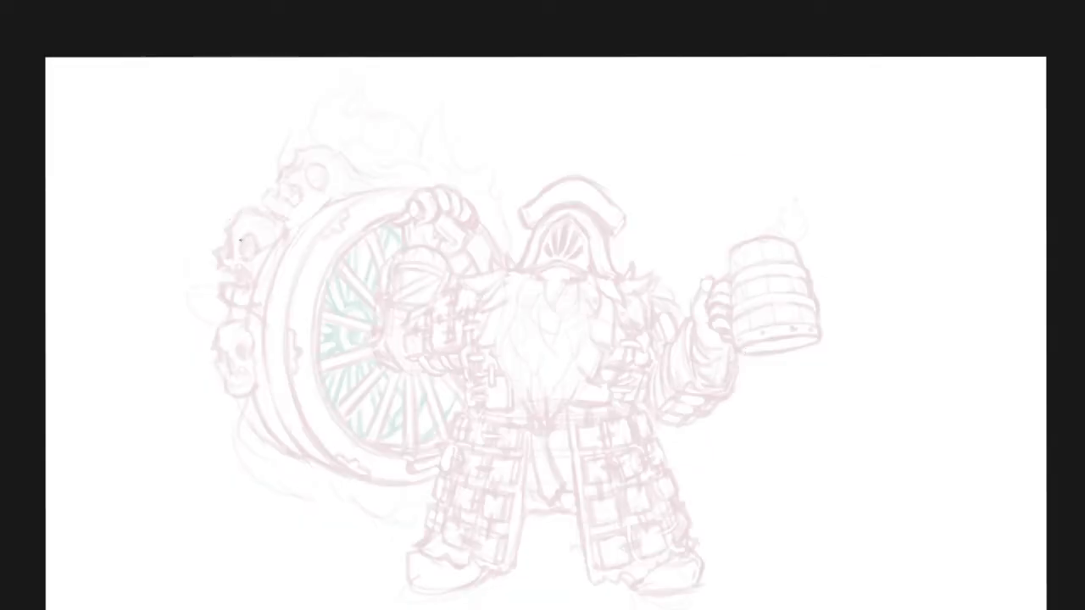
pyautogui.scroll(-3, 432, 356)
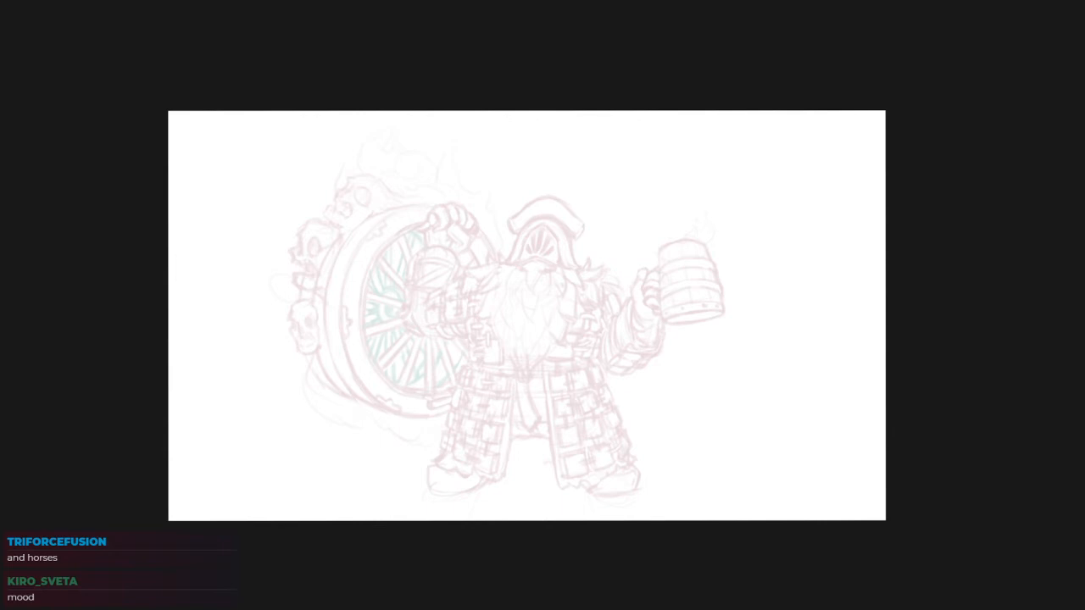
# Set the drawing colour to black, HEX 000000
pyautogui.moveTo(608, 331); pyautogui.dragTo(618, 317)
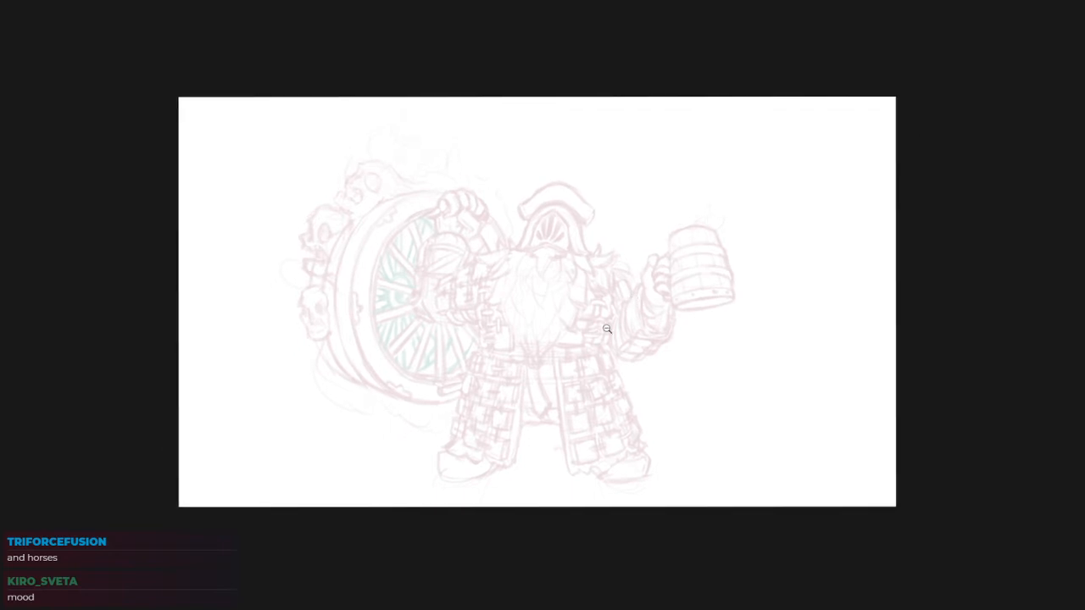
pyautogui.keyDown('ctrl'); pyautogui.click(618, 317); pyautogui.keyUp('ctrl')
pyautogui.keyDown('ctrl'); pyautogui.click(566, 264); pyautogui.keyUp('ctrl')
pyautogui.moveTo(595, 453); pyautogui.dragTo(595, 444)
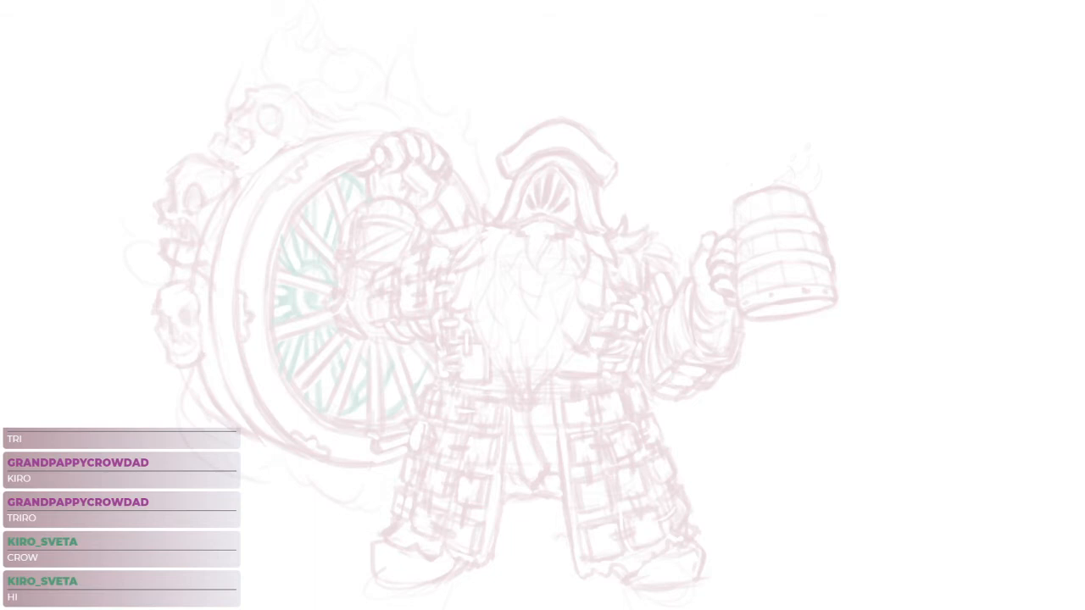
pyautogui.moveTo(761, 379); pyautogui.dragTo(693, 464)
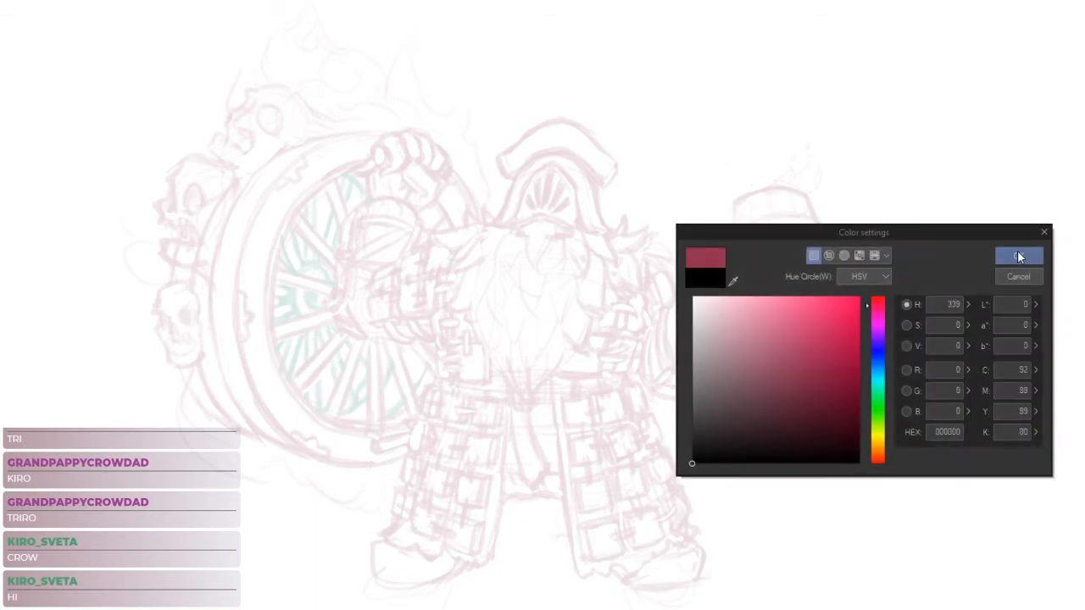
pyautogui.click(1019, 253)
pyautogui.moveTo(519, 445); pyautogui.dragTo(563, 438)
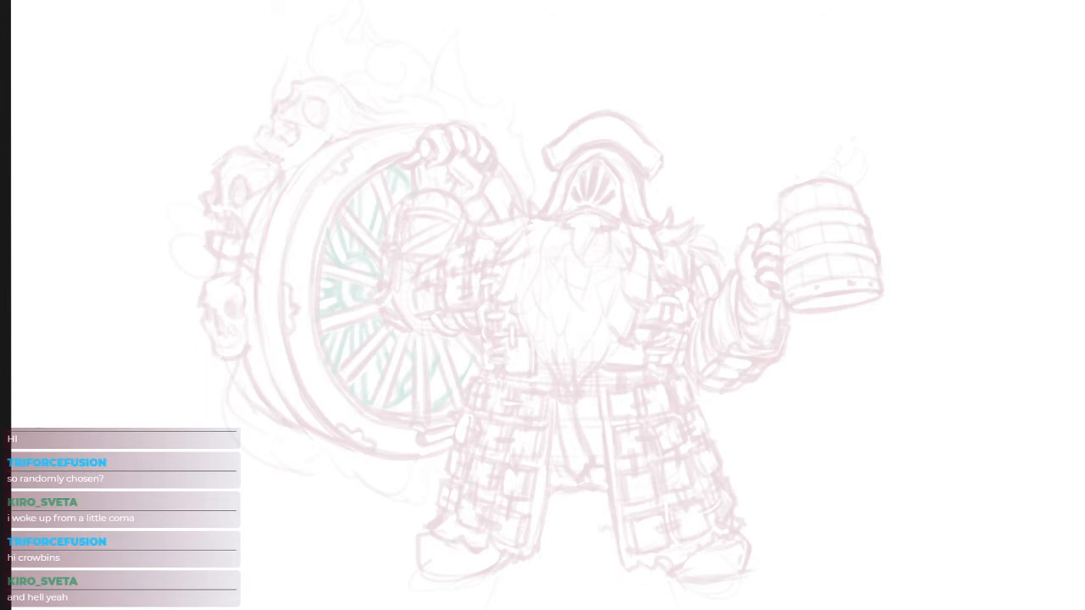
# Switch to the browser to check the Gavlan reference image, and return to the drawing to inspect the hat and visor
pyautogui.hotkey('alt', 'Tab')
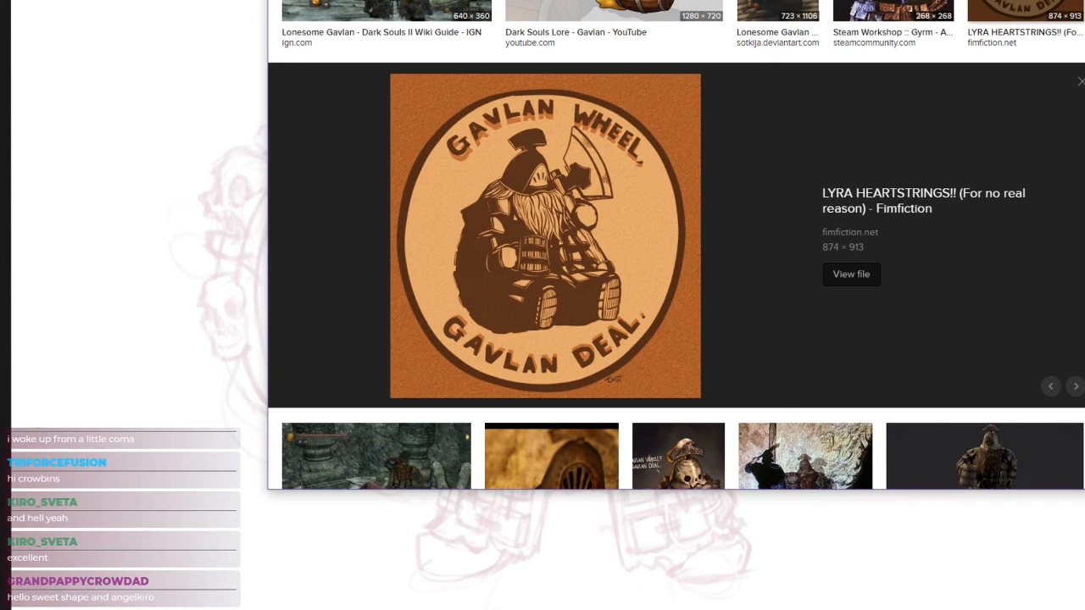
pyautogui.hotkey('alt', 'Tab')
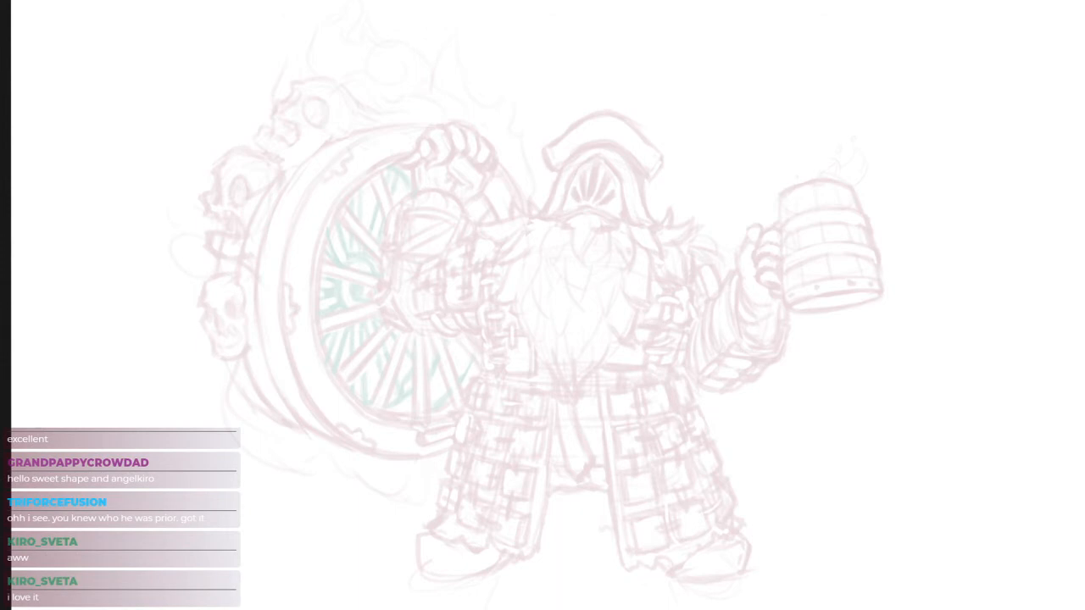
pyautogui.moveTo(703, 290); pyautogui.dragTo(701, 300)
pyautogui.moveTo(600, 155); pyautogui.dragTo(624, 255)
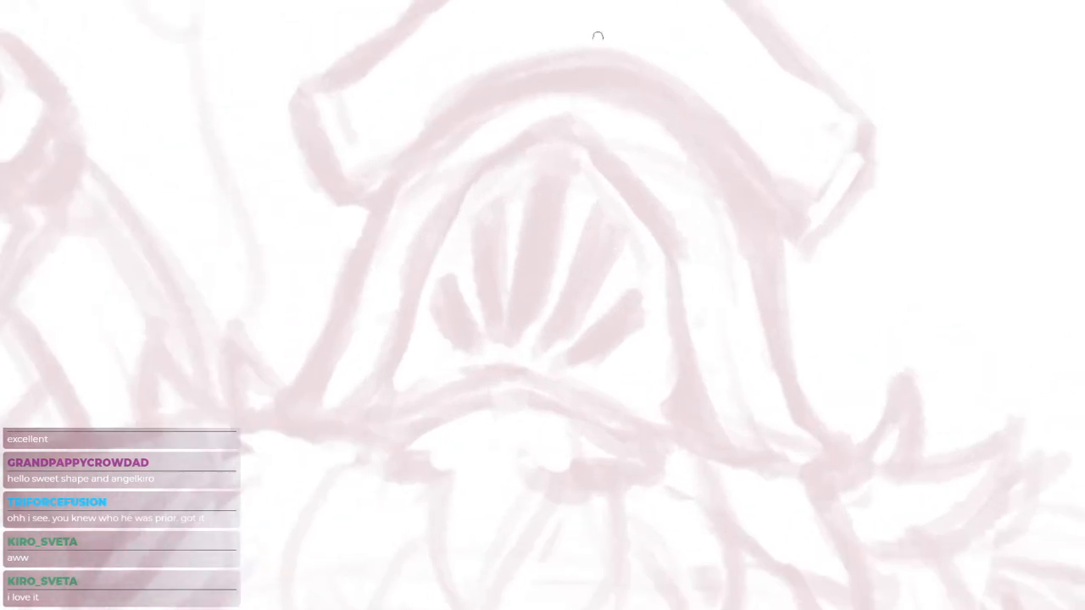
pyautogui.moveTo(575, 115); pyautogui.dragTo(577, 150)
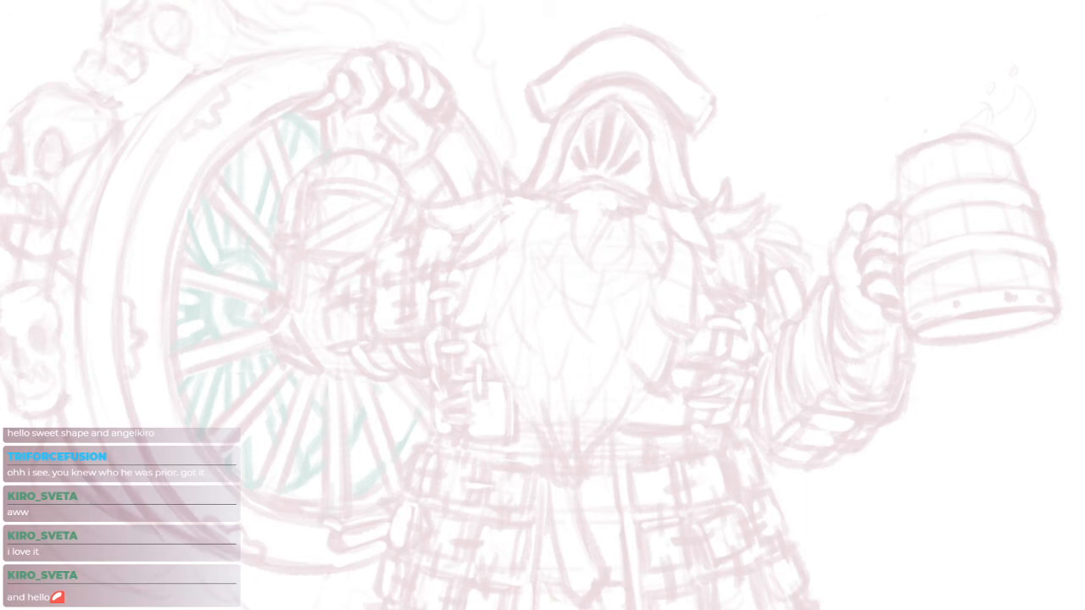
# Draw a large black ellipse over the wheel's front face and distort its corners and sides to match the sketched outer rim
pyautogui.moveTo(220, 325)
pyautogui.mouseDown()
pyautogui.moveTo(327, 320)
pyautogui.moveTo(341, 329)
pyautogui.mouseUp()
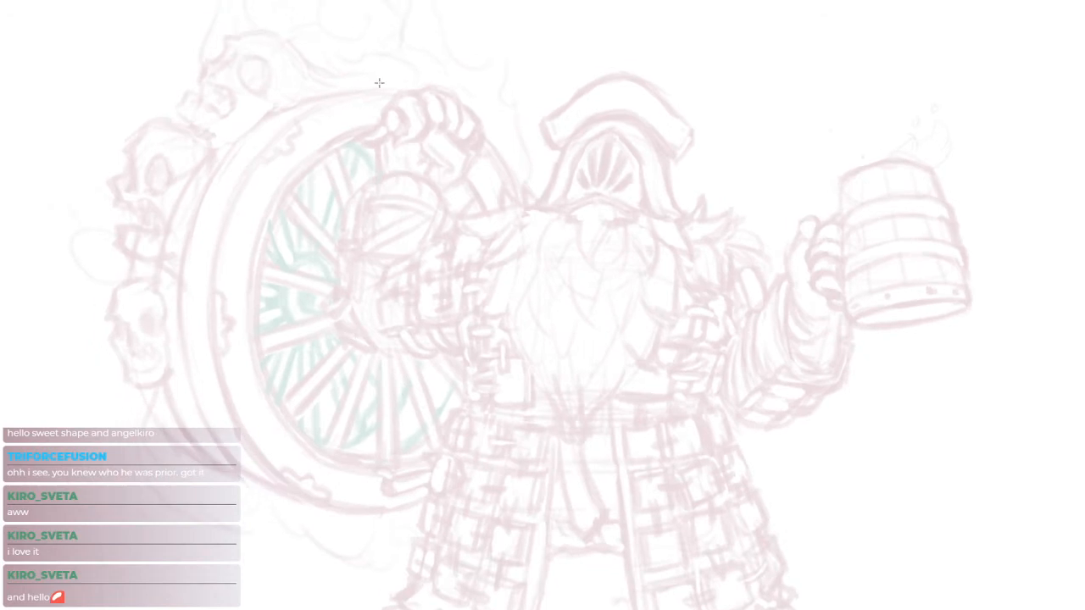
pyautogui.moveTo(235, 93); pyautogui.dragTo(536, 494)
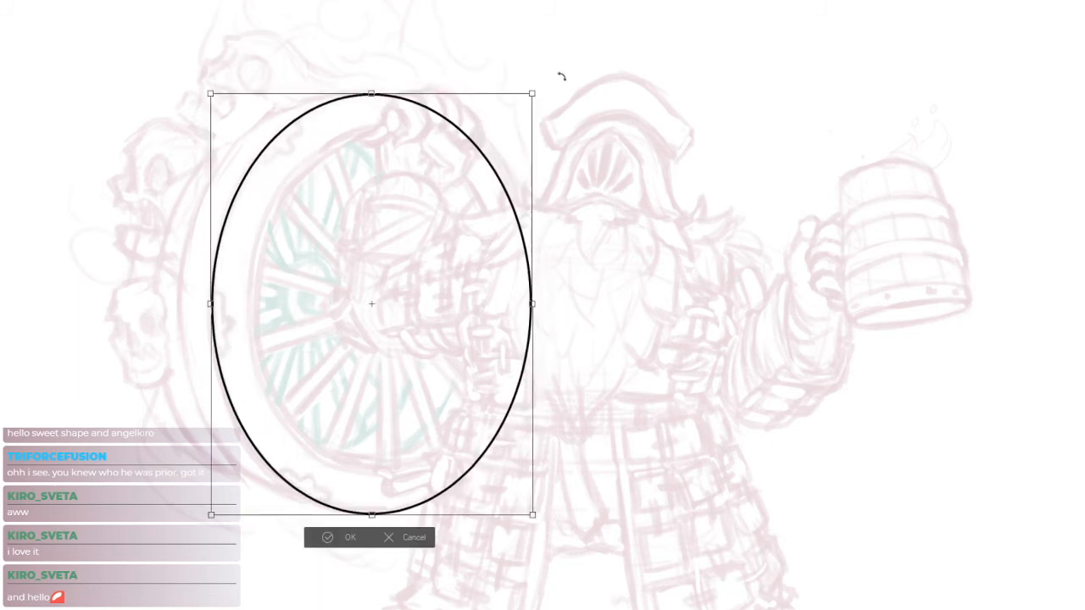
pyautogui.moveTo(534, 303); pyautogui.dragTo(548, 301)
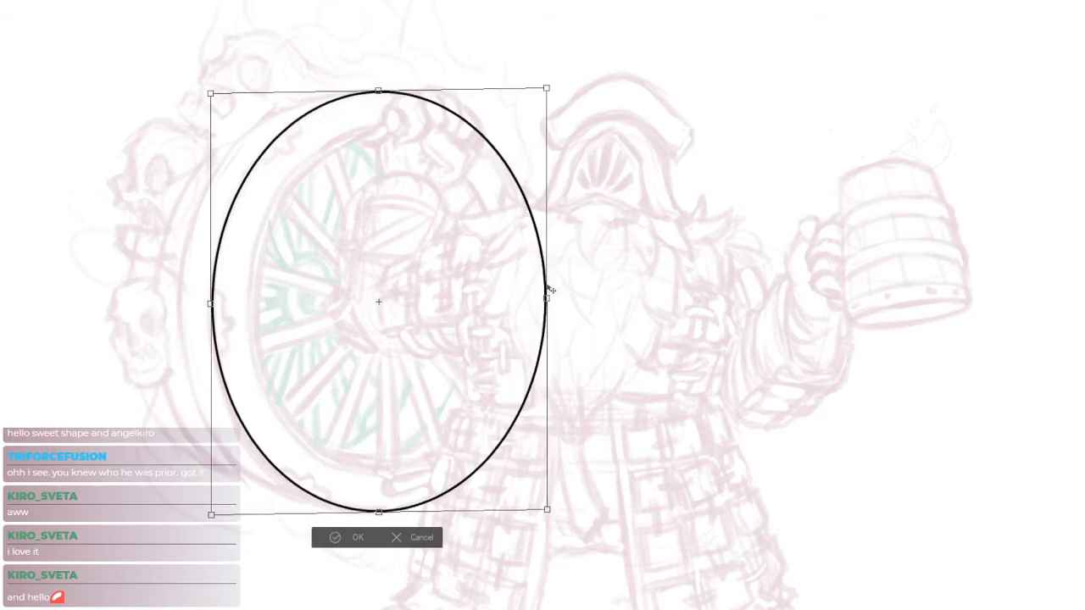
pyautogui.moveTo(212, 96); pyautogui.dragTo(210, 88)
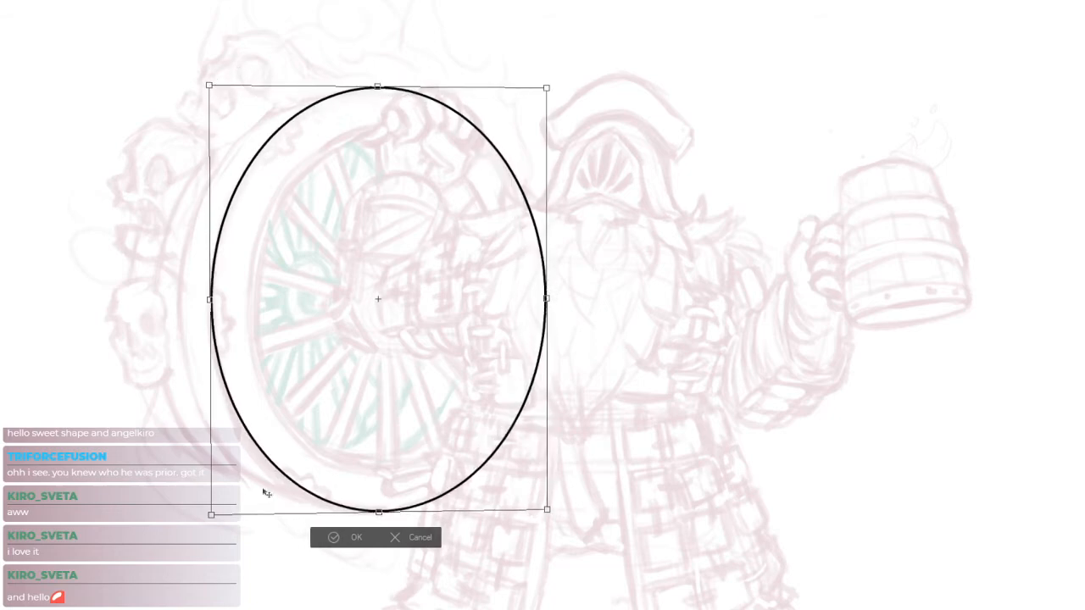
pyautogui.moveTo(212, 516); pyautogui.dragTo(206, 523)
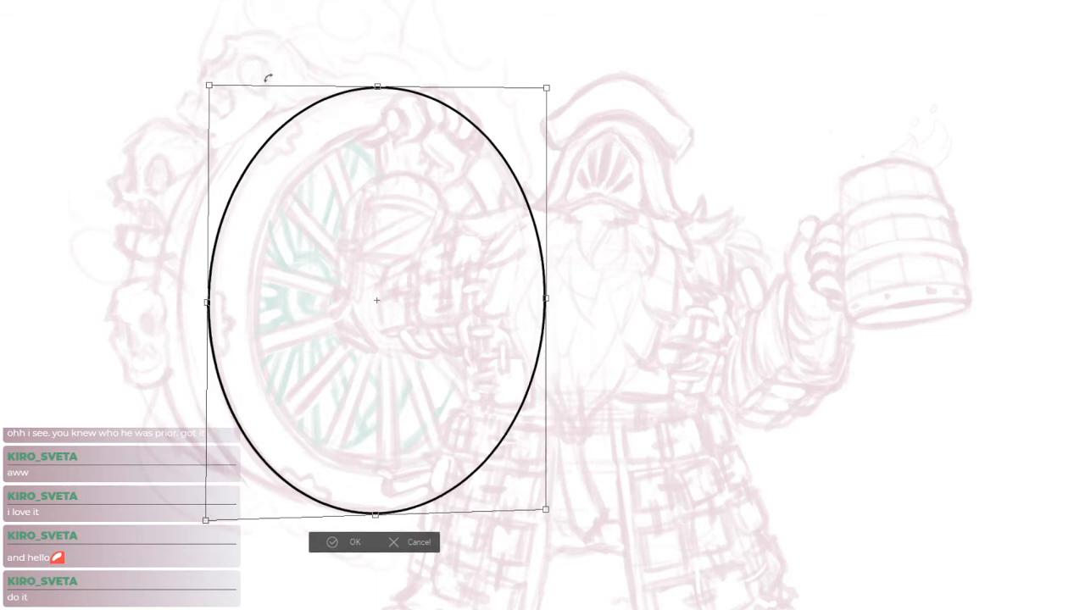
pyautogui.moveTo(209, 86); pyautogui.dragTo(212, 85)
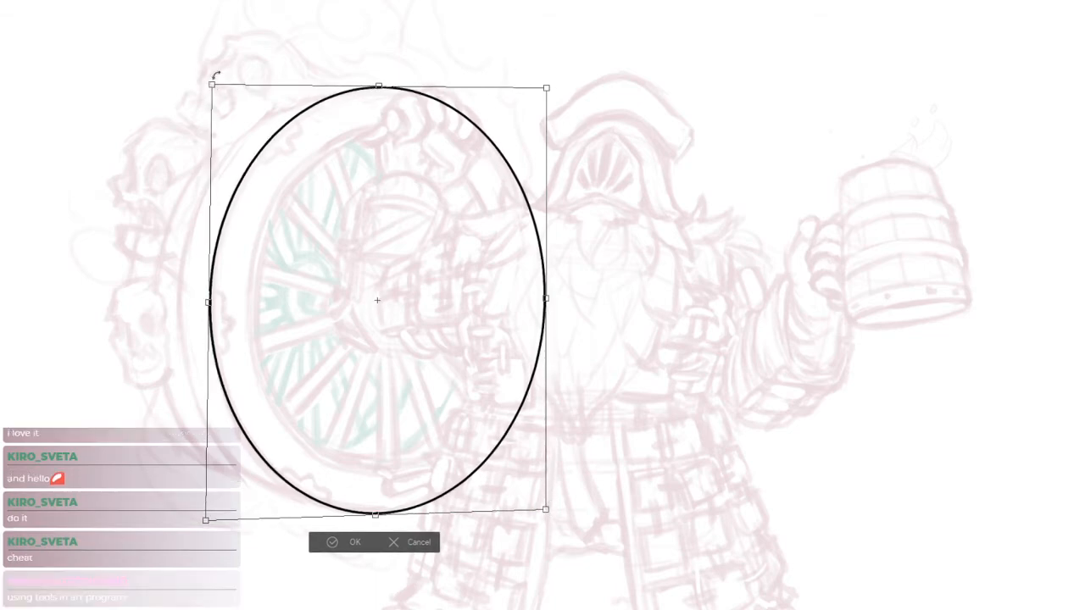
pyautogui.moveTo(549, 300); pyautogui.dragTo(548, 302)
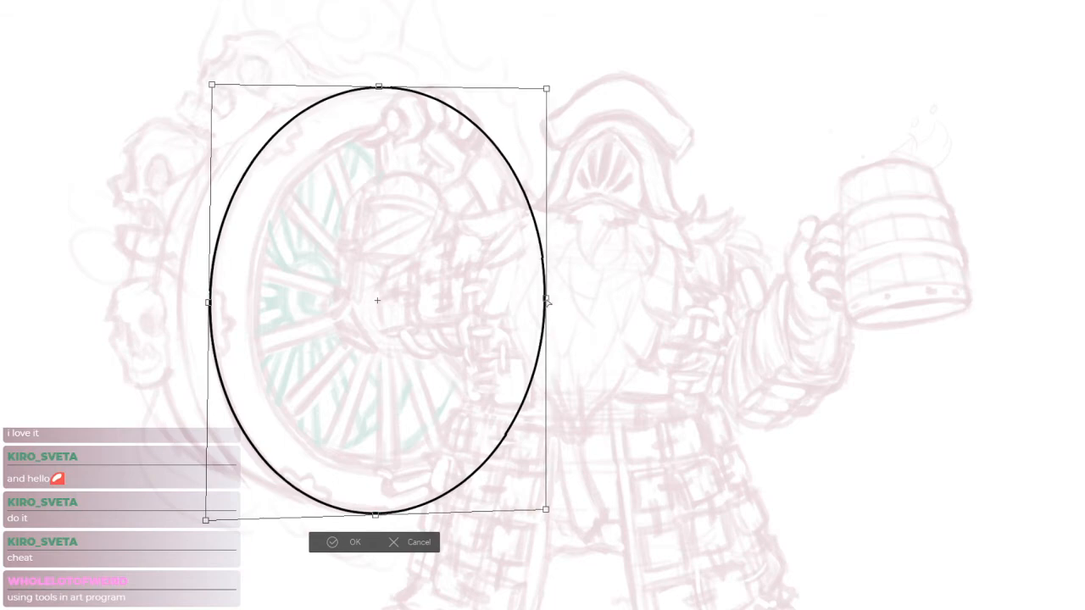
pyautogui.moveTo(547, 89); pyautogui.dragTo(543, 91)
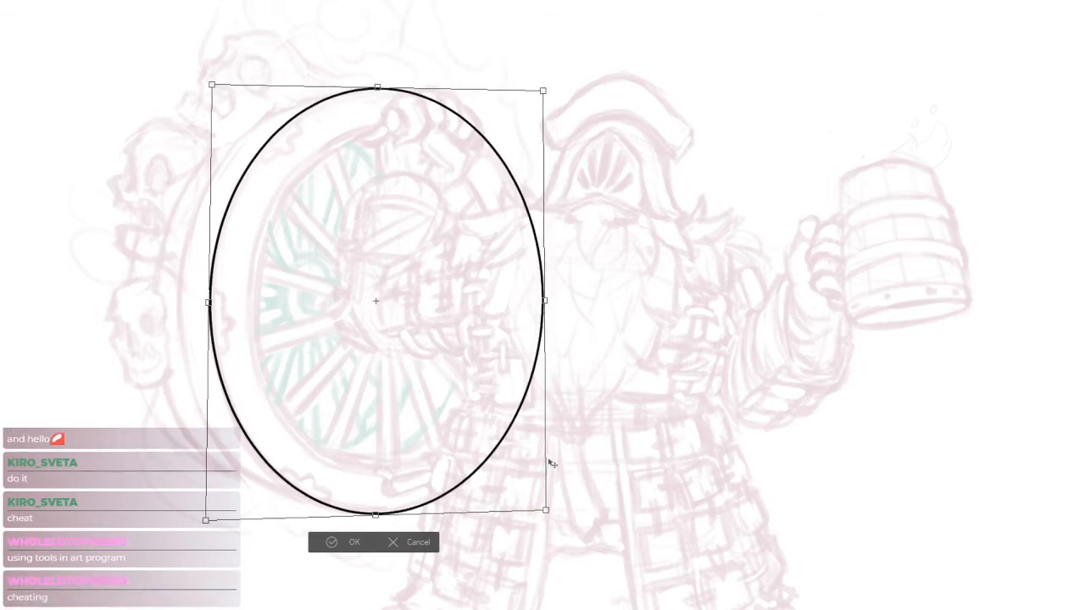
pyautogui.press('Return')
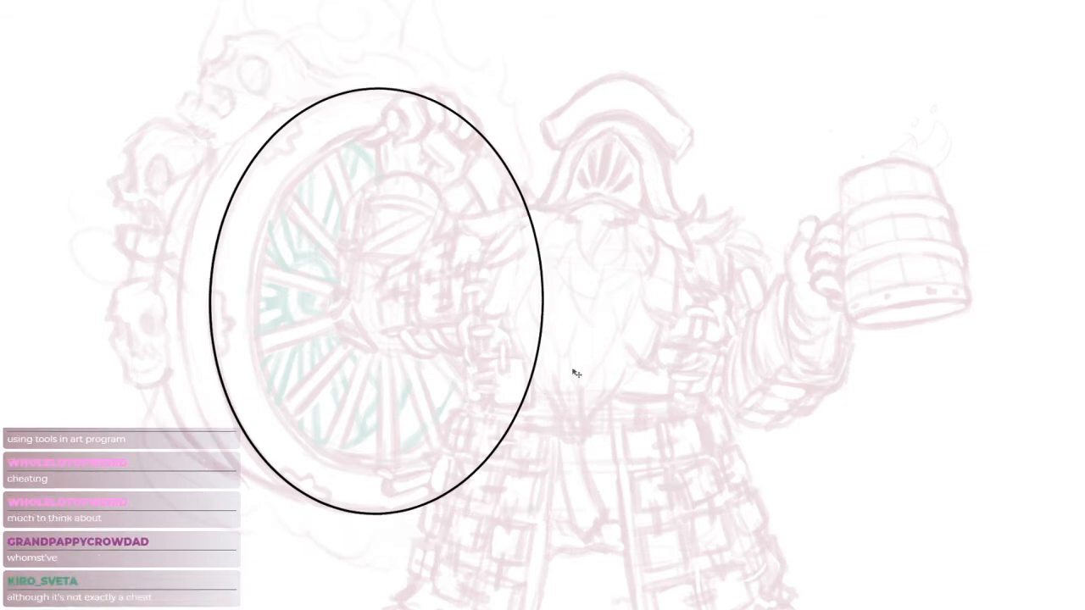
# Try placing a full-size copy of the wheel ellipse towards the skulls, and undo it
pyautogui.moveTo(359, 317); pyautogui.dragTo(484, 329)
pyautogui.keyDown('alt'); pyautogui.moveTo(569, 388); pyautogui.dragTo(486, 381); pyautogui.keyUp('alt')
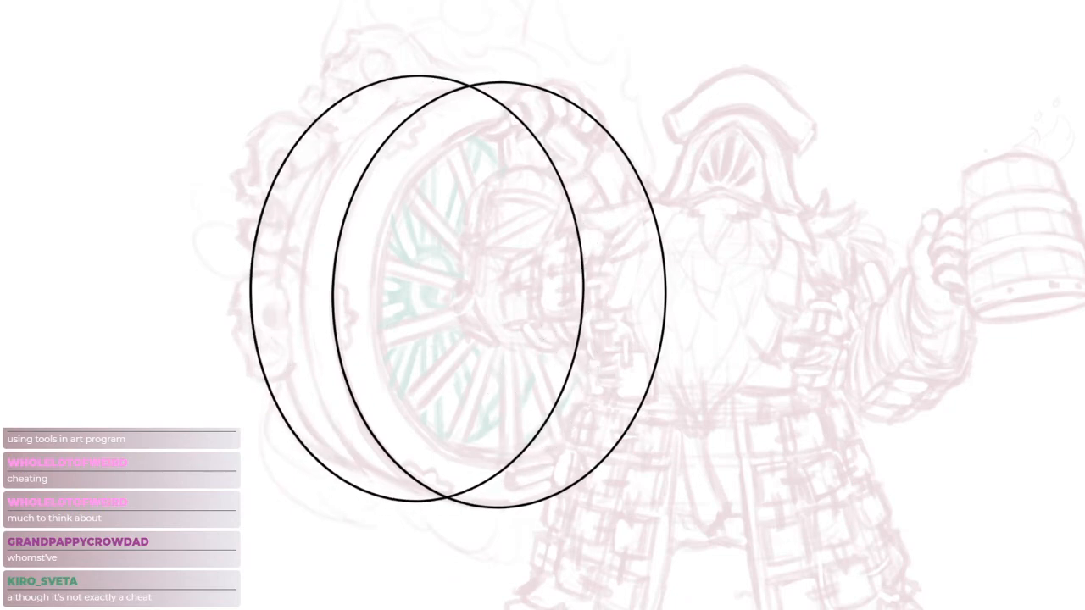
pyautogui.hotkey('ctrl', 'z')
# Try several strokes for the wheel's upper edge between the ellipse and the upper skull, undoing each attempt
pyautogui.scroll(3, 466, 153)
pyautogui.moveTo(547, 226); pyautogui.dragTo(534, 230)
pyautogui.moveTo(413, 101); pyautogui.dragTo(439, 106)
pyautogui.moveTo(346, 107); pyautogui.dragTo(499, 68)
pyautogui.hotkey('ctrl', 'z')
pyautogui.moveTo(316, 113)
pyautogui.mouseDown()
pyautogui.moveTo(543, 62)
pyautogui.moveTo(485, 71)
pyautogui.mouseUp()
pyautogui.hotkey('ctrl', 'z')
pyautogui.hotkey('ctrl', 'z')
# Draw the wheel's lower depth edge from the back rim to the ellipse's bottom, undoing and redrawing the stroke until it fits
pyautogui.hotkey('ctrl', 'z')
pyautogui.moveTo(338, 112); pyautogui.dragTo(487, 80)
pyautogui.hotkey('ctrl', 'z')
# Draw the wheel's upper depth edge from the ellipse's top back to the skulls, curving it down into the back rim
pyautogui.moveTo(220, 240)
pyautogui.mouseDown()
pyautogui.moveTo(307, 122)
pyautogui.moveTo(556, 52)
pyautogui.mouseUp()
pyautogui.moveTo(492, 66); pyautogui.dragTo(547, 55)
pyautogui.moveTo(617, 317); pyautogui.dragTo(652, 74)
pyautogui.moveTo(314, 316); pyautogui.dragTo(579, 417)
pyautogui.hotkey('ctrl', 'z')
pyautogui.moveTo(317, 313); pyautogui.dragTo(551, 396)
pyautogui.hotkey('ctrl', 'z')
pyautogui.moveTo(314, 320); pyautogui.dragTo(559, 403)
pyautogui.moveTo(640, 359); pyautogui.dragTo(601, 379)
pyautogui.moveTo(782, 373)
pyautogui.mouseDown()
pyautogui.moveTo(749, 373)
pyautogui.moveTo(781, 314)
pyautogui.mouseUp()
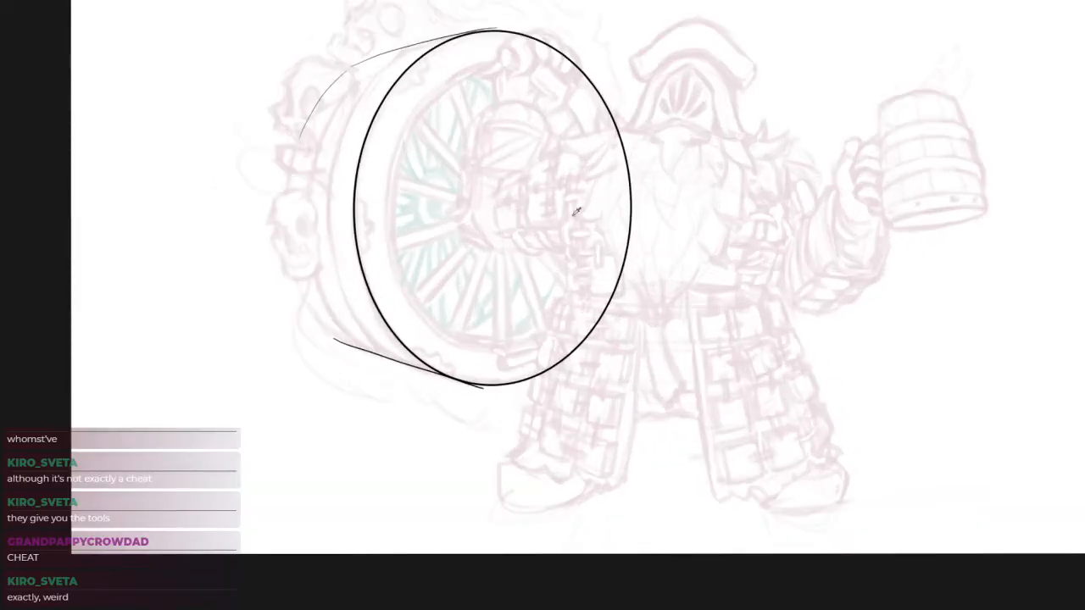
# Duplicate the front ellipse and offset the copy towards the skulls as a guide for the wheel's back rim
pyautogui.hotkey('alt', 'v')
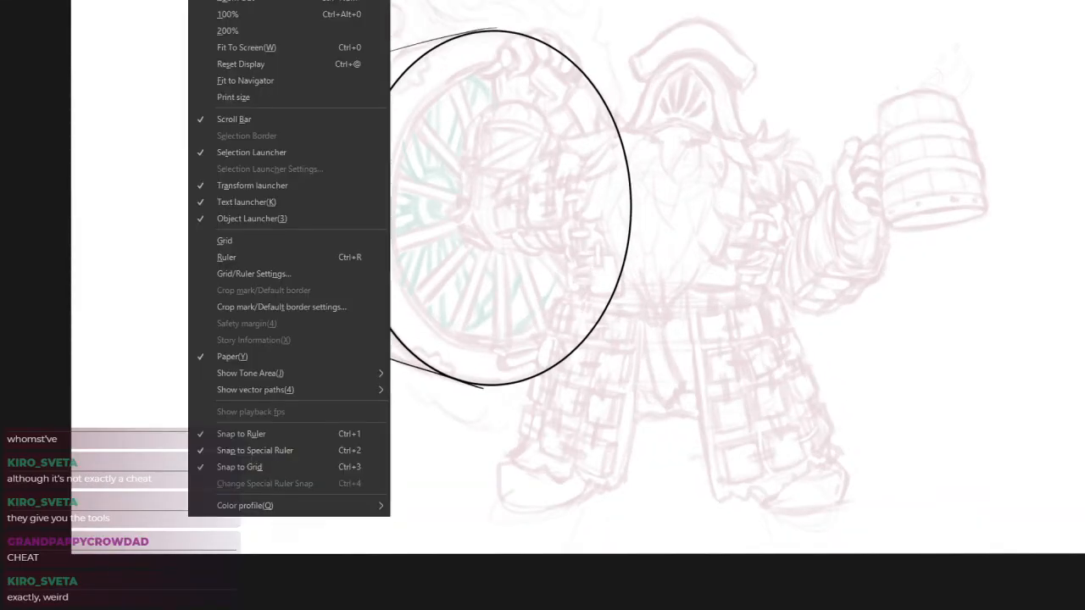
pyautogui.press('Escape')
pyautogui.press('o')
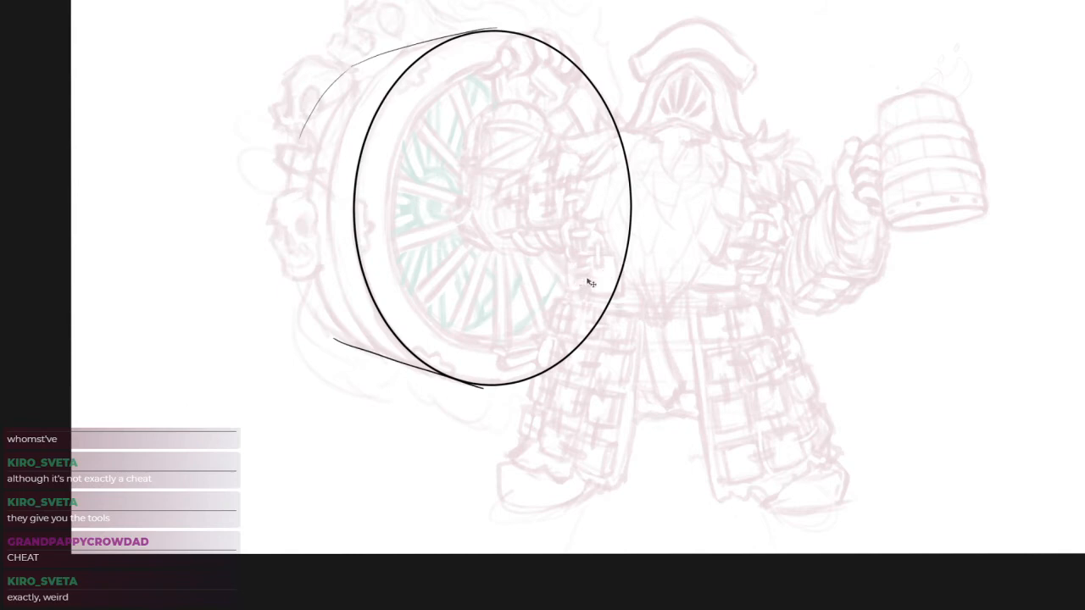
pyautogui.moveTo(593, 289); pyautogui.dragTo(506, 293)
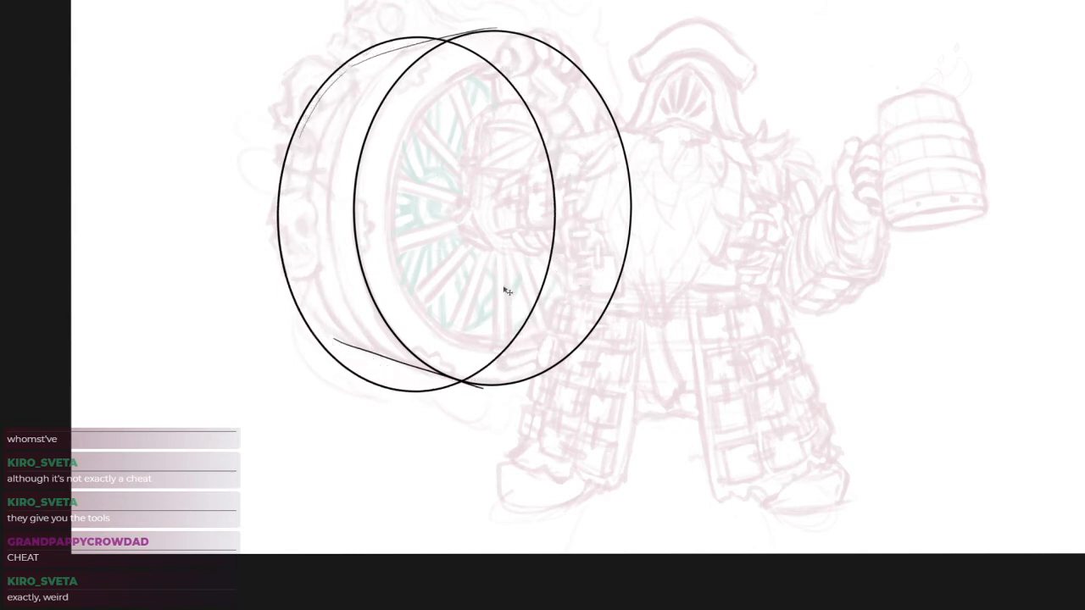
# Try scaling down and repositioning the copied ellipse to meet the upper and lower depth edges, and cancel the transformation
pyautogui.hotkey('ctrl', 't')
pyautogui.moveTo(556, 35); pyautogui.dragTo(542, 54)
pyautogui.moveTo(519, 140)
pyautogui.mouseDown()
pyautogui.moveTo(491, 138)
pyautogui.moveTo(503, 141)
pyautogui.mouseUp()
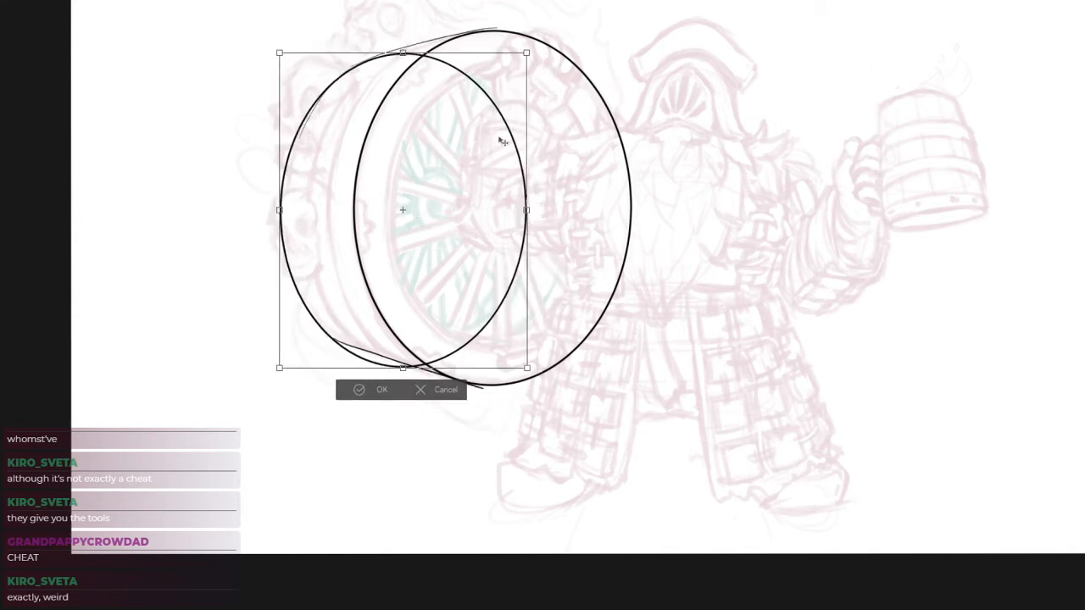
pyautogui.moveTo(527, 368)
pyautogui.mouseDown()
pyautogui.moveTo(517, 356)
pyautogui.moveTo(531, 371)
pyautogui.mouseUp()
pyautogui.moveTo(505, 312); pyautogui.dragTo(516, 312)
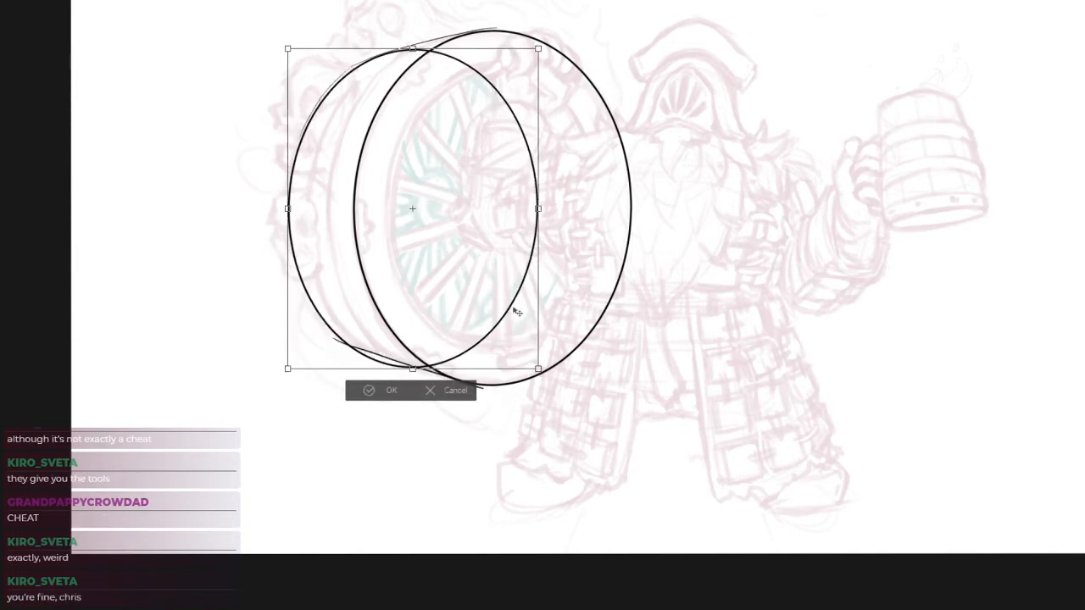
pyautogui.moveTo(539, 368)
pyautogui.mouseDown()
pyautogui.moveTo(529, 355)
pyautogui.moveTo(536, 361)
pyautogui.mouseUp()
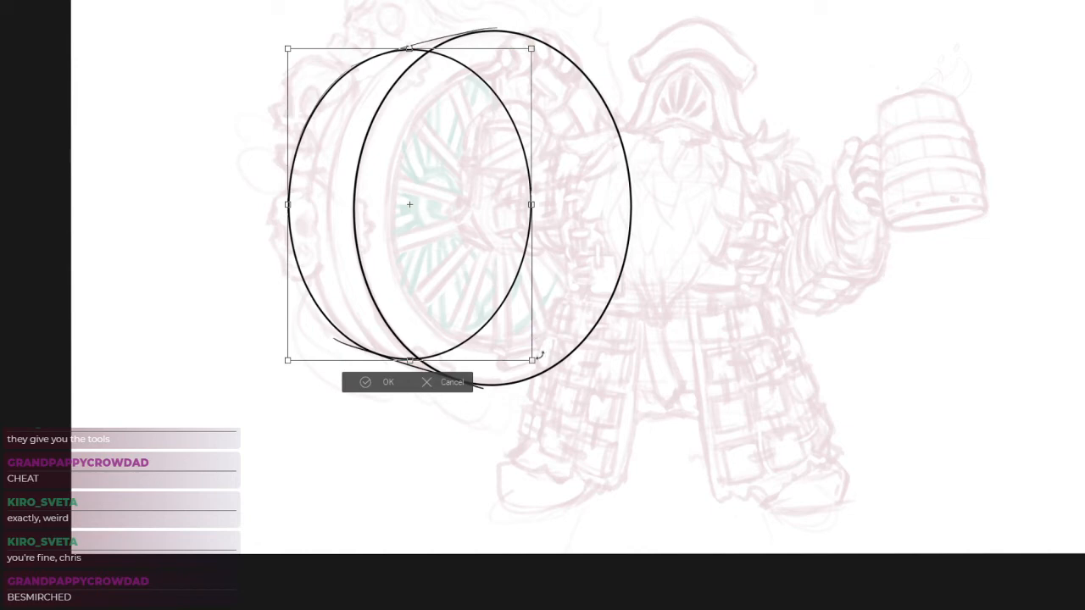
pyautogui.moveTo(515, 340); pyautogui.dragTo(747, 357)
pyautogui.press('Escape')
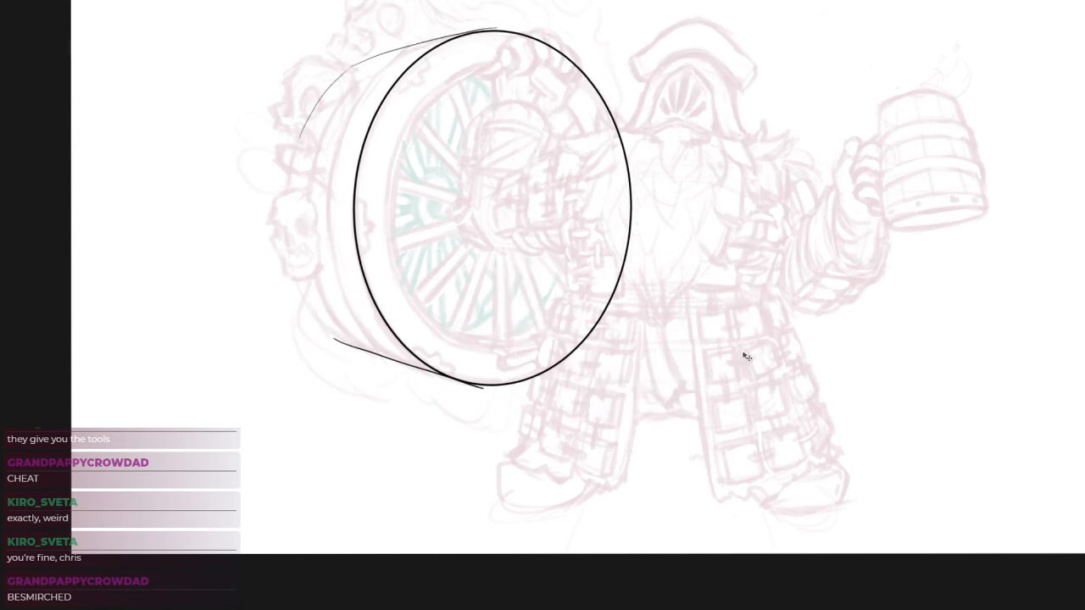
# Undo the wheel's lower depth edge below the front ellipse
pyautogui.moveTo(396, 358); pyautogui.dragTo(438, 339)
pyautogui.hotkey('ctrl', 'z')
pyautogui.hotkey('ctrl', 'z')
pyautogui.hotkey('ctrl', 'z')
pyautogui.hotkey('ctrl', 'z')
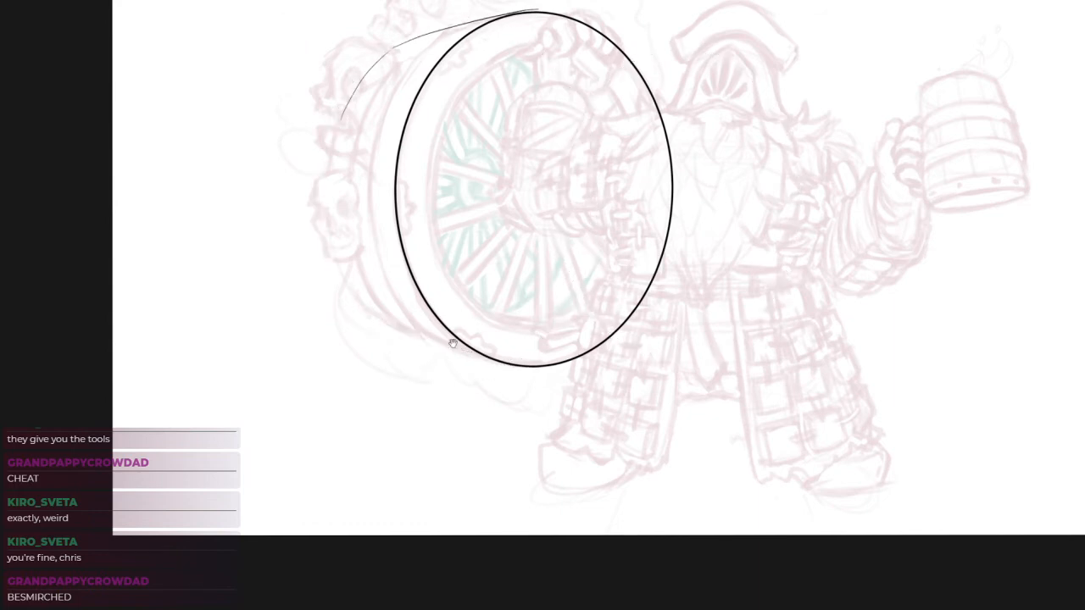
# Try redrawing the wheel's lower depth edge from the back rim to the ellipse's bottom, undoing strokes that do not fit
pyautogui.scroll(3, 422, 354)
pyautogui.moveTo(345, 309)
pyautogui.mouseDown()
pyautogui.moveTo(569, 381)
pyautogui.moveTo(478, 351)
pyautogui.moveTo(573, 381)
pyautogui.moveTo(576, 368)
pyautogui.moveTo(587, 373)
pyautogui.moveTo(558, 375)
pyautogui.mouseUp()
pyautogui.hotkey('ctrl', 'z')
pyautogui.hotkey('ctrl', 'z')
pyautogui.hotkey('ctrl', 'z')
pyautogui.hotkey('ctrl', 'z')
pyautogui.moveTo(344, 310); pyautogui.dragTo(571, 373)
pyautogui.scroll(-5, 625, 340)
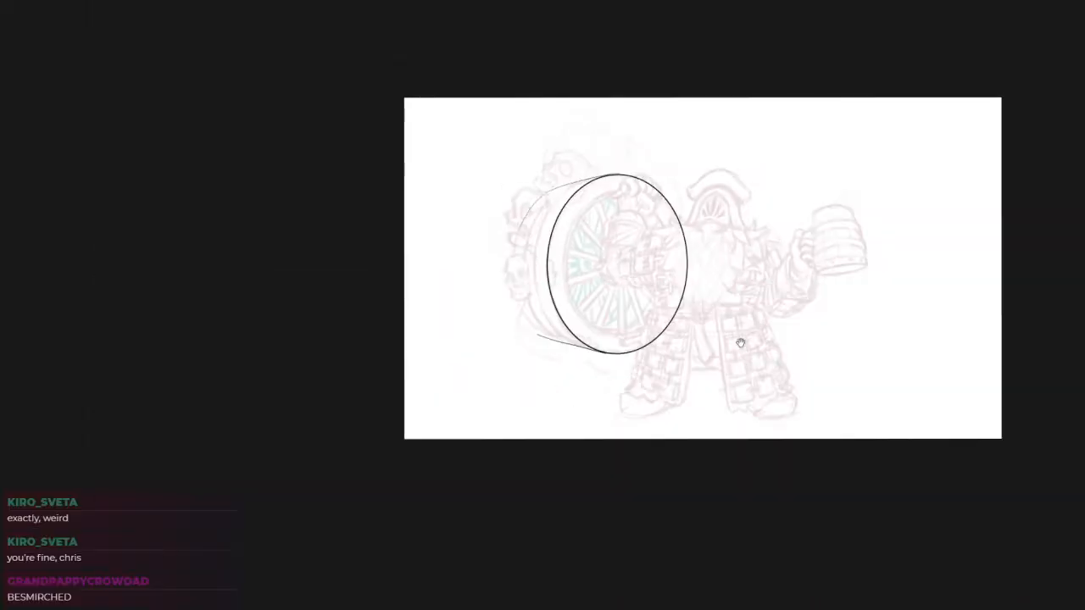
# Try offsetting a copy of the front ellipse towards the skulls, and undo it together with the lower depth edge
pyautogui.scroll(5, 691, 318)
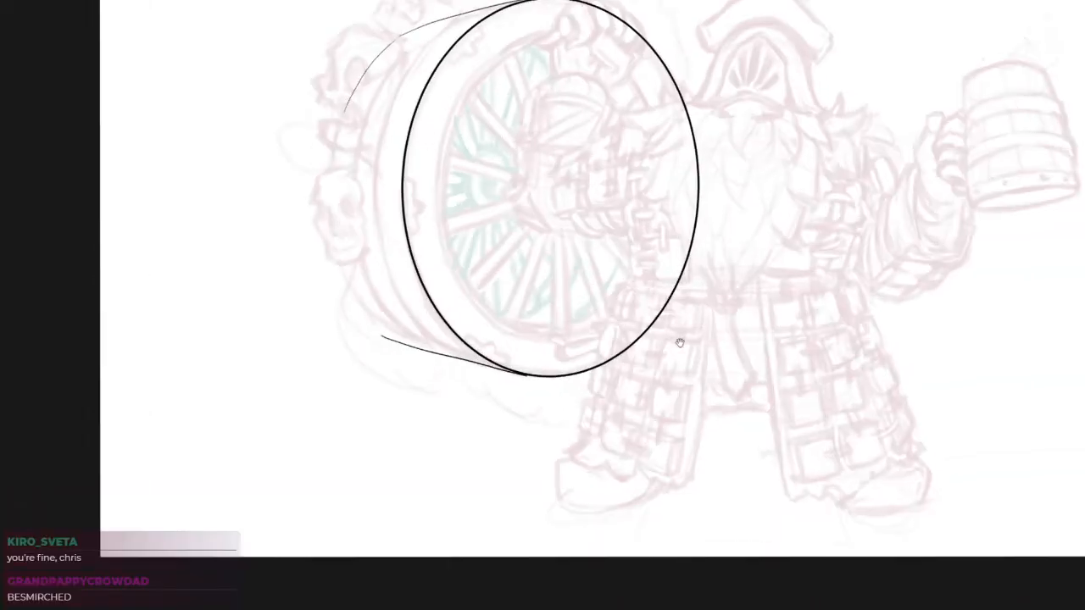
pyautogui.moveTo(612, 324); pyautogui.dragTo(556, 337)
pyautogui.hotkey('ctrl', 'z')
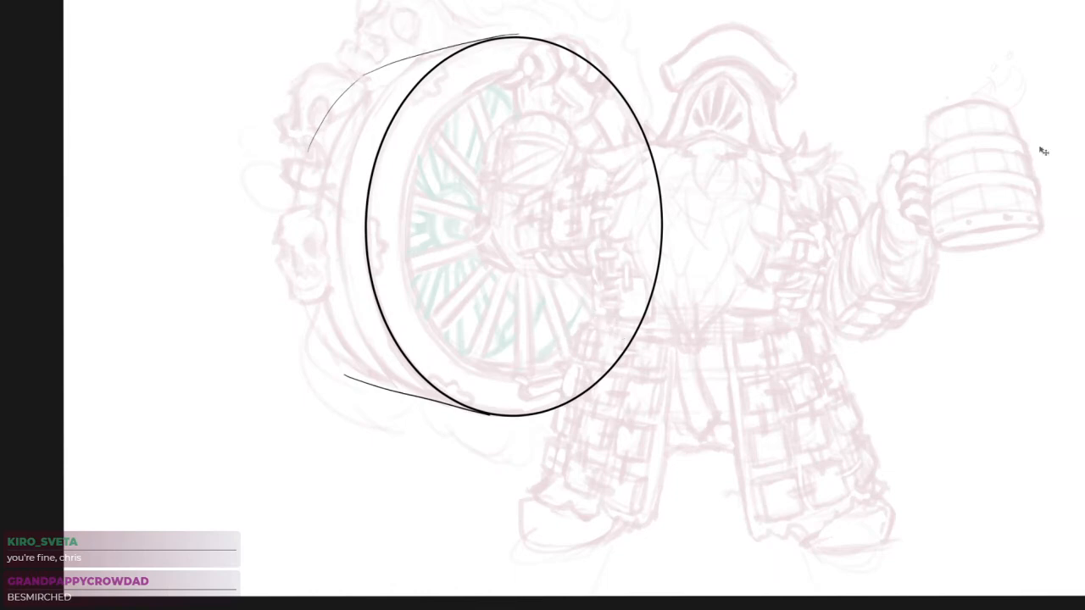
pyautogui.moveTo(586, 351); pyautogui.dragTo(540, 358)
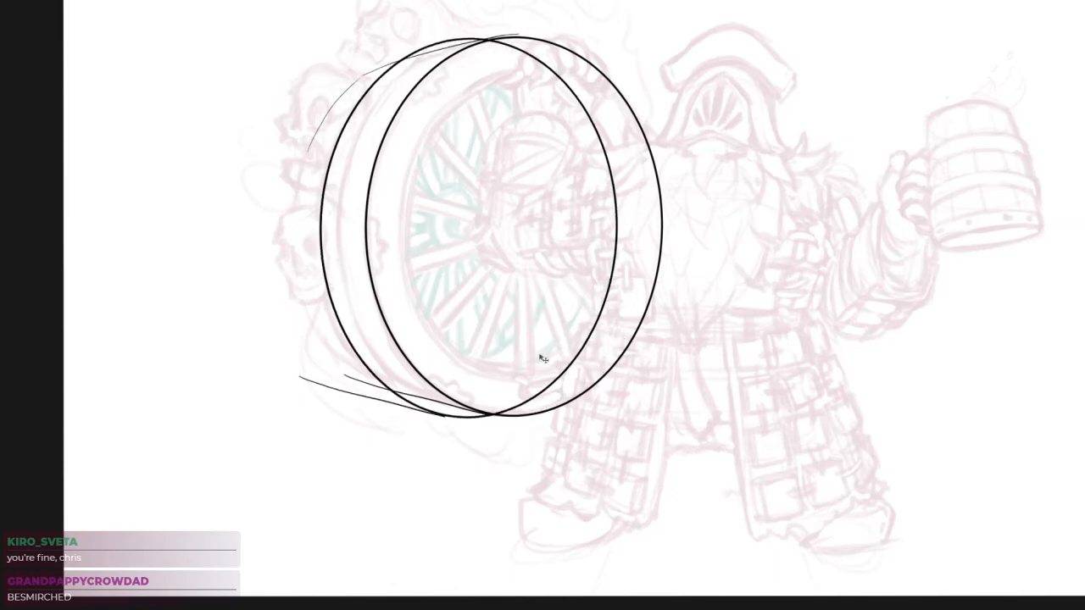
pyautogui.hotkey('ctrl', 'z')
# Draw a straight lower depth edge from the back rim to the front ellipse's bottom, undoing and redrawing until it fits
pyautogui.hotkey('ctrl', 'z')
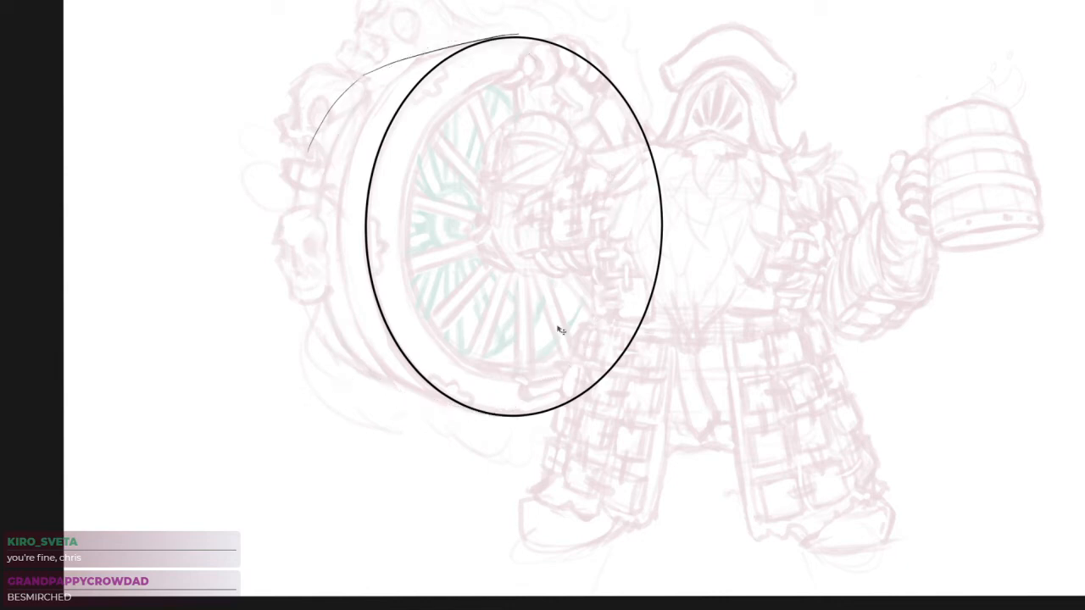
pyautogui.moveTo(349, 383); pyautogui.dragTo(479, 415)
pyautogui.scroll(3, 473, 417)
pyautogui.hotkey('ctrl', 'z')
pyautogui.moveTo(256, 356)
pyautogui.mouseDown()
pyautogui.moveTo(486, 431)
pyautogui.moveTo(442, 405)
pyautogui.moveTo(500, 411)
pyautogui.mouseUp()
pyautogui.hotkey('ctrl', 'z')
pyautogui.hotkey('ctrl', 'z')
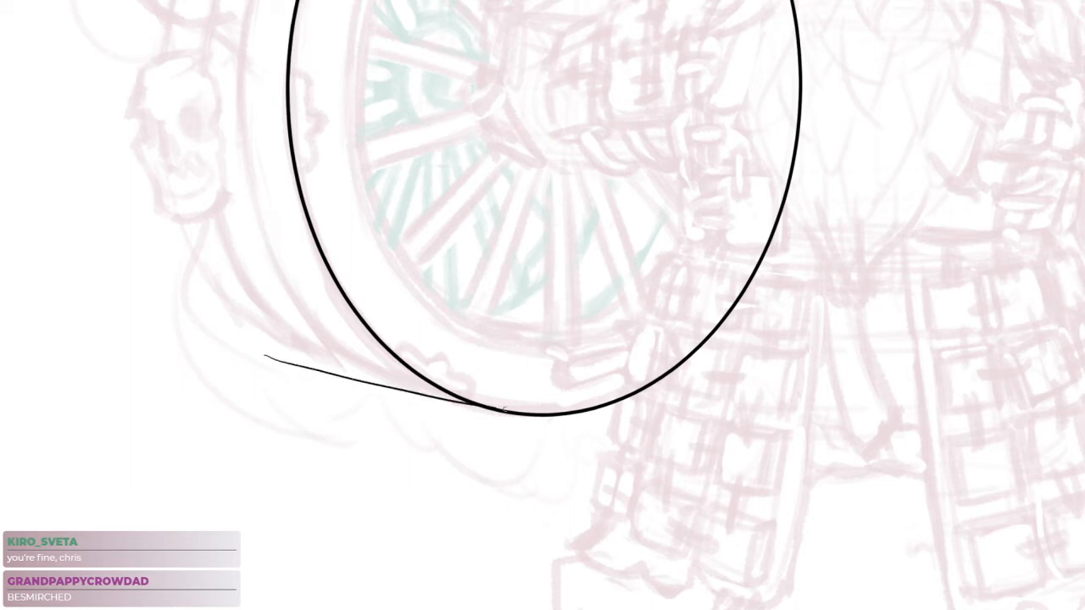
pyautogui.hotkey('ctrl', 'z')
pyautogui.moveTo(266, 363); pyautogui.dragTo(505, 416)
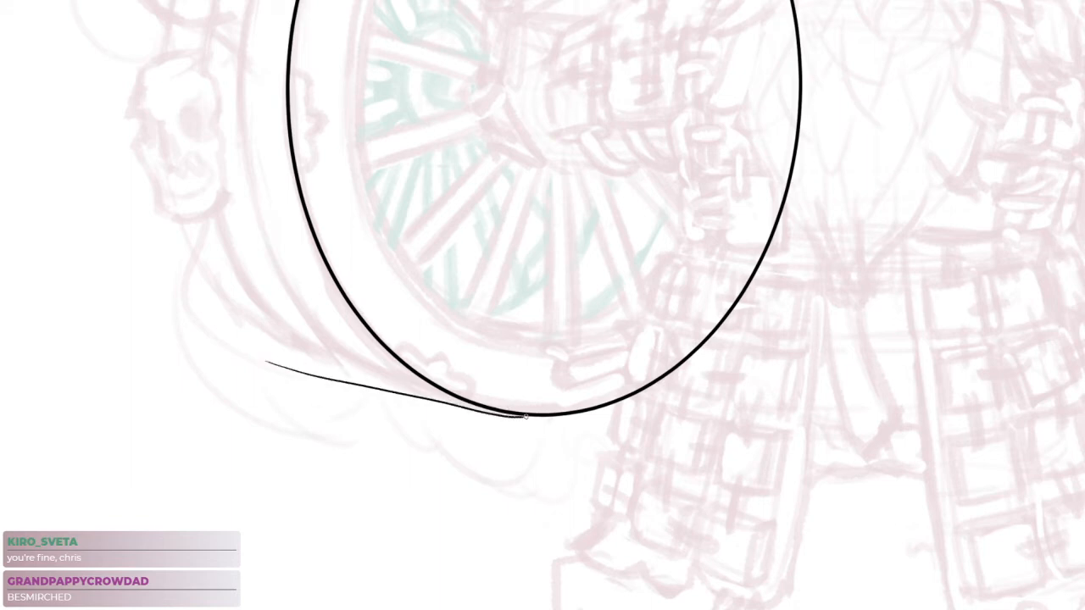
pyautogui.hotkey('ctrl', 'z')
pyautogui.moveTo(260, 356)
pyautogui.mouseDown()
pyautogui.moveTo(557, 424)
pyautogui.moveTo(530, 417)
pyautogui.mouseUp()
pyautogui.scroll(-5, 558, 348)
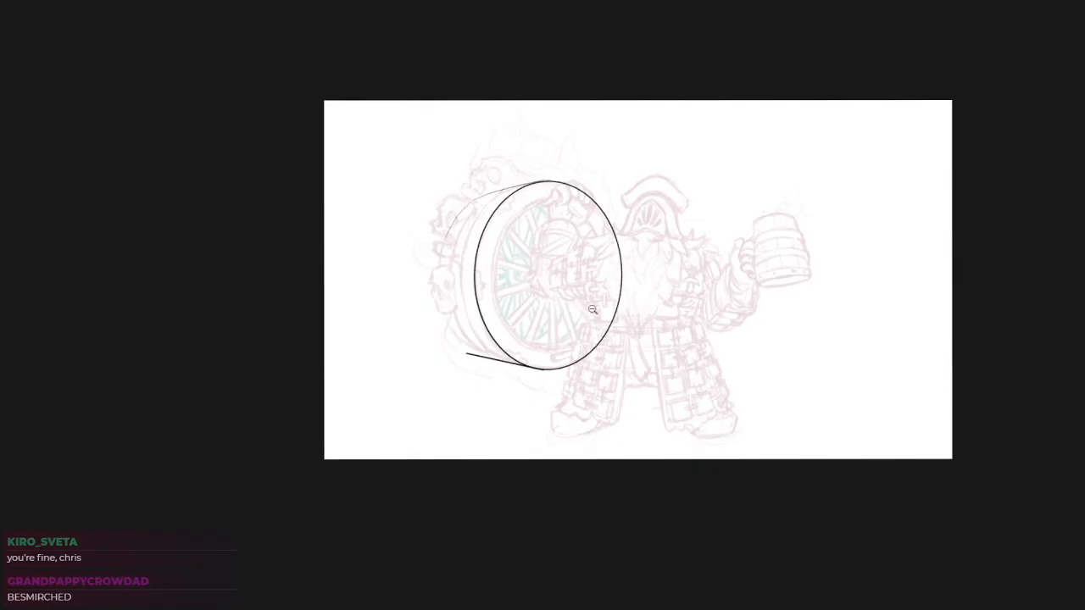
# Draw a bolder straight line over the thin upper depth edge, from the back rim to the ellipse's top
pyautogui.scroll(5, 579, 315)
pyautogui.moveTo(362, 79); pyautogui.dragTo(504, 41)
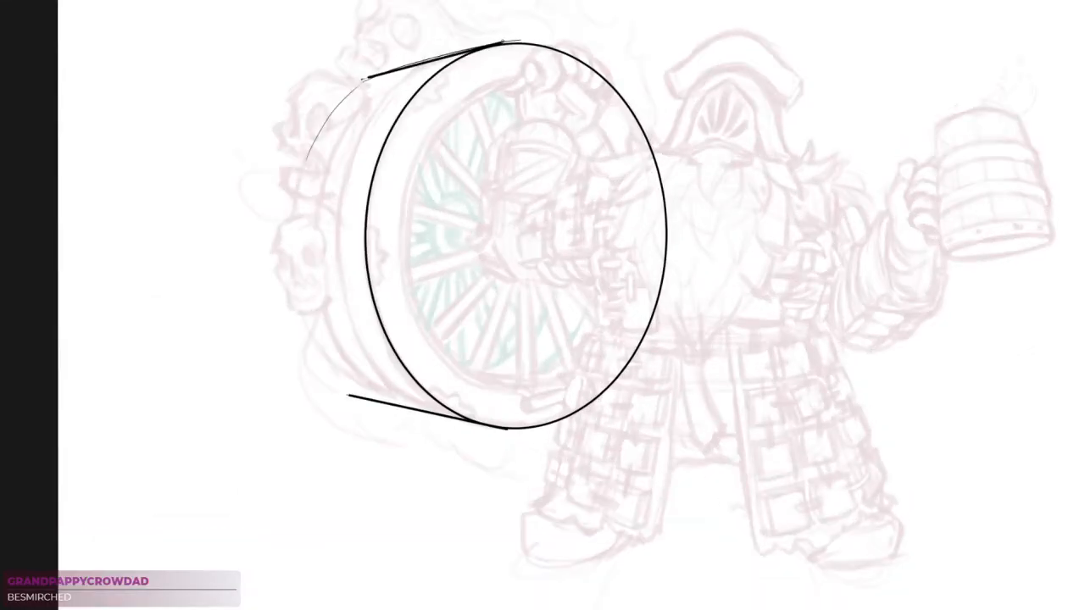
pyautogui.moveTo(514, 197); pyautogui.dragTo(488, 195)
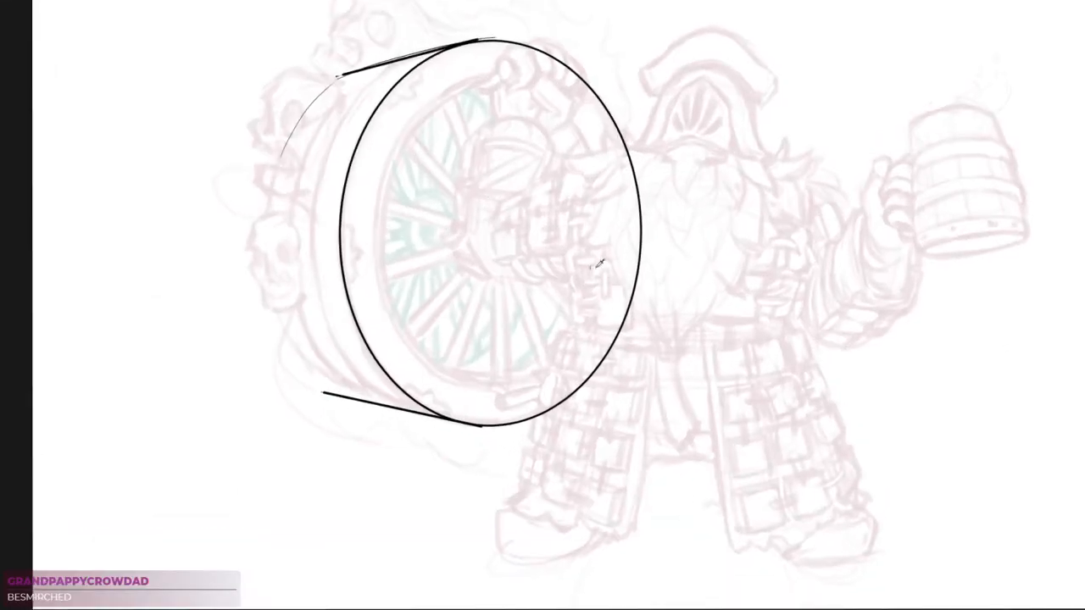
# Duplicate the front ellipse, offset it towards the skulls, and scale it down to fit between the depth edges as the back rim
pyautogui.hotkey('alt', 'v')
pyautogui.press('Escape')
pyautogui.hotkey('ctrl', 'v')
pyautogui.moveTo(607, 302); pyautogui.dragTo(531, 312)
pyautogui.hotkey('ctrl', 't')
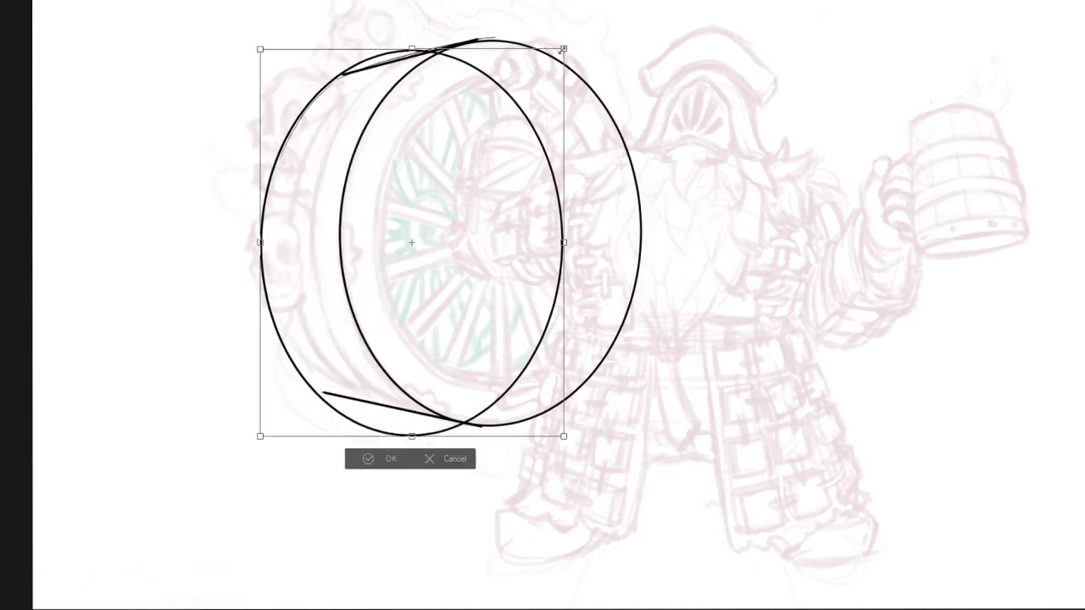
pyautogui.moveTo(563, 45); pyautogui.dragTo(548, 68)
pyautogui.moveTo(519, 128); pyautogui.dragTo(506, 123)
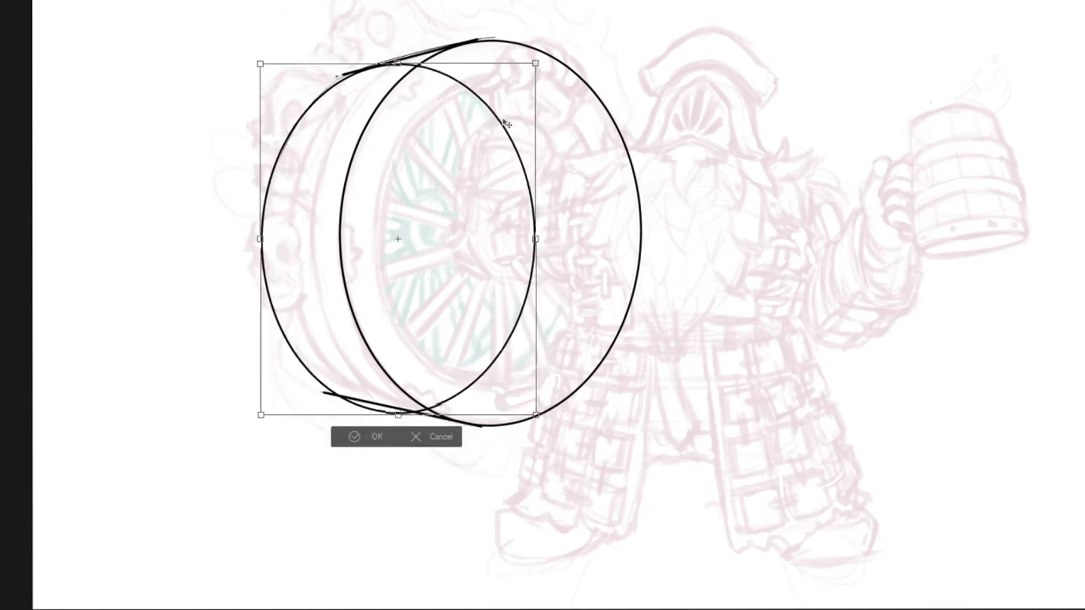
pyautogui.moveTo(535, 413); pyautogui.dragTo(527, 406)
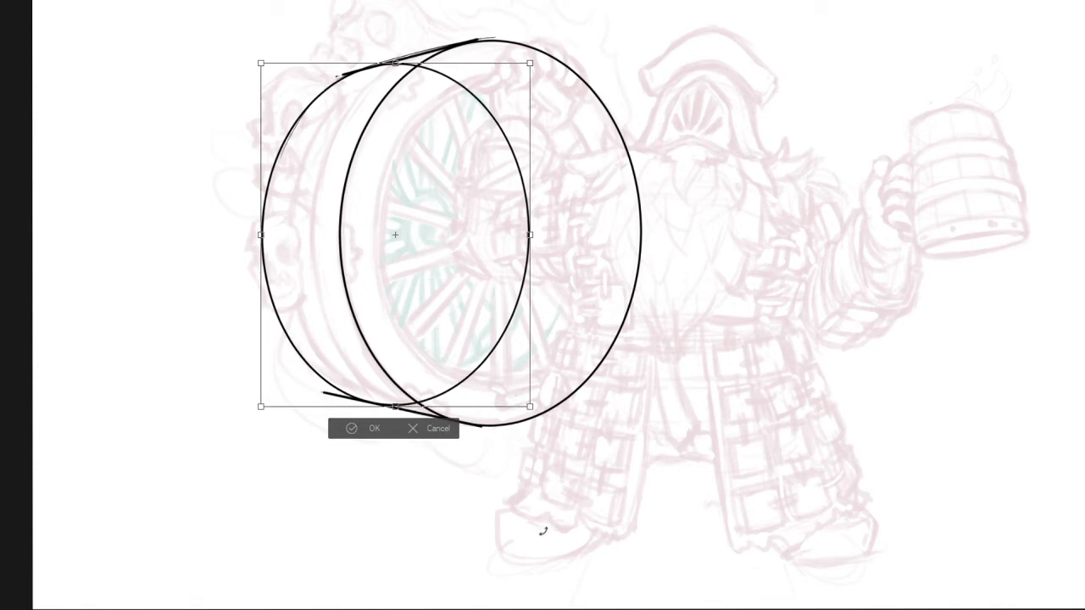
pyautogui.moveTo(530, 235); pyautogui.dragTo(541, 234)
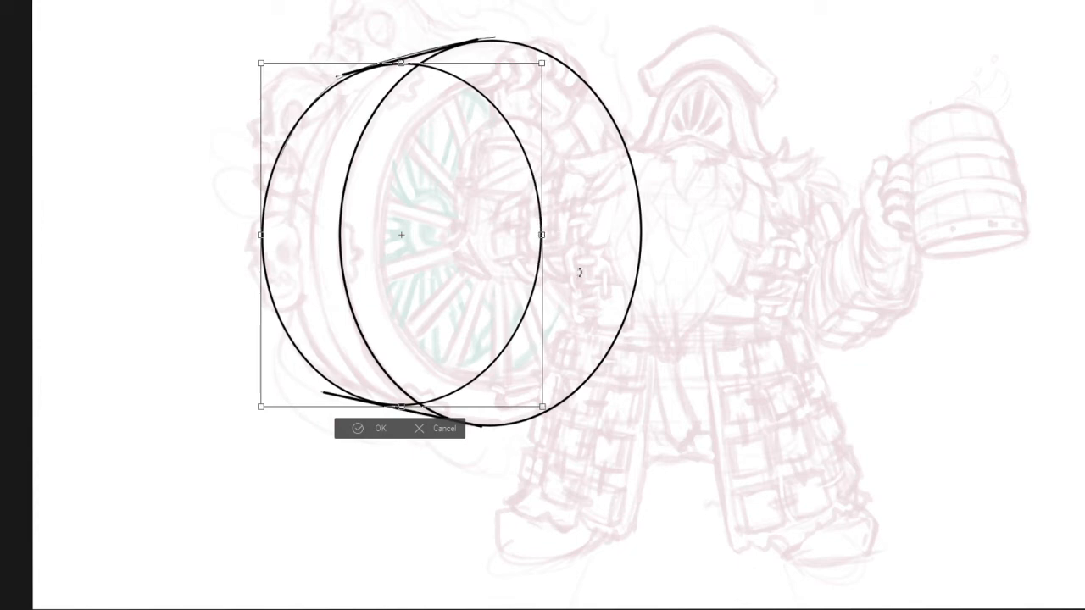
pyautogui.press('Return')
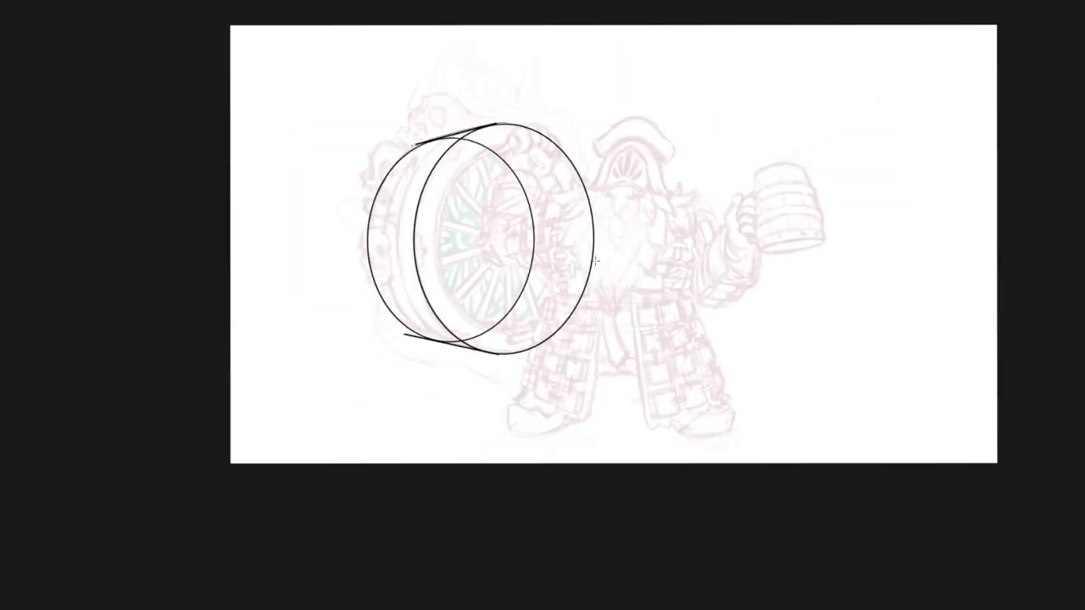
pyautogui.moveTo(608, 336); pyautogui.dragTo(544, 294)
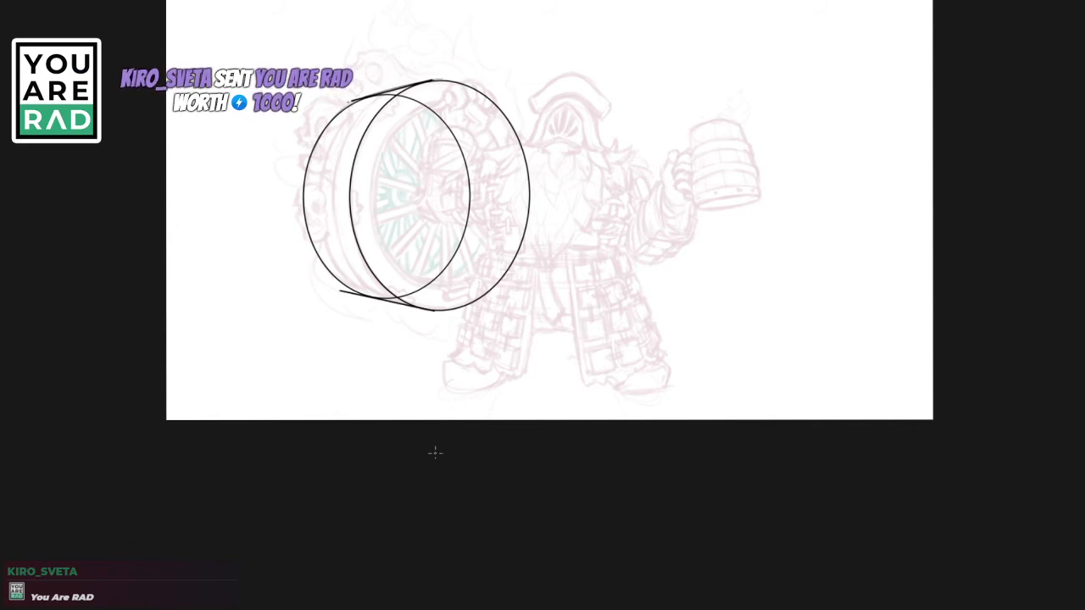
pyautogui.moveTo(429, 236); pyautogui.dragTo(495, 217)
pyautogui.moveTo(495, 217); pyautogui.dragTo(470, 259)
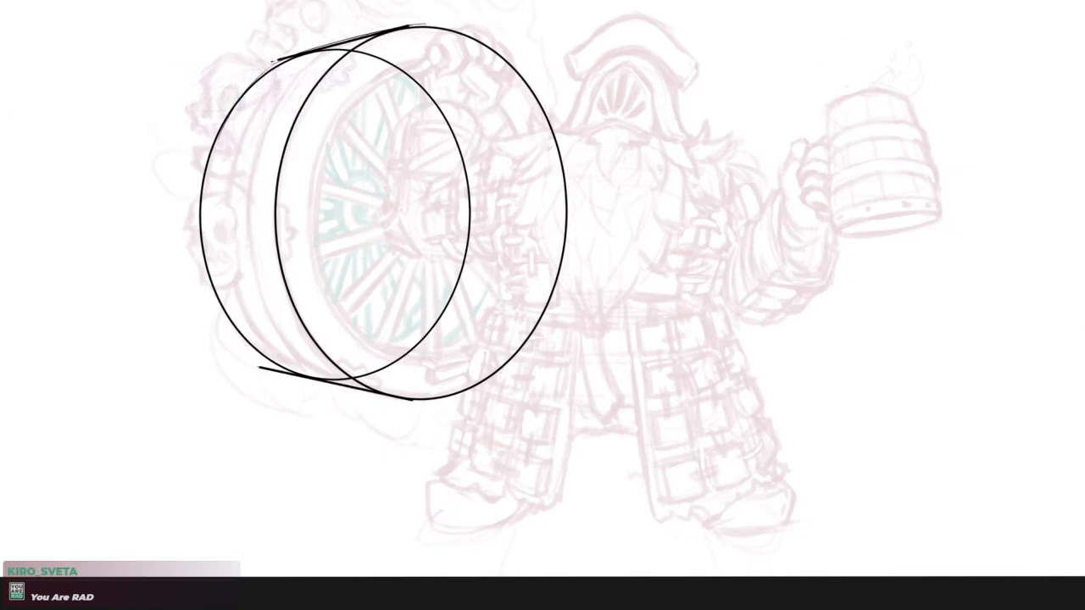
pyautogui.hotkey('ctrl', 't')
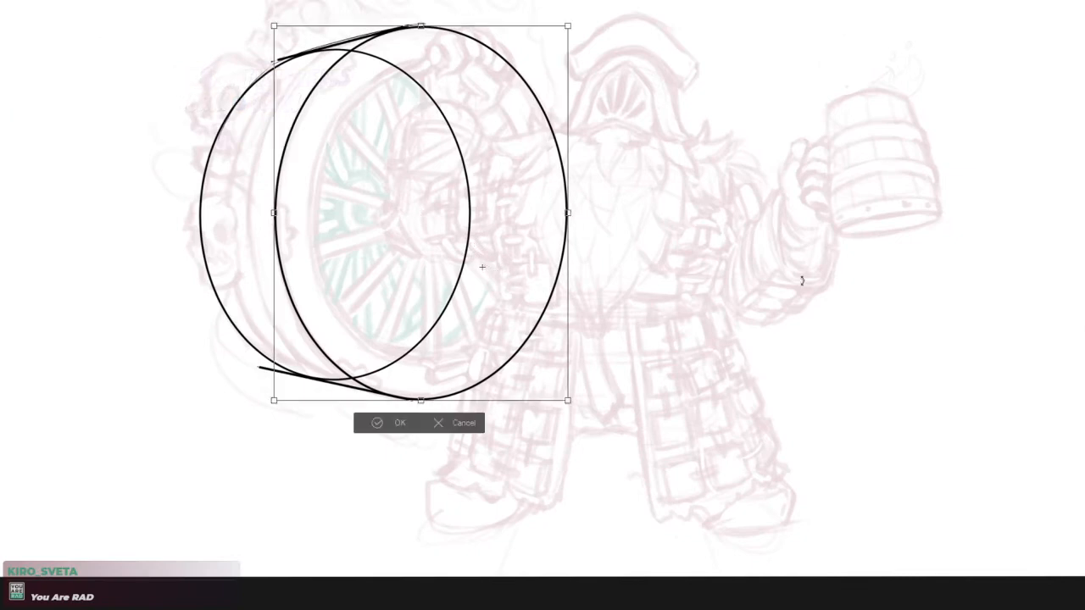
pyautogui.press('Return')
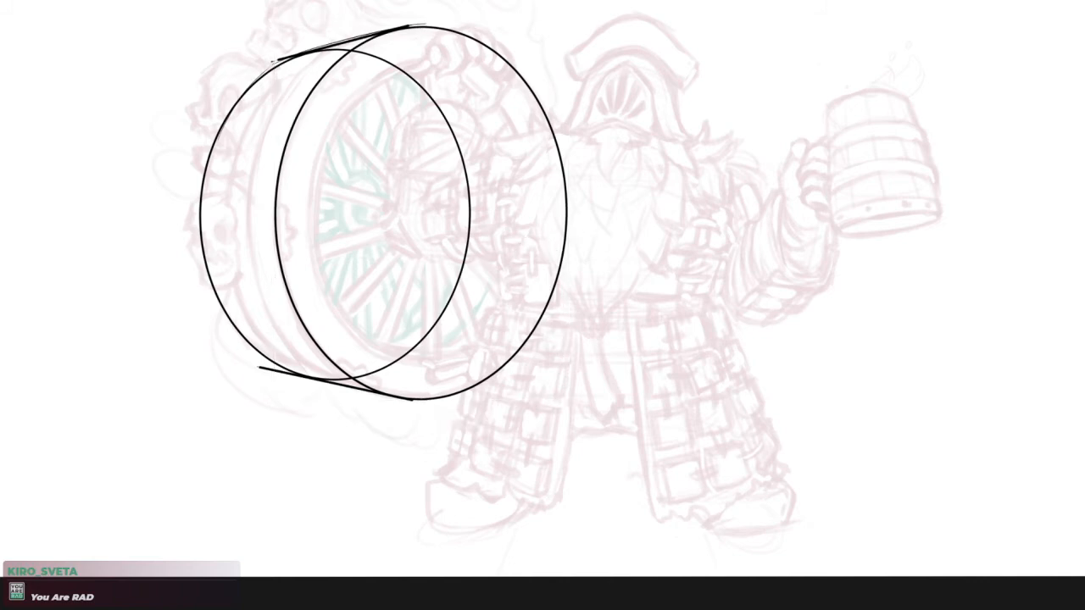
# Duplicate the front ellipse again and offset the copy slightly towards the back rim
pyautogui.moveTo(718, 418); pyautogui.dragTo(692, 462)
pyautogui.click(1019, 255)
pyautogui.hotkey('alt', 'v')
pyautogui.moveTo(526, 358); pyautogui.dragTo(500, 349)
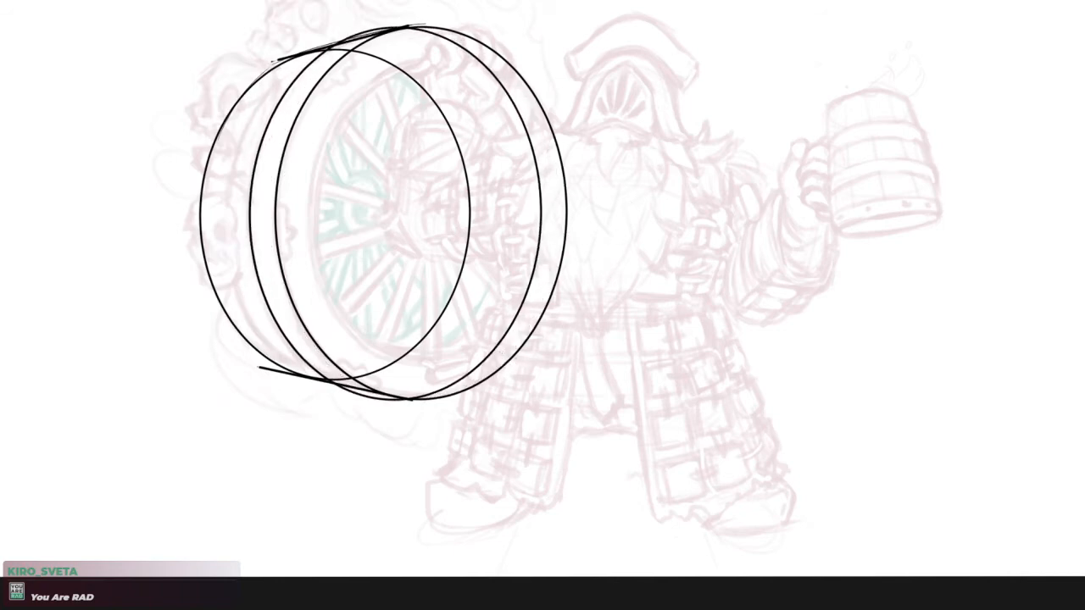
# Scale and slightly rotate the new ellipse copy so its top and bottom meet the wheel's two depth edges
pyautogui.hotkey('ctrl', 't')
pyautogui.moveTo(542, 26); pyautogui.dragTo(535, 32)
pyautogui.moveTo(388, 404); pyautogui.dragTo(389, 393)
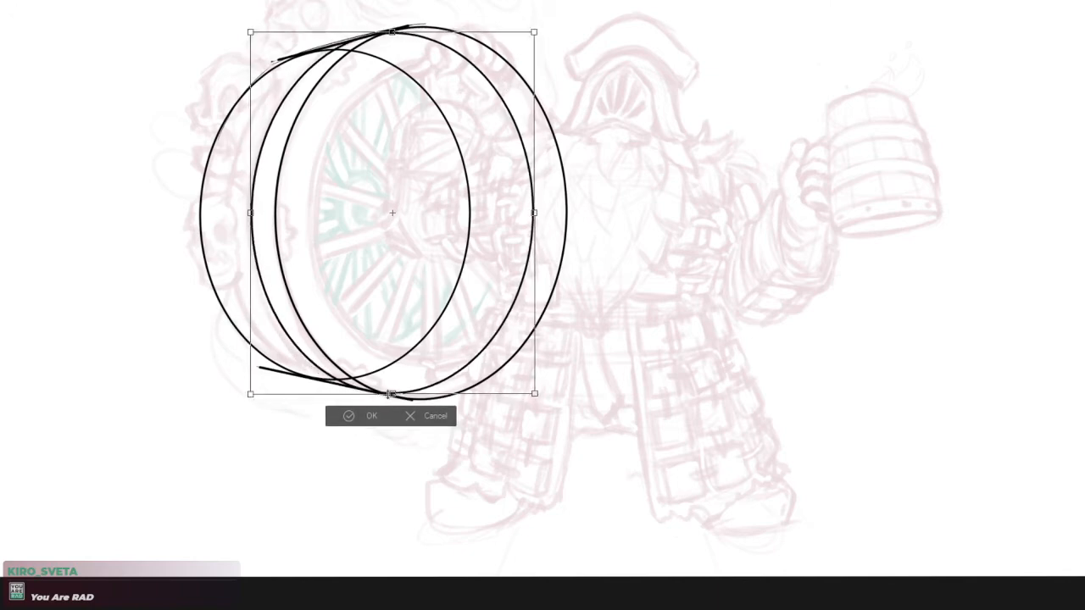
pyautogui.moveTo(536, 212); pyautogui.dragTo(538, 212)
pyautogui.moveTo(250, 213); pyautogui.dragTo(245, 215)
pyautogui.moveTo(393, 27); pyautogui.dragTo(392, 30)
pyautogui.moveTo(393, 399); pyautogui.dragTo(391, 392)
pyautogui.moveTo(539, 211); pyautogui.dragTo(534, 213)
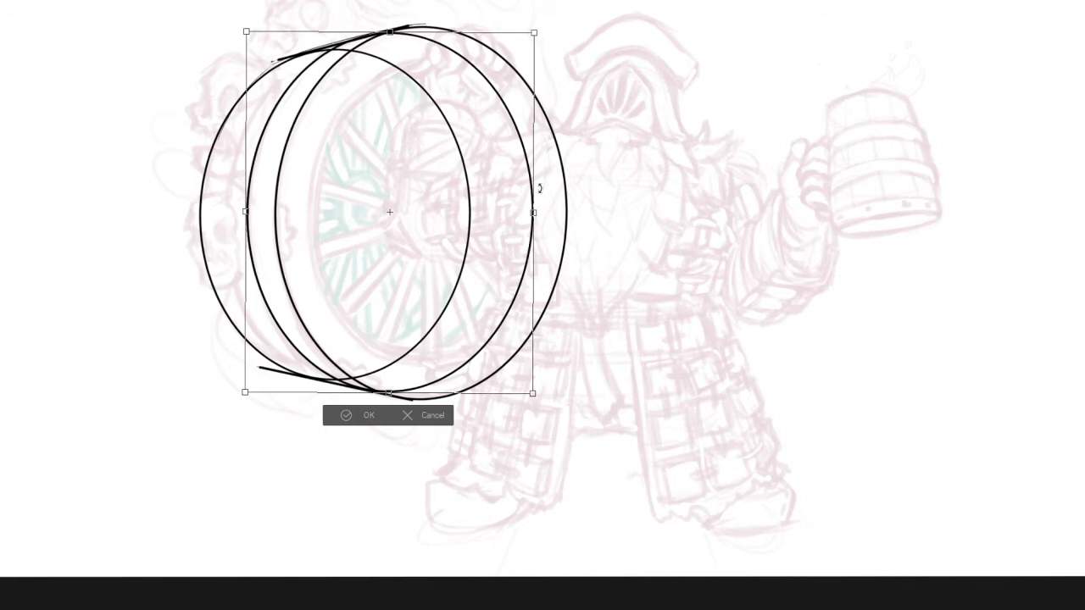
pyautogui.press('Return')
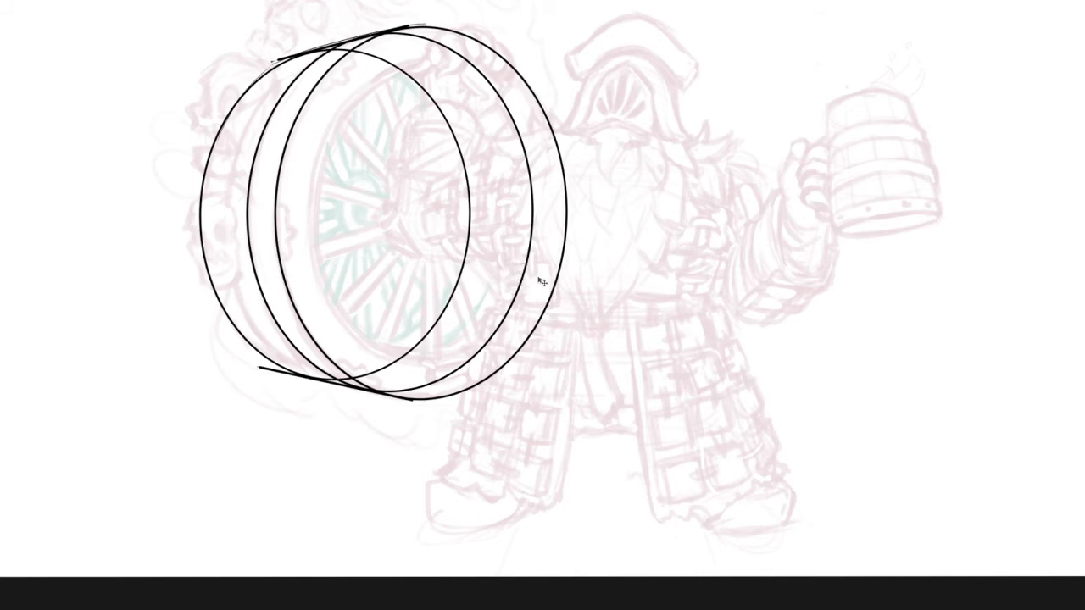
# Duplicate the middle ellipse towards the back rim and reshape the copy to fit between the upper and lower depth edges
pyautogui.moveTo(497, 286); pyautogui.dragTo(466, 334)
pyautogui.hotkey('ctrl', 't')
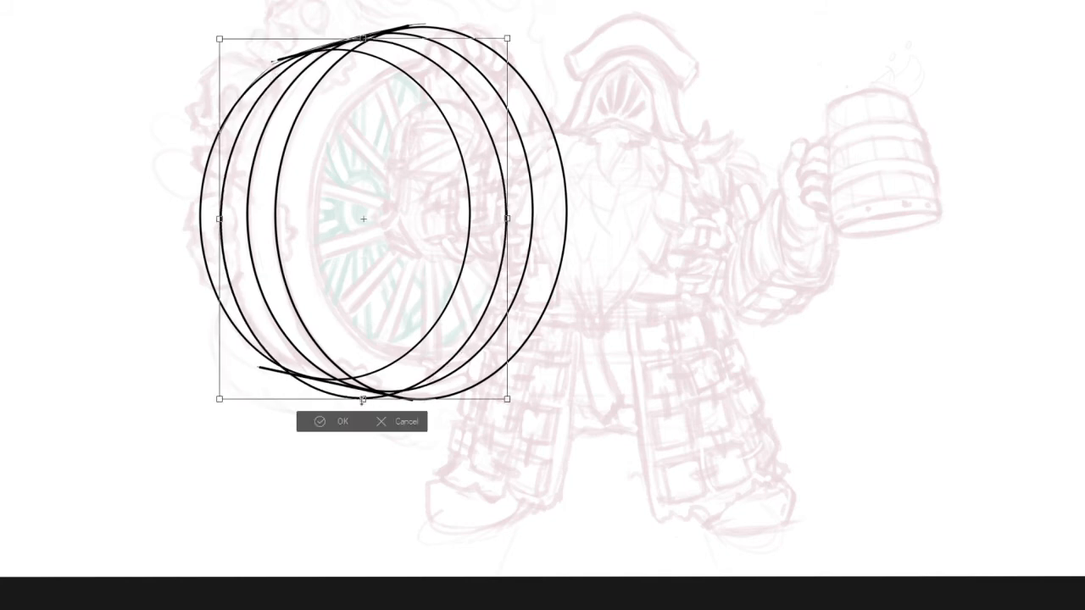
pyautogui.moveTo(364, 397); pyautogui.dragTo(364, 388)
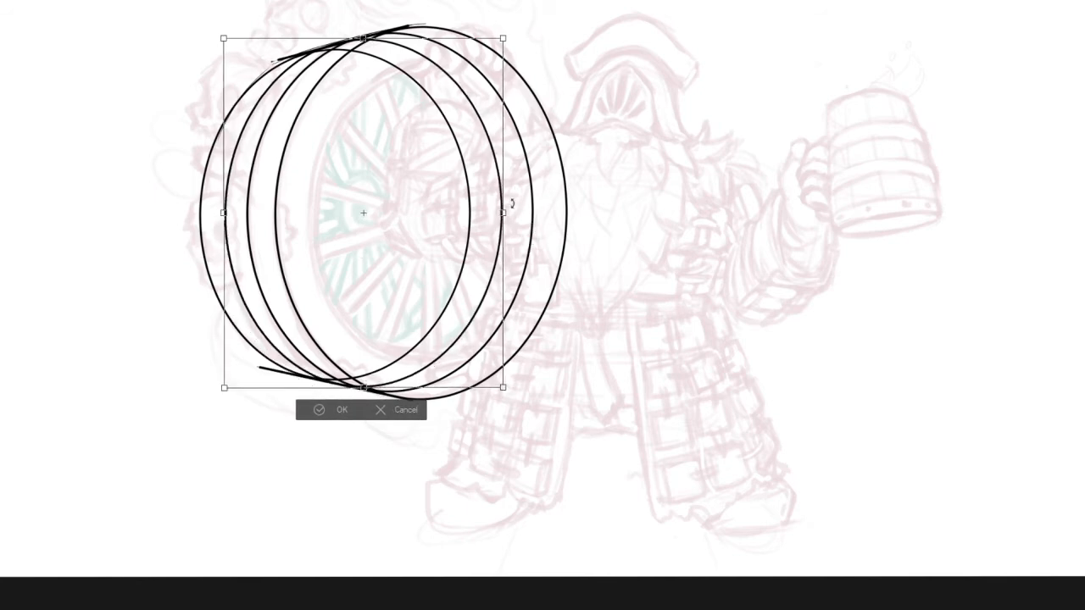
pyautogui.moveTo(503, 213); pyautogui.dragTo(500, 212)
pyautogui.moveTo(223, 213); pyautogui.dragTo(222, 215)
pyautogui.moveTo(357, 35); pyautogui.dragTo(360, 43)
pyautogui.moveTo(360, 389); pyautogui.dragTo(361, 388)
pyautogui.moveTo(502, 215); pyautogui.dragTo(501, 211)
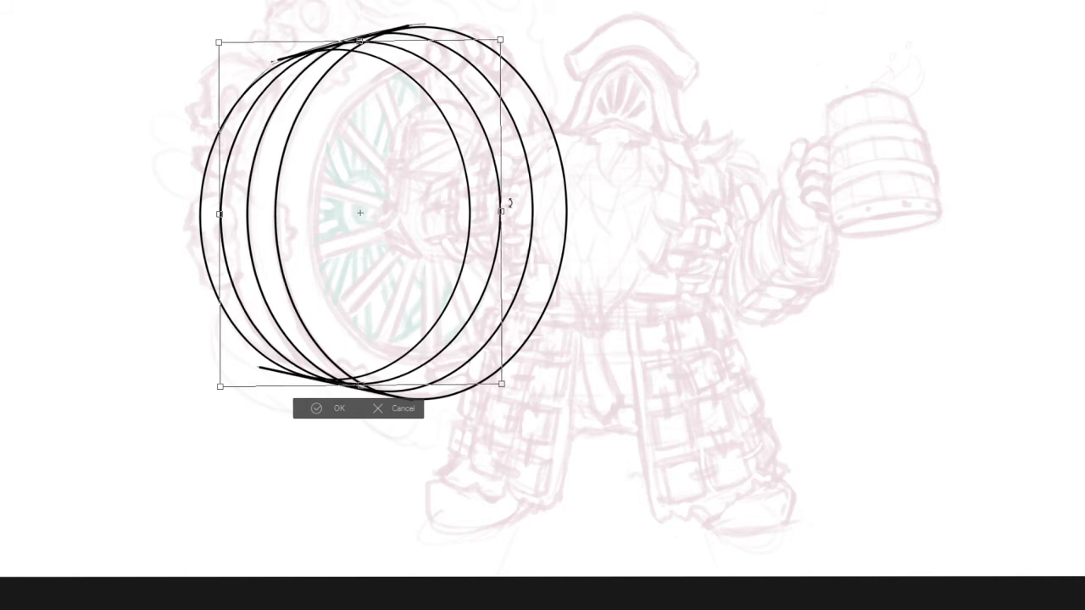
pyautogui.press('Return')
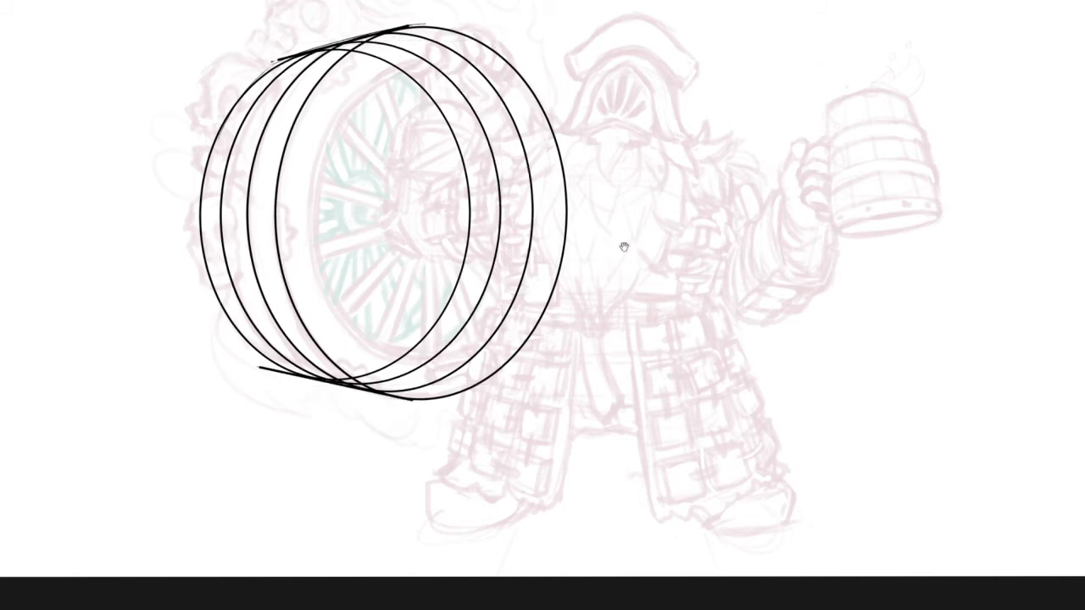
# Remove the upper and lower depth guide lines from around the four wheel ellipses
pyautogui.moveTo(571, 362)
pyautogui.mouseDown()
pyautogui.moveTo(583, 358)
pyautogui.moveTo(616, 414)
pyautogui.moveTo(613, 371)
pyautogui.moveTo(571, 331)
pyautogui.mouseUp()
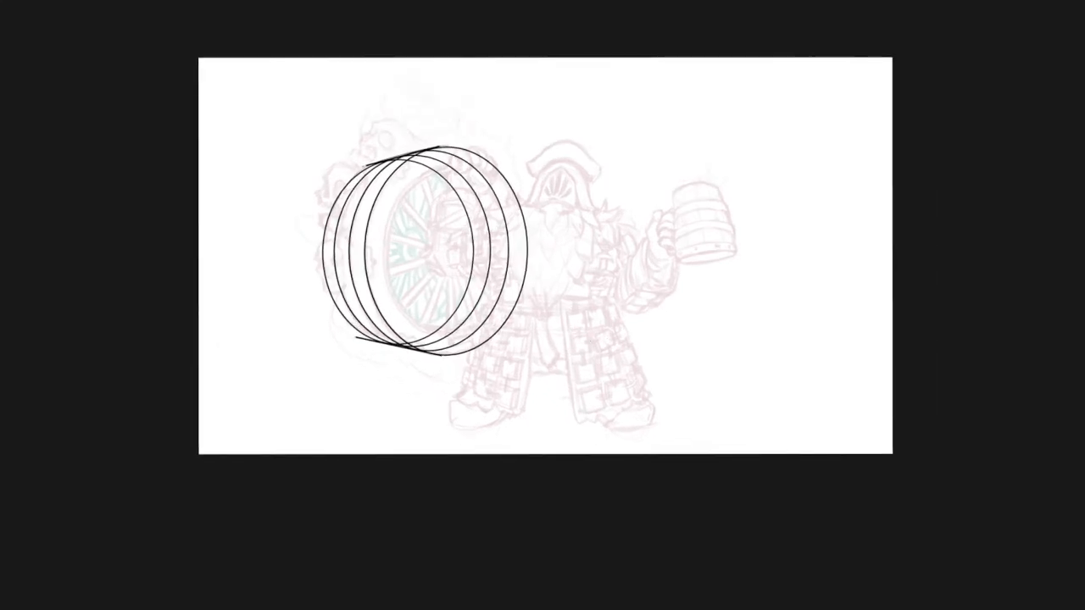
pyautogui.hotkey('ctrl', 'z')
pyautogui.hotkey('ctrl', 'z')
pyautogui.scroll(2, 466, 214)
pyautogui.moveTo(463, 228); pyautogui.dragTo(506, 205)
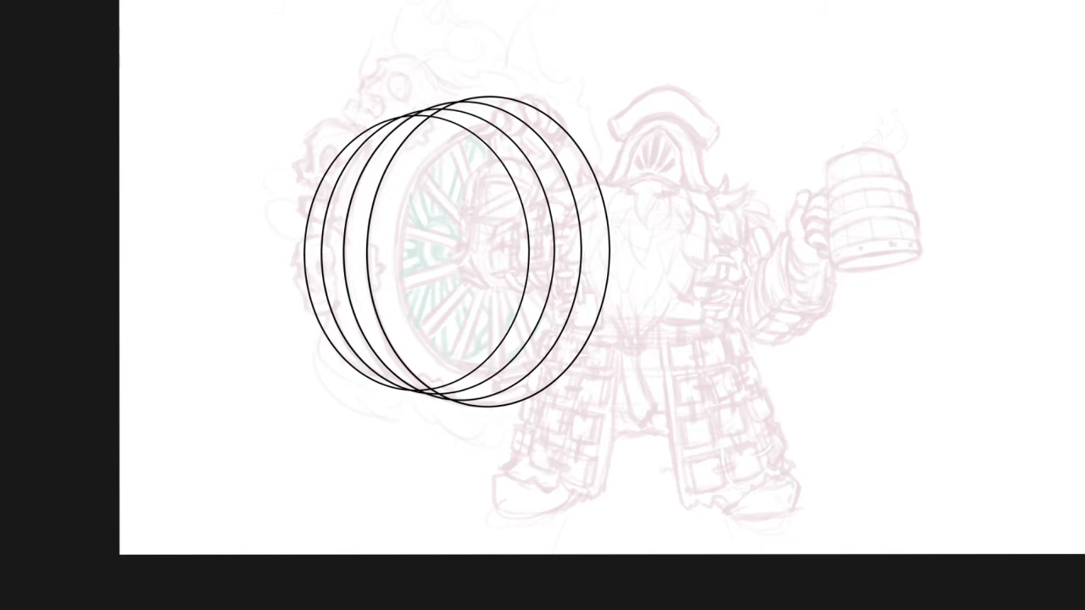
# Try scaling the four wheel ellipses together, and fade the three rear ellipses to light guides behind the black front one
pyautogui.hotkey('ctrl', 't')
pyautogui.moveTo(612, 95); pyautogui.dragTo(599, 122)
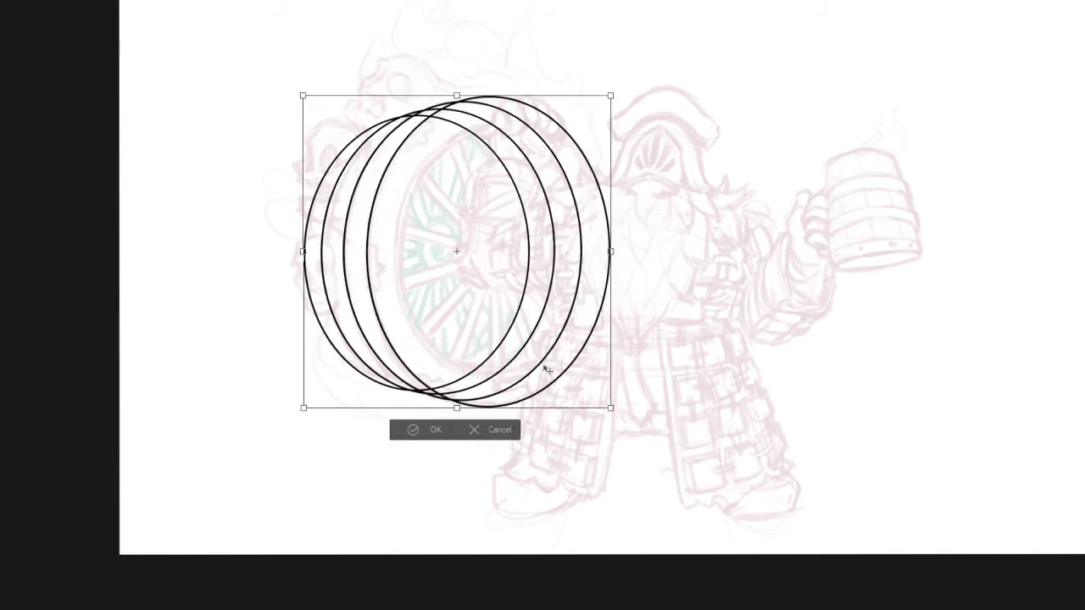
pyautogui.press('Return')
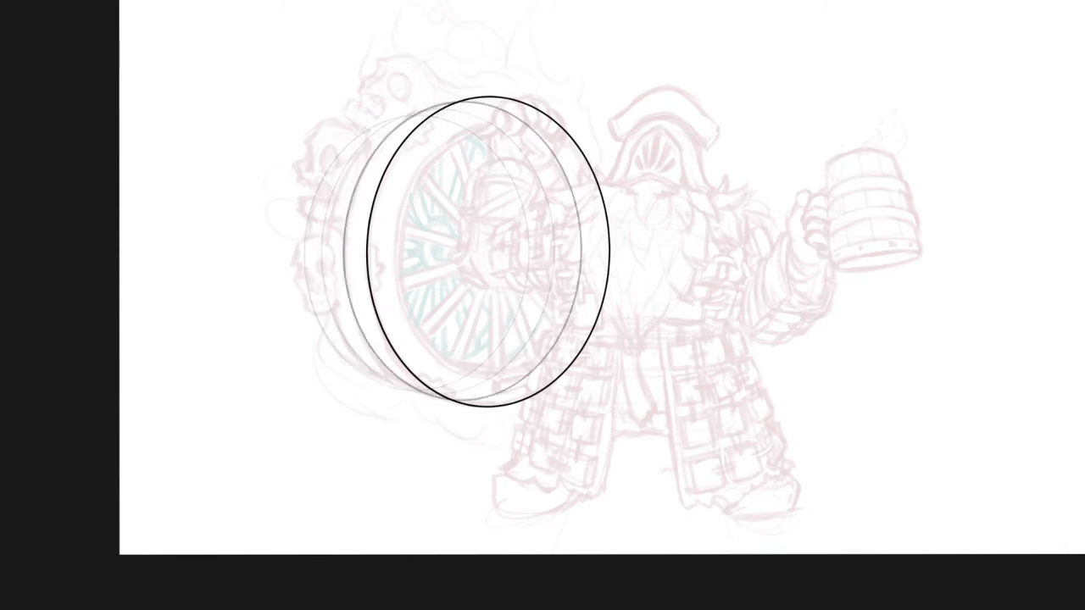
pyautogui.moveTo(548, 306)
pyautogui.mouseDown()
pyautogui.moveTo(557, 297)
pyautogui.moveTo(569, 312)
pyautogui.mouseUp()
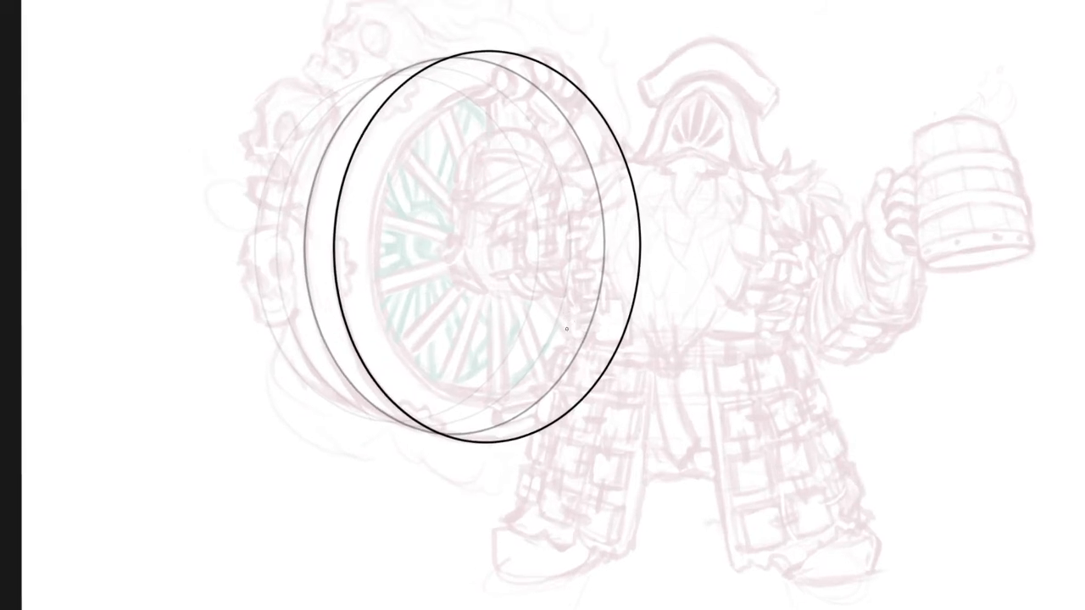
pyautogui.hotkey('ctrl', 't')
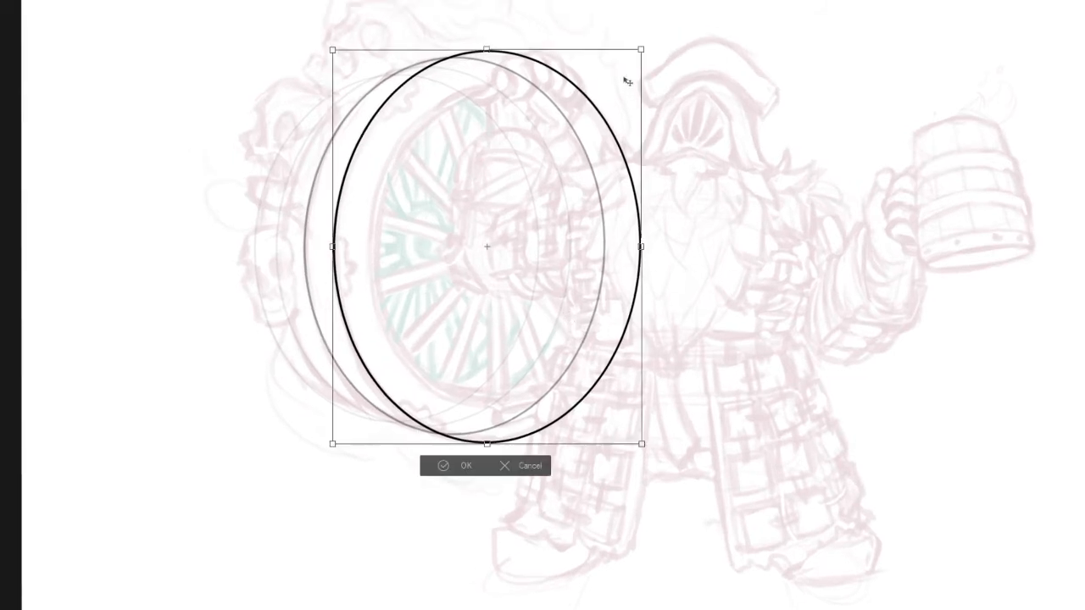
pyautogui.press('Escape')
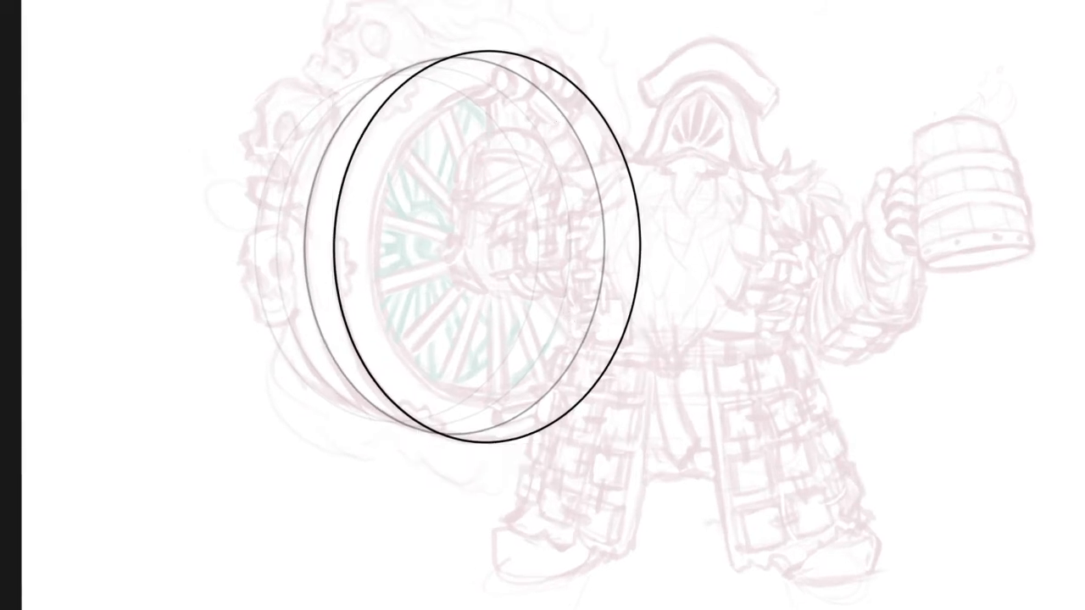
# Scale a copy of the front wheel ellipse slightly inward to form a thin double line around the outer rim
pyautogui.hotkey('ctrl', 't')
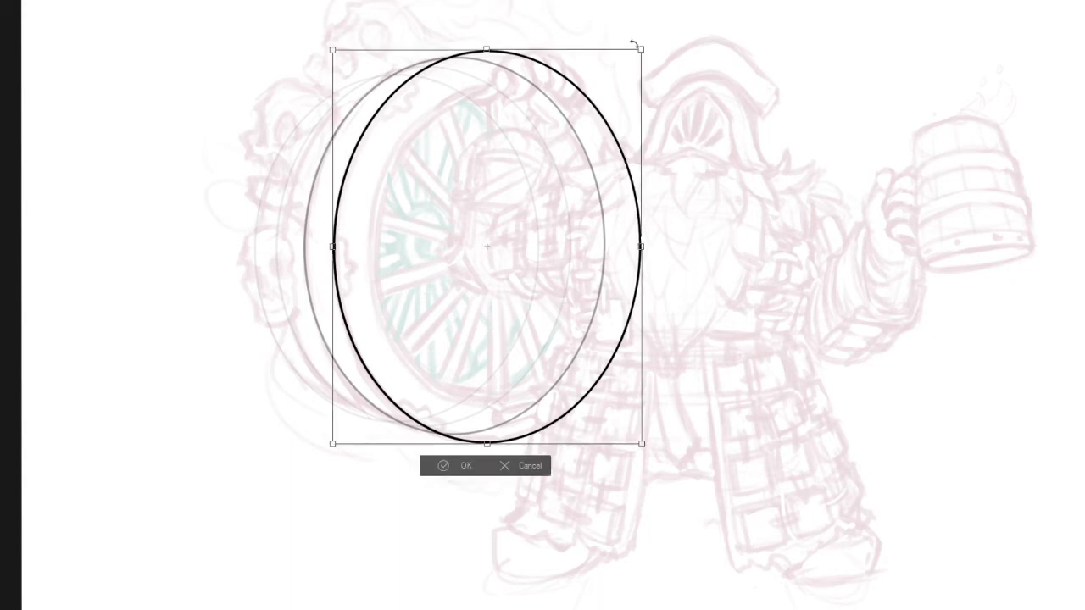
pyautogui.moveTo(643, 48); pyautogui.dragTo(638, 54)
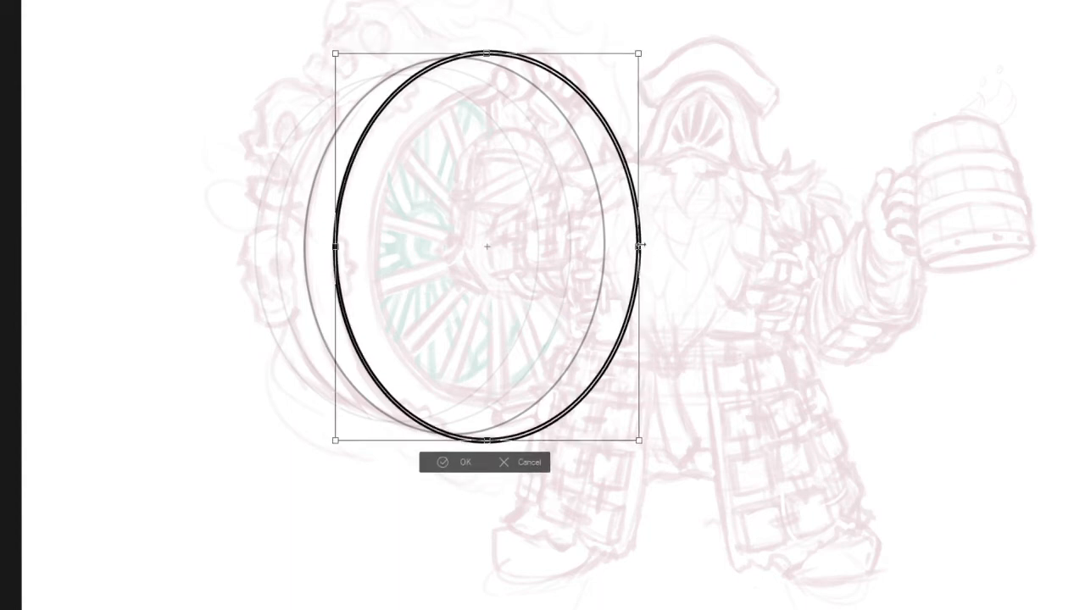
pyautogui.moveTo(335, 246); pyautogui.dragTo(336, 248)
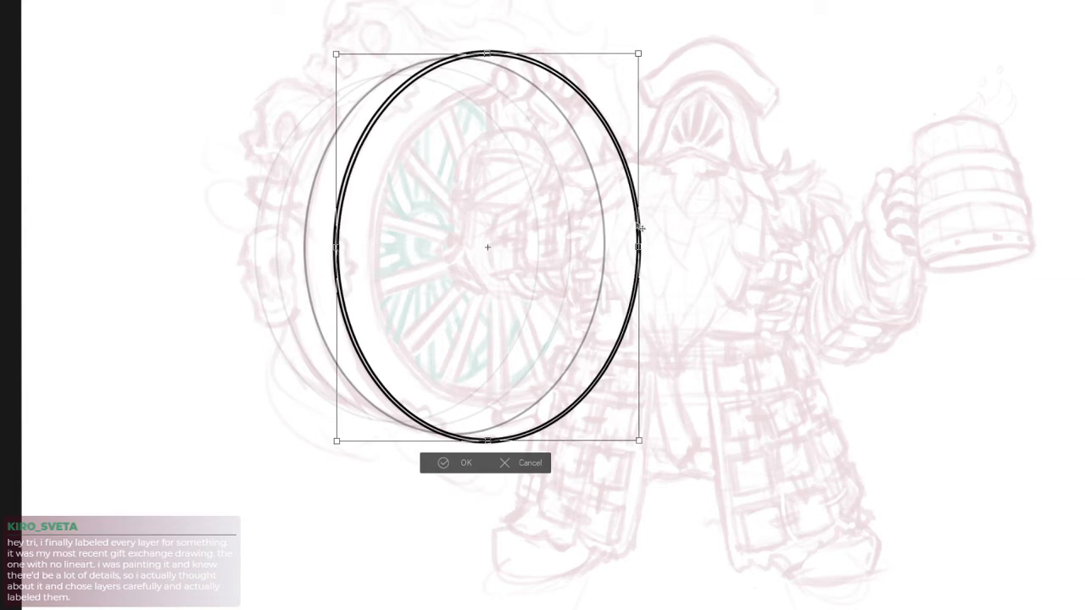
pyautogui.press('Return')
# Paste another copy of the front ellipse and shrink and narrow it into the wheel's inner rim ellipse
pyautogui.moveTo(673, 396); pyautogui.dragTo(669, 388)
pyautogui.scroll(2, 594, 308)
pyautogui.moveTo(598, 310); pyautogui.dragTo(577, 345)
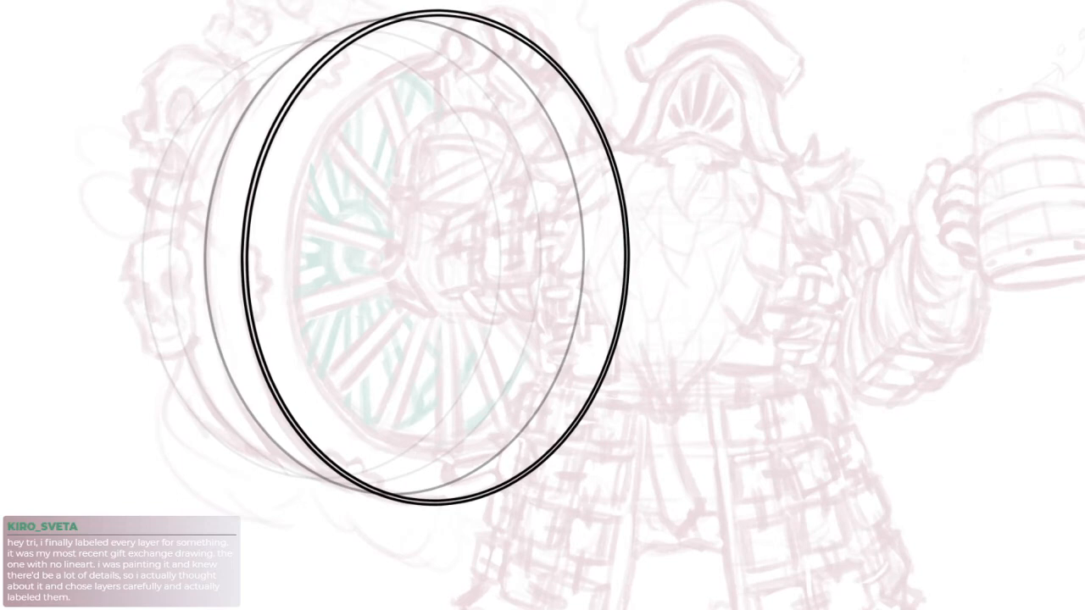
pyautogui.hotkey('ctrl', 'v')
pyautogui.hotkey('ctrl', 't')
pyautogui.moveTo(626, 12); pyautogui.dragTo(597, 51)
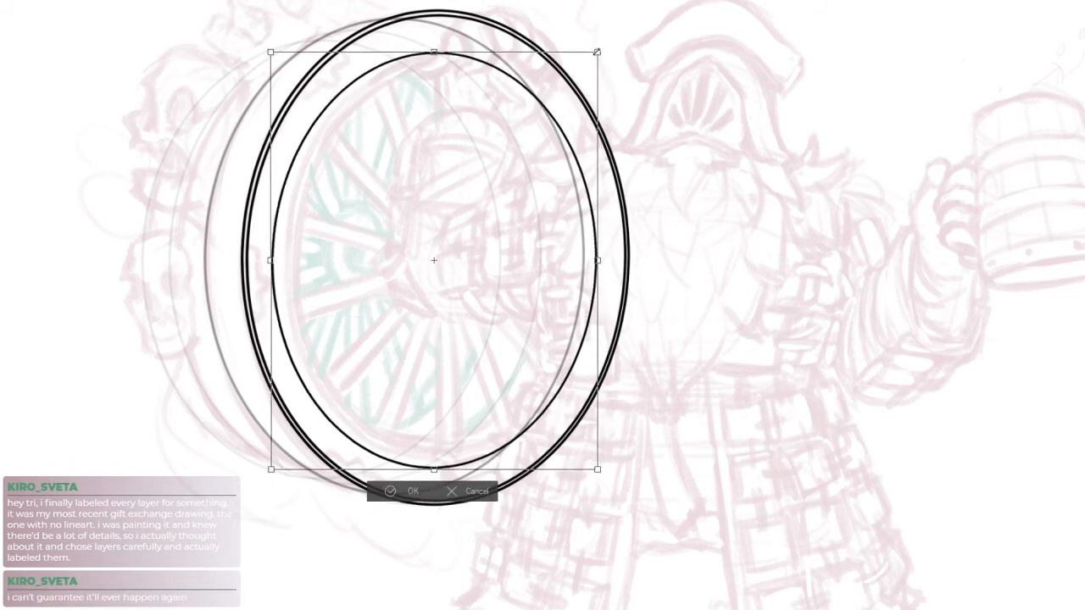
pyautogui.moveTo(270, 261); pyautogui.dragTo(282, 263)
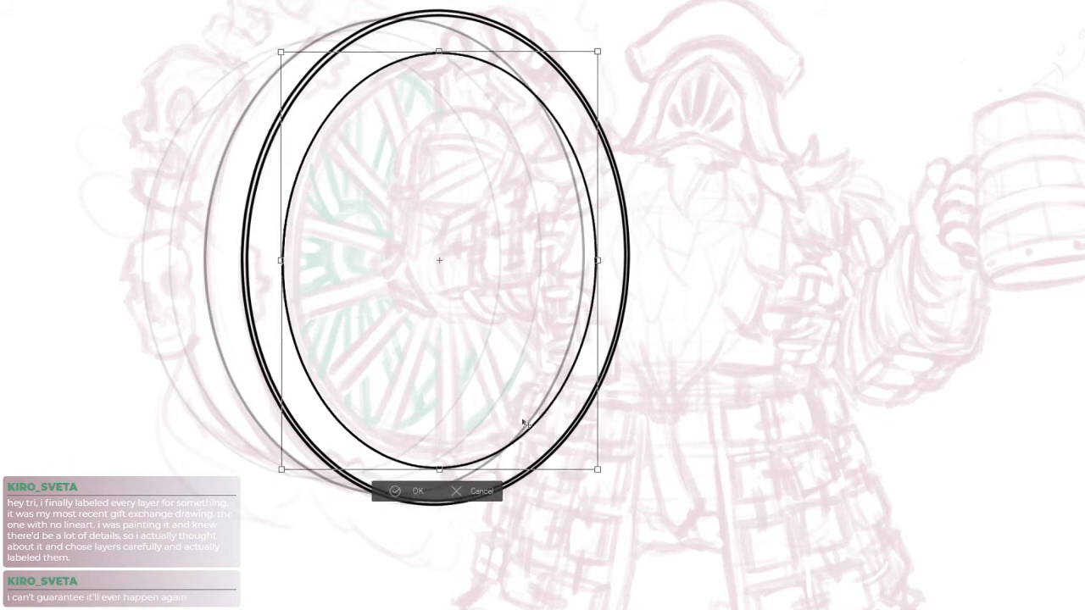
pyautogui.moveTo(600, 261); pyautogui.dragTo(600, 256)
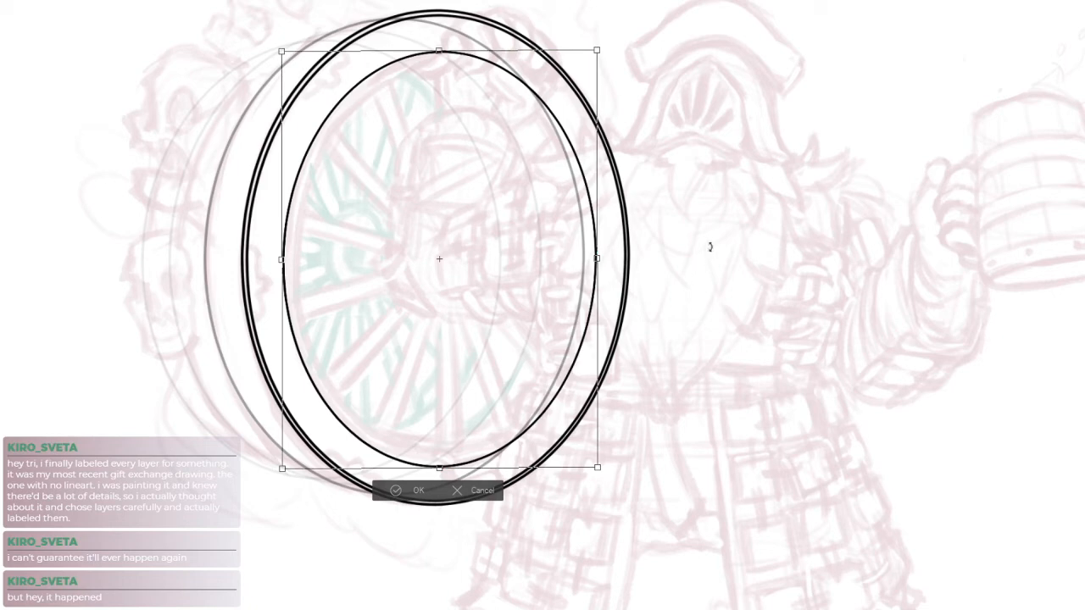
pyautogui.press('Return')
# Shrink a copy of the inner rim ellipse slightly, narrowing its left side, to give the inner rim a double line
pyautogui.scroll(-3, 942, 306)
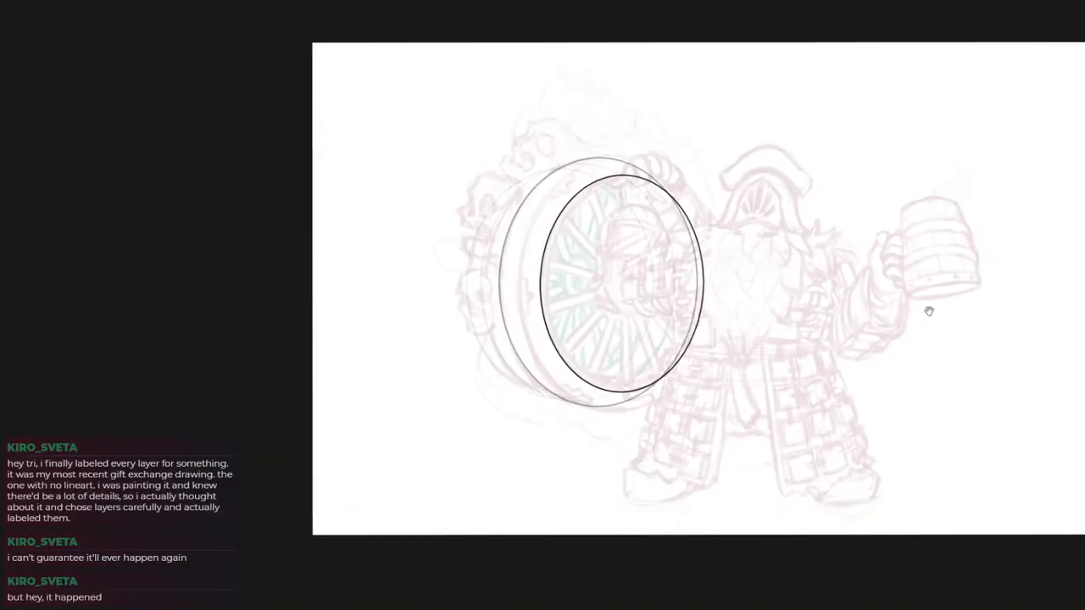
pyautogui.scroll(-3, 821, 390)
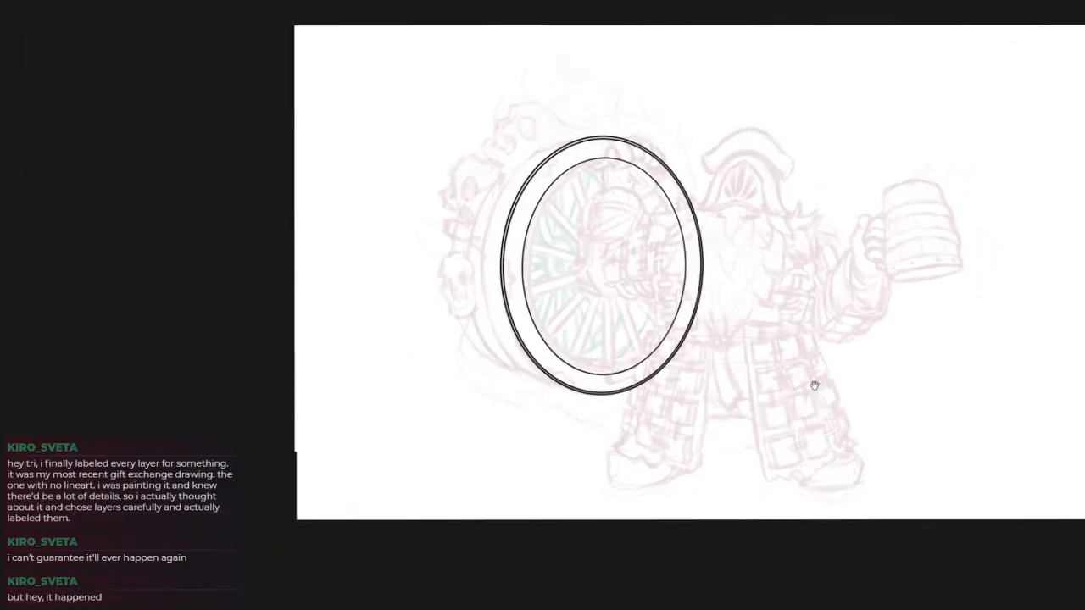
pyautogui.scroll(4, 751, 344)
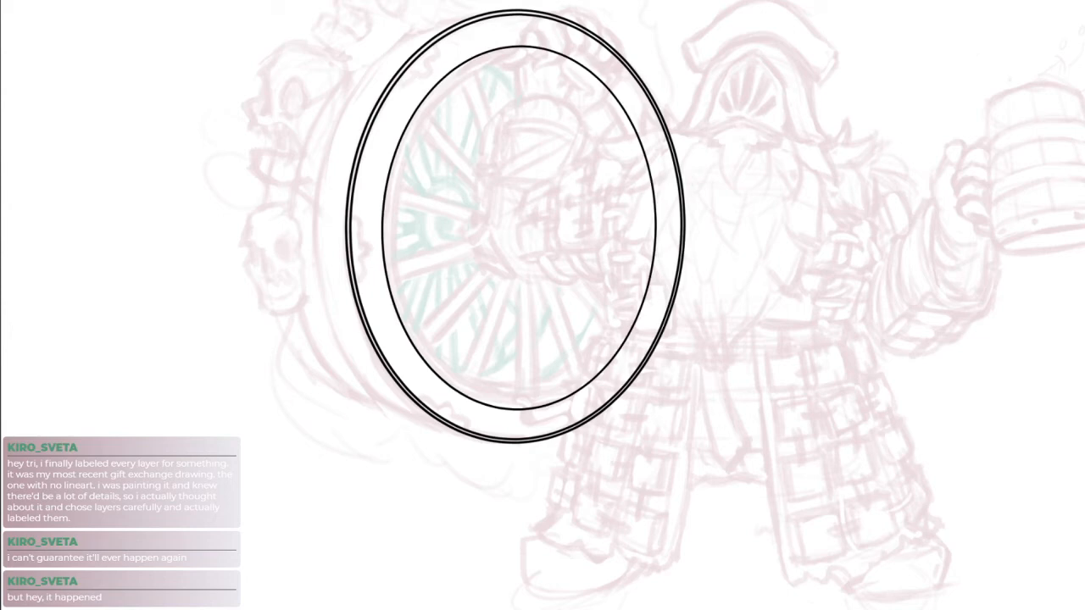
pyautogui.hotkey('ctrl', 't')
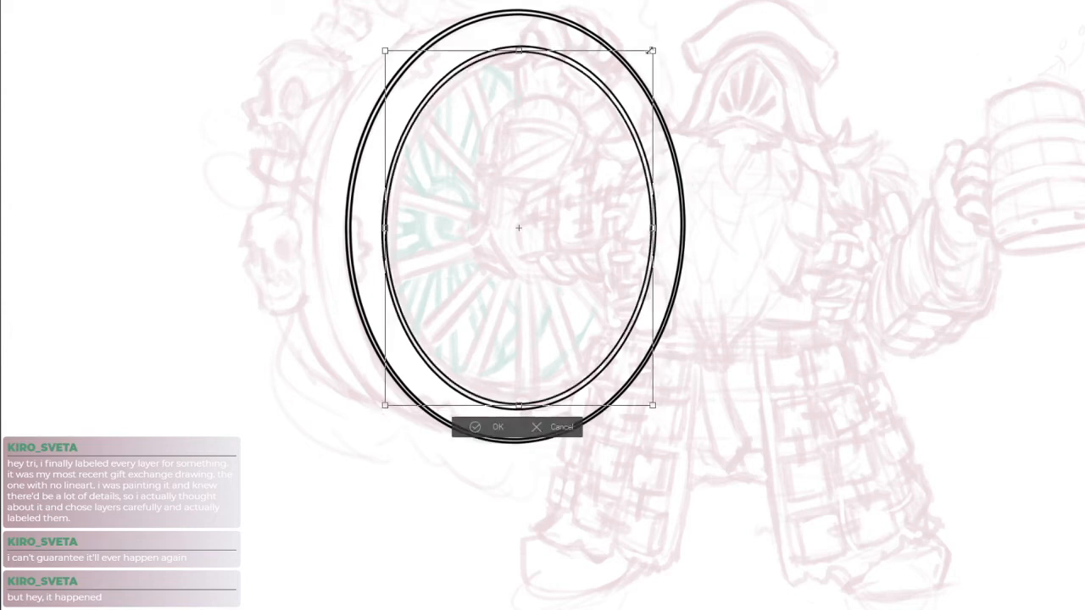
pyautogui.moveTo(385, 228); pyautogui.dragTo(388, 228)
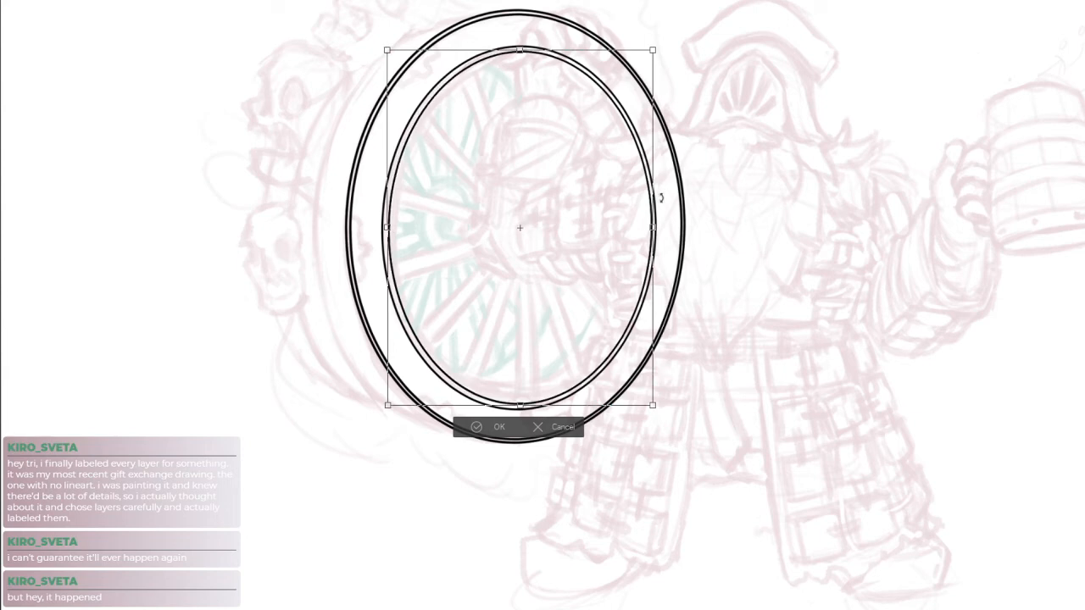
pyautogui.press('Return')
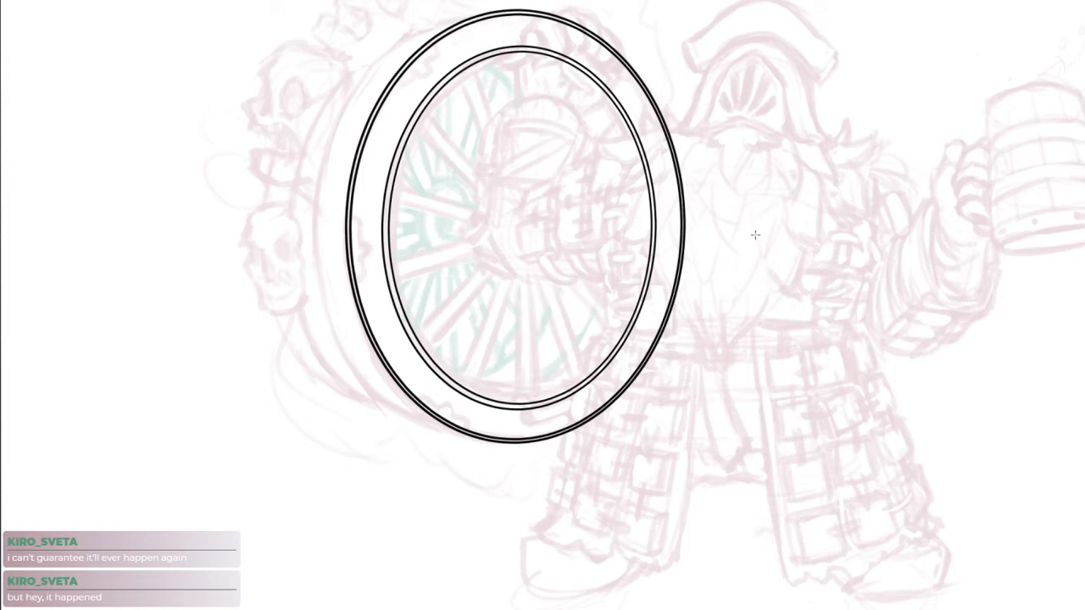
# Try shrinking a copy of the inner rim ellipse into a small hub at the wheel's centre, and undo it
pyautogui.moveTo(1082, 135); pyautogui.dragTo(641, 68)
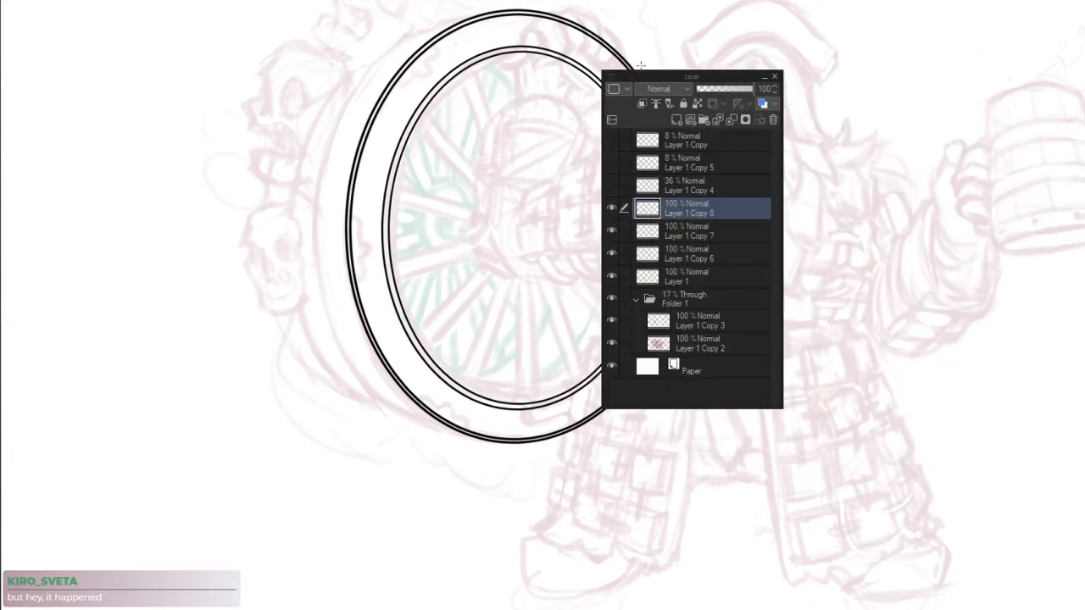
pyautogui.moveTo(667, 72); pyautogui.dragTo(1084, 116)
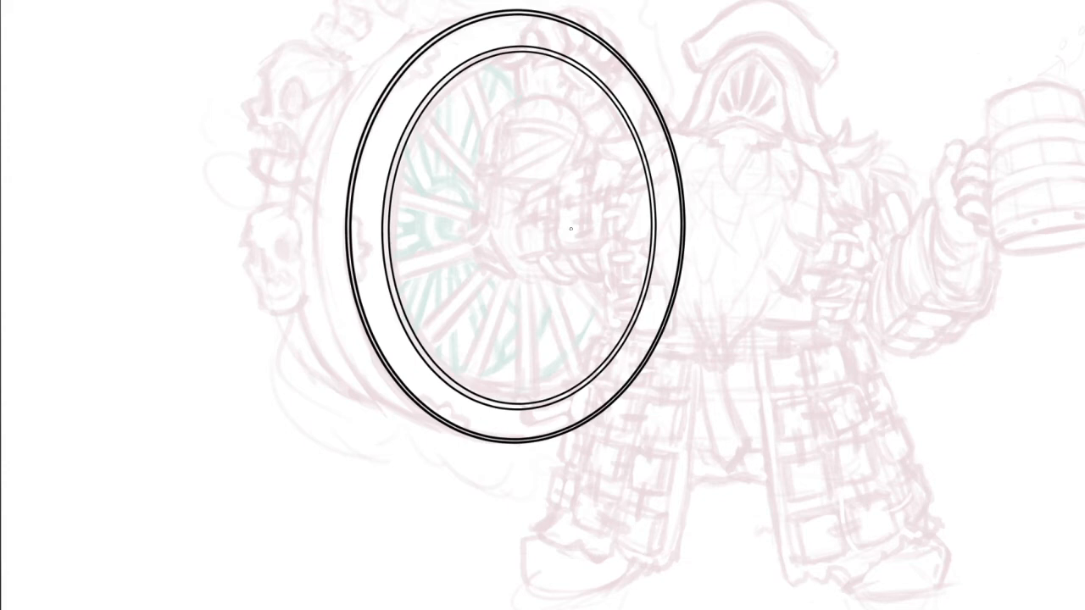
pyautogui.scroll(1, 578, 223)
pyautogui.moveTo(569, 274); pyautogui.dragTo(516, 310)
pyautogui.scroll(-1, 540, 300)
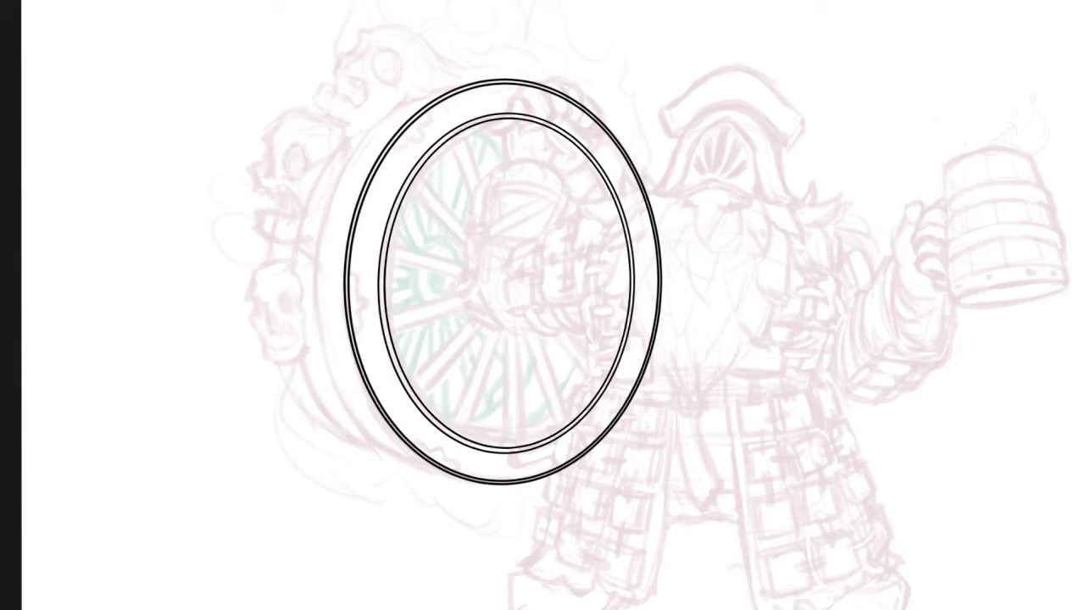
pyautogui.hotkey('ctrl', 't')
pyautogui.moveTo(631, 117); pyautogui.dragTo(539, 266)
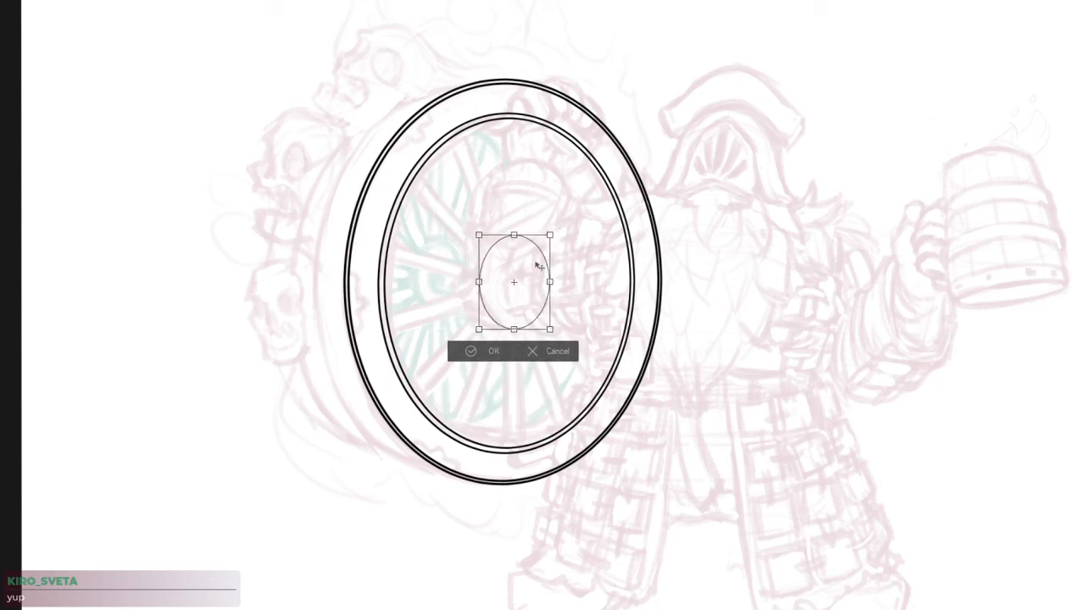
pyautogui.press('Return')
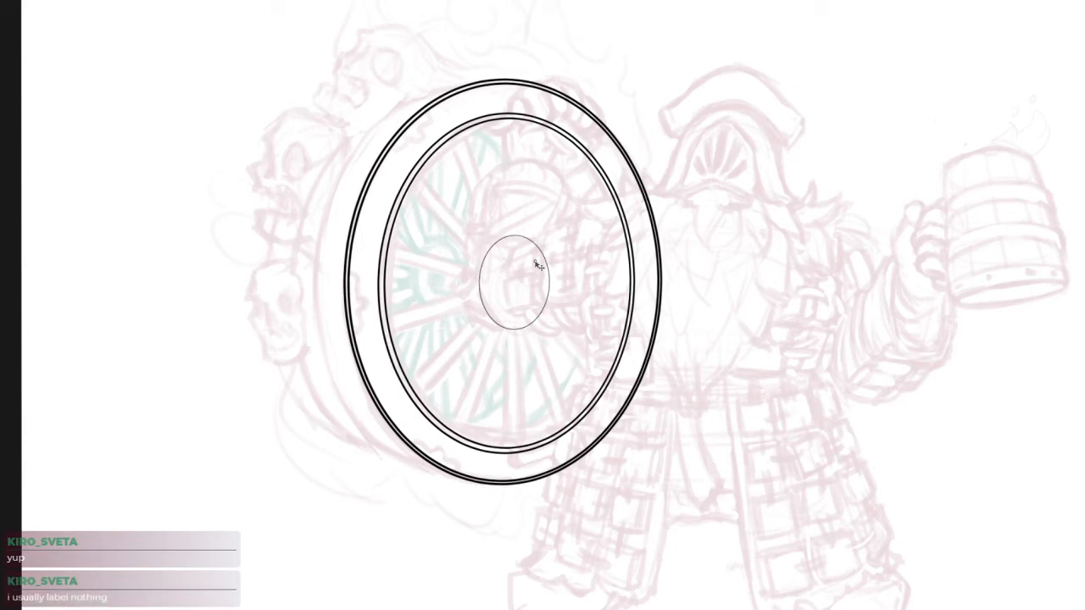
pyautogui.hotkey('ctrl', 'z')
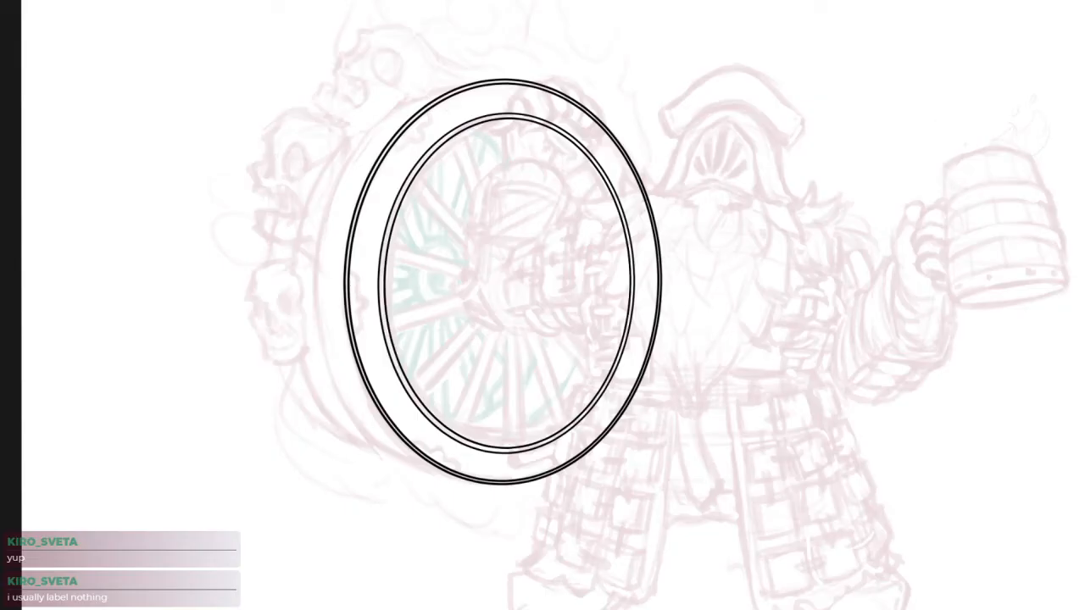
# Paste the red radial spoke wheel from the other canvas and skew and narrow it roughly to the inner rim's width
pyautogui.hotkey('ctrl', 'v')
pyautogui.moveTo(596, 365); pyautogui.dragTo(562, 372)
pyautogui.hotkey('ctrl', 't')
pyautogui.moveTo(326, 214); pyautogui.dragTo(598, 343)
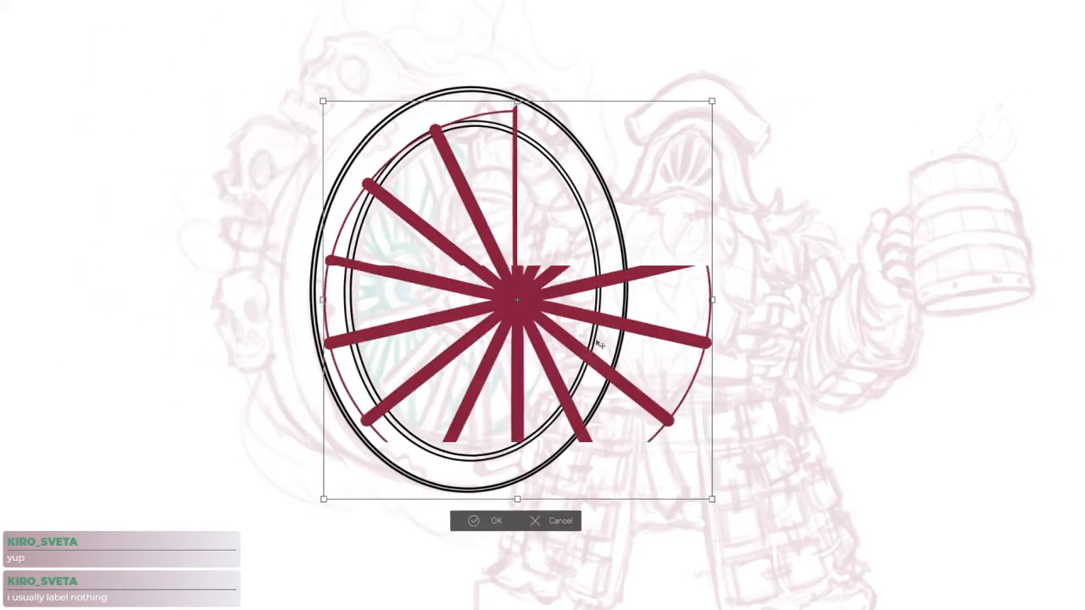
pyautogui.moveTo(712, 299); pyautogui.dragTo(599, 286)
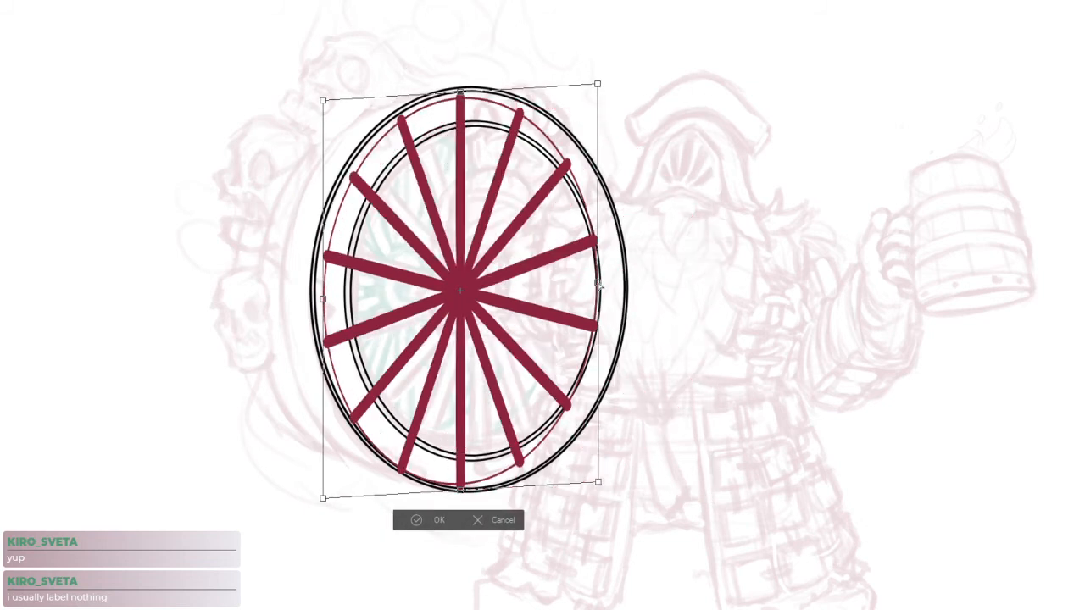
pyautogui.moveTo(468, 104); pyautogui.dragTo(476, 128)
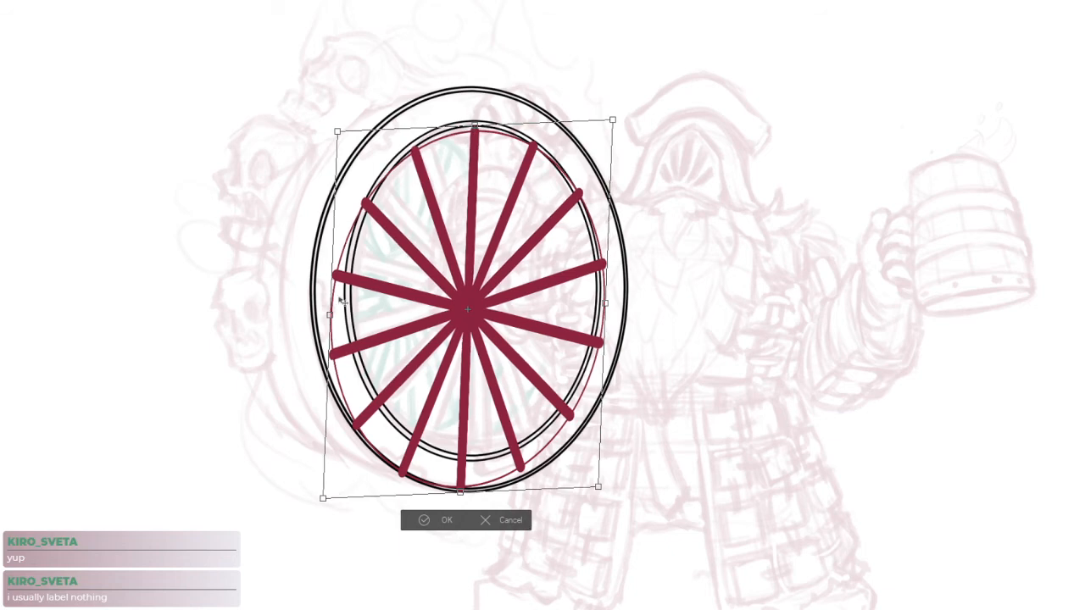
pyautogui.moveTo(329, 315); pyautogui.dragTo(351, 297)
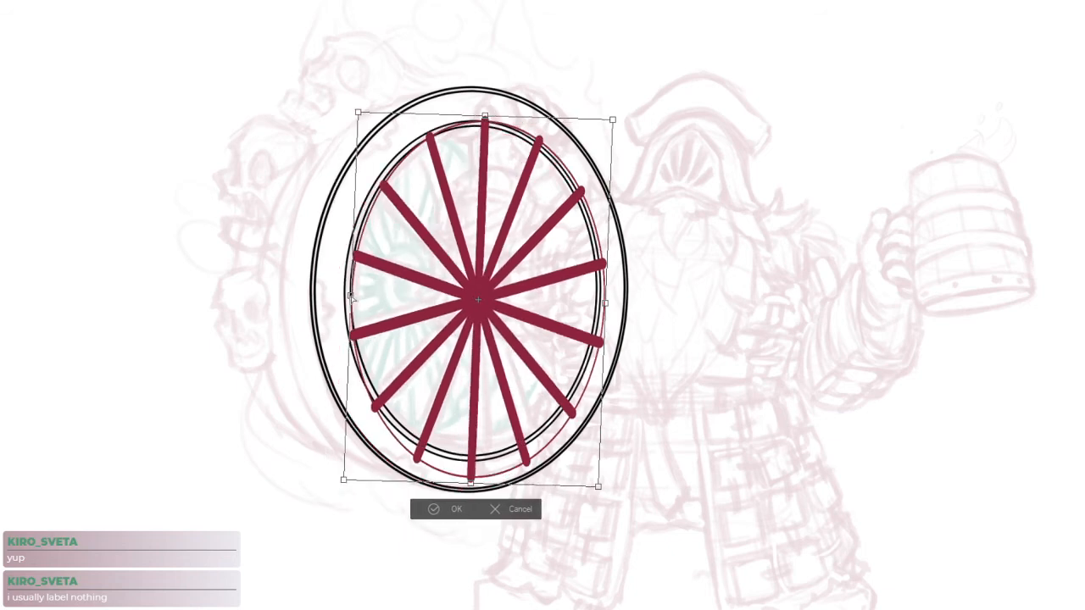
pyautogui.moveTo(607, 305); pyautogui.dragTo(599, 303)
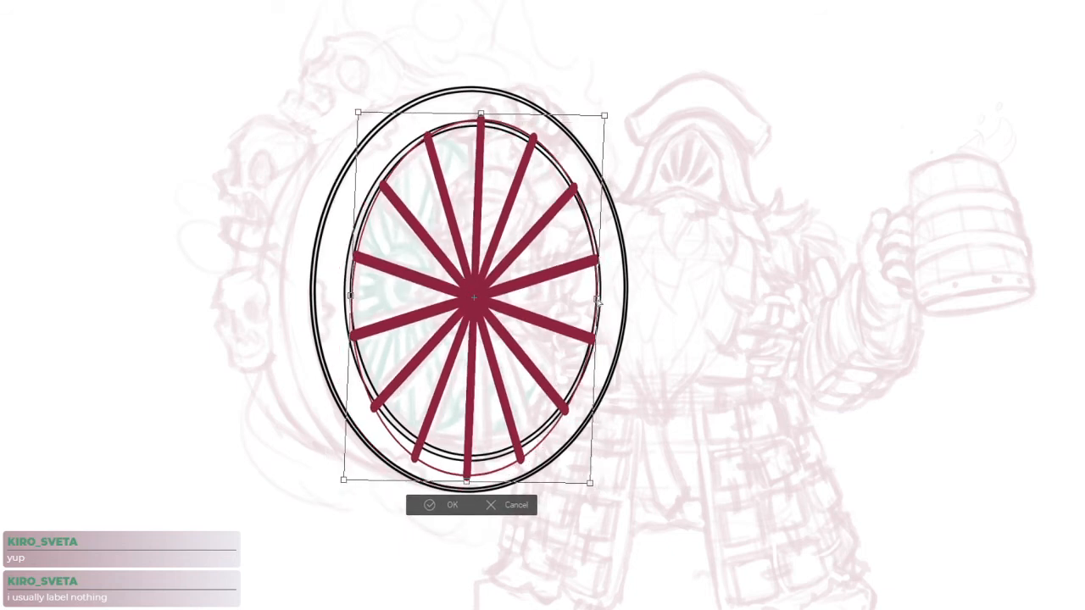
# Pull the spoke guide's upper and lower edges and one corner in to meet the inner rim ellipse
pyautogui.moveTo(480, 121); pyautogui.dragTo(473, 126)
pyautogui.moveTo(467, 483); pyautogui.dragTo(471, 459)
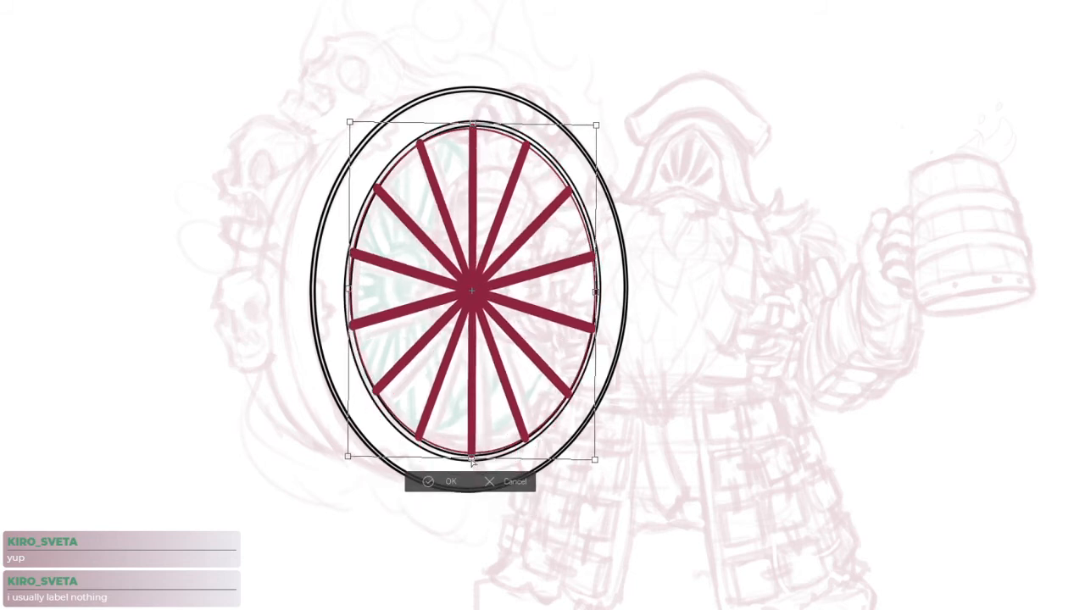
pyautogui.moveTo(473, 125); pyautogui.dragTo(476, 121)
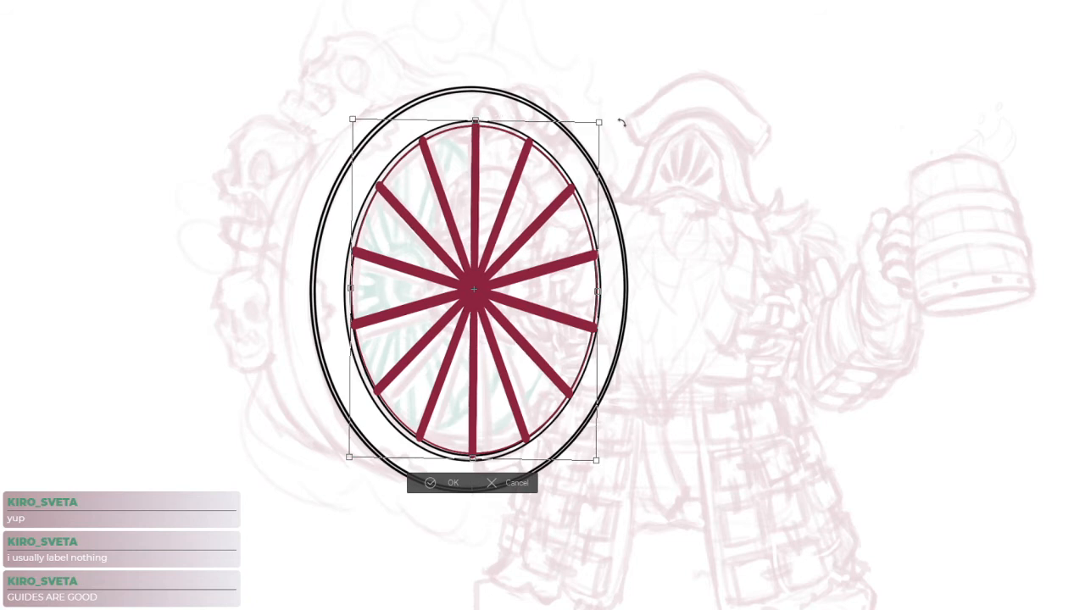
pyautogui.moveTo(472, 460); pyautogui.dragTo(472, 461)
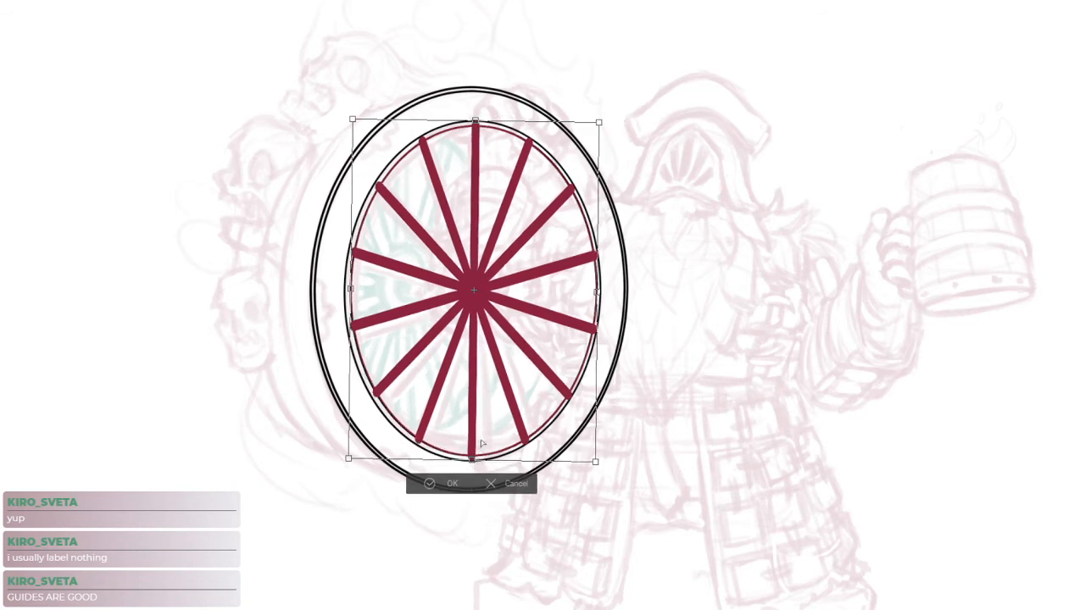
pyautogui.moveTo(599, 123); pyautogui.dragTo(599, 122)
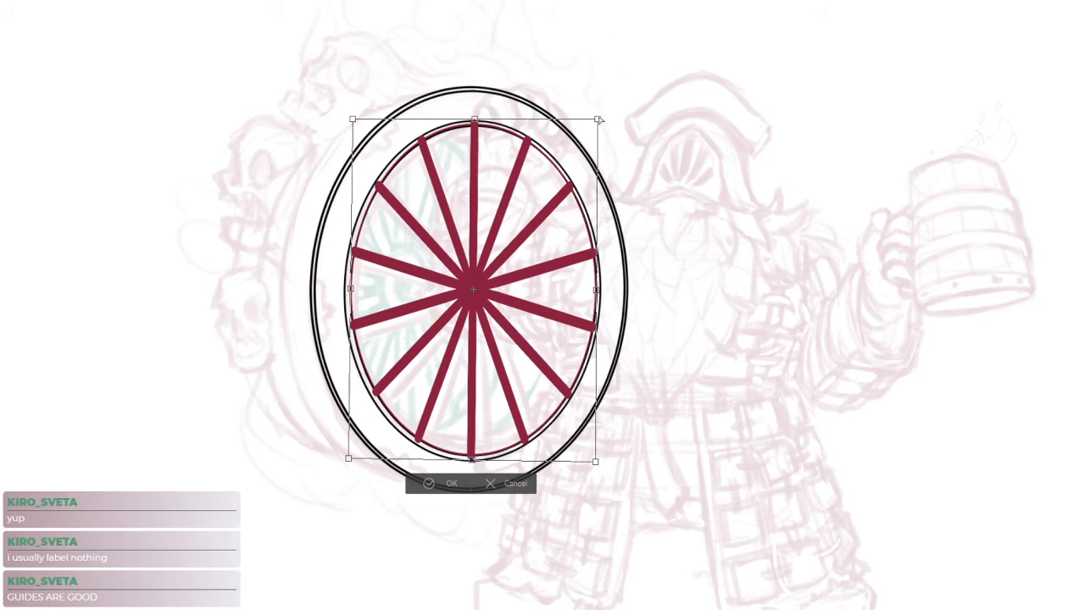
# Fine-tune the spoke guide's perspective and centre within the inner rim, and fade it to a light guide
pyautogui.moveTo(599, 120); pyautogui.dragTo(595, 122)
pyautogui.moveTo(596, 462); pyautogui.dragTo(583, 455)
pyautogui.moveTo(595, 125); pyautogui.dragTo(589, 138)
pyautogui.moveTo(584, 453); pyautogui.dragTo(587, 448)
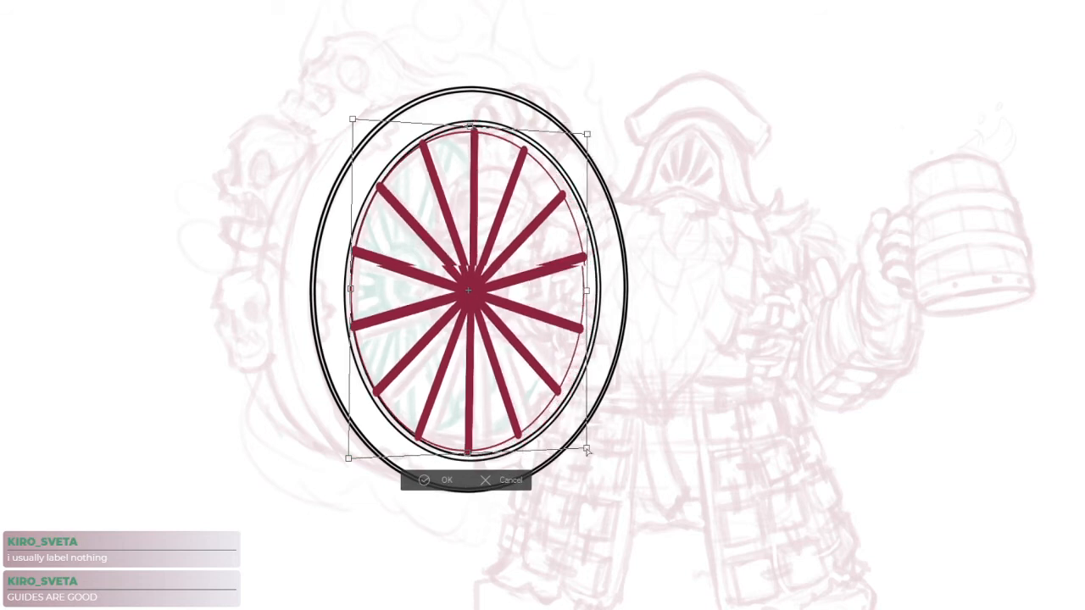
pyautogui.moveTo(563, 382); pyautogui.dragTo(565, 387)
pyautogui.moveTo(503, 189); pyautogui.dragTo(504, 192)
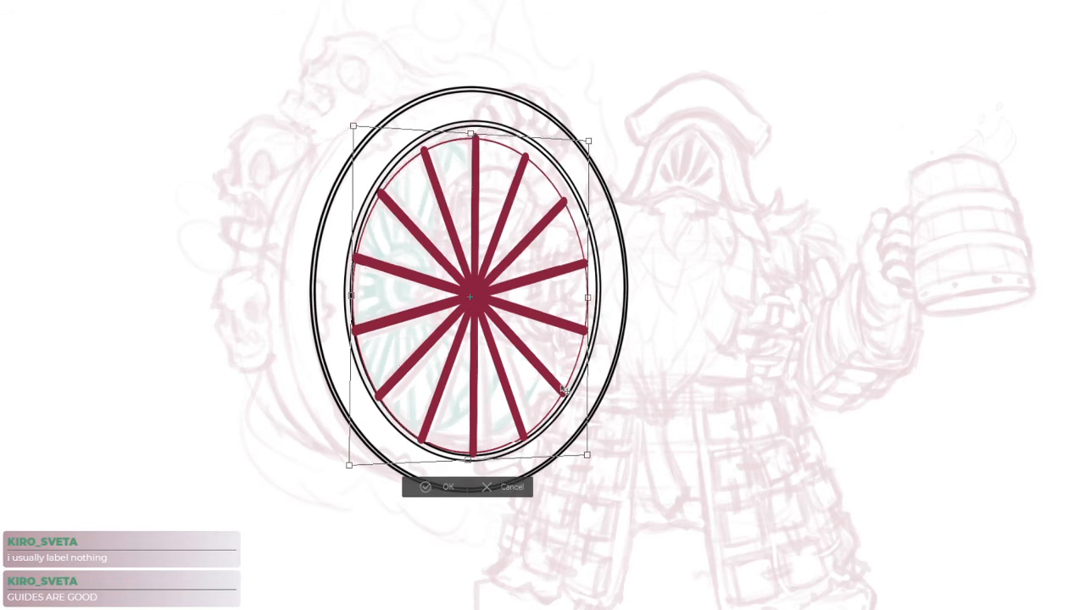
pyautogui.moveTo(471, 133); pyautogui.dragTo(474, 121)
pyautogui.moveTo(590, 292); pyautogui.dragTo(596, 292)
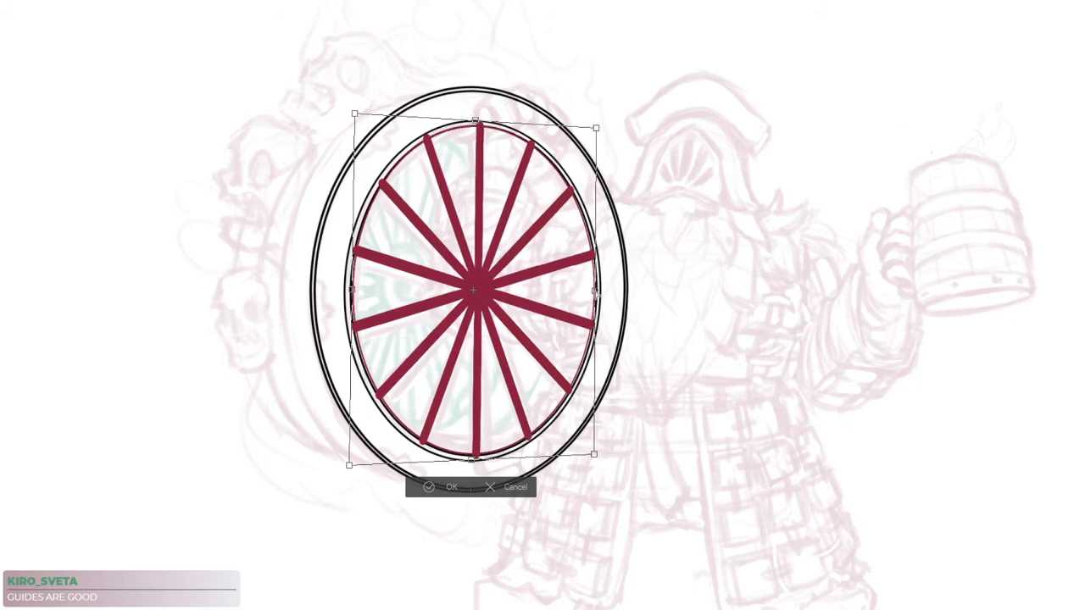
pyautogui.moveTo(350, 293); pyautogui.dragTo(348, 293)
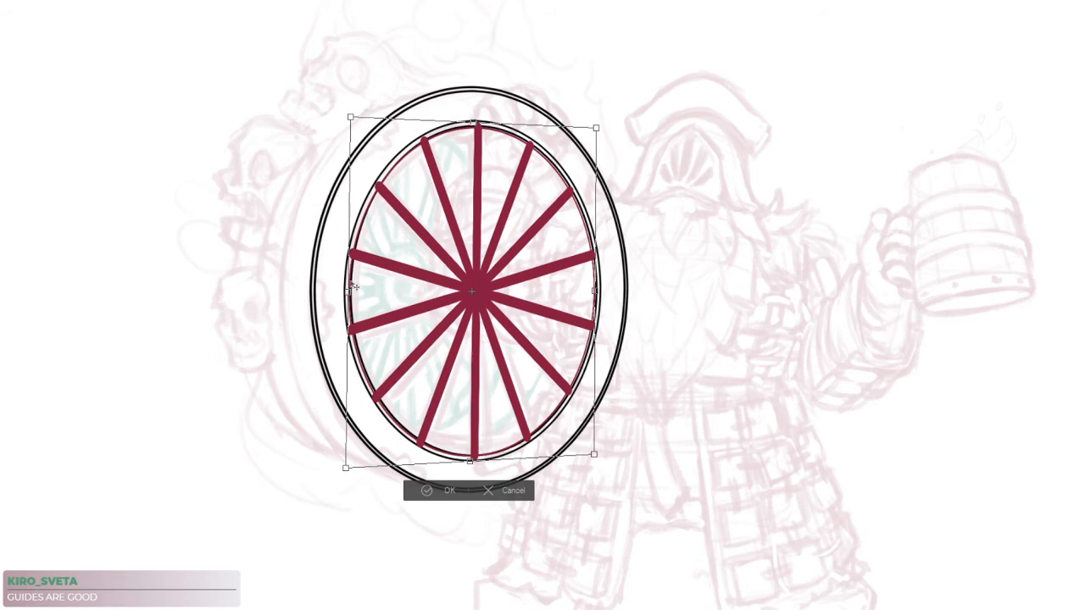
pyautogui.press('Return')
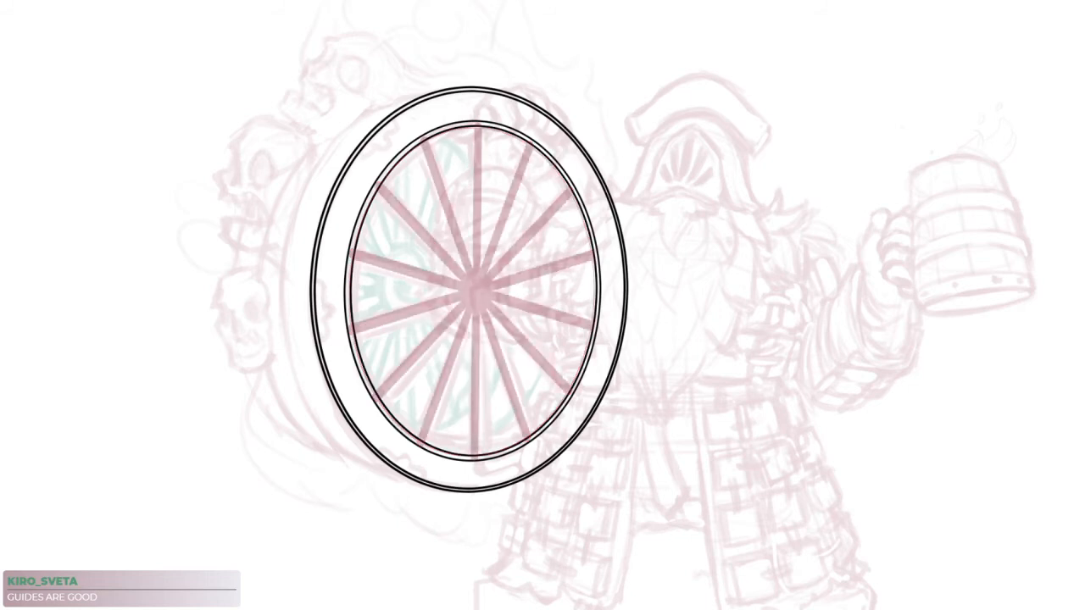
# Hide the character sketch and shrink an inner rim ellipse copy into a small hub around the spokes' centre
pyautogui.moveTo(561, 345); pyautogui.dragTo(578, 339)
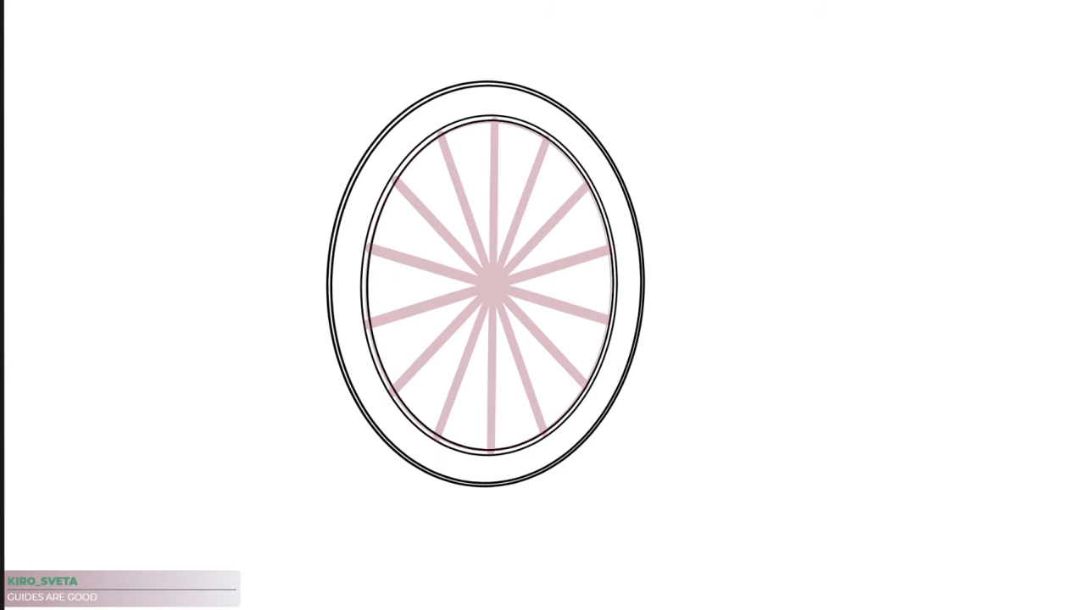
pyautogui.hotkey('ctrl', 't')
pyautogui.moveTo(615, 120); pyautogui.dragTo(540, 245)
pyautogui.press('Return')
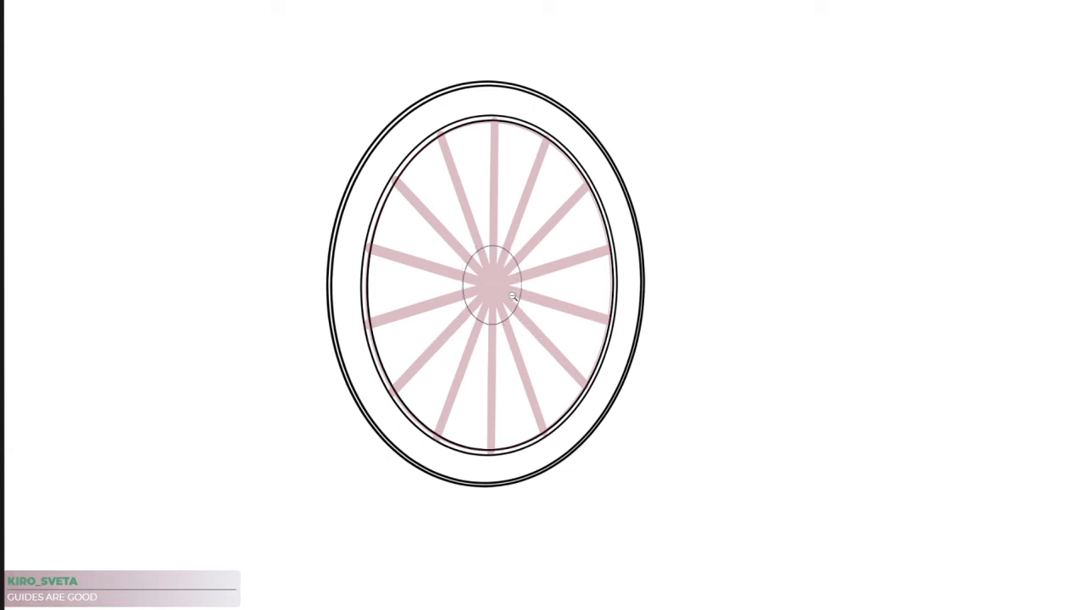
pyautogui.hotkey('ctrl', 't')
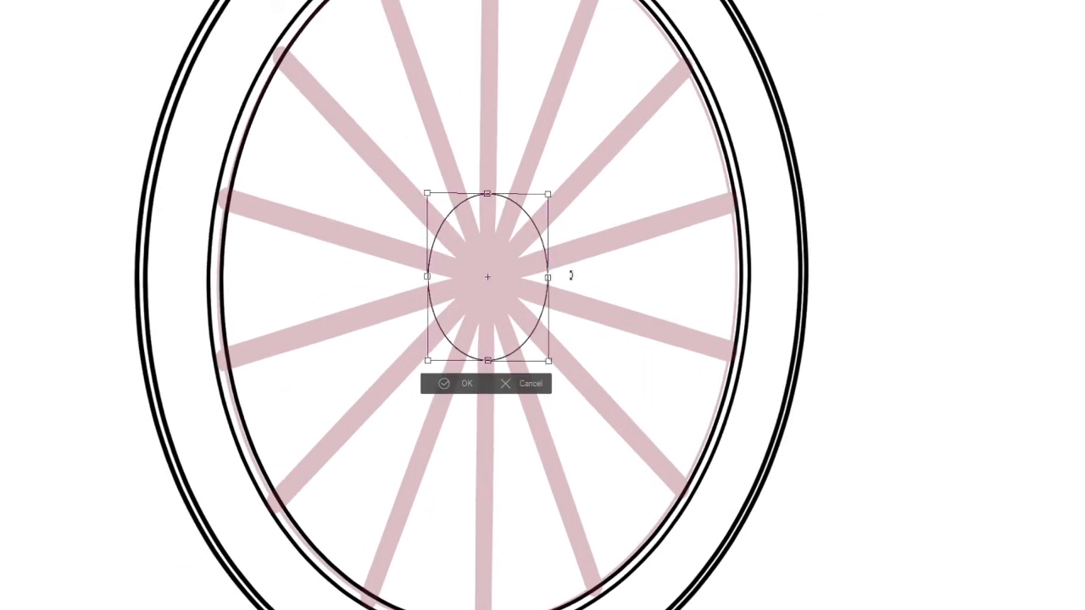
pyautogui.press('Return')
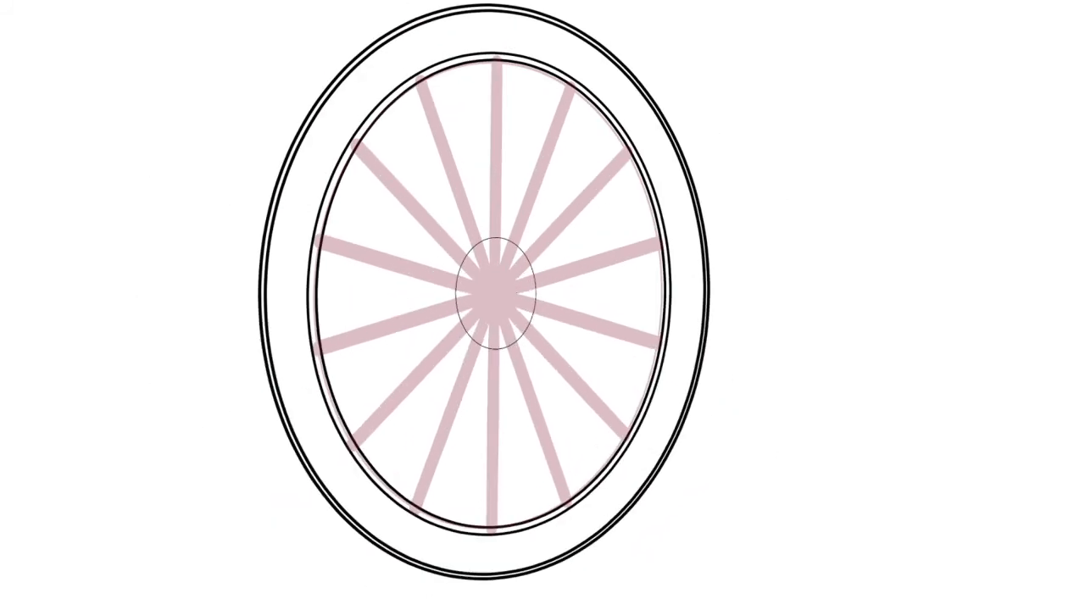
# Offset a copy of the rim and hub ellipses back towards the grey rear guide ellipse and start scaling it to fit
pyautogui.moveTo(527, 327); pyautogui.dragTo(543, 373)
pyautogui.hotkey('ctrl', 'z')
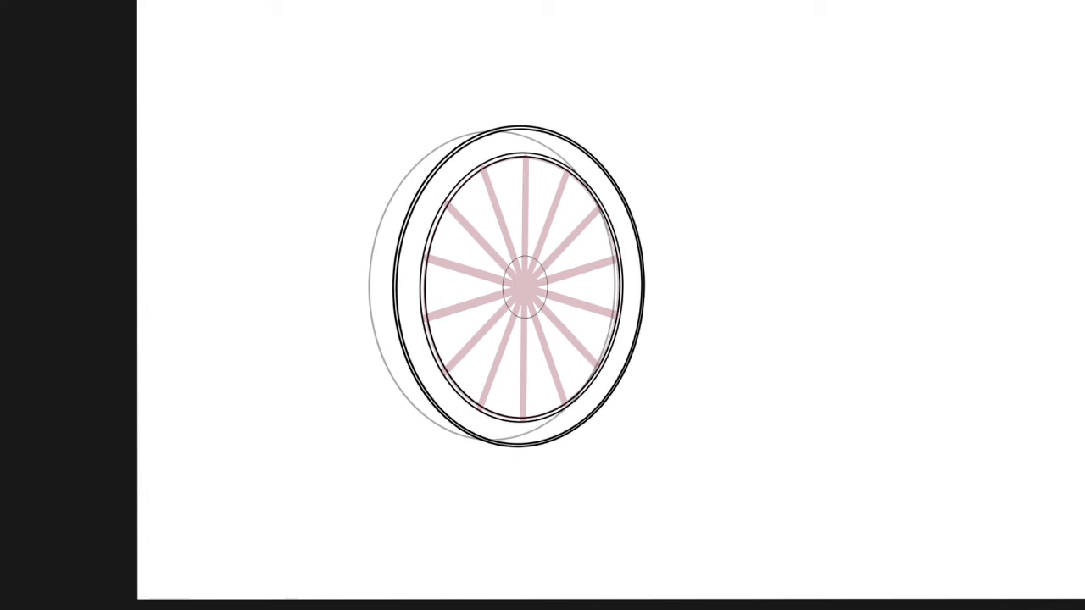
pyautogui.scroll(2, 526, 218)
pyautogui.hotkey('ctrl', 't')
pyautogui.moveTo(557, 257)
pyautogui.mouseDown()
pyautogui.moveTo(569, 236)
pyautogui.moveTo(542, 246)
pyautogui.mouseUp()
pyautogui.moveTo(490, 50); pyautogui.dragTo(490, 57)
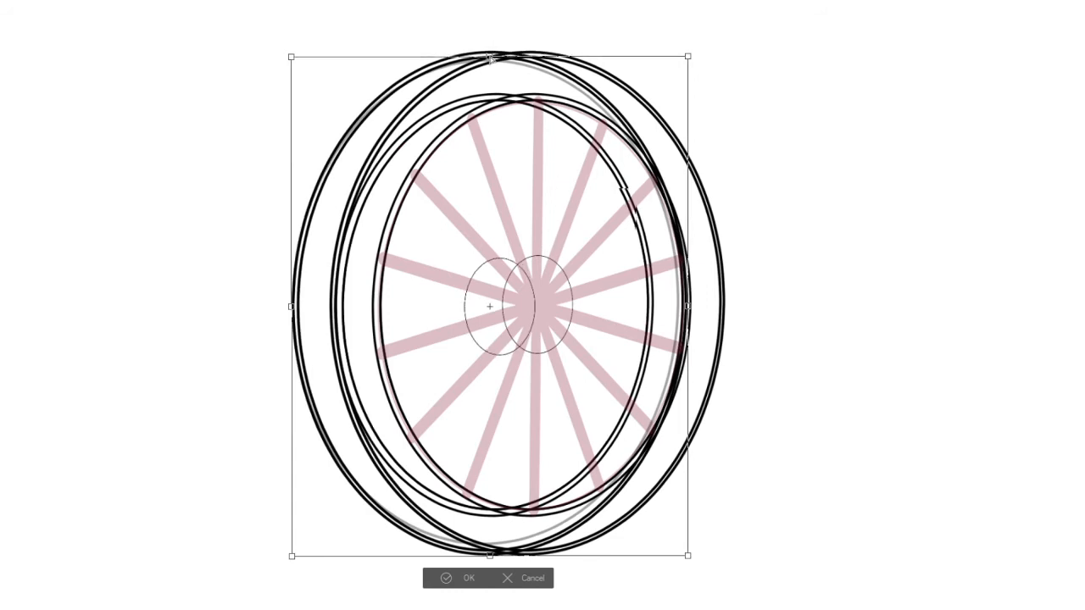